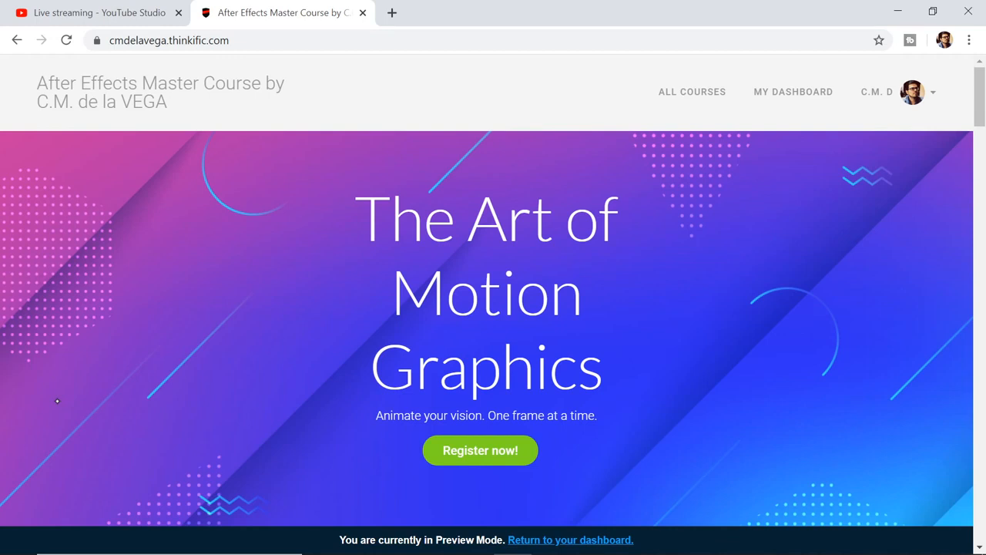
- Look through the After Effects course page's introduction, suitability, instructor and Trusted by sections
scroll(493, 308, down, 7)
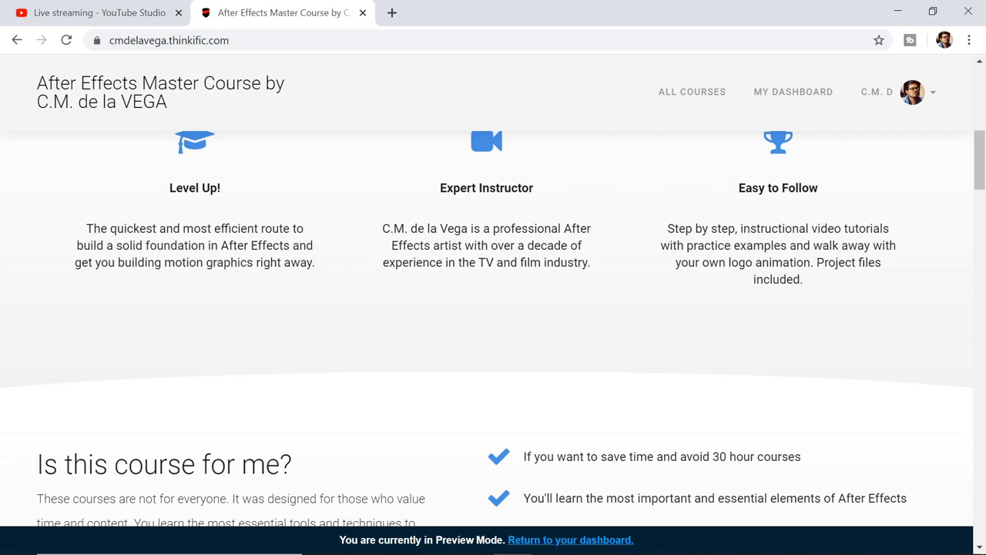
scroll(493, 328, down, 2)
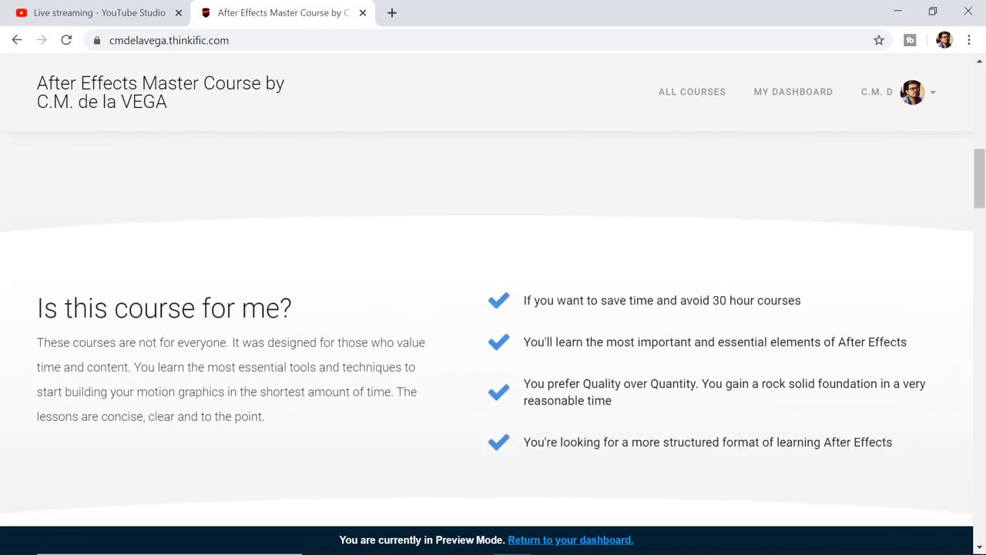
scroll(493, 339, down, 6)
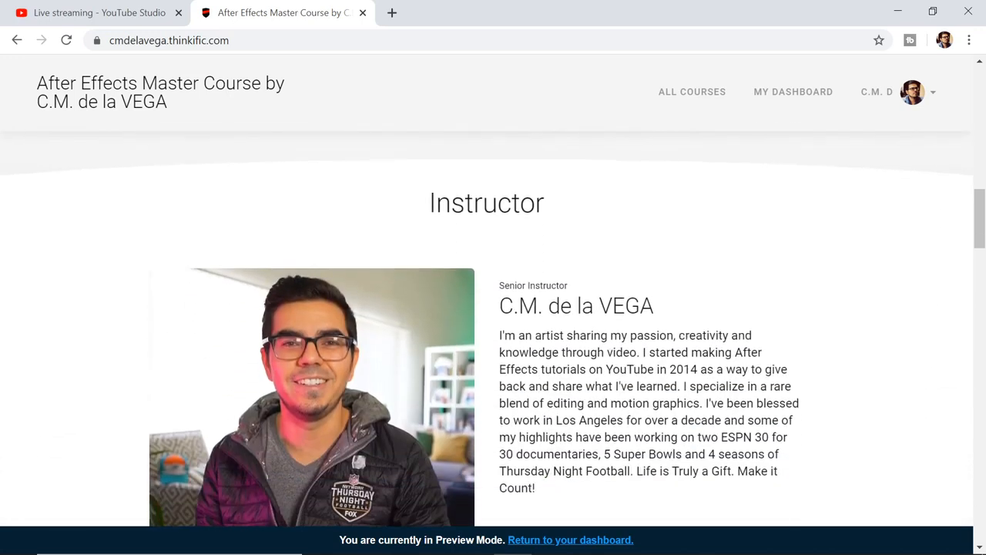
scroll(493, 327, down, 7)
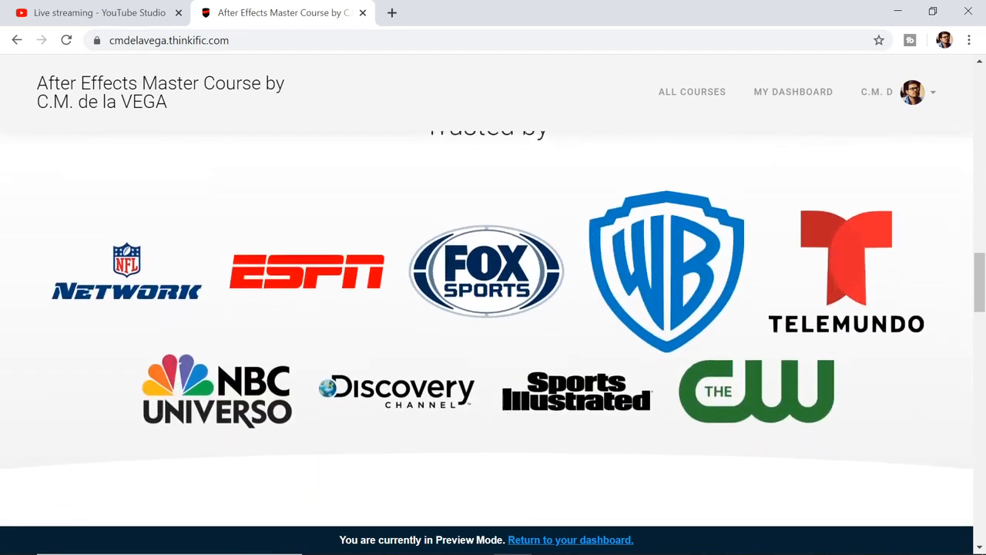
scroll(764, 444, down, 2)
scroll(764, 444, up, 1)
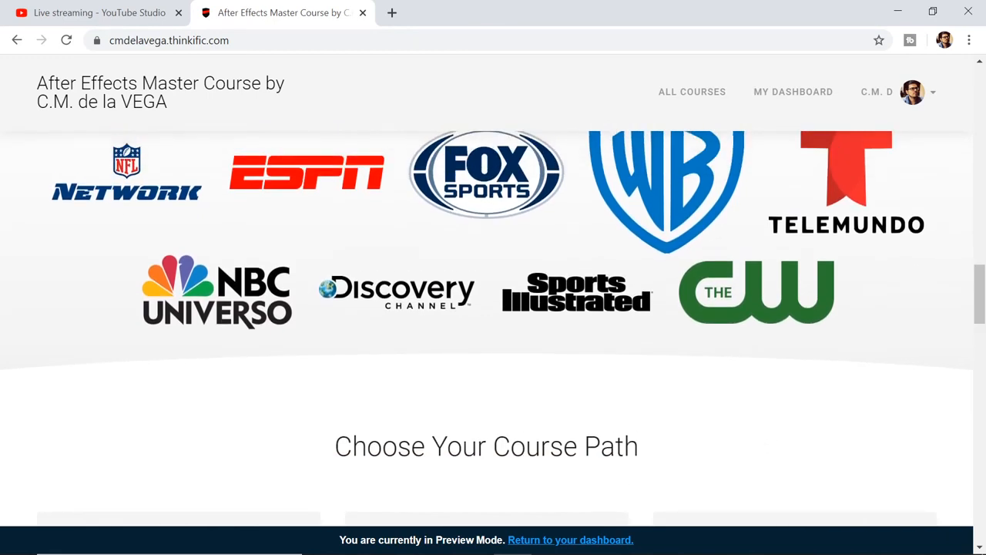
scroll(493, 328, up, 1)
scroll(493, 327, down, 1)
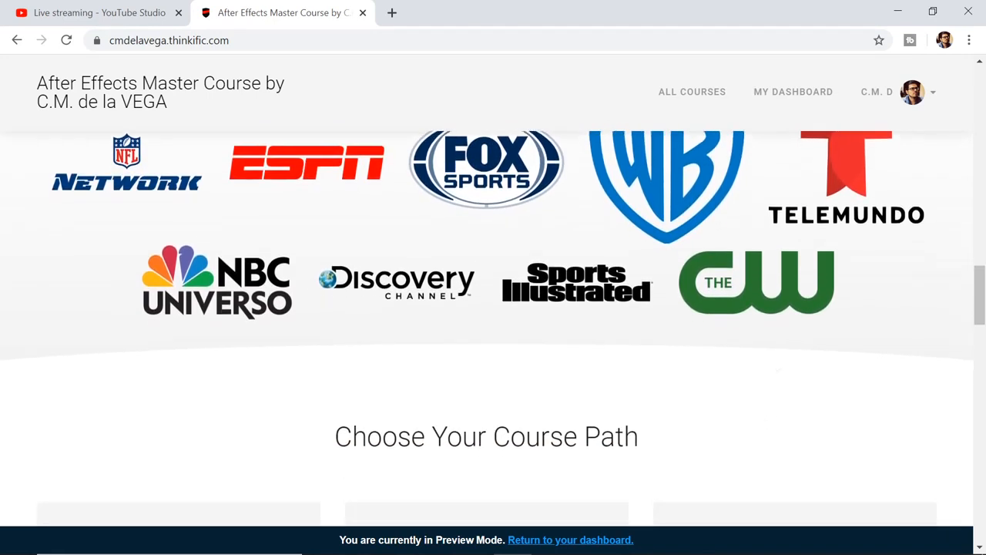
- Review the Beginners, Intermediate and combined course options and the student reviews, and return to the page's opening banner
scroll(494, 327, down, 4)
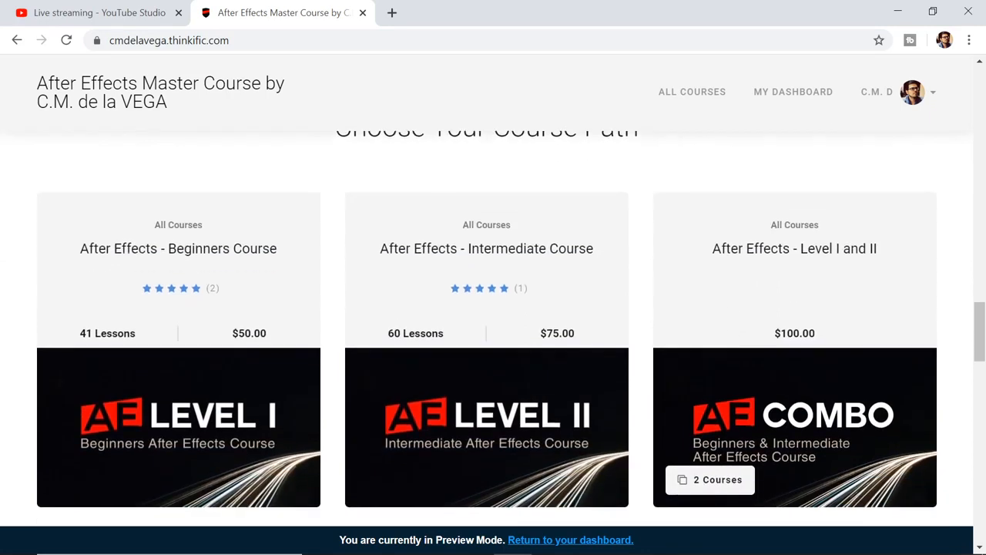
scroll(487, 323, down, 2)
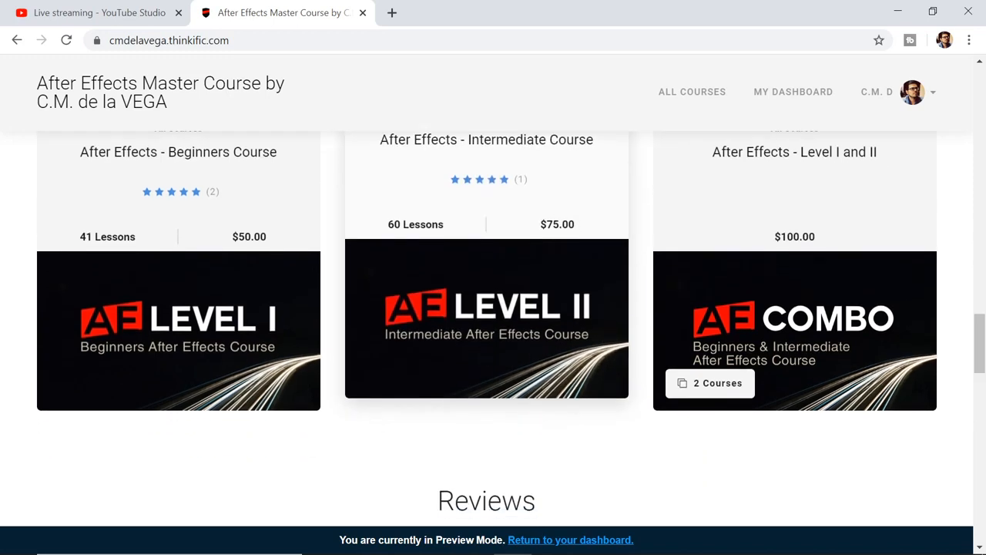
scroll(487, 324, up, 1)
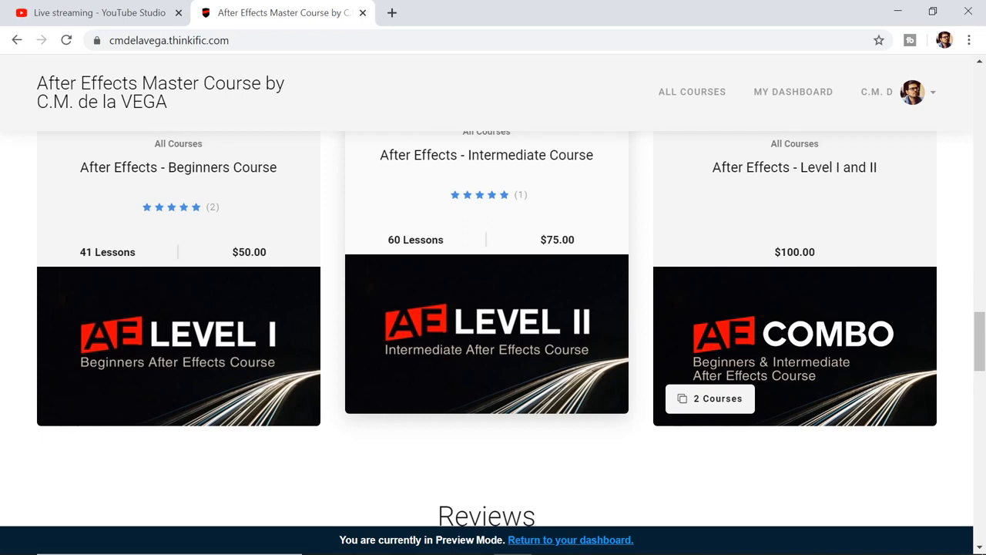
scroll(487, 323, down, 4)
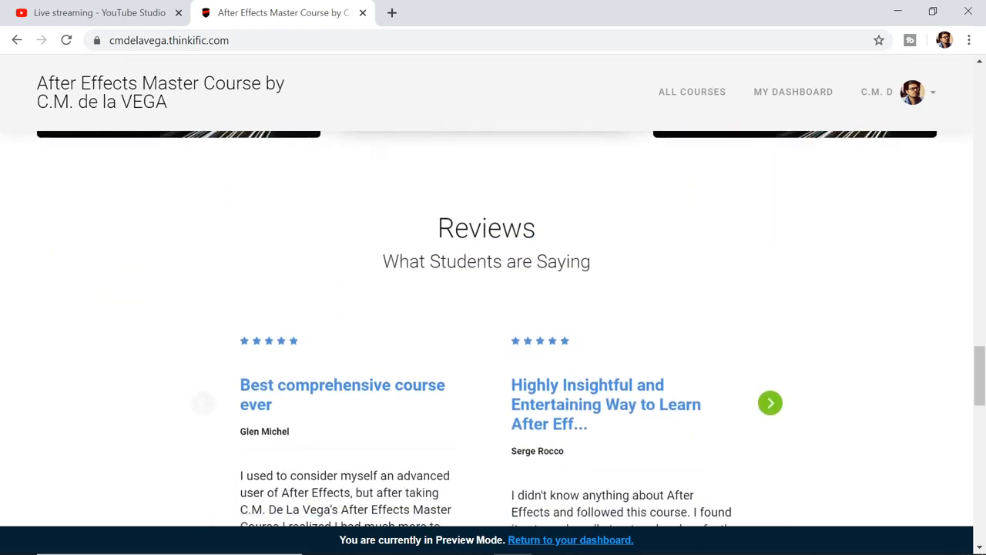
scroll(486, 324, down, 1)
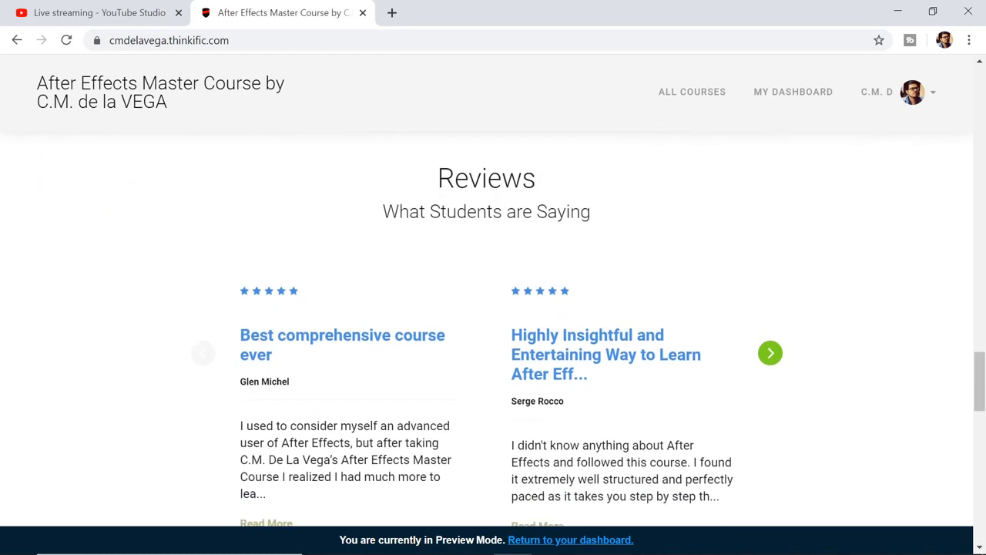
scroll(487, 324, down, 5)
scroll(487, 324, up, 6)
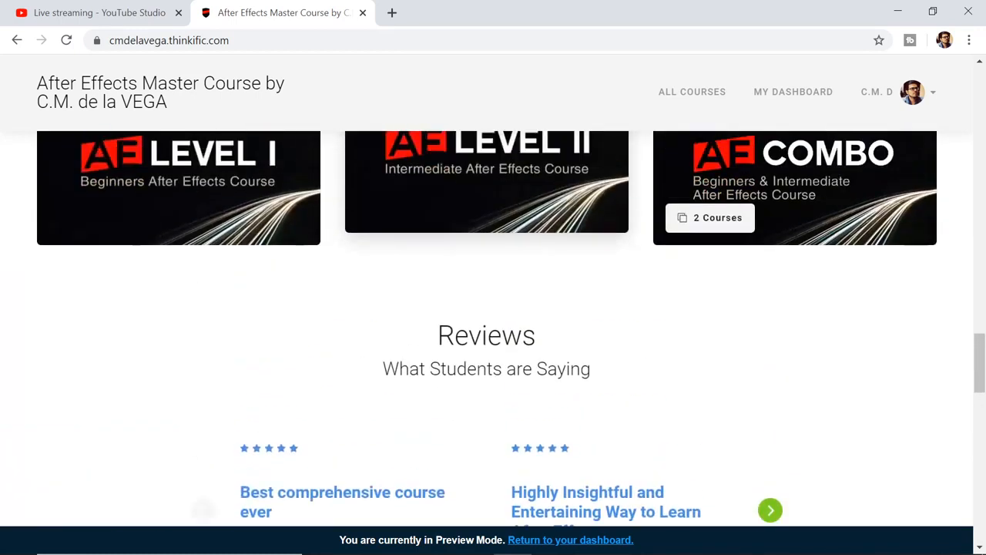
scroll(487, 323, up, 2)
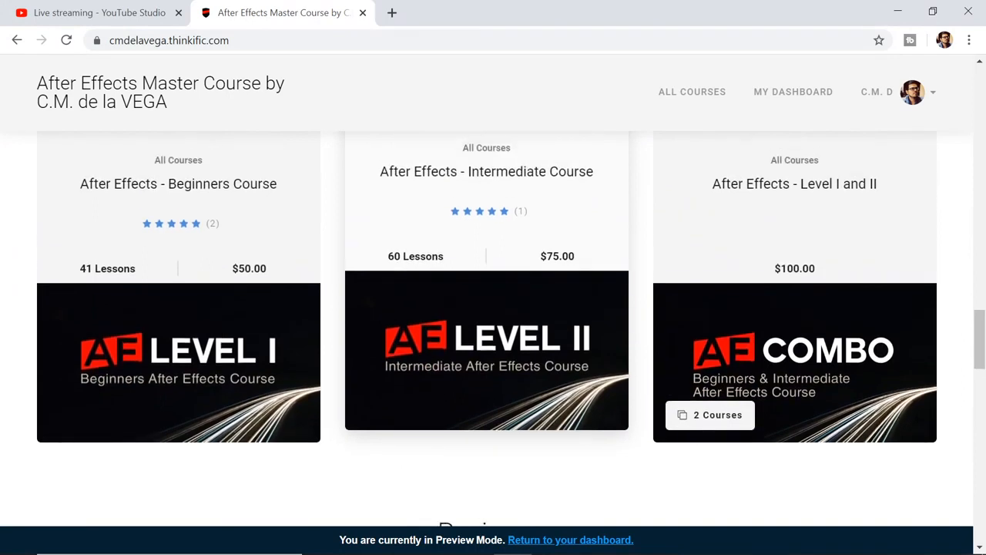
scroll(487, 323, up, 1)
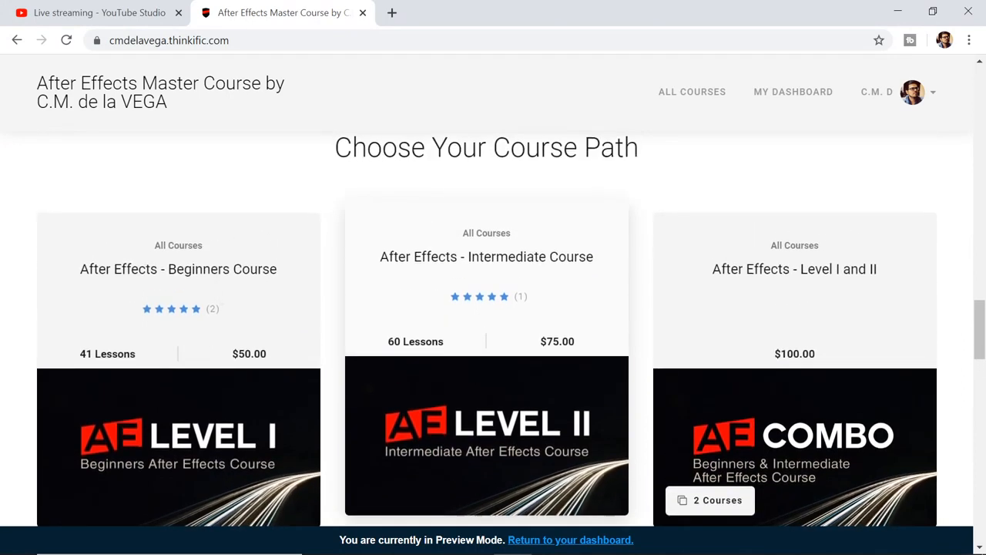
scroll(487, 324, down, 1)
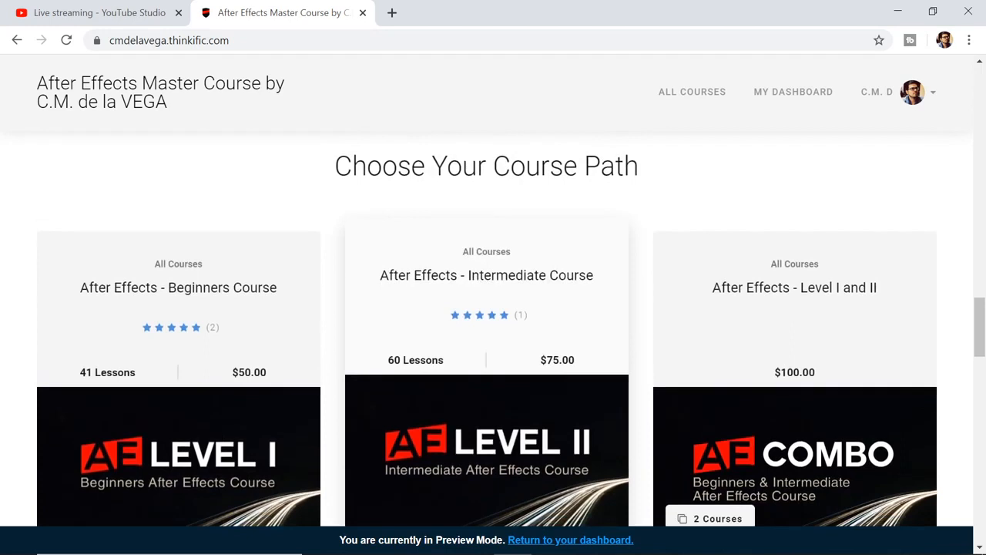
scroll(486, 331, down, 3)
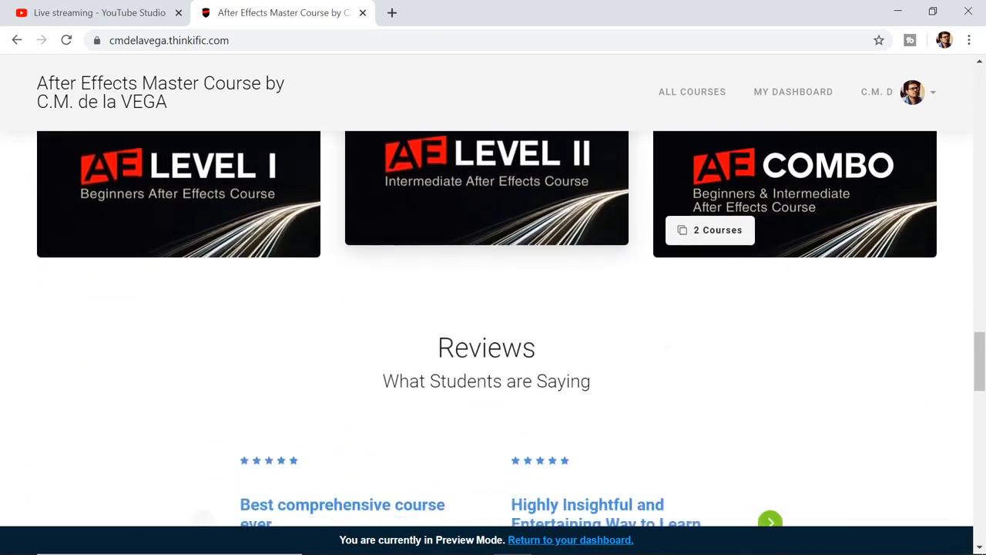
scroll(487, 331, up, 3)
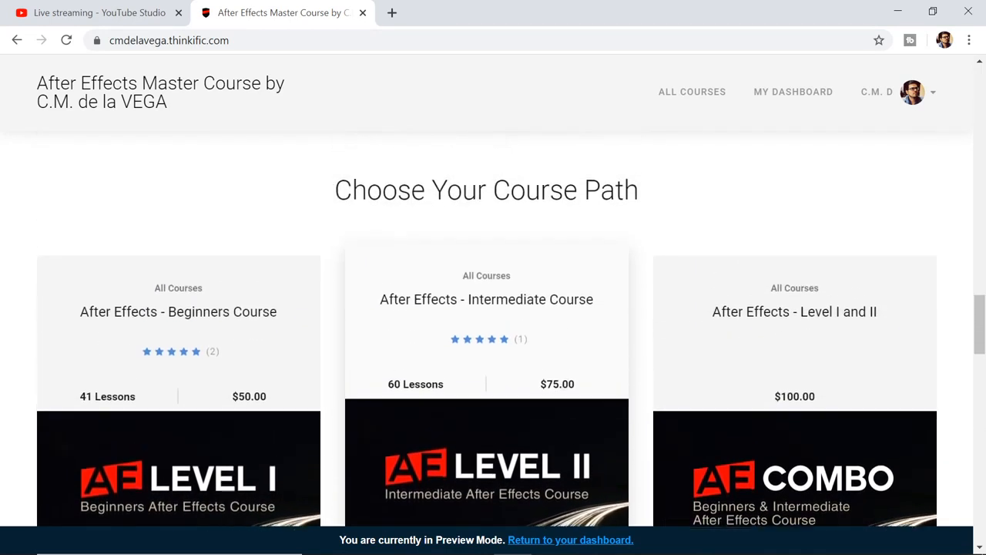
scroll(486, 331, up, 1)
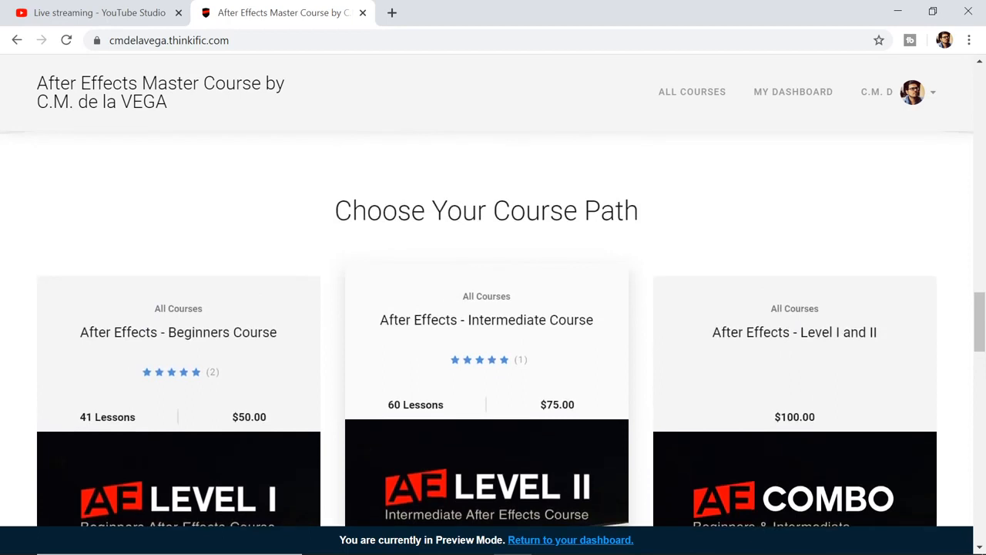
scroll(487, 332, up, 15)
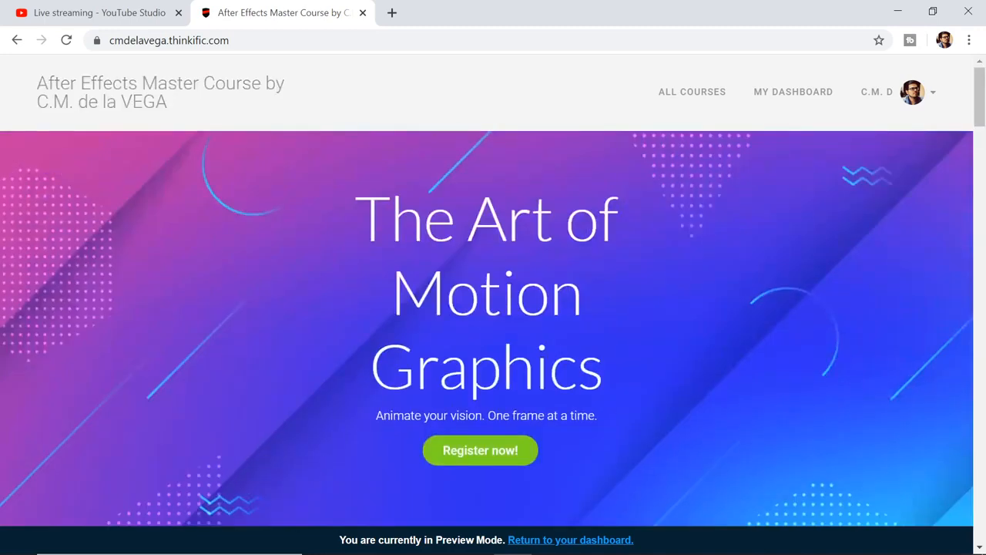
- Switch to Photoshop and open the video file MJ03.mp4 from the Paint Frame by Frame folder
key(alt+Tab)
key(alt+Tab)
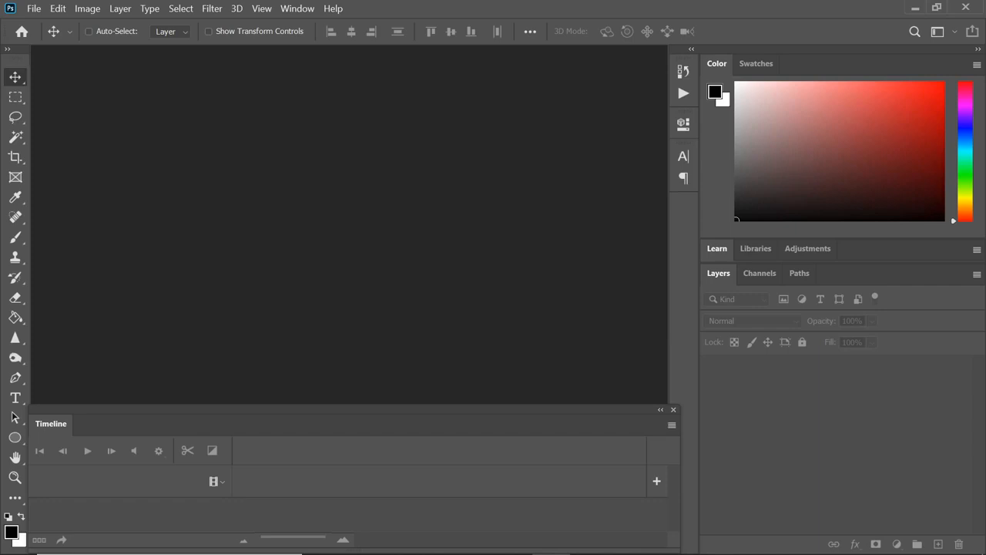
click(89, 32)
click(89, 32)
click(34, 8)
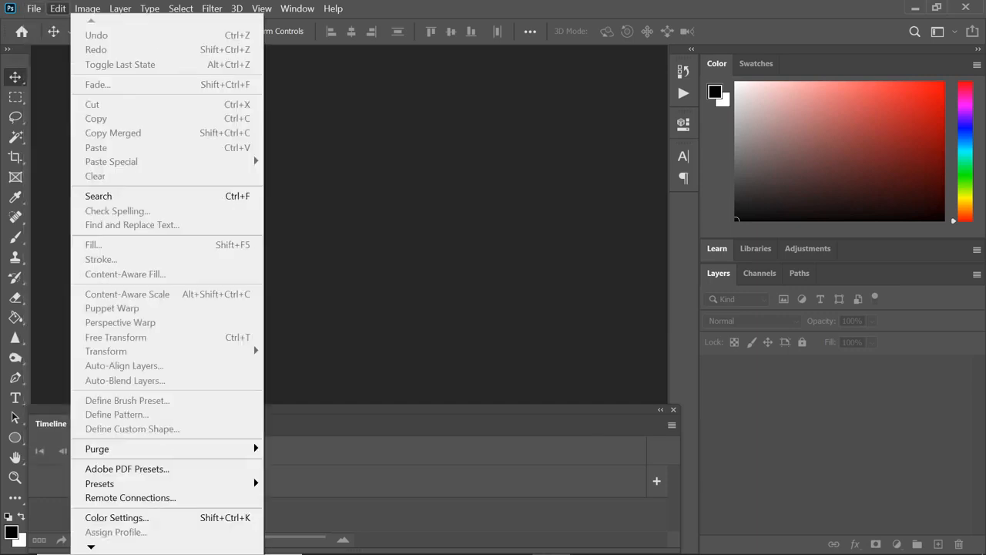
click(53, 38)
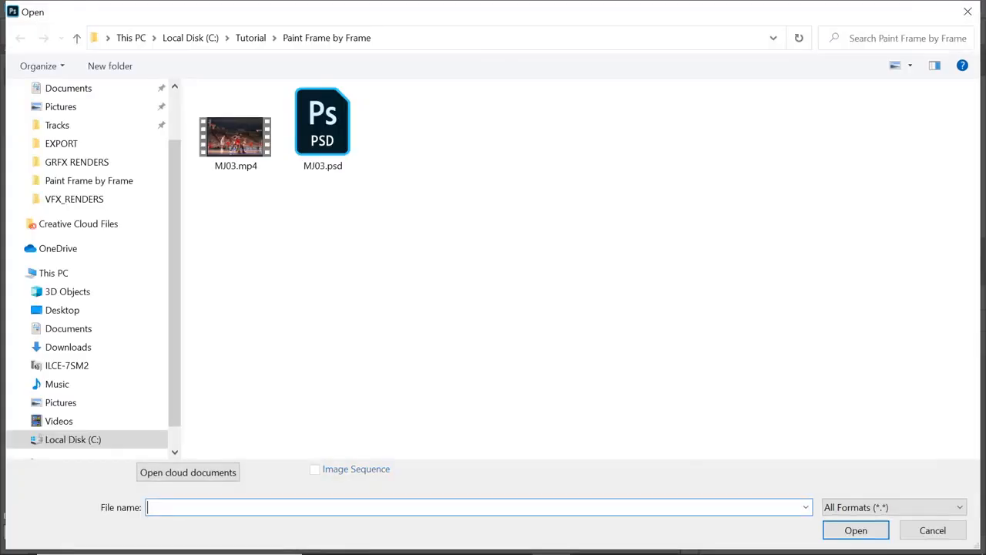
click(235, 131)
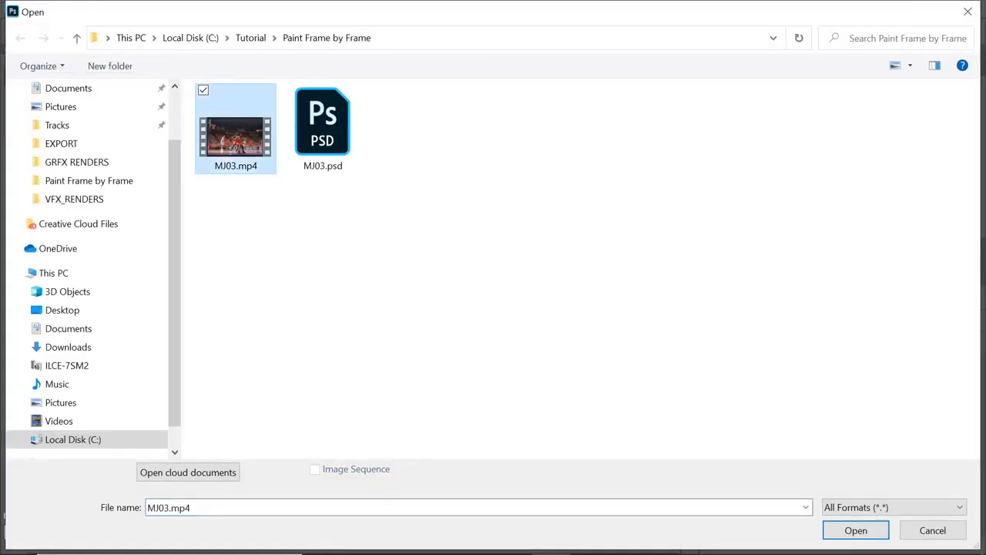
click(856, 531)
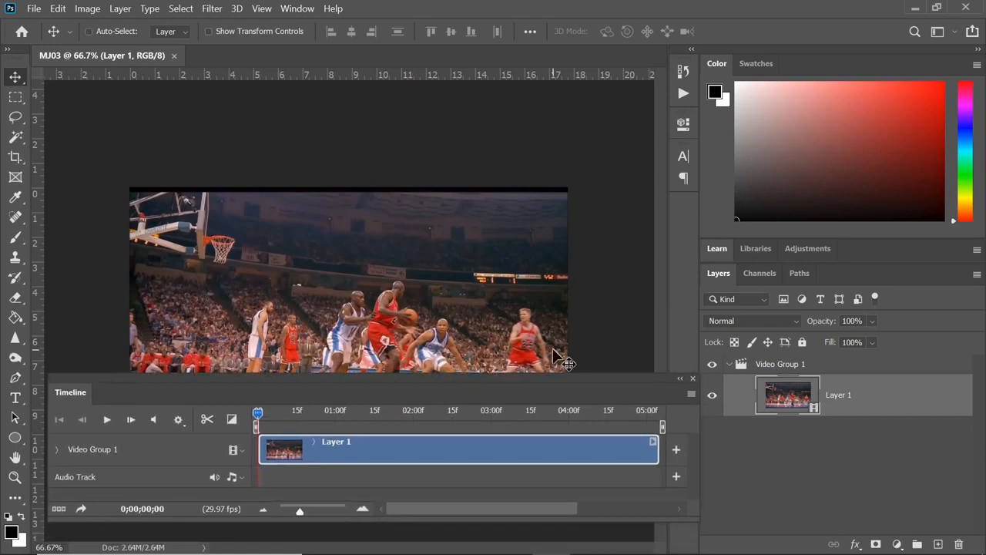
- Check that the Timeline is enabled and inspect the video clip at closer and wider timeline scales, ending with the whole clip in view
click(297, 9)
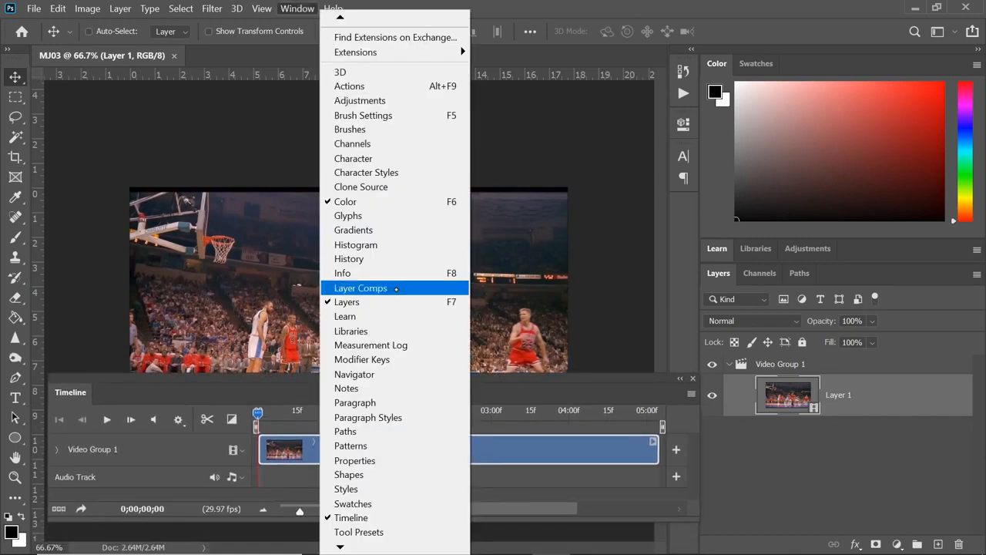
click(381, 513)
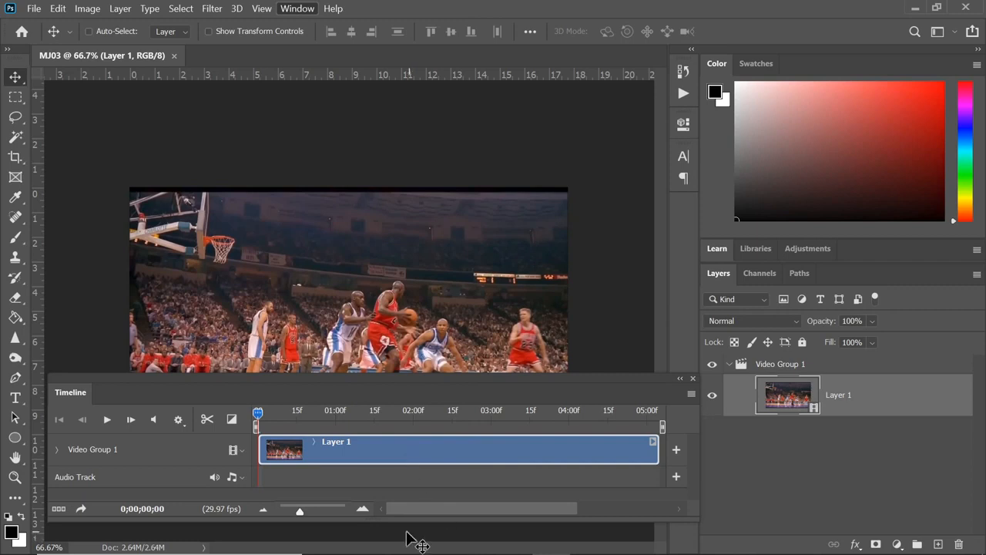
click(362, 510)
click(362, 510)
click(362, 510)
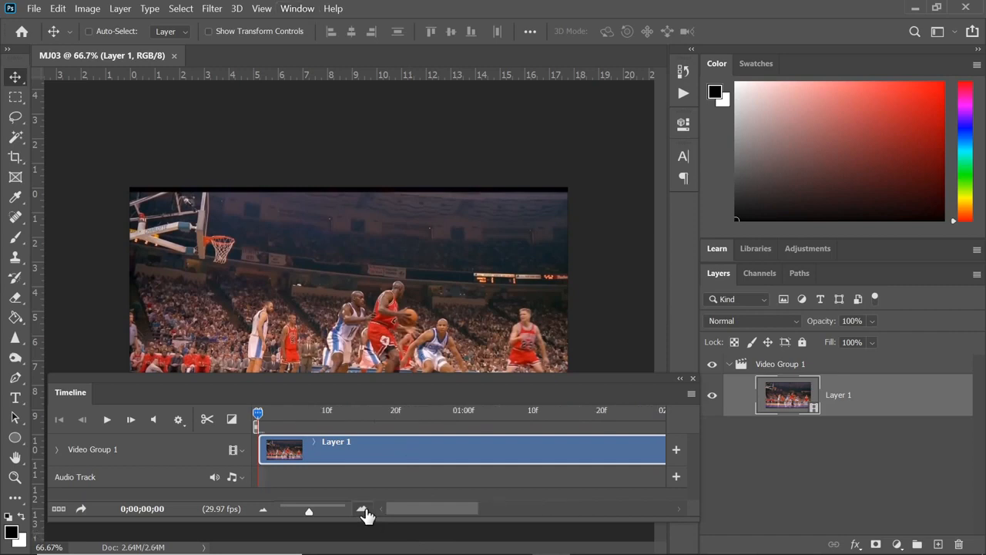
click(363, 510)
click(363, 510)
click(262, 513)
click(263, 513)
click(262, 513)
click(262, 513)
click(262, 513)
click(263, 513)
click(263, 513)
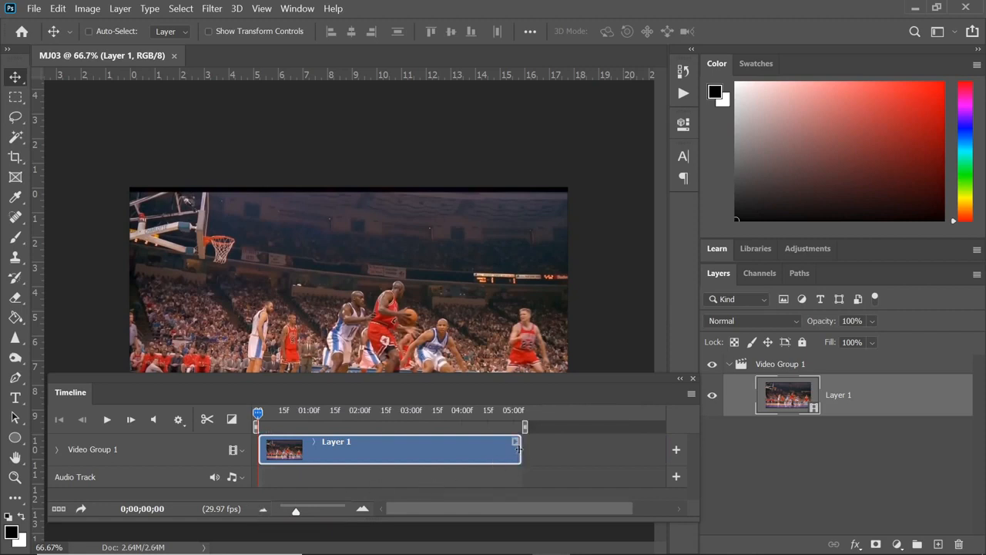
- Try trimming the end and the start of the video clip in the timeline, undoing each trim
drag(517, 449, 472, 450)
key(ctrl+z)
drag(260, 444, 306, 447)
key(ctrl)
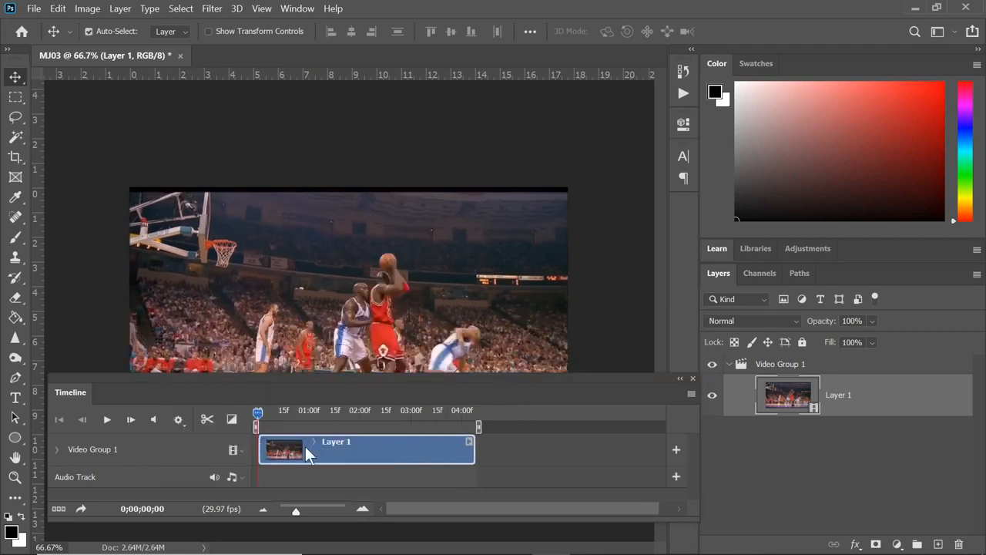
key(ctrl+z)
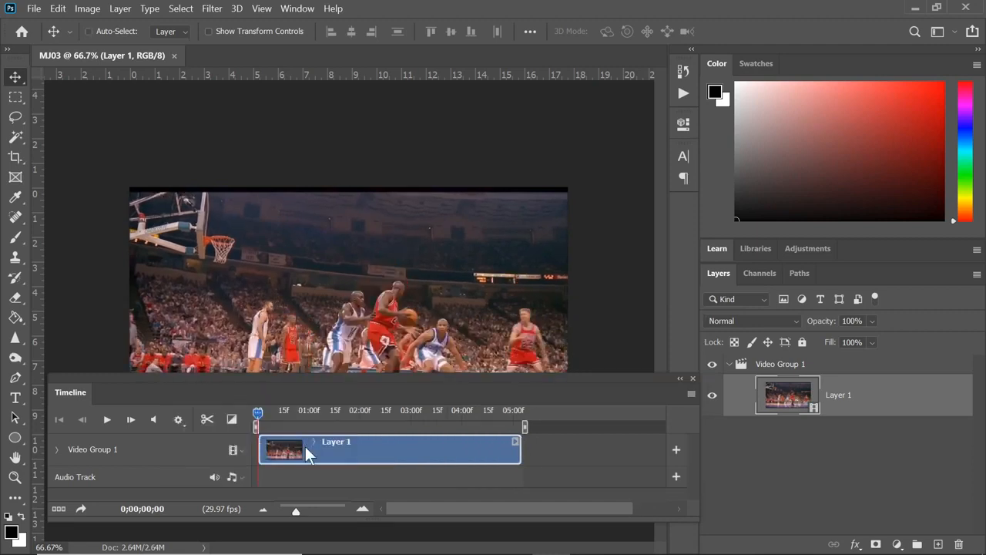
- Split the video clip in the timeline at 0;00;01;00
click(313, 412)
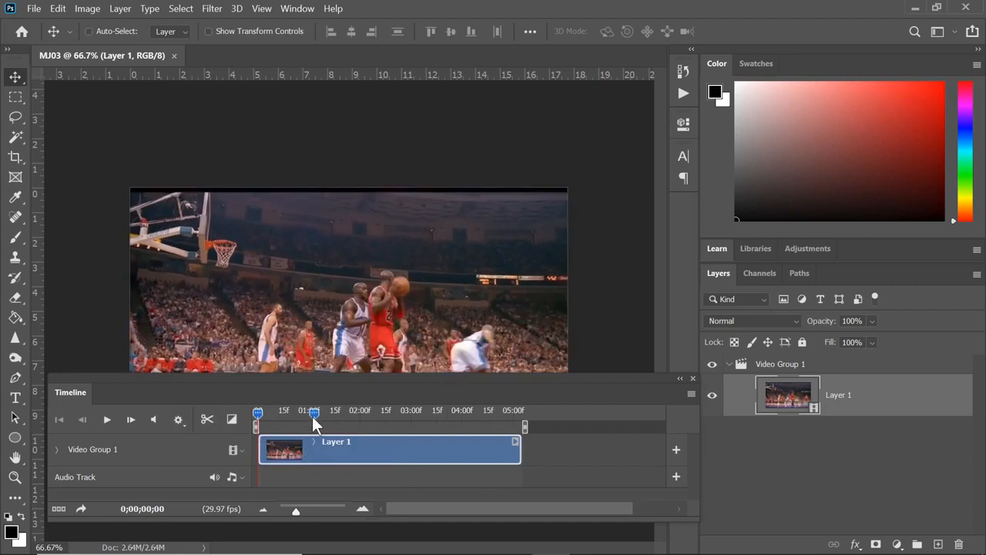
key(Left)
key(Left)
key(Left)
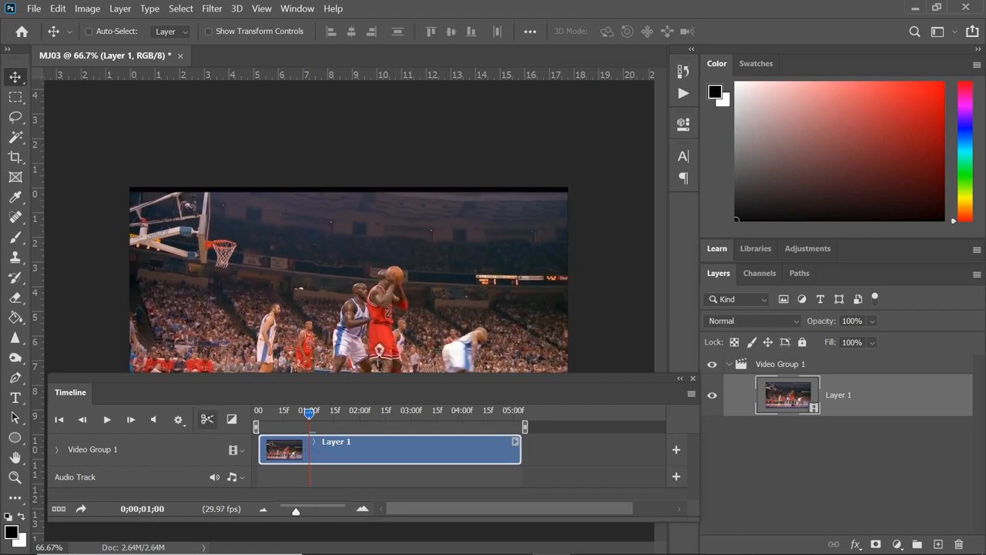
click(206, 418)
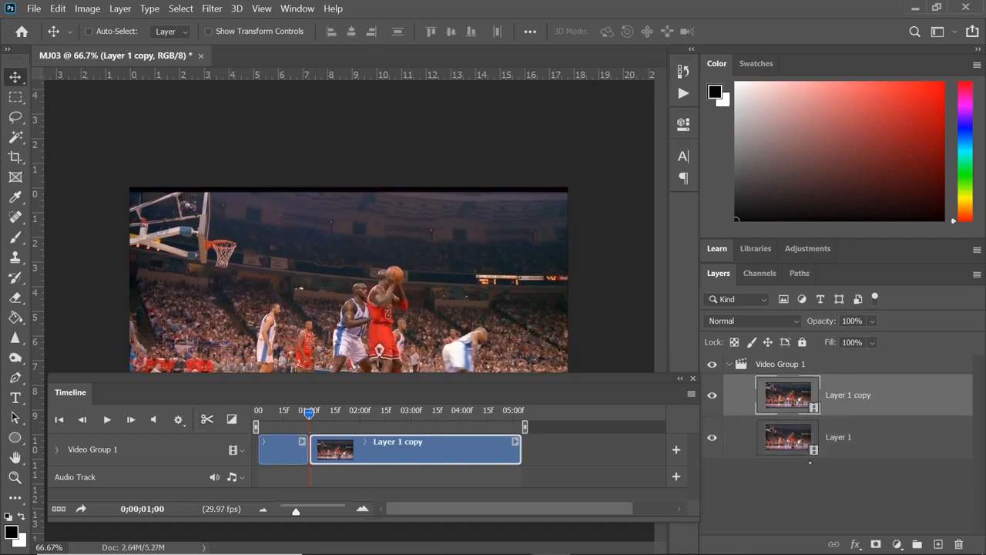
- Delete the first segment of the split video, Layer 1, keeping Layer 1 copy
click(801, 445)
click(786, 395)
click(851, 444)
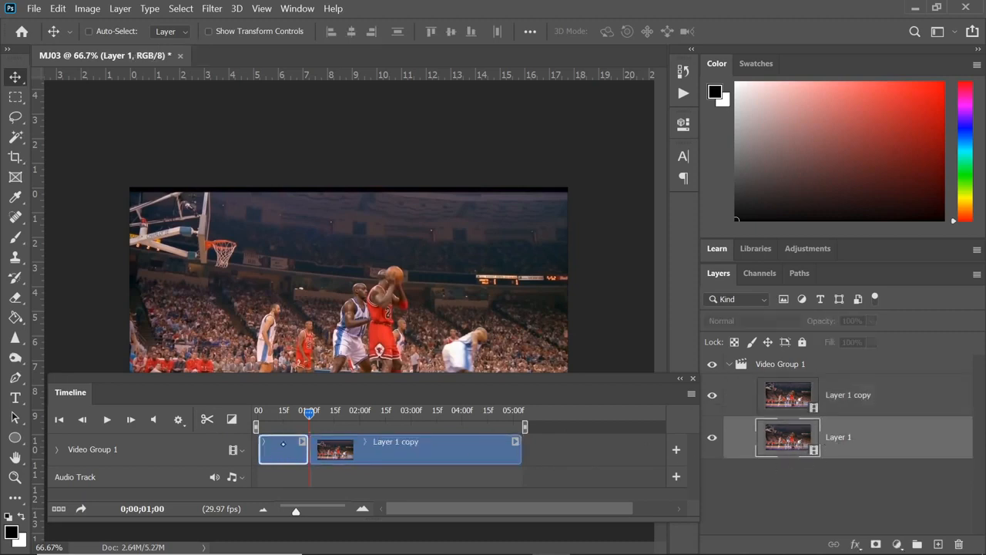
key(Delete)
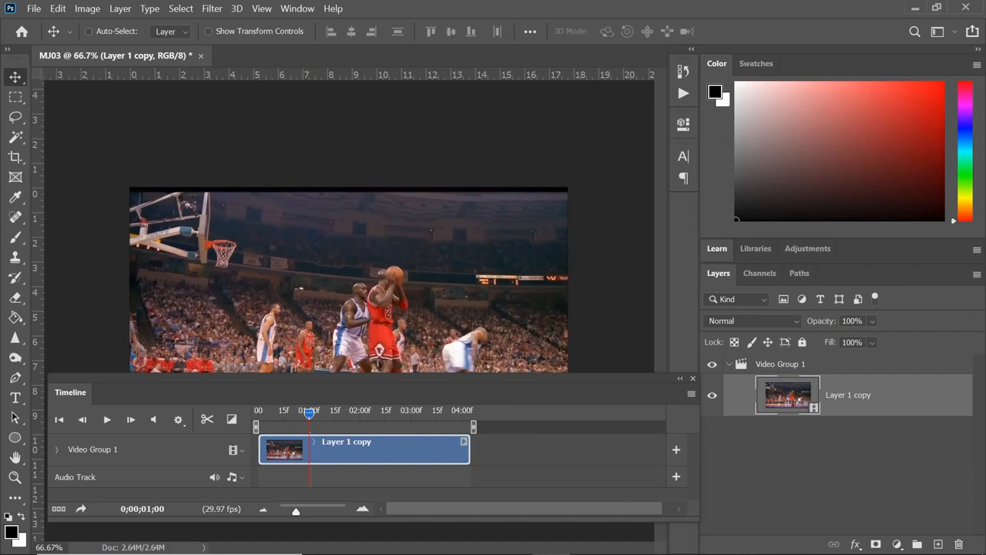
- Rename the remaining video layer, Layer 1 copy, as "Video MJ"
double_click(843, 395)
text(Video MJ)
key(Return)
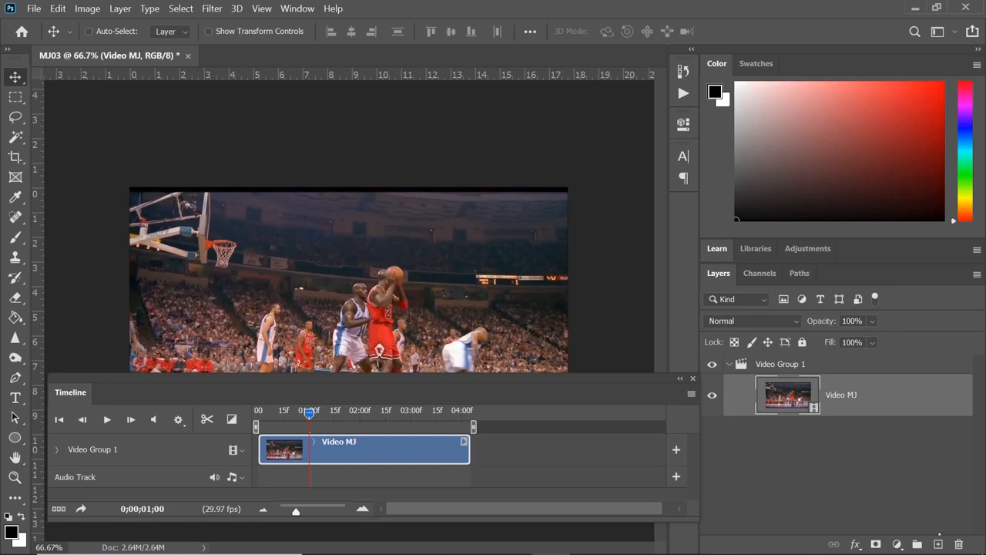
- Add a new empty layer above Video Group 1 and fit its clip between 0;00;01;00 and the end of the video
click(939, 544)
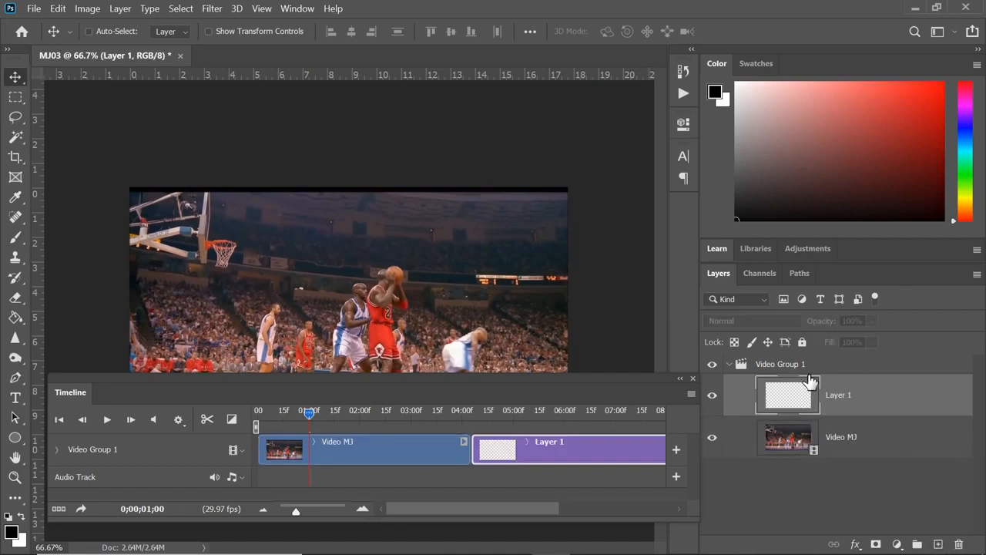
drag(814, 372, 813, 374)
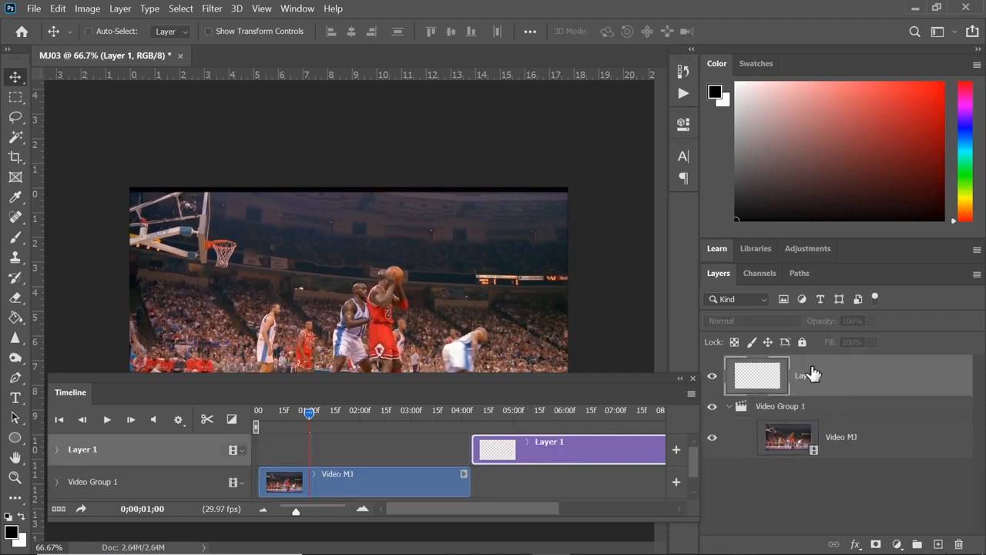
drag(587, 448, 429, 446)
drag(565, 453, 469, 452)
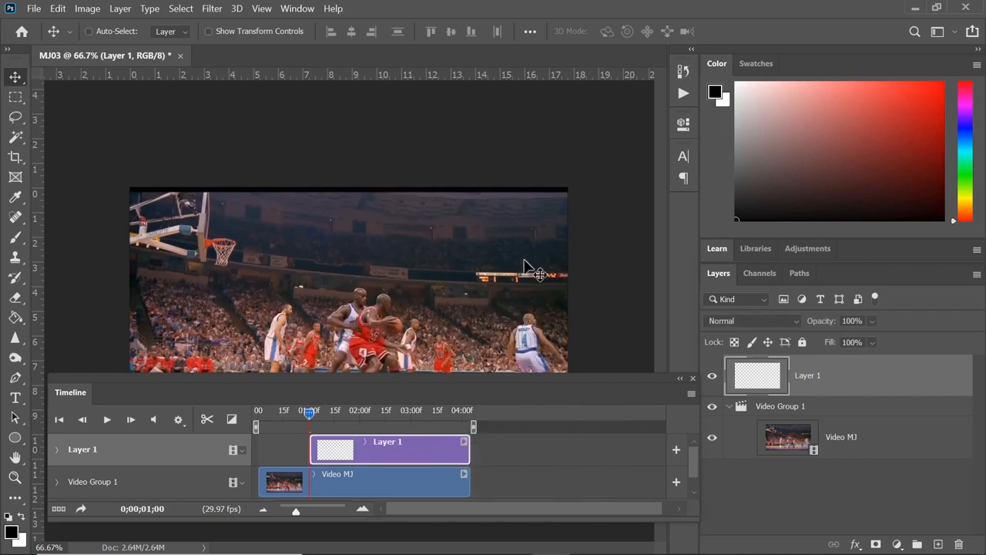
- Switch to full screen mode with the menu bar and inspect the footage at closer and wider scales, framing the players
key(f)
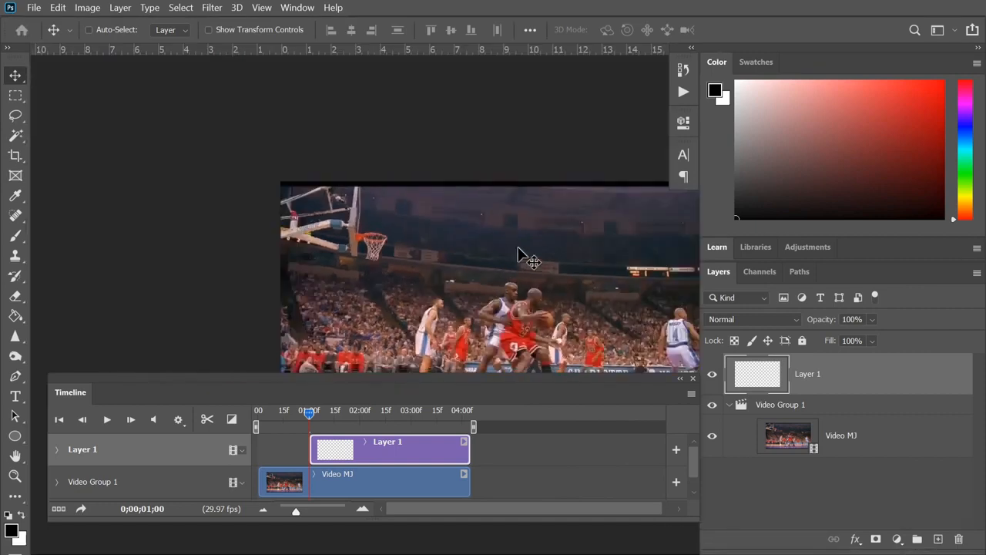
drag(546, 247, 422, 181)
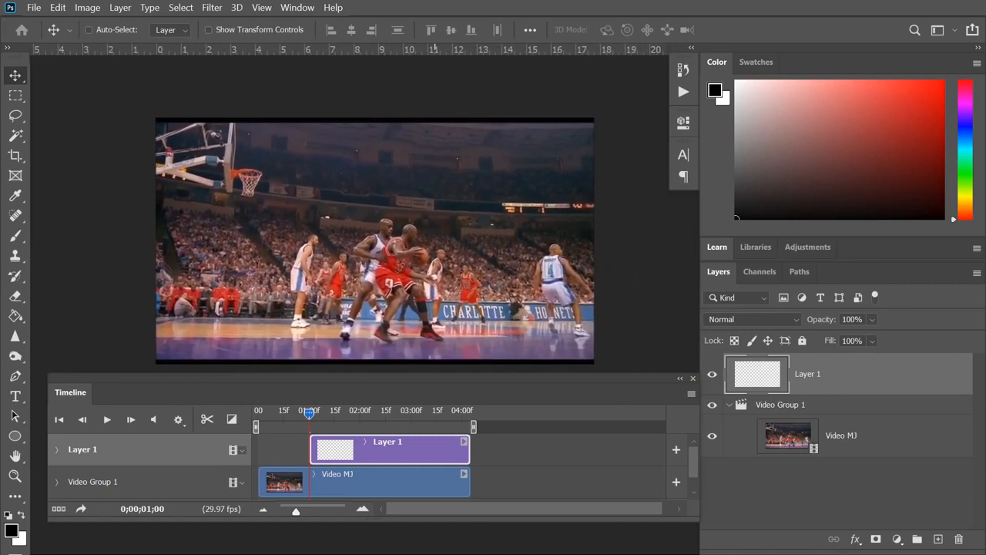
key(ctrl+plus)
key(ctrl+plus)
key(ctrl+plus)
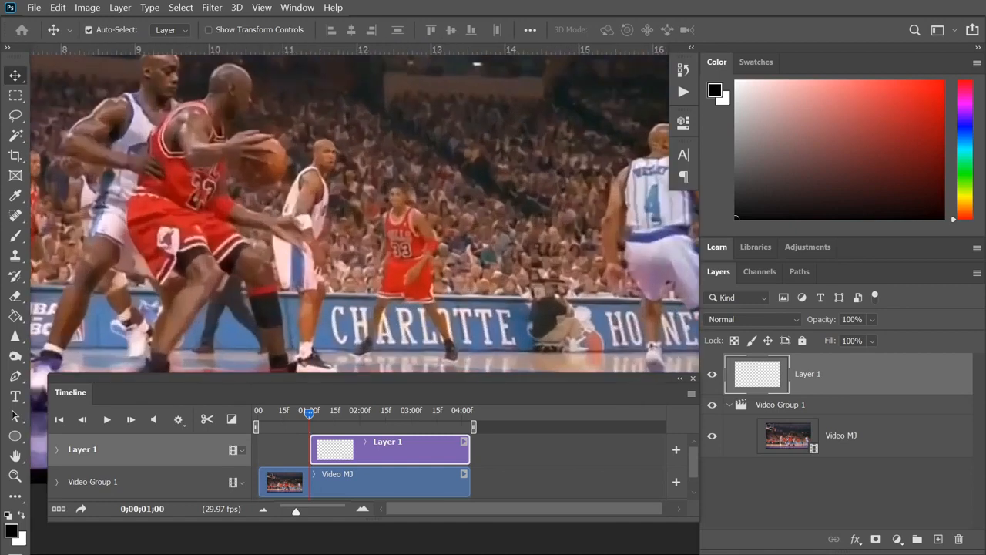
key(ctrl+minus)
key(ctrl+minus)
key(ctrl+minus)
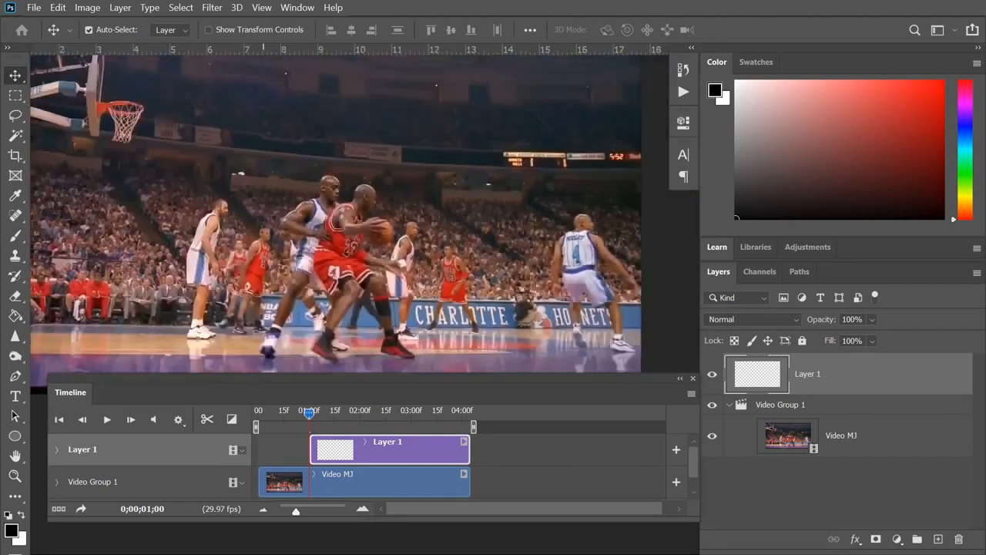
key(ctrl+plus)
key(ctrl)
key(ctrl+plus)
key(ctrl+minus)
key(space)
drag(440, 216, 507, 231)
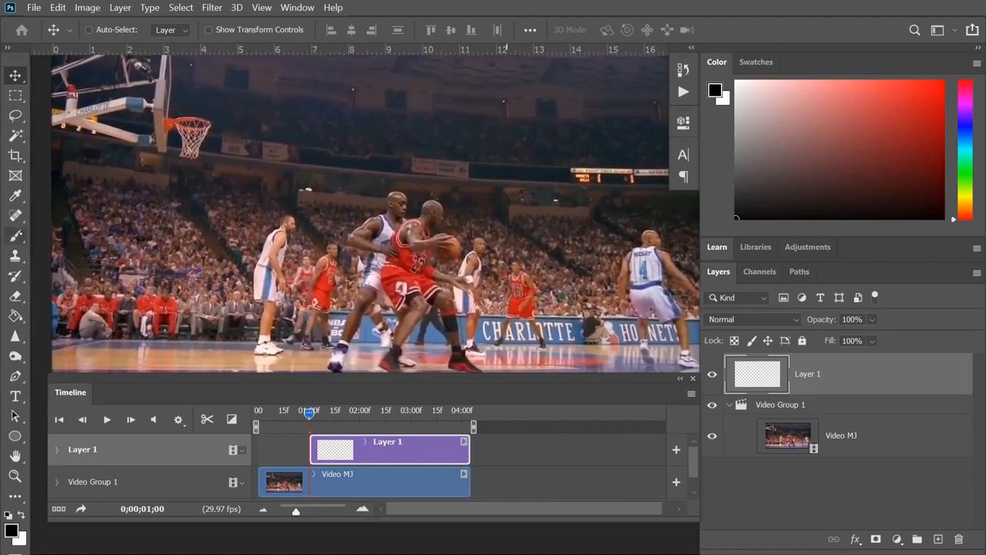
- Paint large freehand letters "MJ" in black on Layer 1 with a brush size of 30
click(15, 235)
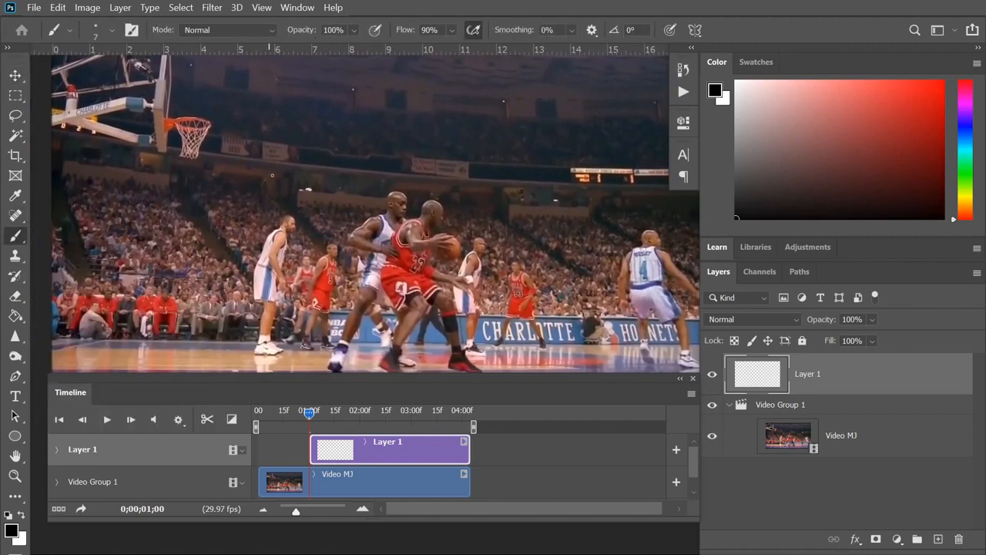
key(bracketright)
key(bracketright)
key(bracketright)
mouse_move(249, 295)
mouse_down()
mouse_move(249, 166)
mouse_move(314, 180)
mouse_move(362, 273)
mouse_up()
mouse_move(400, 127)
mouse_down()
mouse_move(556, 85)
mouse_move(447, 247)
mouse_up()
drag(421, 189, 454, 246)
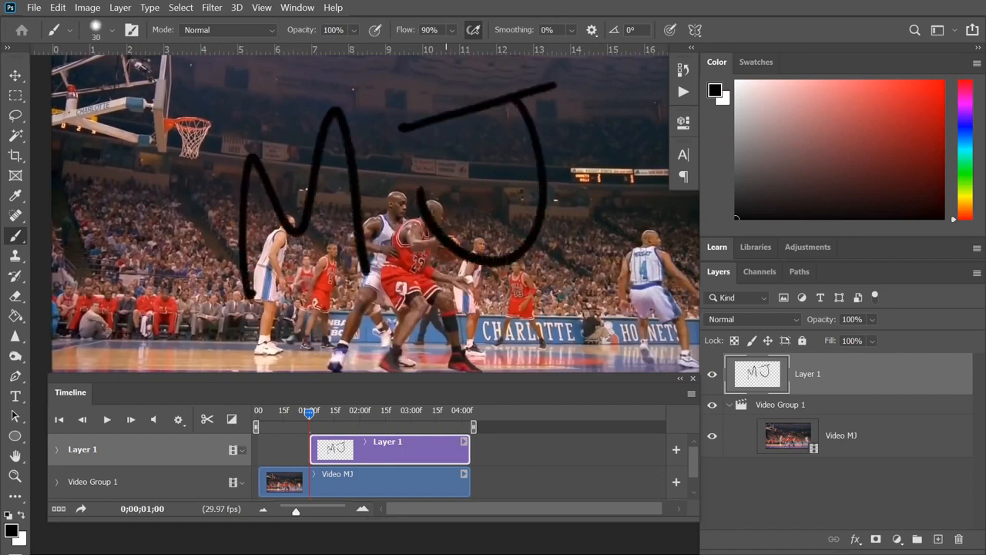
- Scrub to 0;00;01;04 and back to 0;00;01;00 to examine how the painted letters behave across frames
mouse_move(310, 415)
mouse_down()
mouse_move(433, 415)
mouse_move(314, 413)
mouse_up()
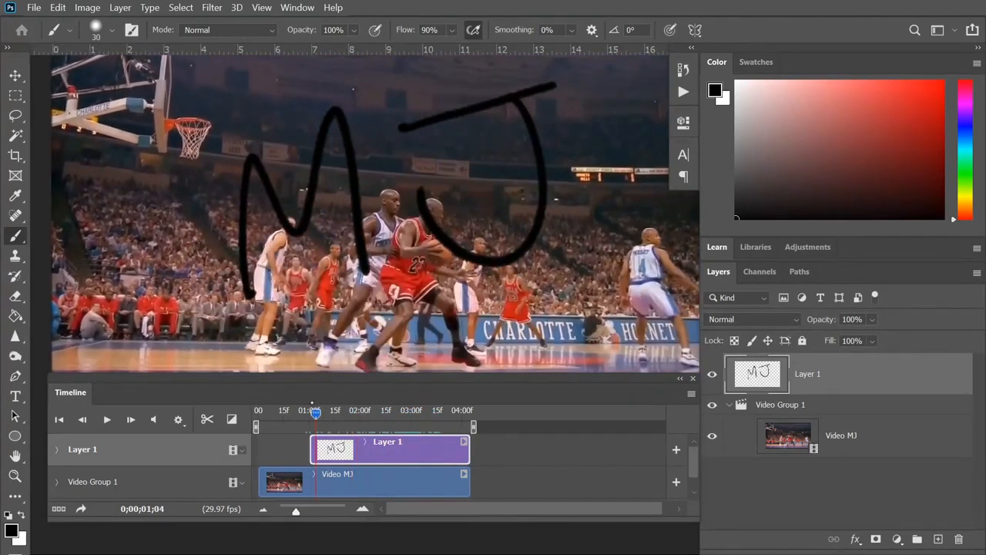
drag(315, 412, 311, 412)
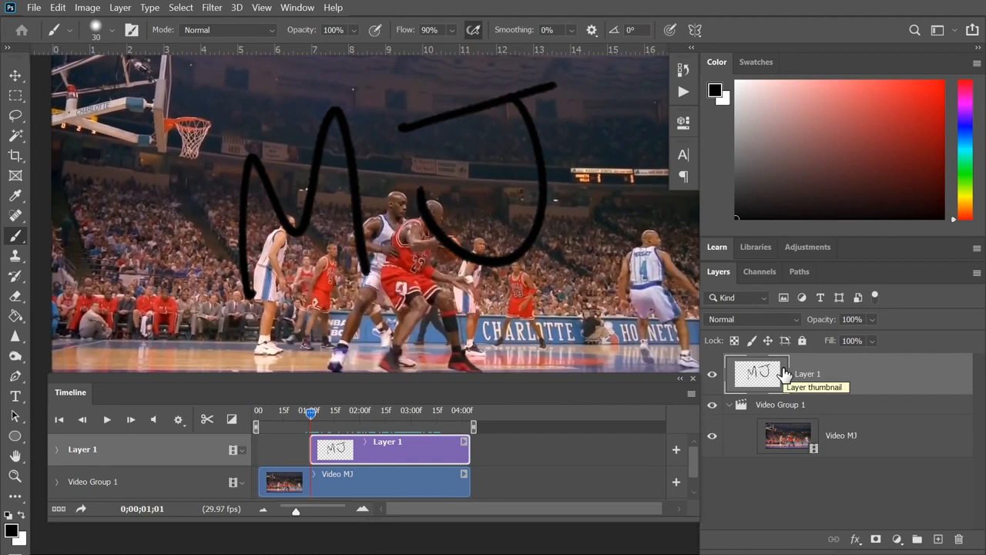
key(Left)
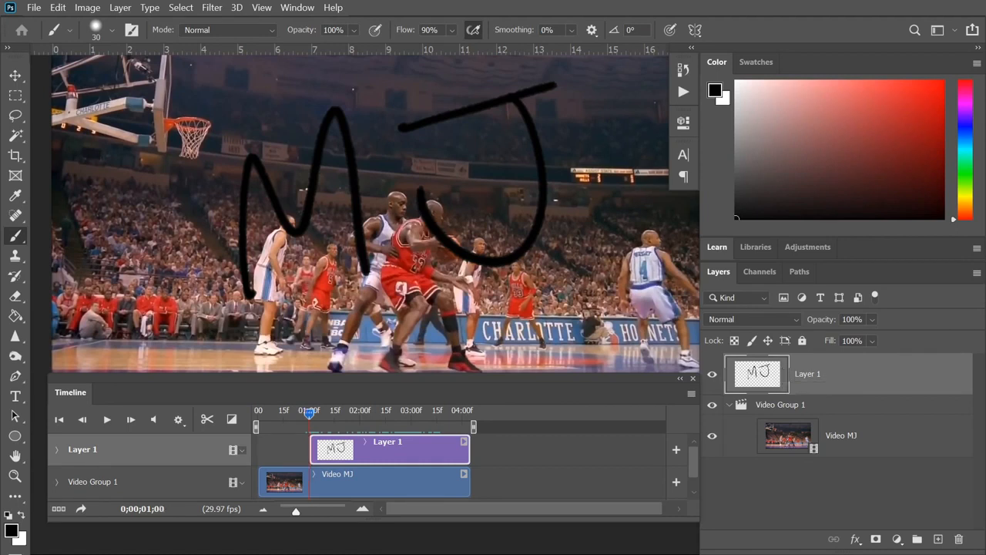
- Select the whole canvas and delete the painted letters from Layer 1
key(ctrl+a)
key(ctrl+minus)
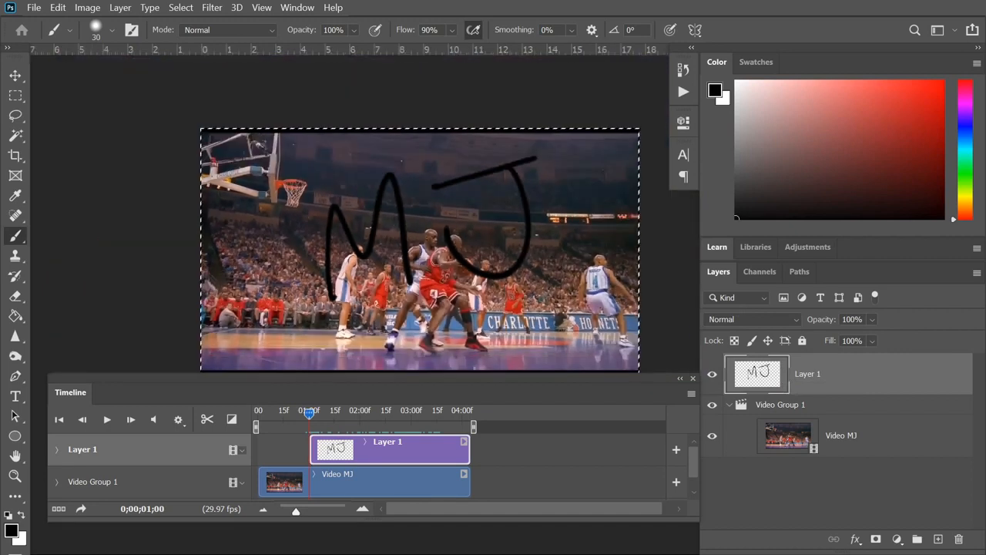
key(Delete)
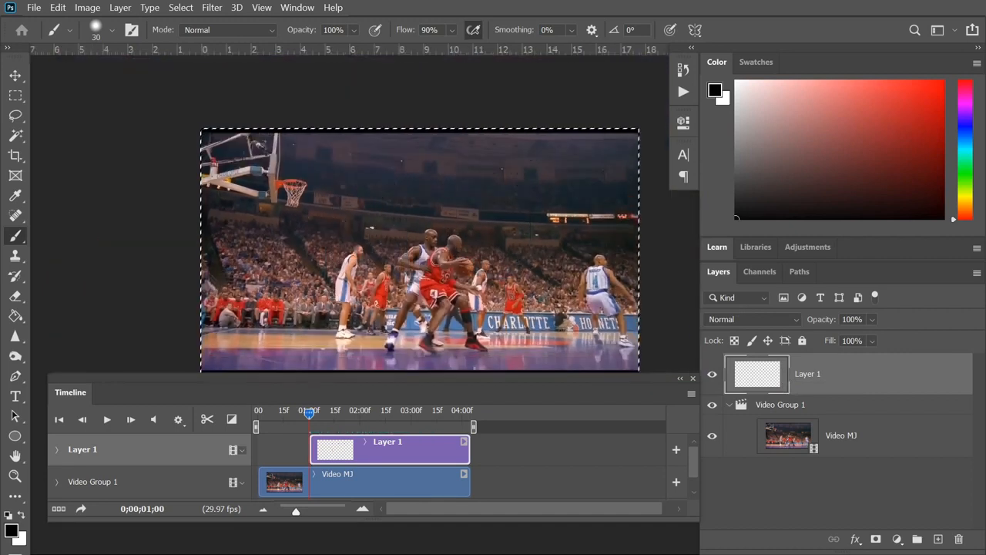
key(ctrl+plus)
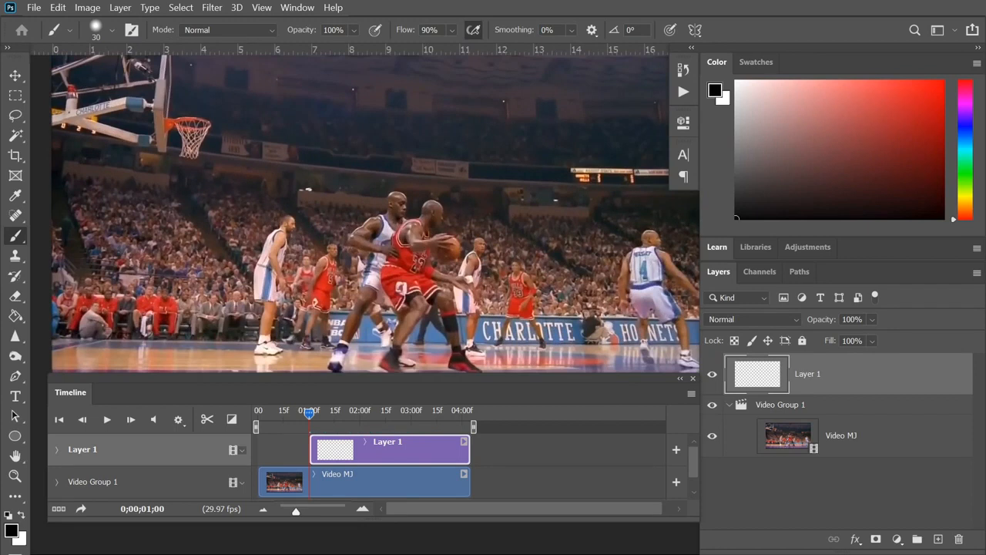
- Set the foreground color to bright red and the background color to dark red 8c1010
click(12, 530)
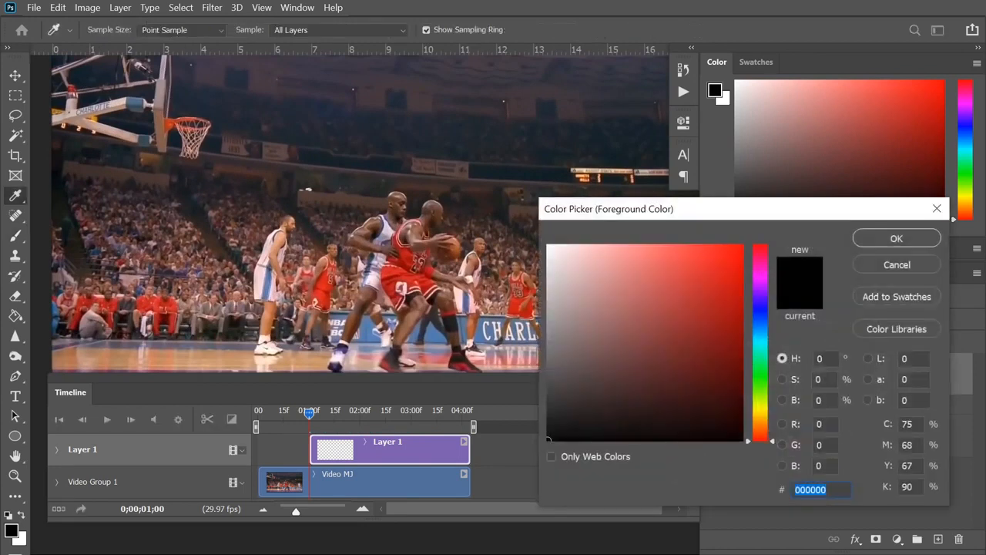
click(730, 259)
click(894, 236)
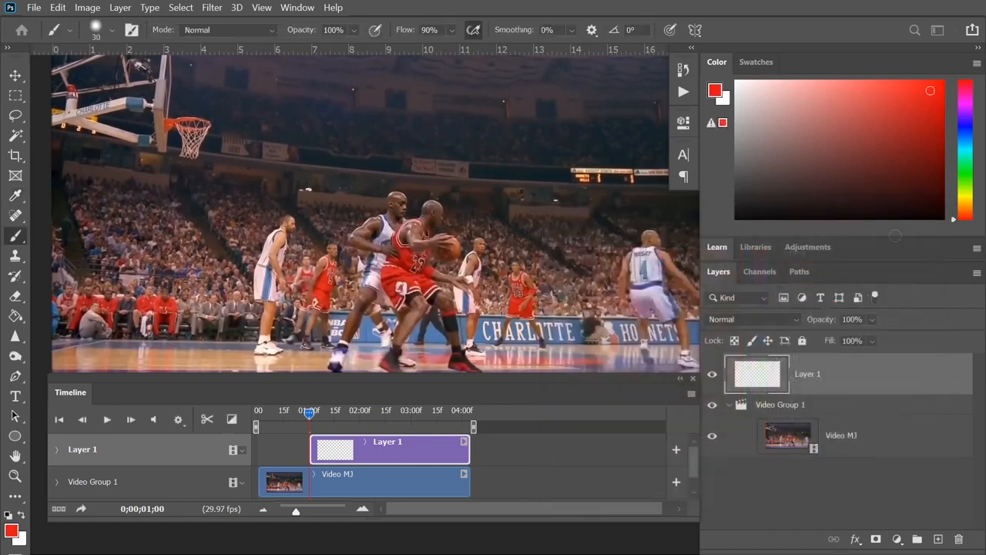
click(18, 540)
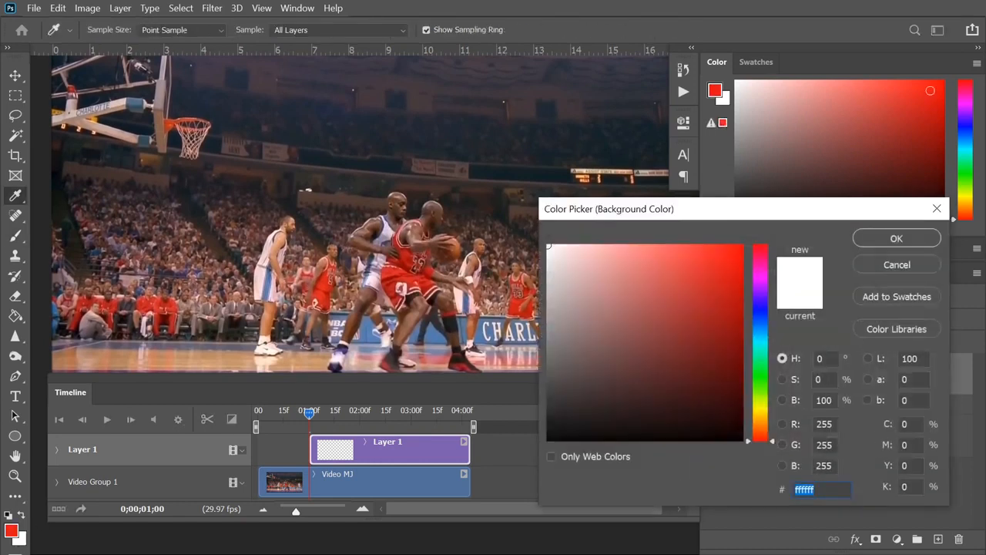
click(721, 333)
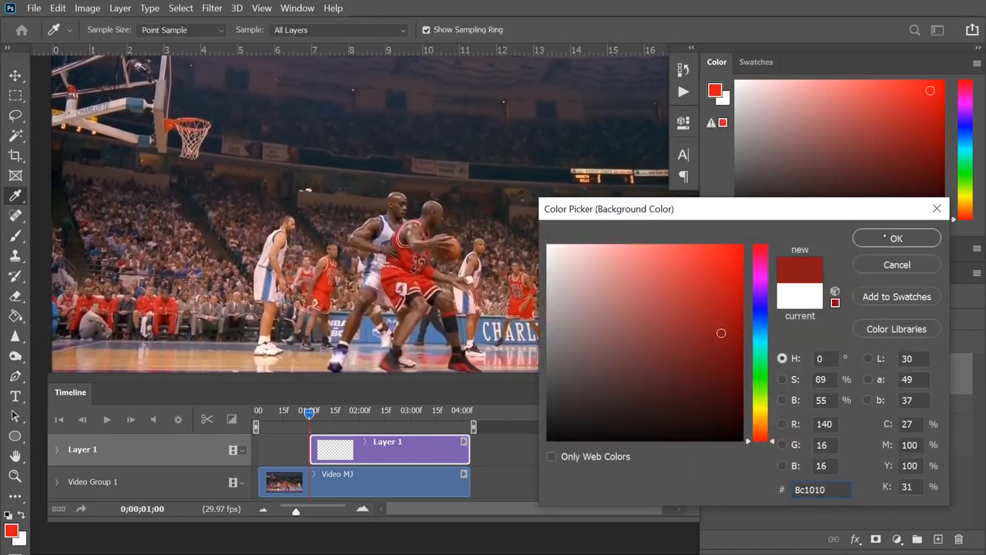
click(884, 237)
- Fill Layer 1 with a radial red-to-dark-red gradient running from near the canvas center toward its lower-right edge
key(g)
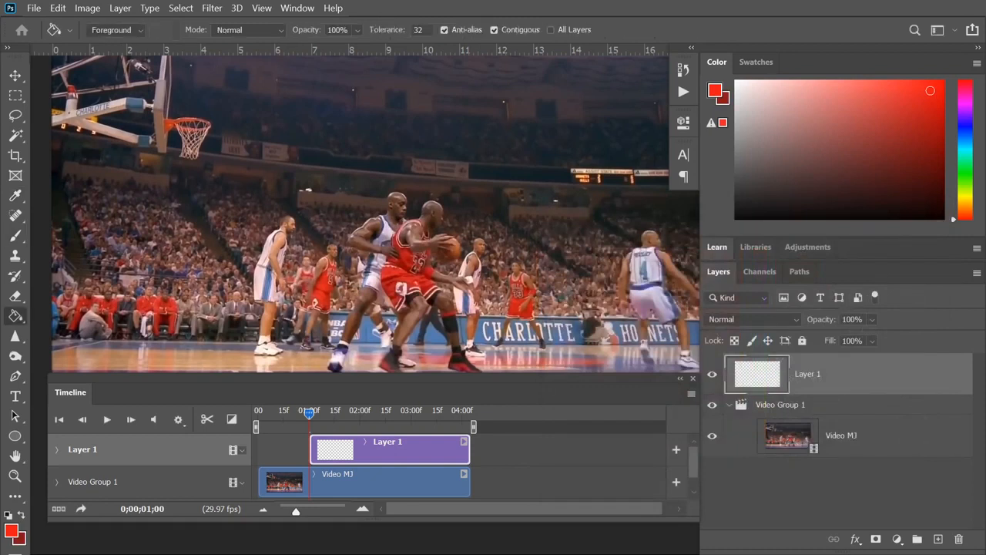
click(23, 320)
click(75, 313)
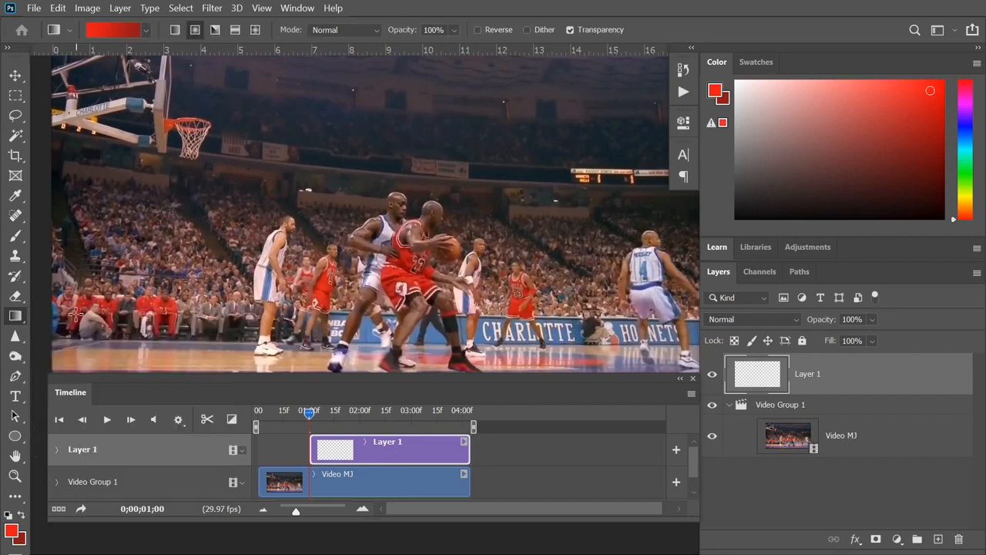
key(ctrl+minus)
key(space)
drag(506, 255, 476, 224)
drag(415, 239, 599, 305)
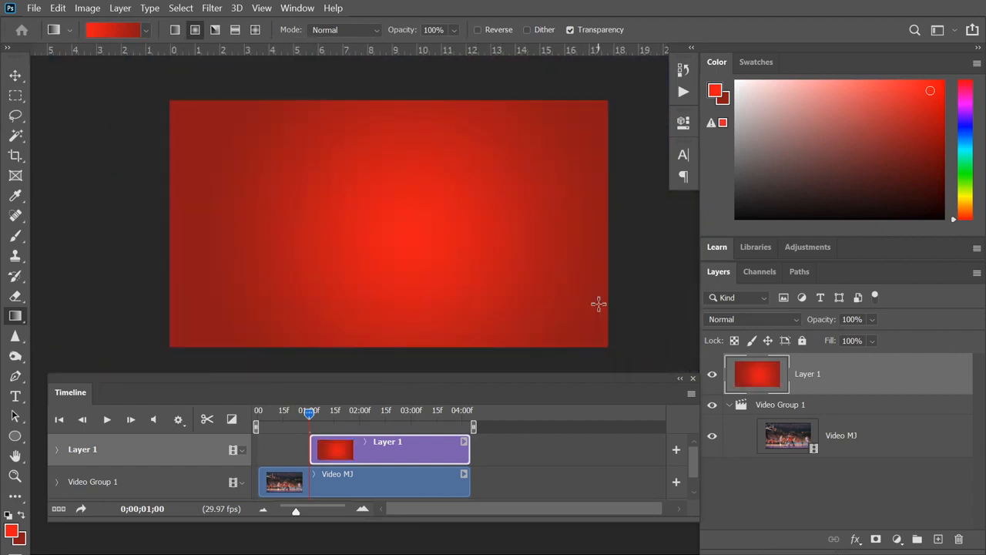
- Lower the gradient layer's opacity to 82% and preview it over the playing video
click(873, 320)
drag(898, 337, 886, 337)
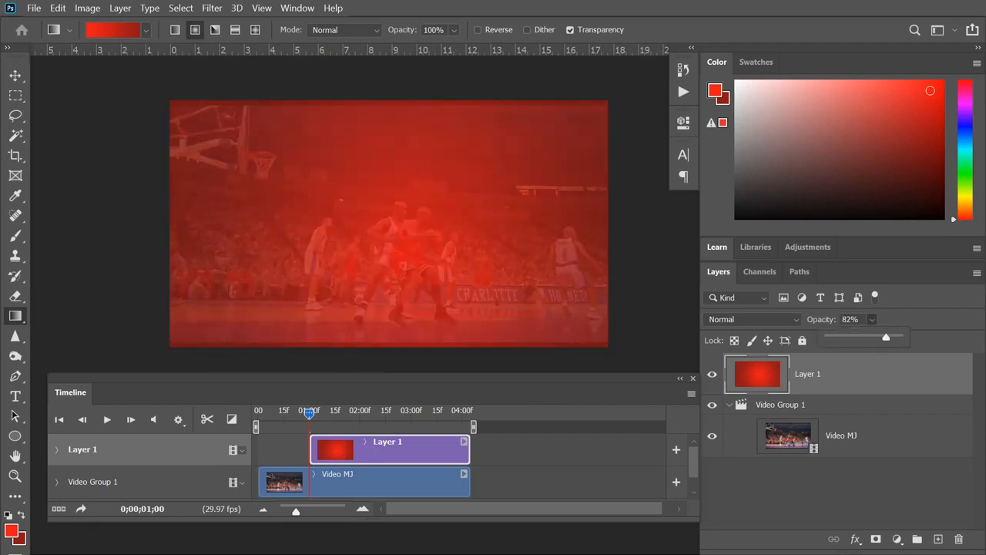
key(space)
key(space)
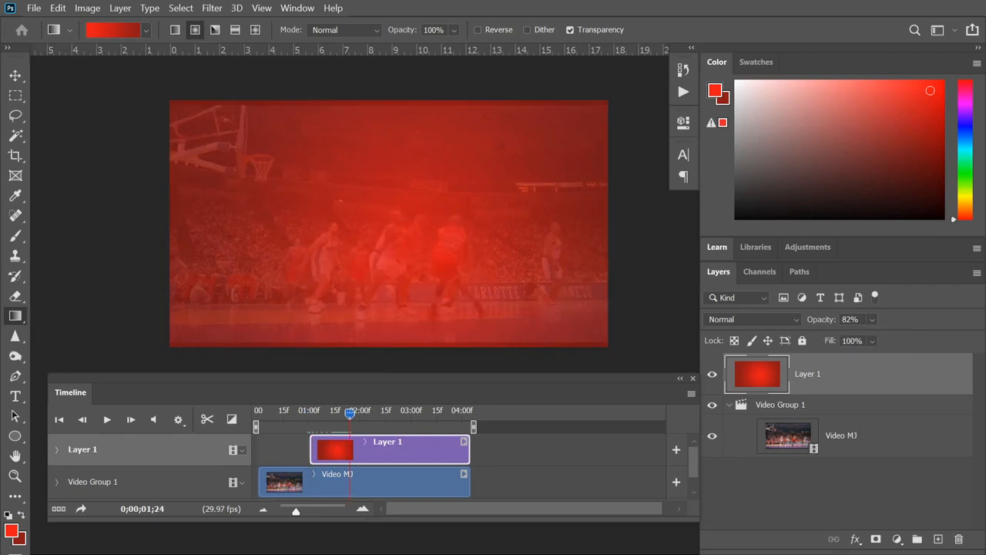
- Rename the gradient-filled layer as "Gradient" and hide it
double_click(807, 374)
text(Gradient)
key(Return)
click(711, 374)
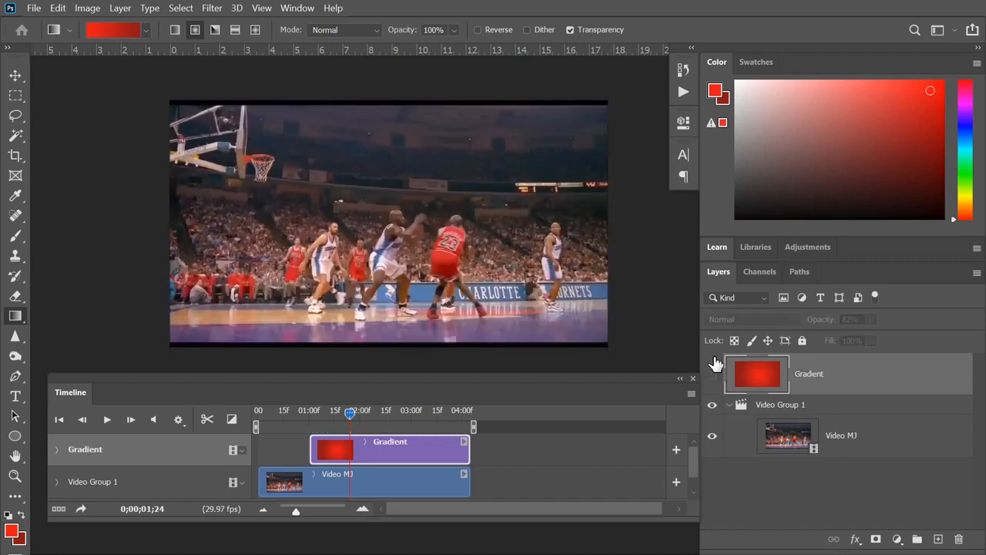
- Return the playhead to 0;00;01;00 and add a new blank video layer above the Gradient layer
click(310, 413)
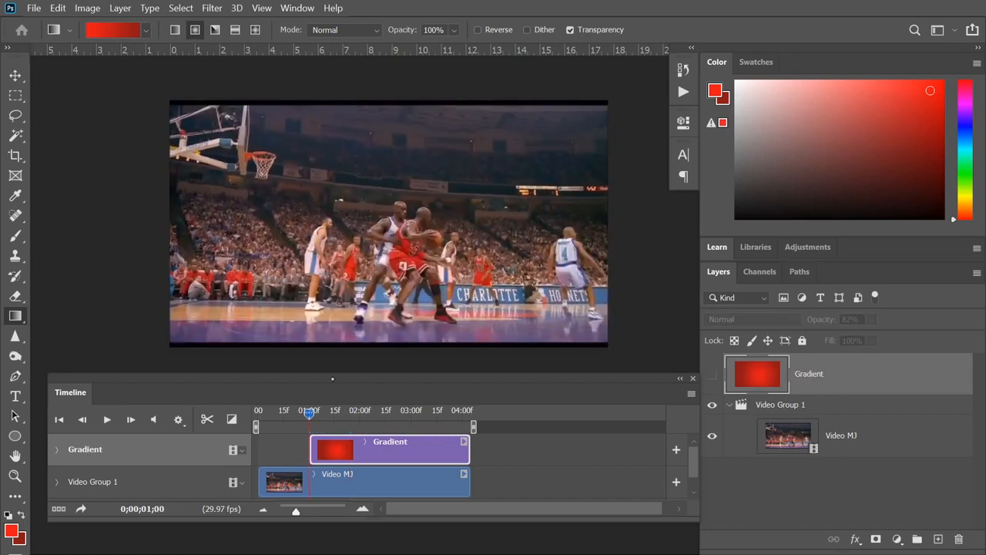
key(ctrl+plus)
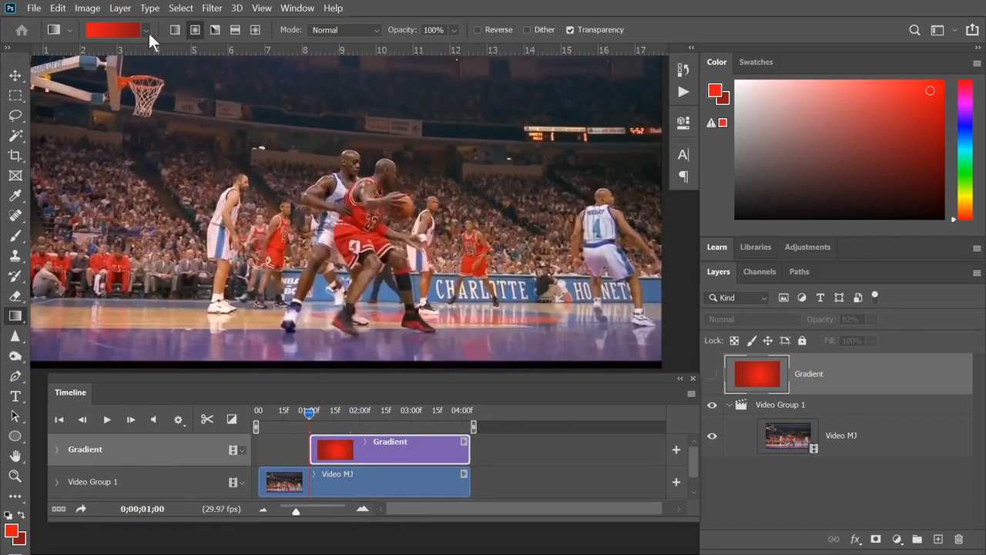
click(124, 10)
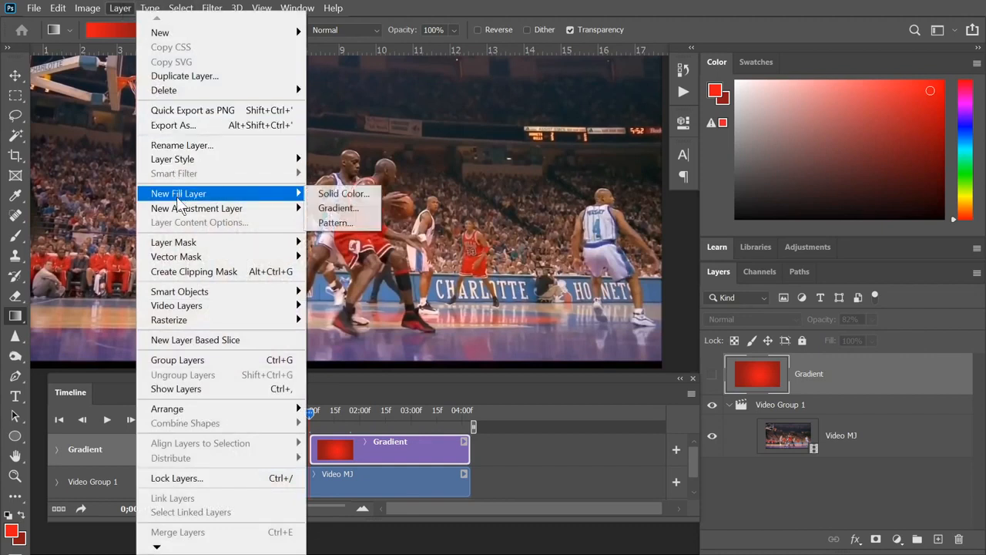
mouse_move(189, 306)
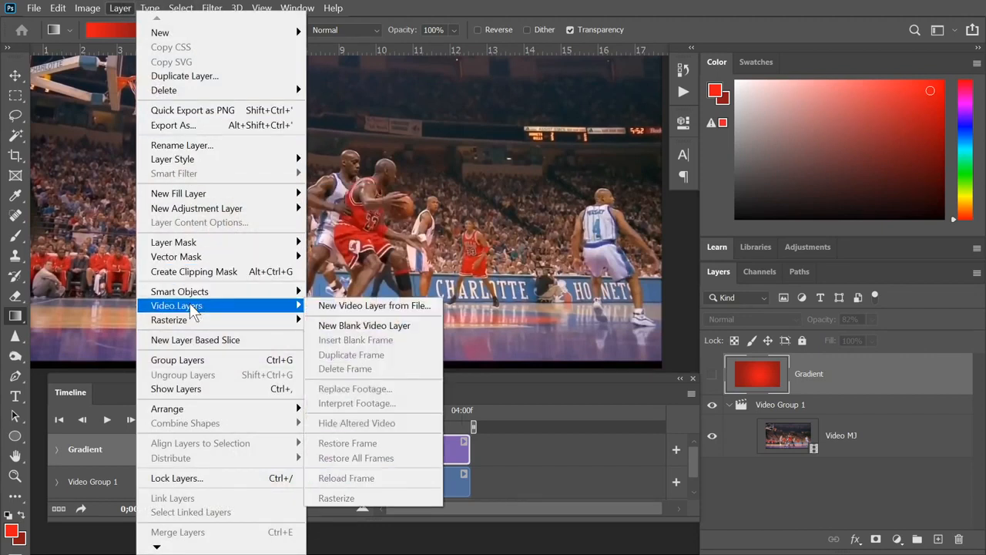
click(374, 326)
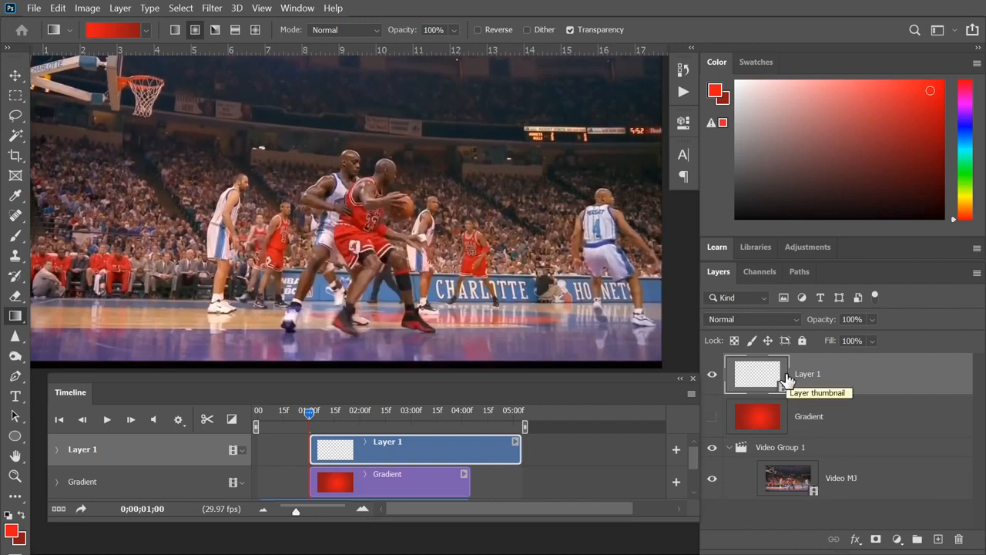
- Try a red freehand brush stroke on the blank video layer at 0;00;01;00, compare the next frame, and undo the stroke
key(b)
mouse_move(359, 158)
mouse_down()
mouse_move(498, 224)
mouse_move(535, 276)
mouse_up()
key(Right)
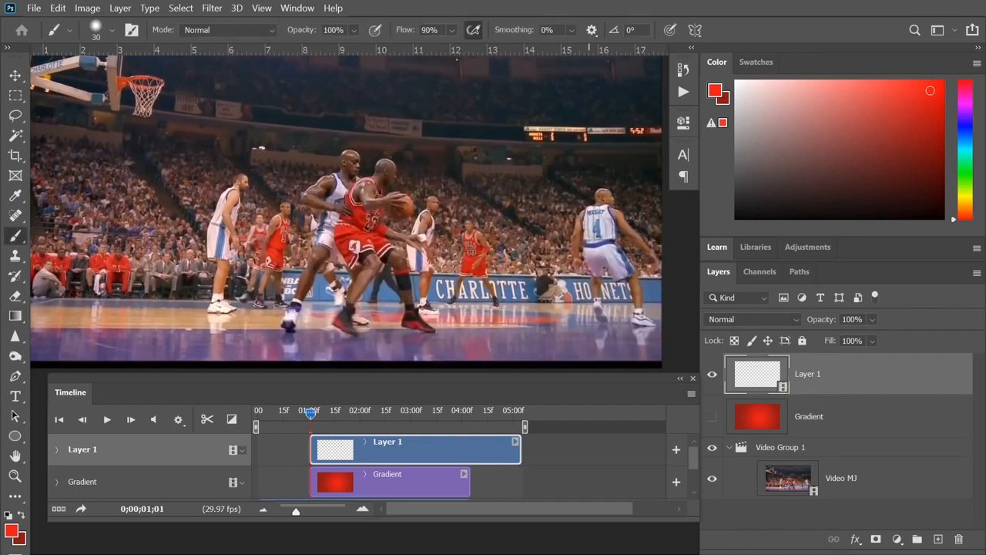
key(Left)
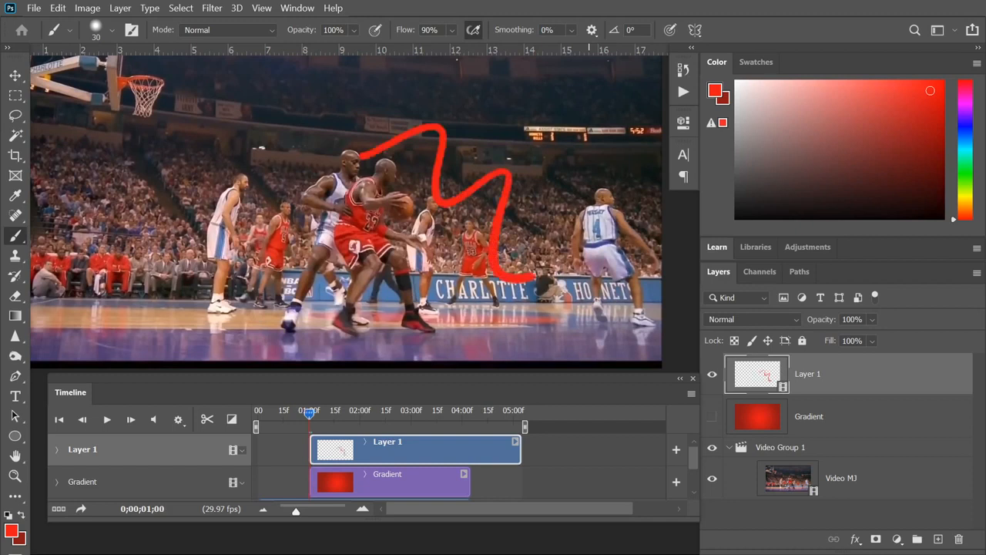
key(ctrl+z)
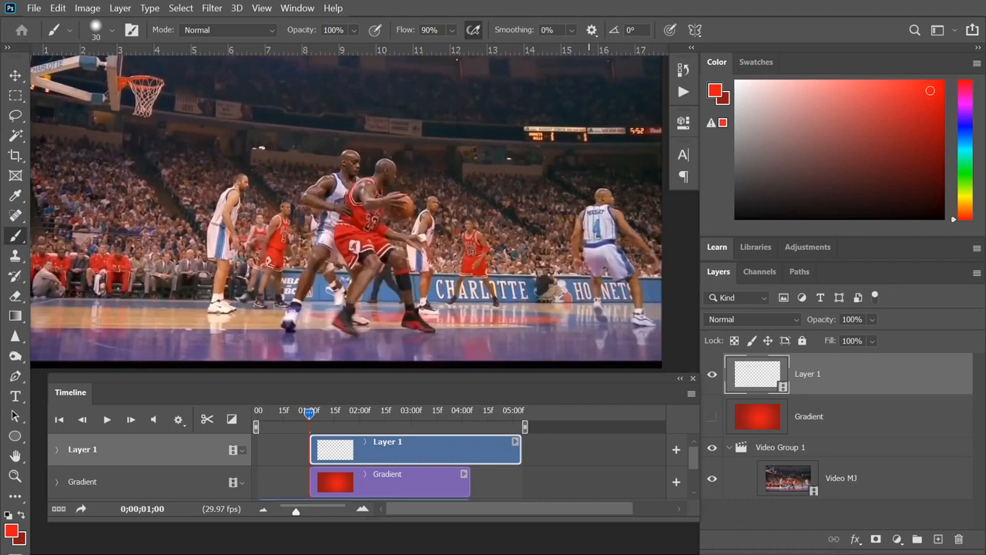
- Reset the painting colors to default black and white and look through the available brush preset folders
key(d)
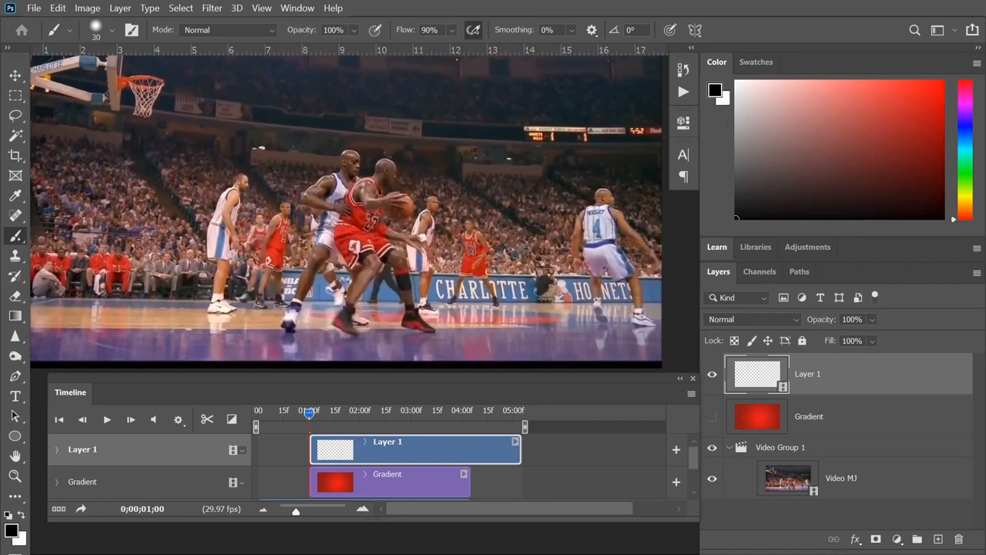
click(112, 30)
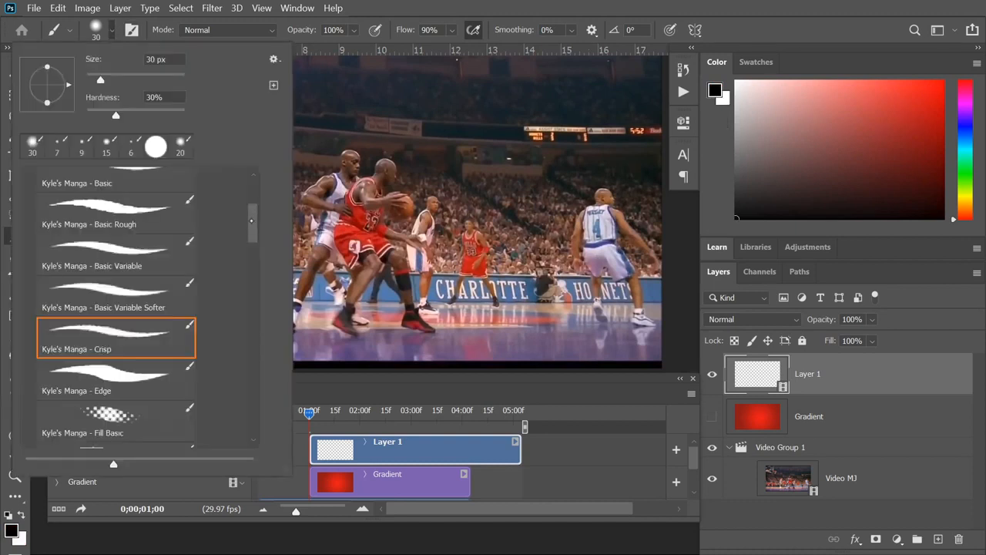
scroll(250, 210, up, 5)
click(29, 267)
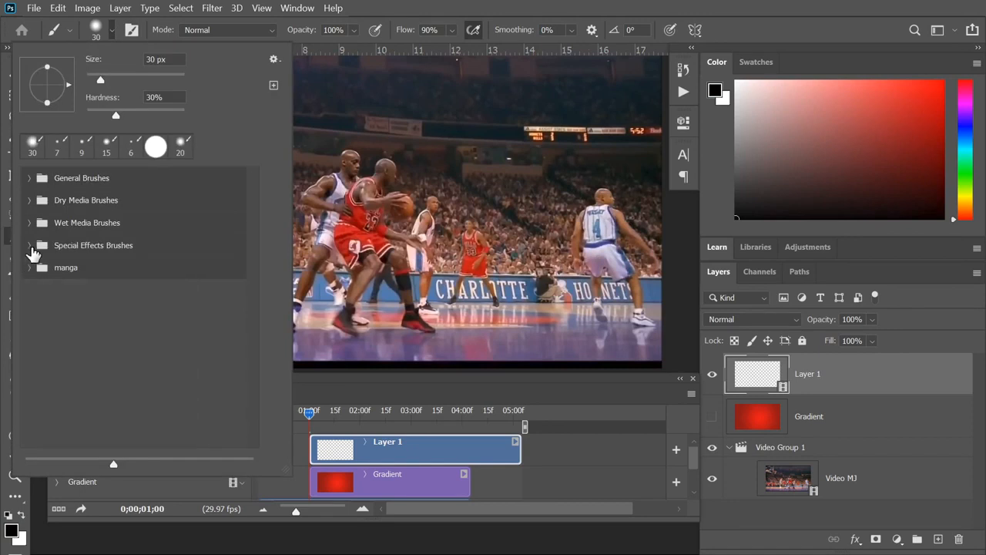
click(31, 182)
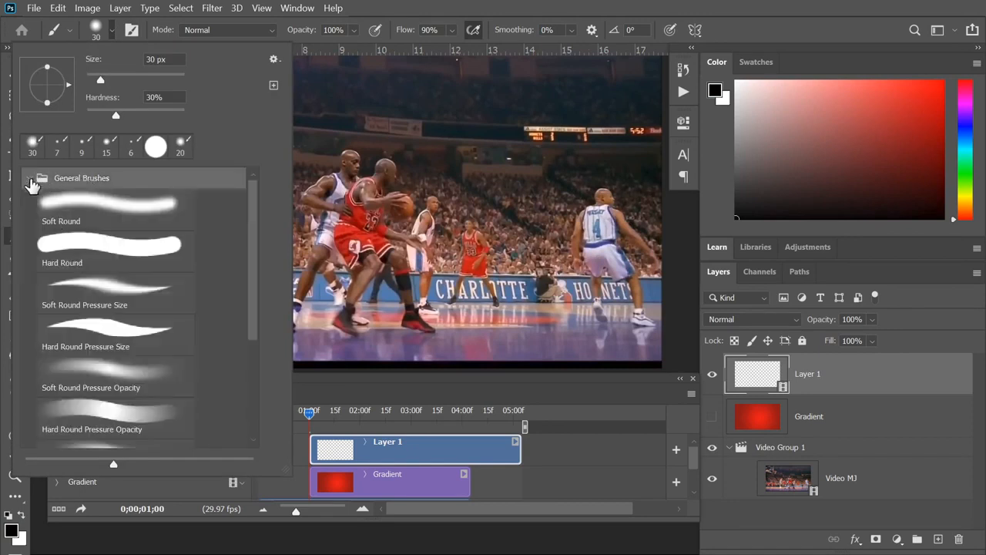
click(41, 178)
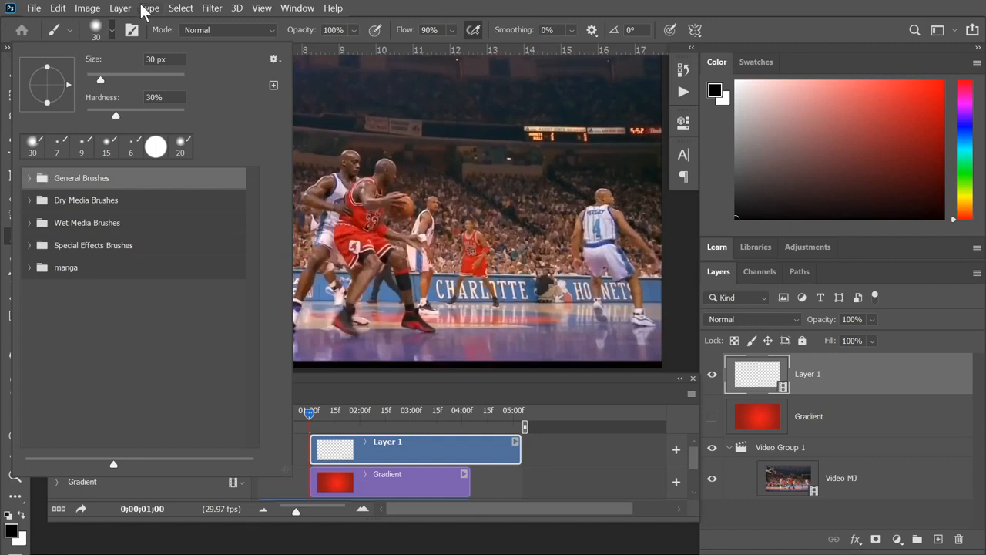
- Open Adobe's Get More Brushes web page and examine the downloadable brush packs, including Manga Brushes, Halftones and Runny Inkers
click(275, 60)
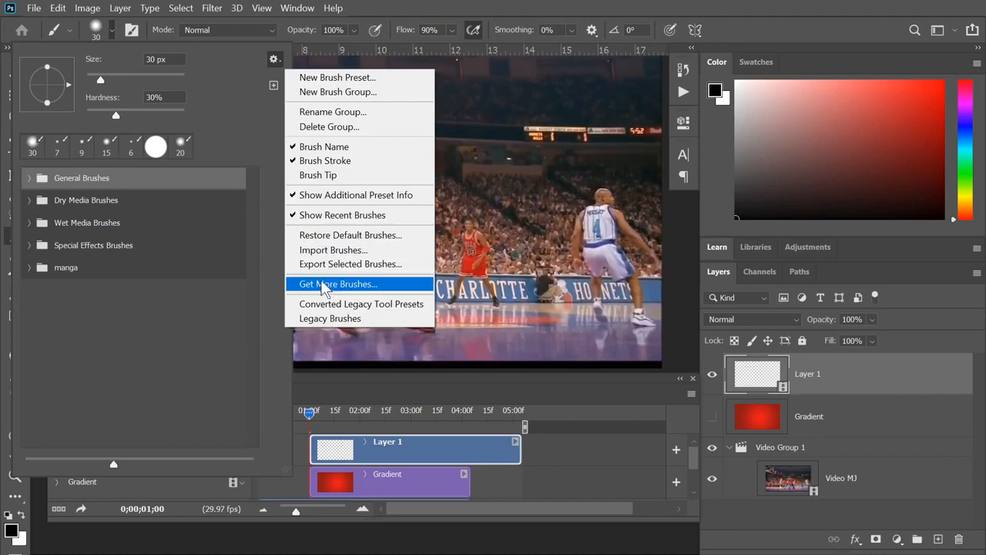
click(343, 284)
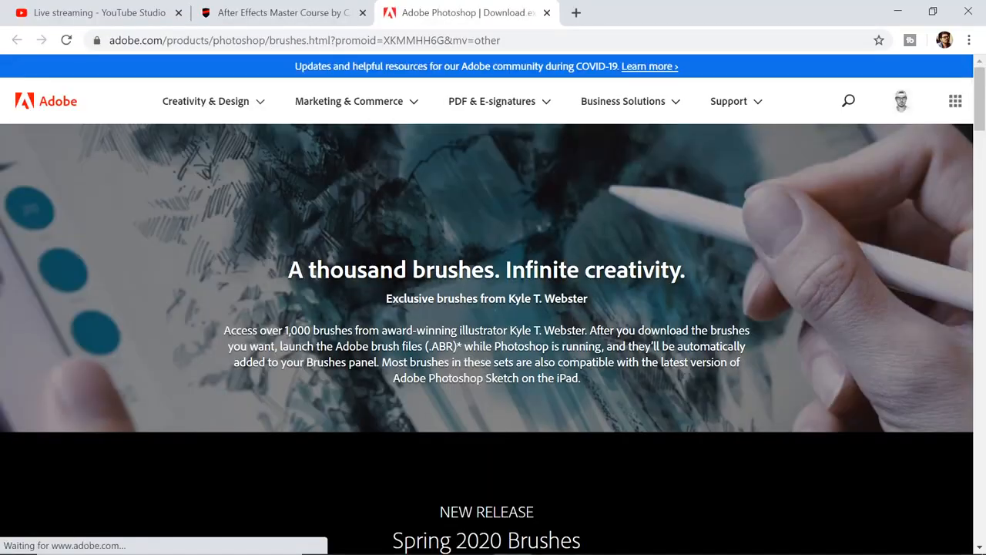
scroll(493, 308, down, 5)
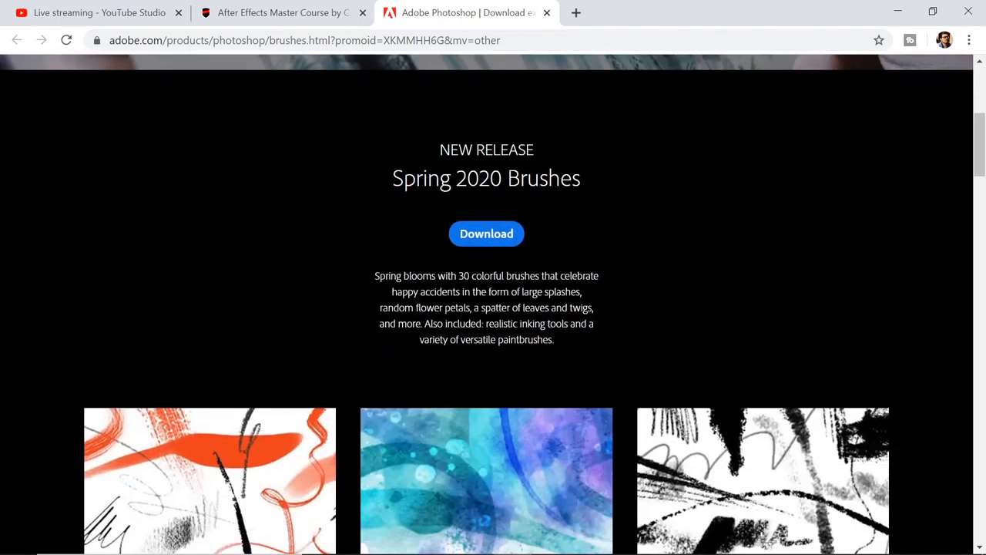
scroll(493, 308, up, 5)
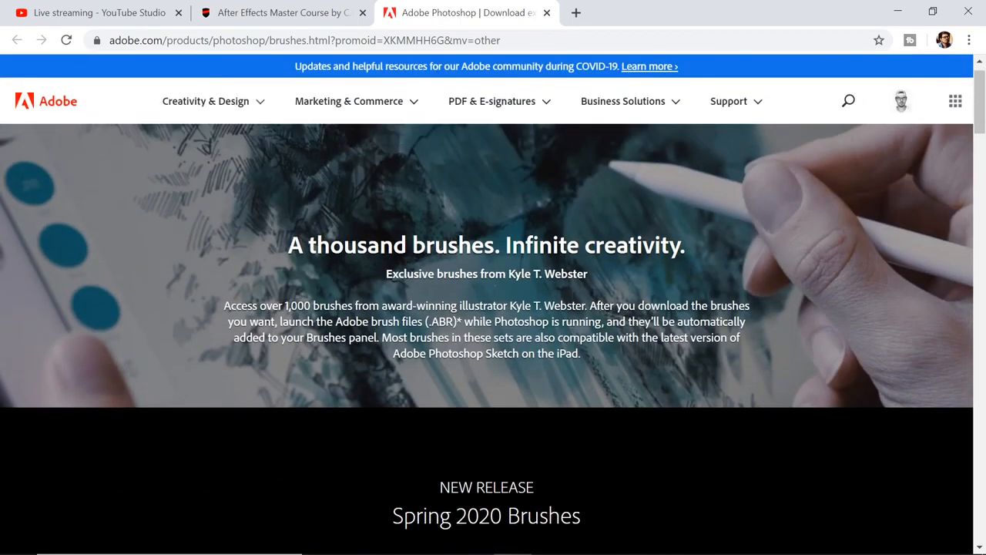
scroll(493, 308, down, 3)
scroll(493, 308, down, 5)
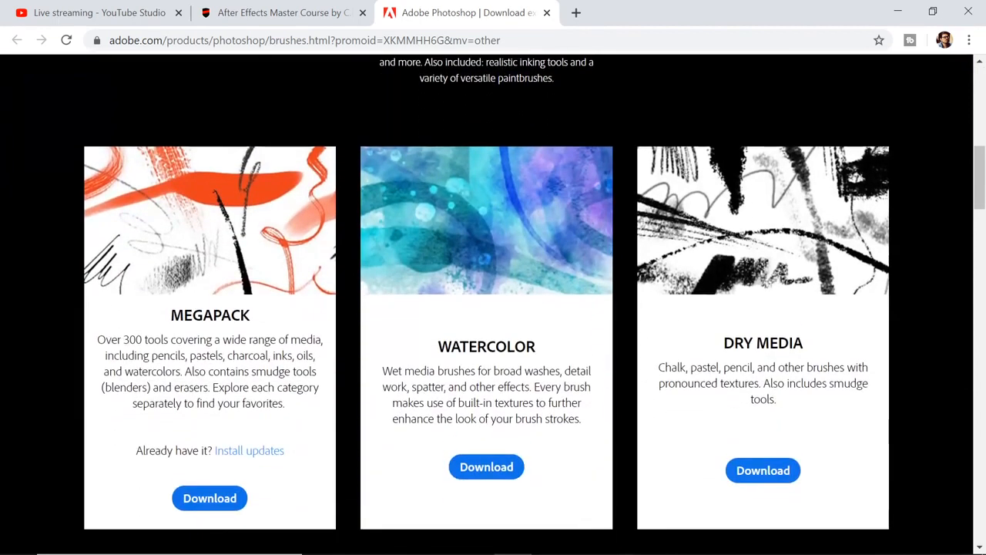
scroll(493, 309, down, 1)
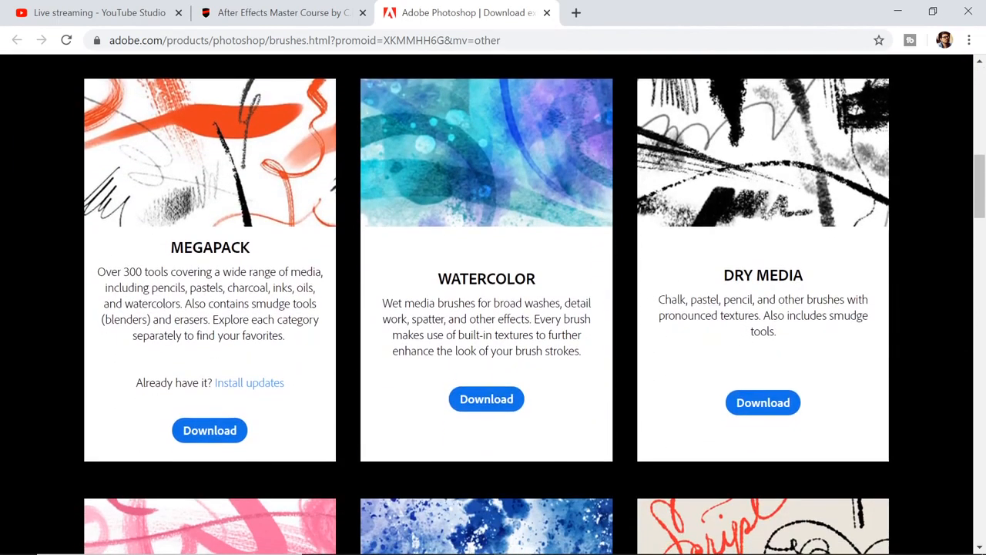
scroll(494, 308, down, 2)
scroll(493, 308, up, 3)
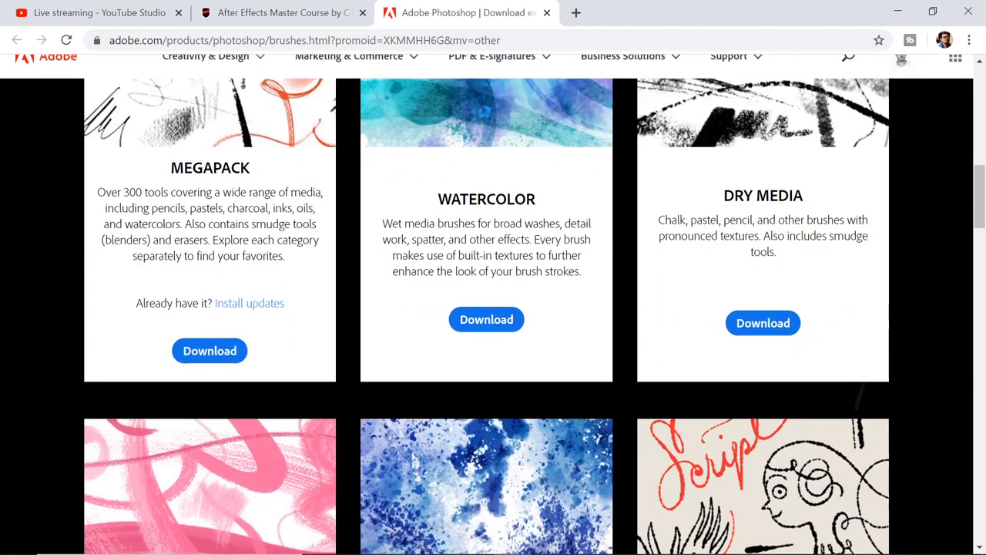
scroll(847, 352, down, 1)
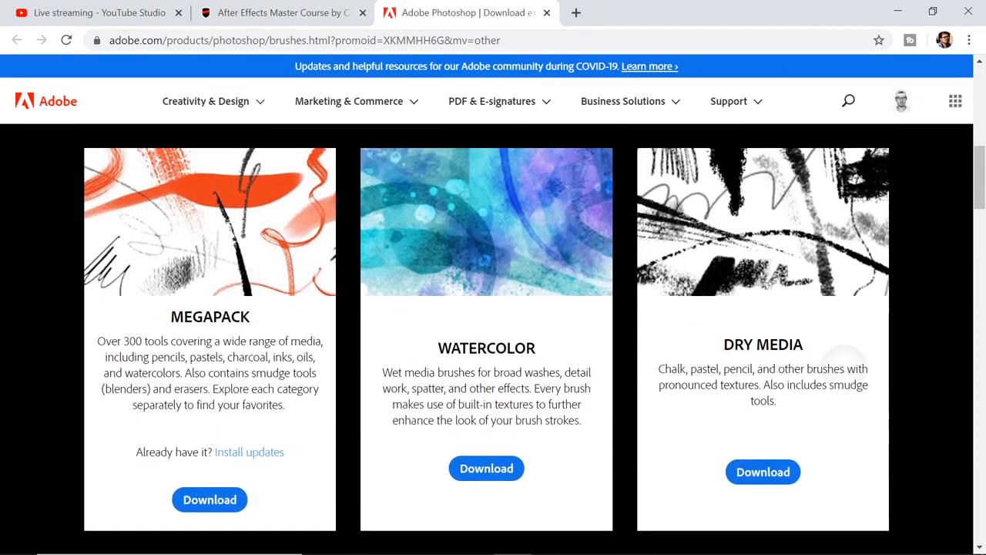
scroll(493, 308, down, 2)
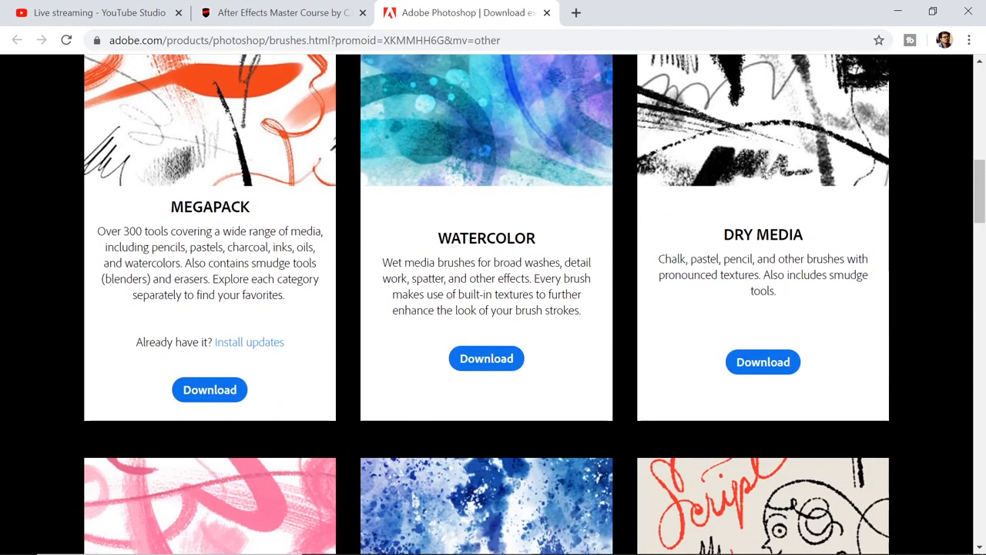
scroll(494, 308, down, 5)
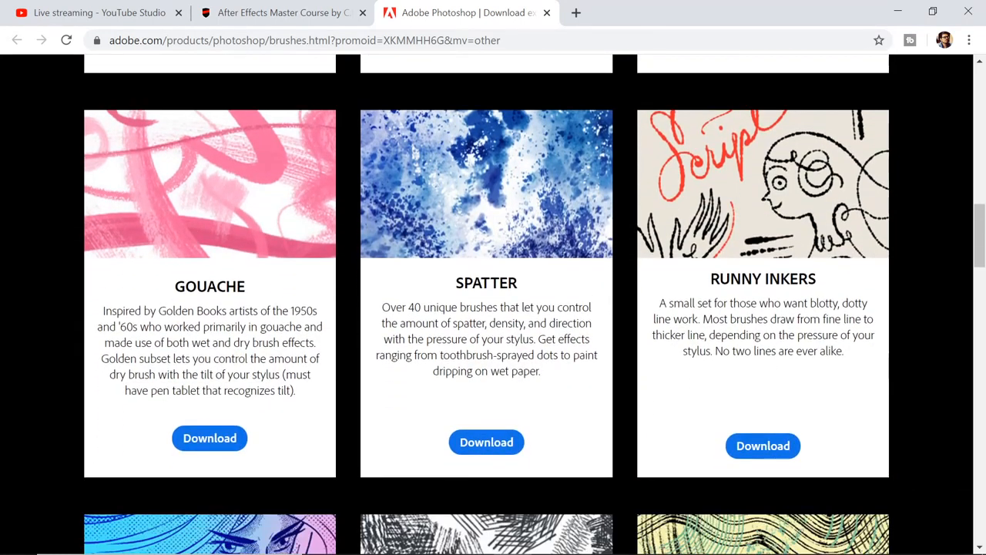
scroll(493, 308, down, 1)
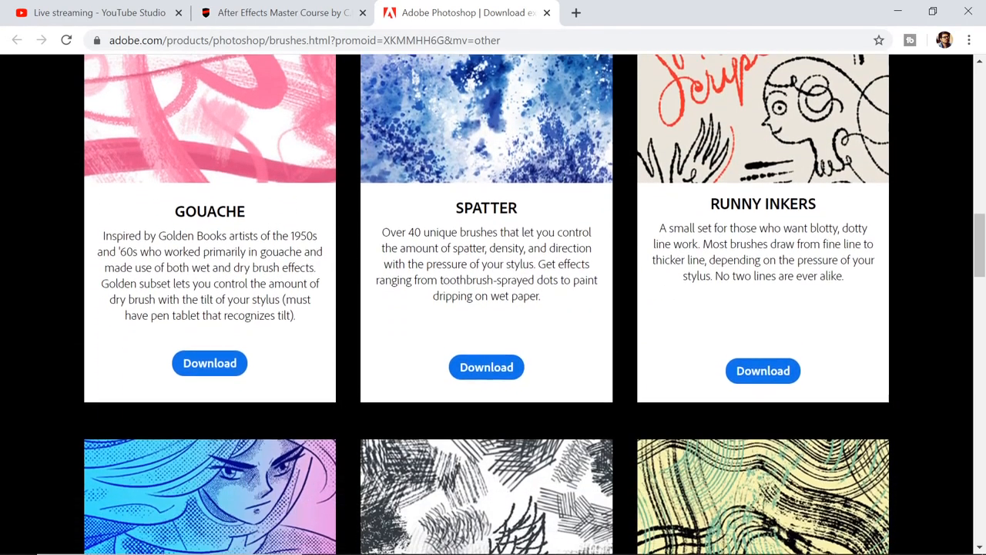
scroll(493, 308, down, 2)
scroll(493, 308, down, 2)
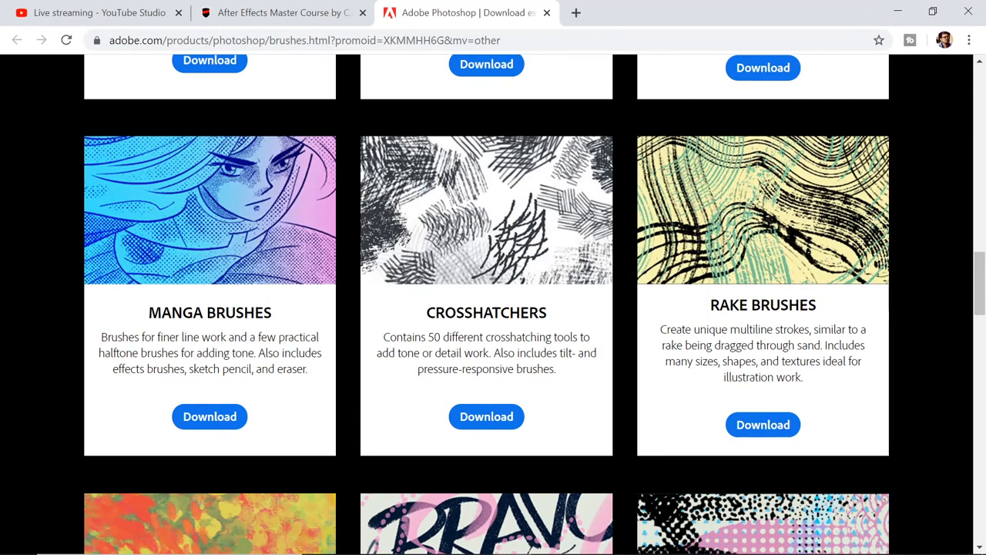
scroll(899, 243, down, 3)
scroll(899, 243, down, 4)
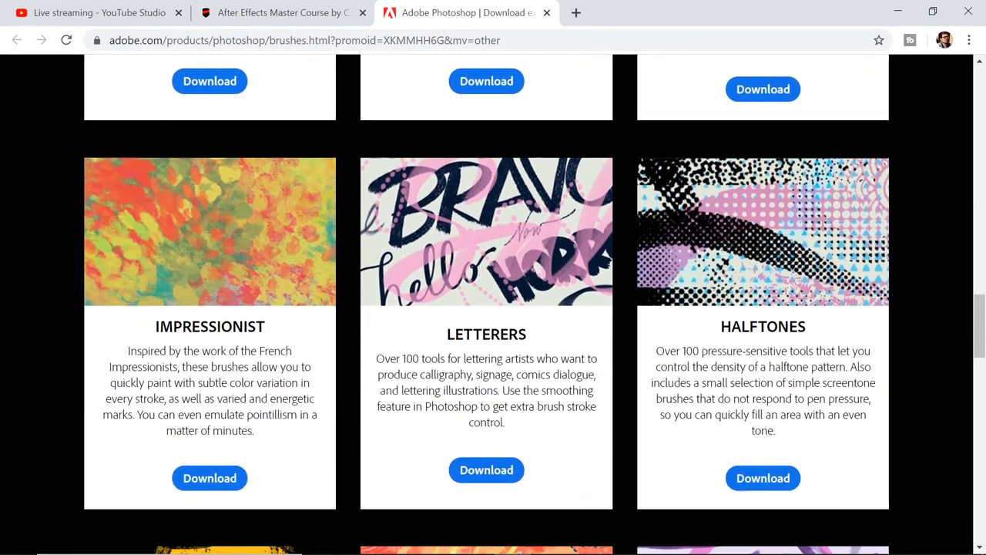
scroll(493, 304, down, 2)
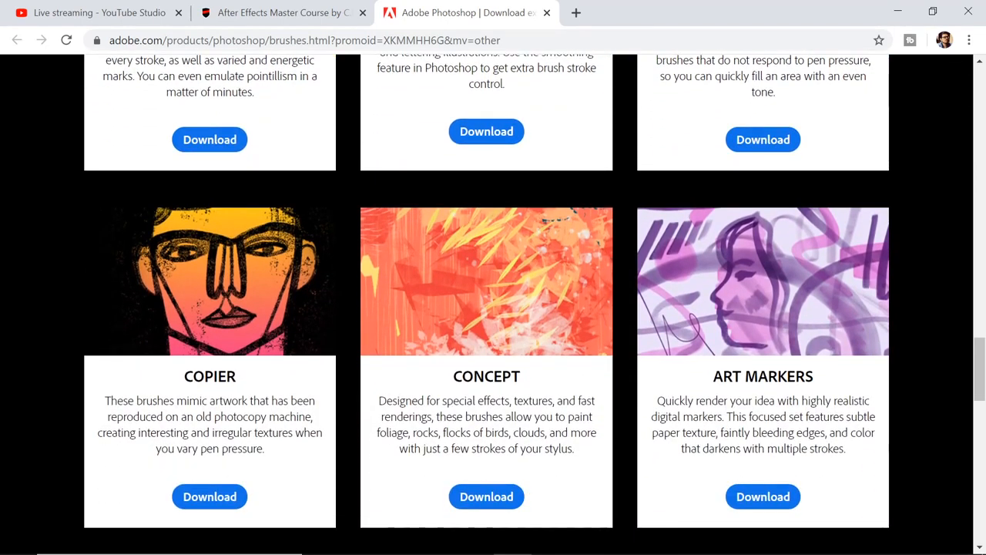
scroll(493, 305, down, 3)
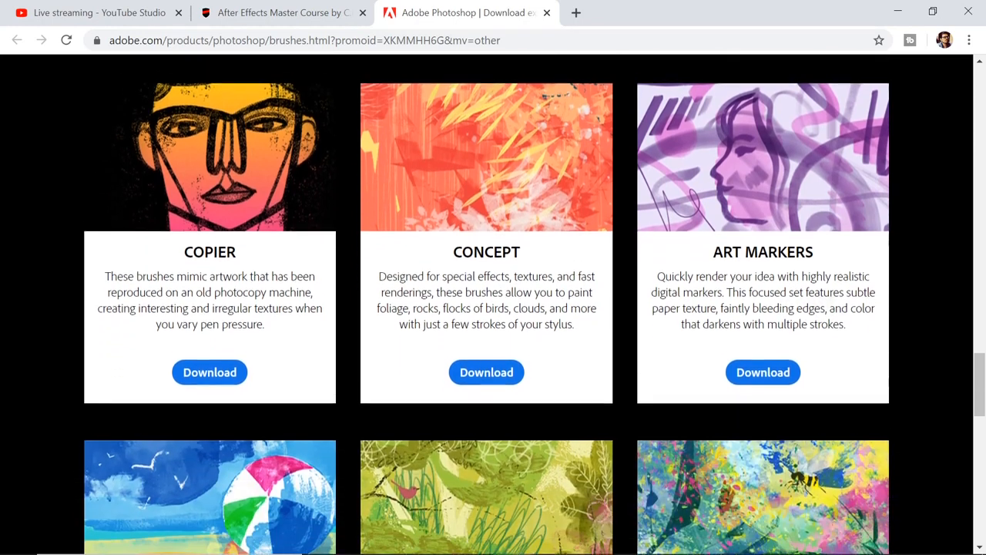
scroll(493, 305, up, 4)
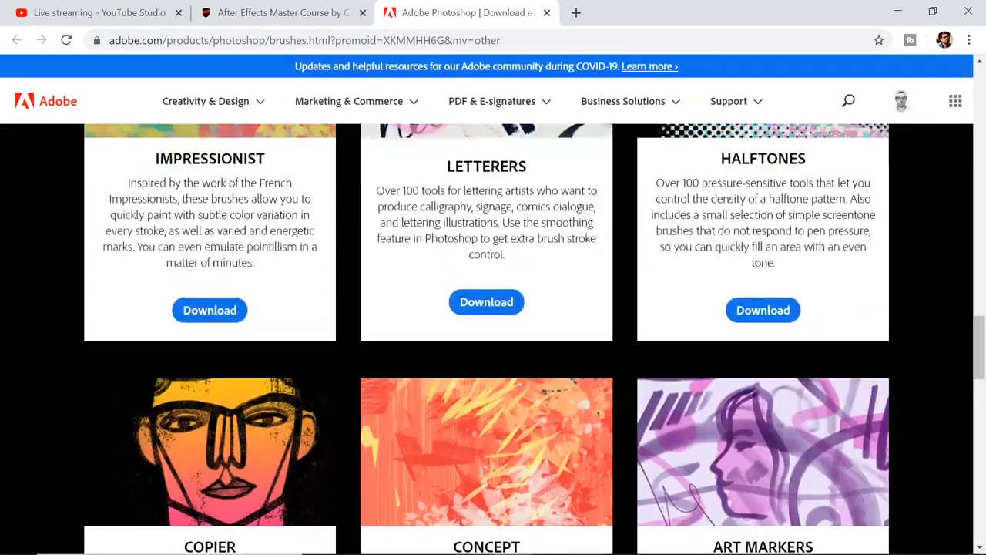
scroll(493, 304, down, 2)
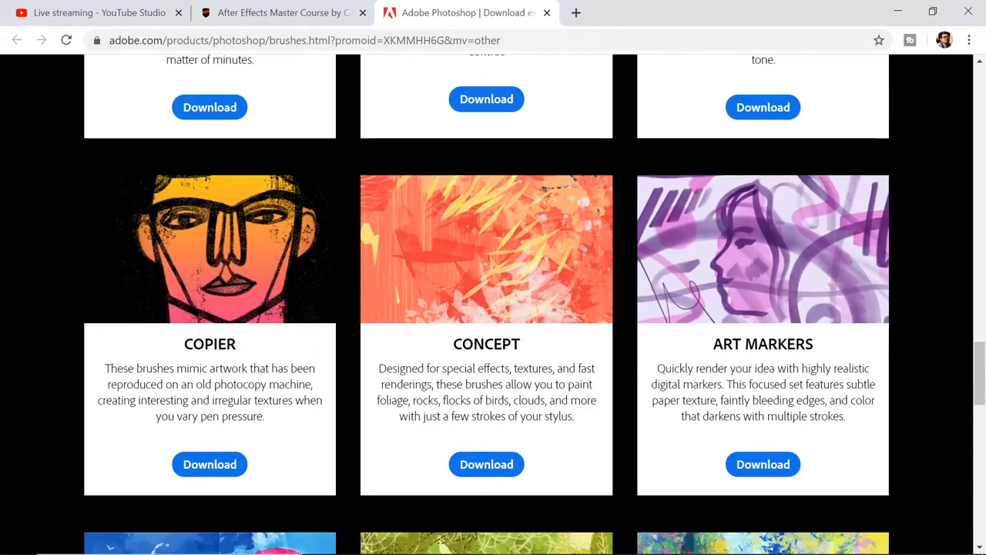
scroll(493, 305, up, 6)
scroll(494, 305, up, 3)
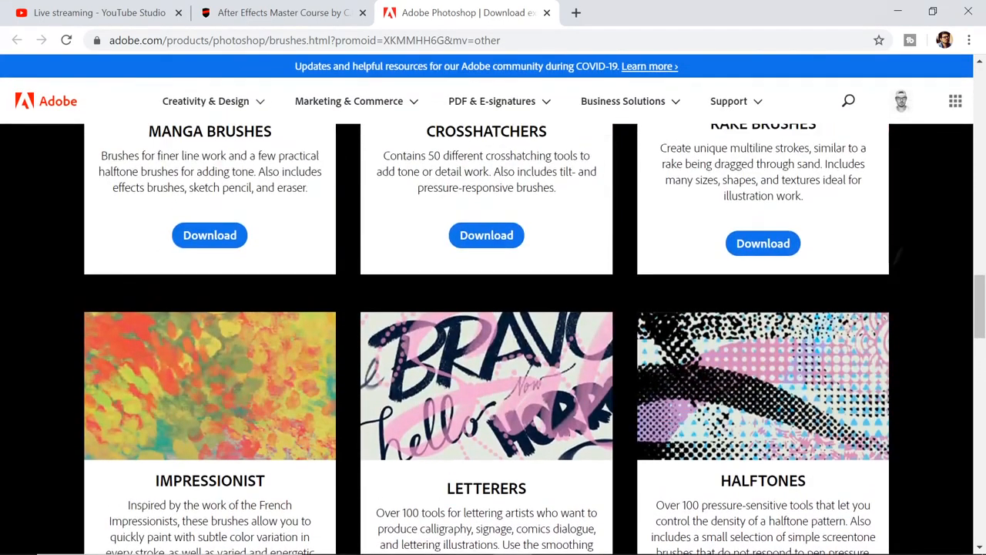
scroll(493, 304, up, 3)
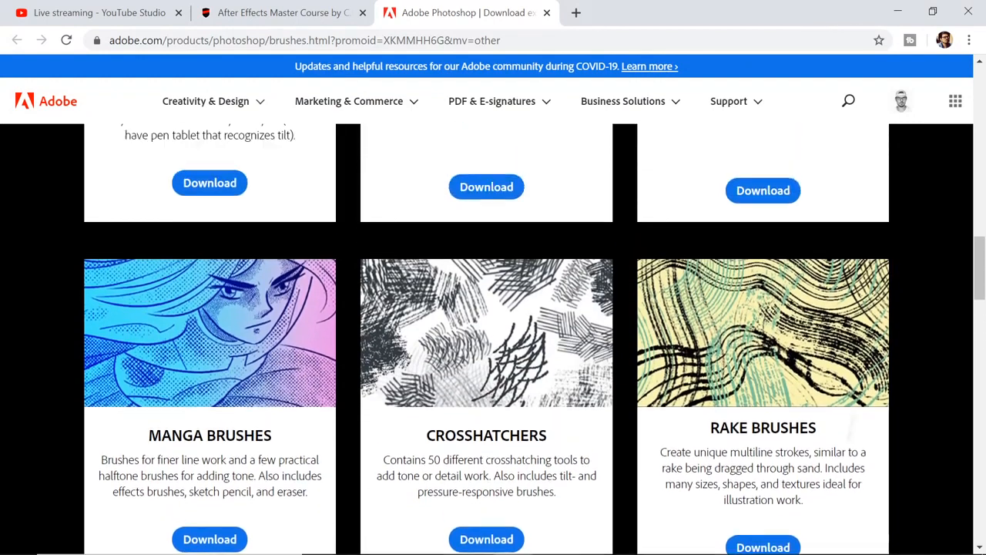
scroll(493, 305, down, 2)
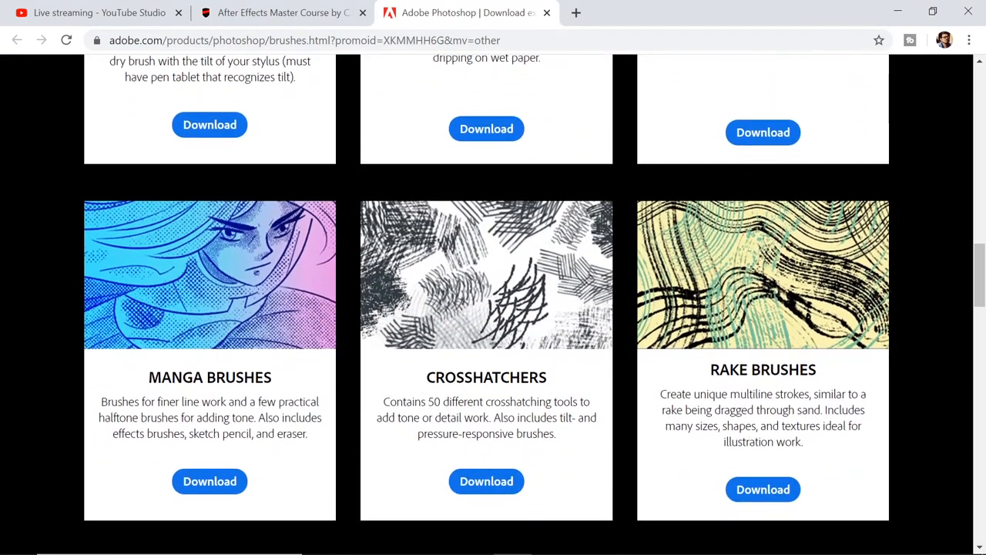
scroll(493, 304, up, 1)
scroll(493, 304, up, 3)
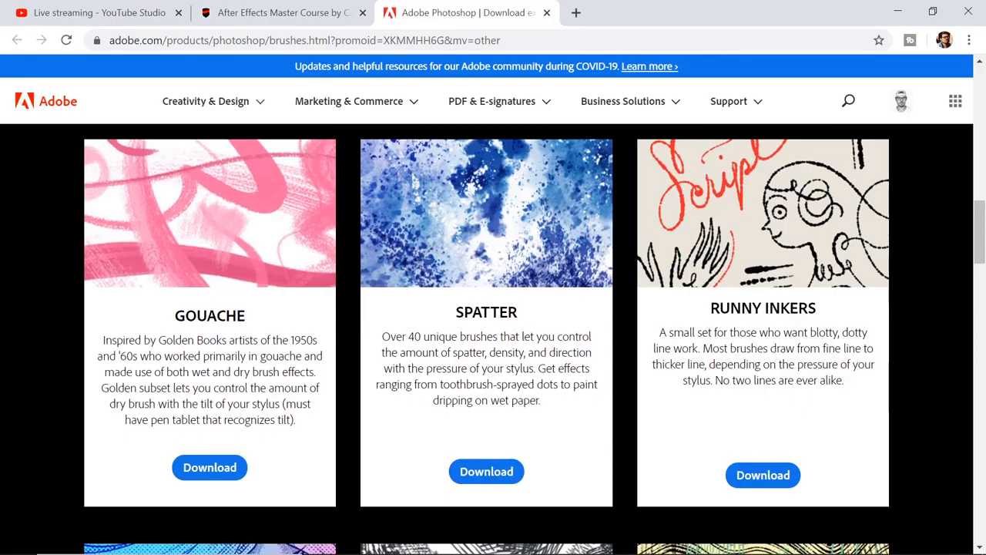
- Switch back to Photoshop and choose the Kyle's Manga - Crisp brush from the manga brush folder
key(alt+Tab)
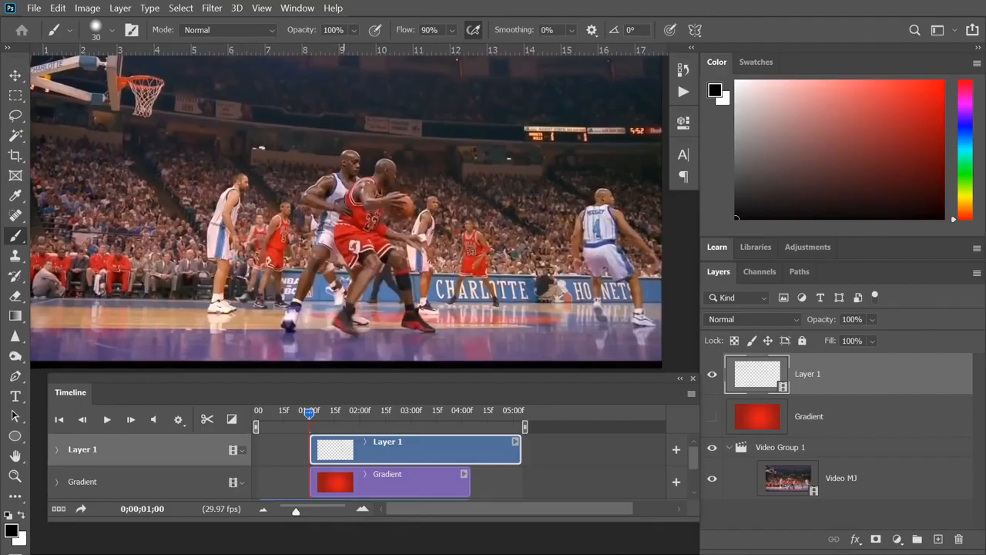
click(111, 30)
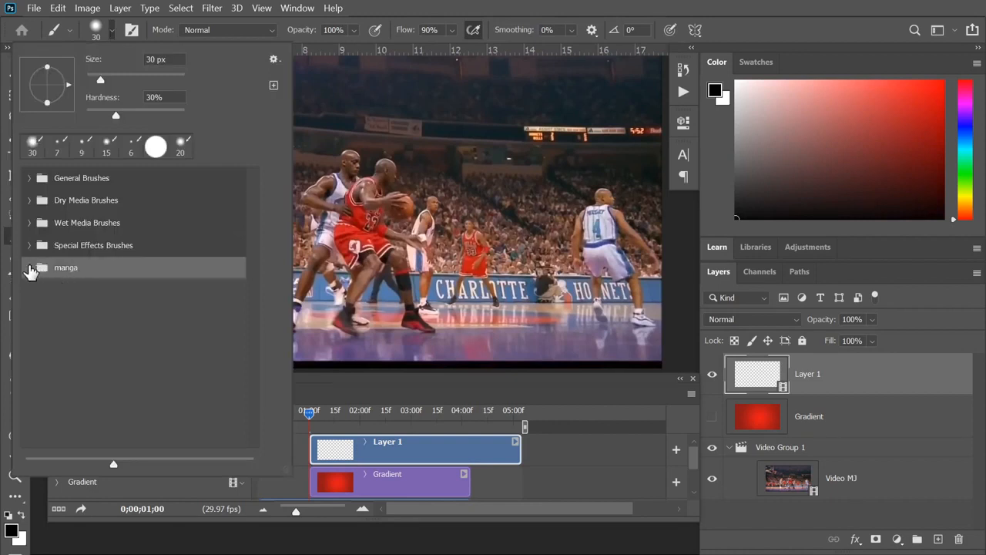
click(28, 268)
scroll(175, 306, down, 5)
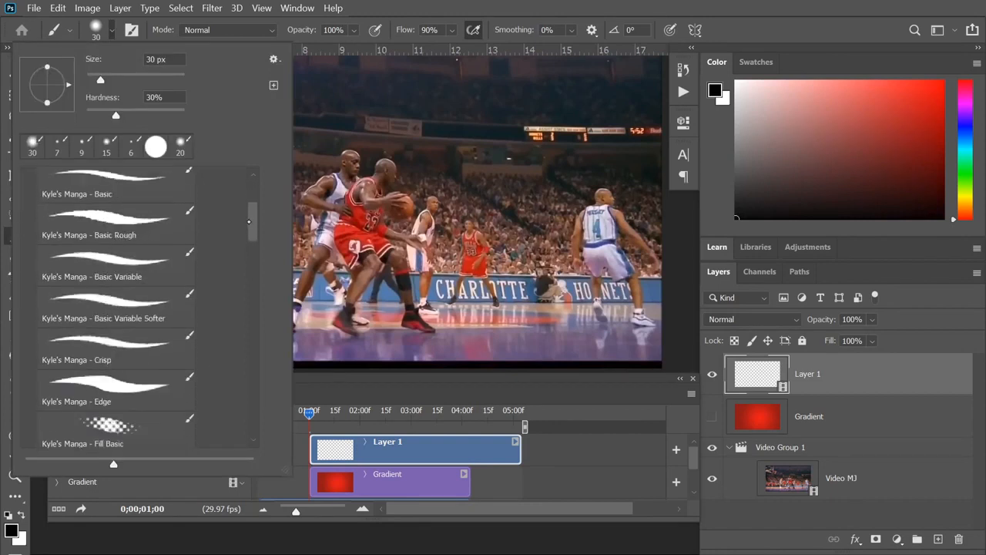
click(130, 383)
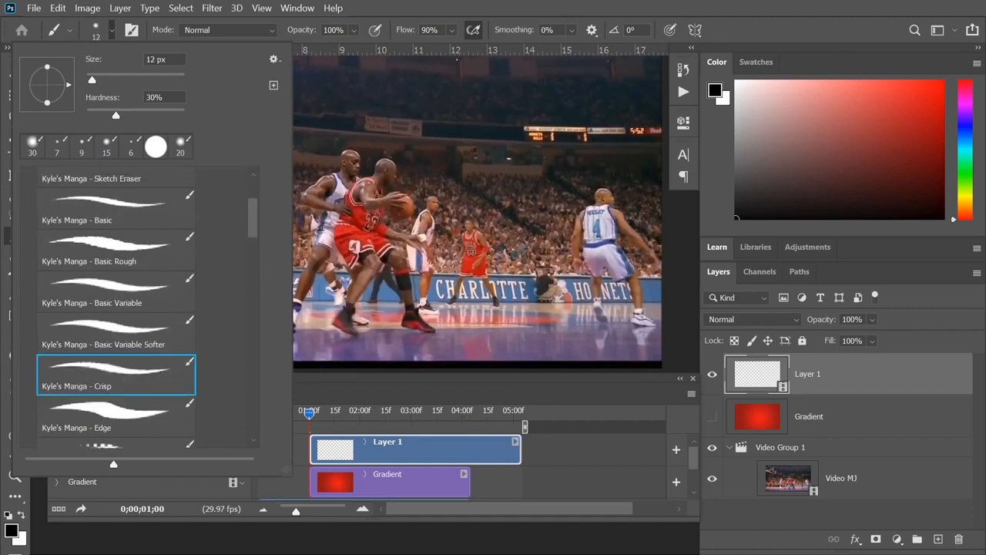
key(Return)
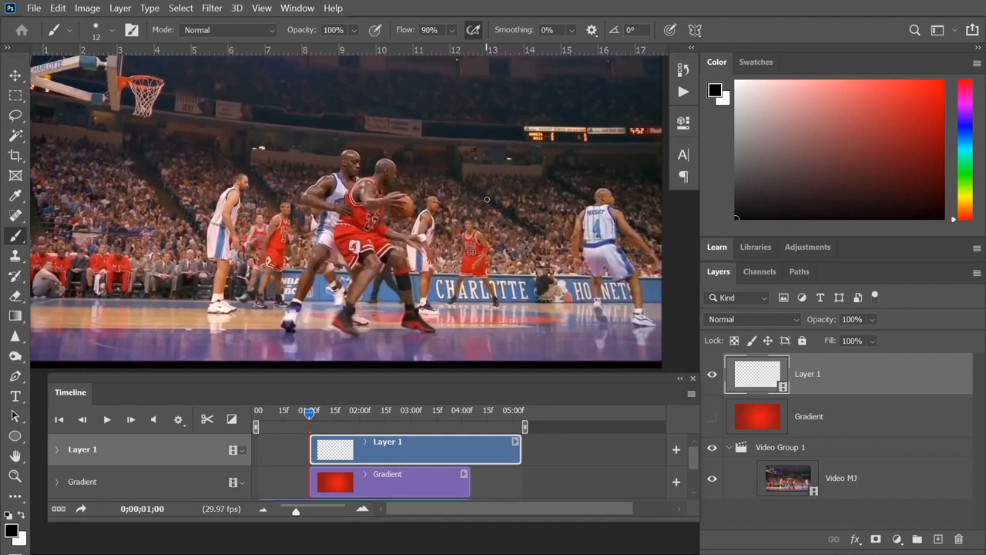
- Try a black freehand stroke across the players with the brush enlarged to 70 px, and undo it
key(bracketright)
key(bracketright)
key(bracketright)
key(bracketright)
key(bracketright)
key(bracketright)
key(bracketright)
key(bracketright)
key(bracketright)
key(bracketright)
mouse_move(253, 172)
mouse_down()
mouse_move(339, 144)
mouse_move(527, 220)
mouse_up()
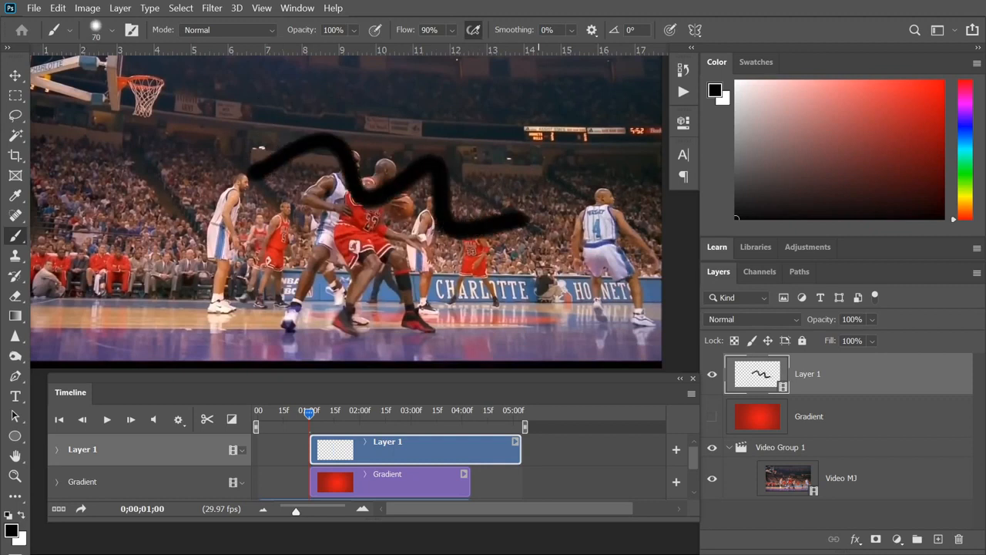
key(ctrl+z)
- Reduce the brush size to 6 px for fine line work on the player with the ball
key(bracketleft)
key(bracketleft)
key(bracketleft)
key(bracketleft)
key(bracketleft)
key(bracketleft)
key(bracketleft)
key(bracketleft)
key(bracketleft)
key(bracketleft)
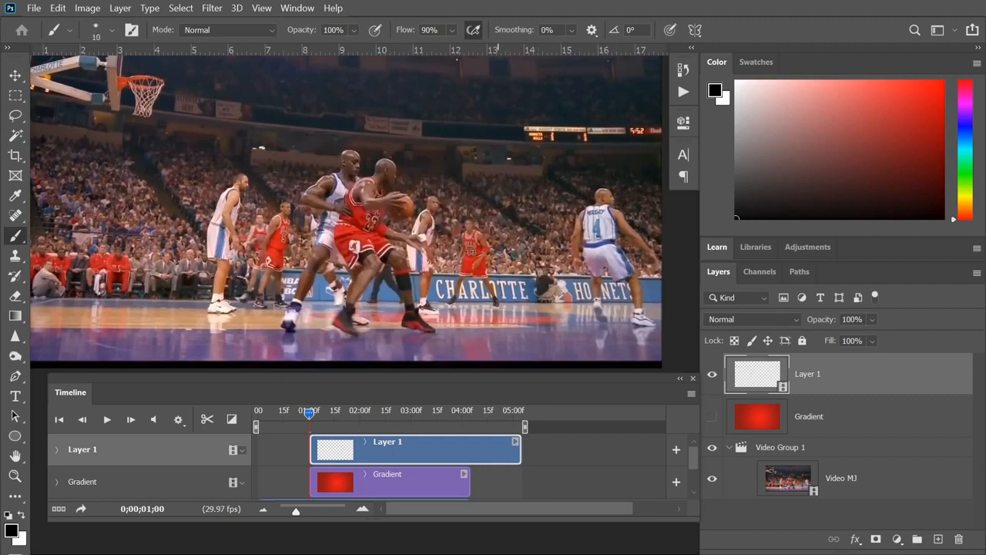
key(bracketleft)
key(ctrl+plus)
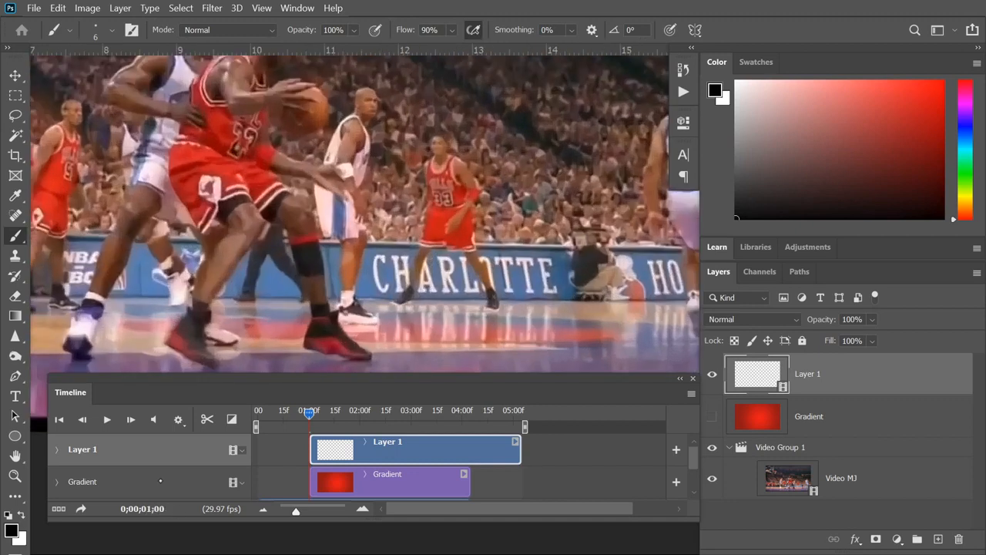
drag(447, 193, 593, 240)
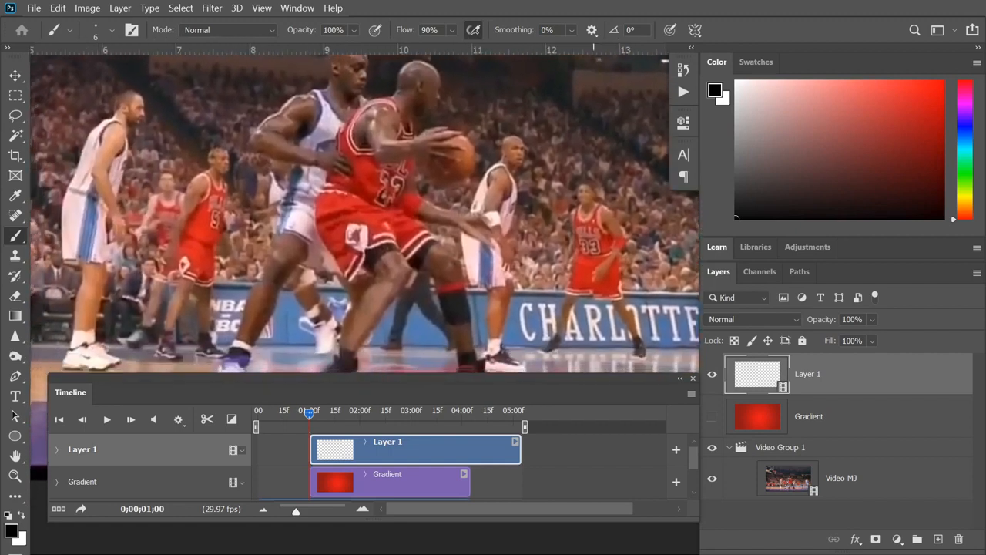
- Move the playhead to 0;00;02;00 and shift the Layer 1 clip on the timeline so that it starts there
drag(309, 414, 360, 414)
drag(599, 232, 506, 325)
mouse_move(558, 376)
mouse_down()
mouse_move(551, 398)
mouse_move(560, 395)
mouse_up()
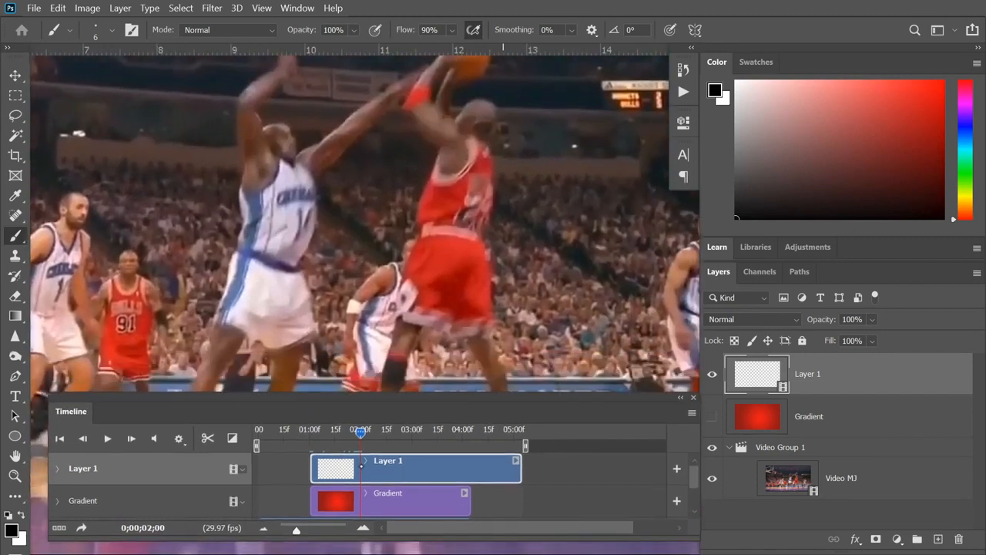
drag(325, 471, 377, 468)
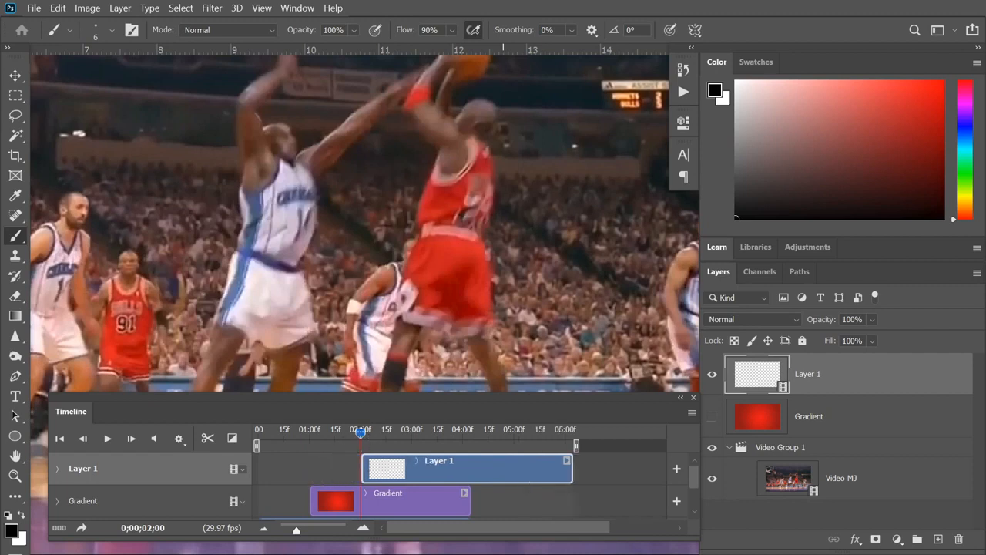
- Rename the blank video layer Layer 1 as Outline
key(space)
mouse_move(552, 270)
mouse_down()
mouse_move(560, 248)
mouse_move(549, 262)
mouse_up()
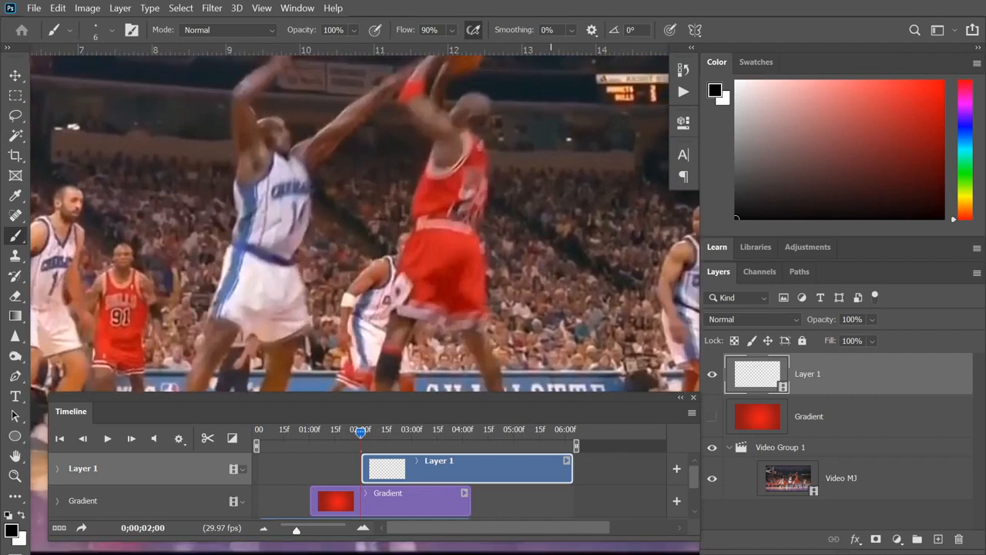
double_click(808, 374)
text(Outline)
key(Return)
drag(544, 205, 527, 231)
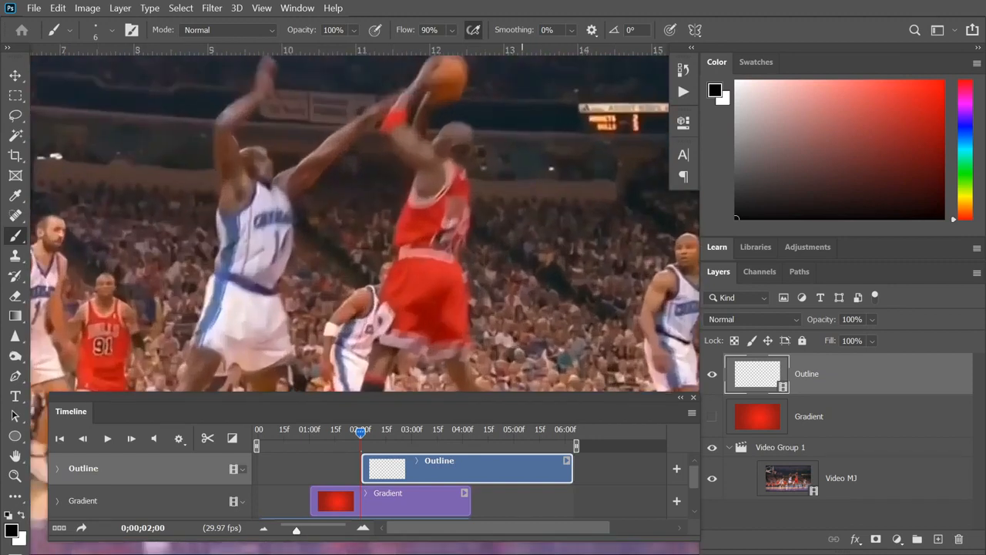
- Trace both raised arms of the red-jersey player holding the ball with 6 px black brush lines on the Outline layer
drag(531, 395, 525, 408)
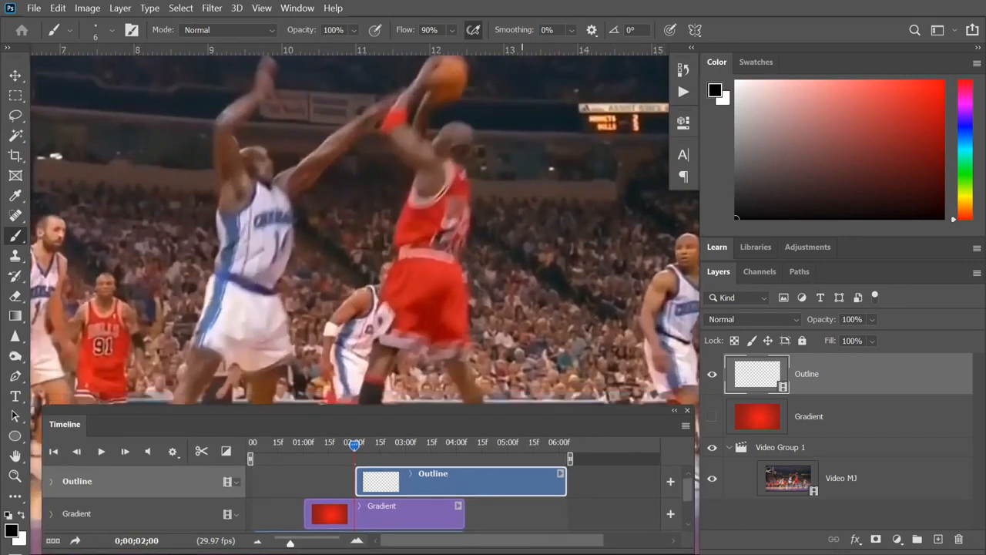
scroll(506, 270, up, 2)
scroll(362, 223, up, 3)
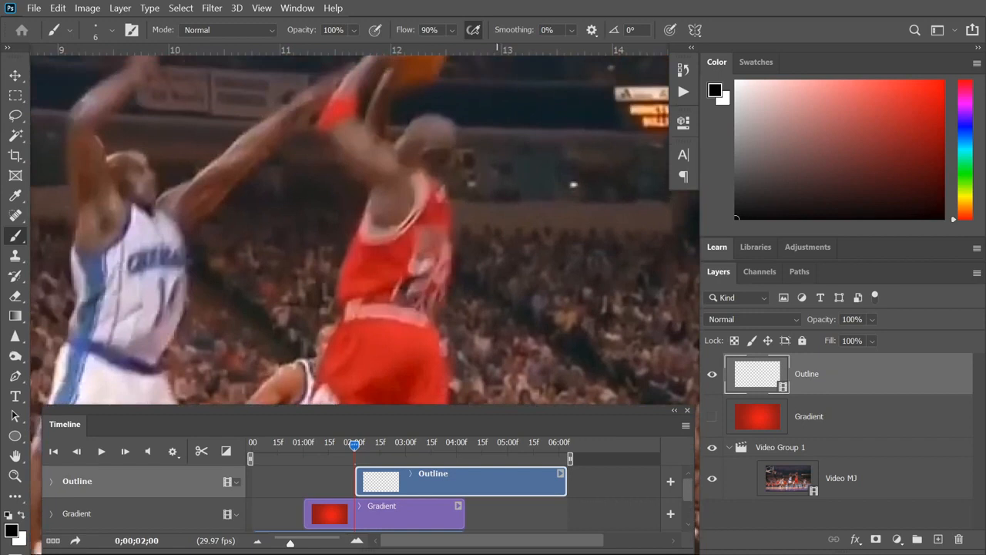
scroll(409, 155, up, 3)
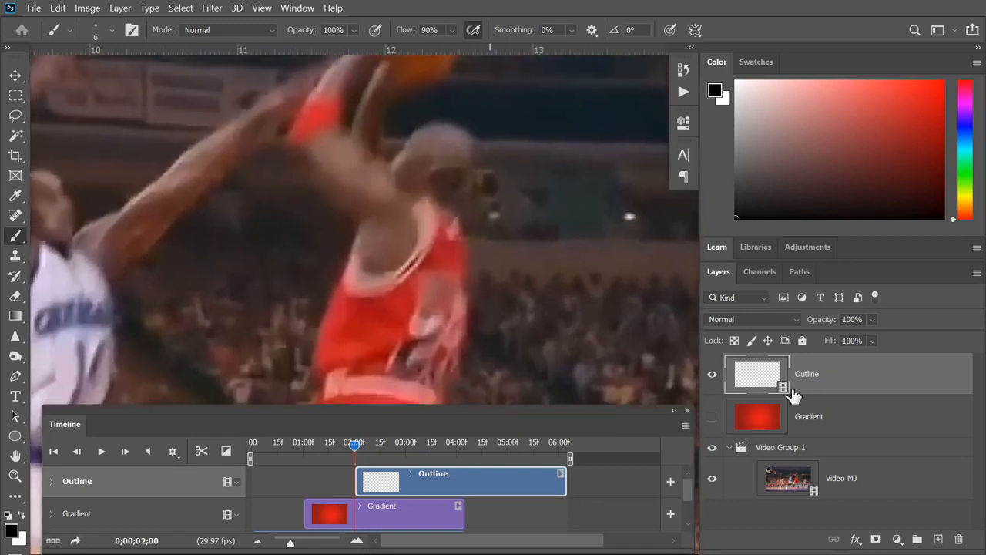
scroll(435, 216, up, 2)
drag(396, 165, 387, 213)
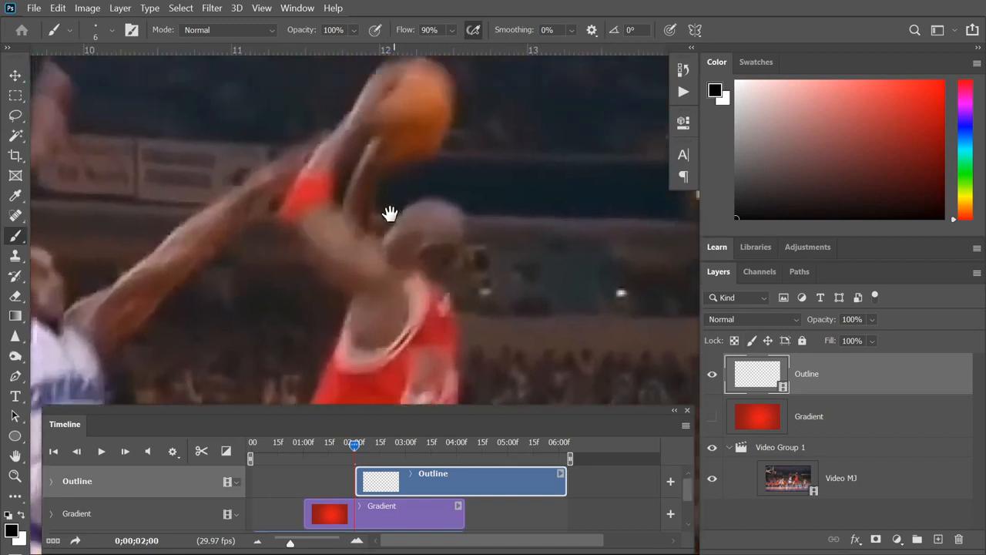
mouse_move(388, 73)
mouse_down()
mouse_move(281, 212)
mouse_move(277, 199)
mouse_move(298, 263)
mouse_move(362, 315)
mouse_up()
mouse_move(389, 76)
mouse_down()
mouse_move(393, 90)
mouse_move(330, 209)
mouse_move(405, 289)
mouse_up()
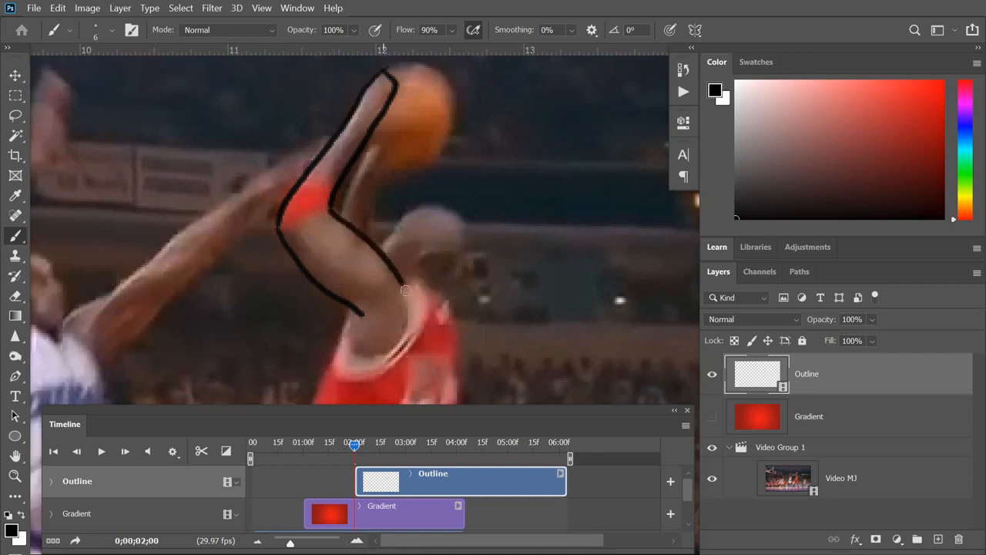
scroll(382, 200, down, 1)
drag(372, 142, 344, 217)
drag(373, 144, 378, 235)
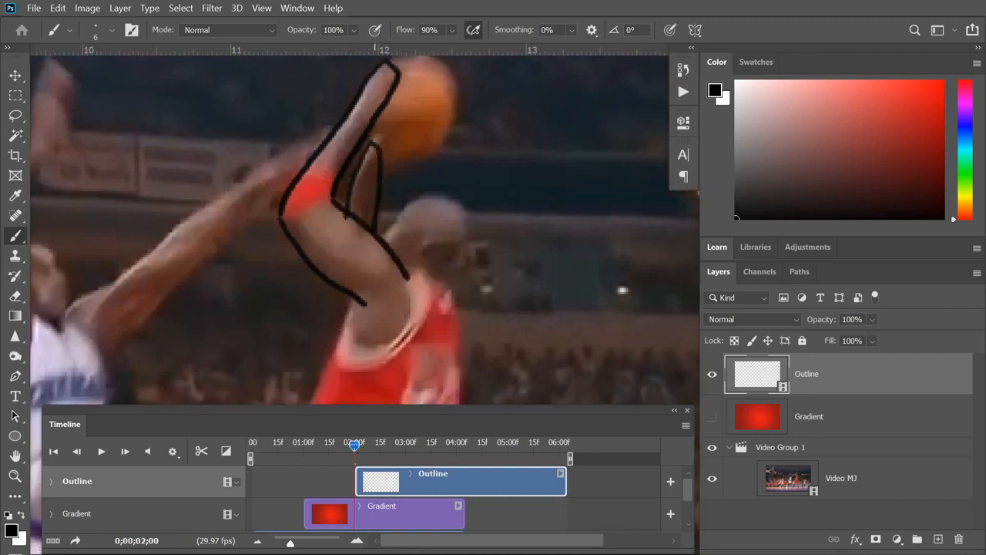
- Trace the player's head, the armhole and both sides of the red jersey down to a curved waistline
scroll(369, 202, down, 1)
mouse_move(370, 199)
mouse_down()
mouse_move(398, 162)
mouse_move(427, 159)
mouse_move(446, 180)
mouse_move(445, 218)
mouse_move(423, 245)
mouse_up()
scroll(452, 150, down, 3)
mouse_move(329, 190)
mouse_down()
mouse_move(333, 231)
mouse_move(354, 243)
mouse_move(381, 222)
mouse_move(381, 164)
mouse_move(402, 148)
mouse_up()
mouse_move(336, 155)
mouse_down()
mouse_move(298, 262)
mouse_move(302, 312)
mouse_up()
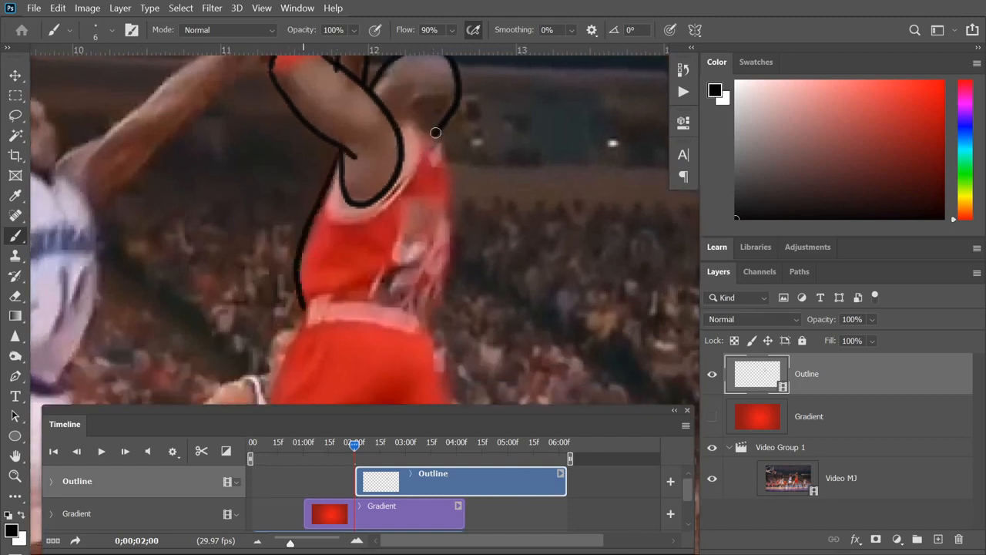
mouse_move(396, 118)
mouse_down()
mouse_move(435, 143)
mouse_move(457, 186)
mouse_move(443, 295)
mouse_move(426, 320)
mouse_up()
scroll(470, 160, down, 3)
mouse_move(309, 229)
mouse_down()
mouse_move(359, 222)
mouse_move(441, 256)
mouse_up()
mouse_move(460, 156)
mouse_down()
mouse_move(449, 326)
mouse_move(490, 178)
mouse_move(497, 95)
mouse_move(432, 374)
mouse_move(478, 245)
mouse_move(478, 122)
mouse_up()
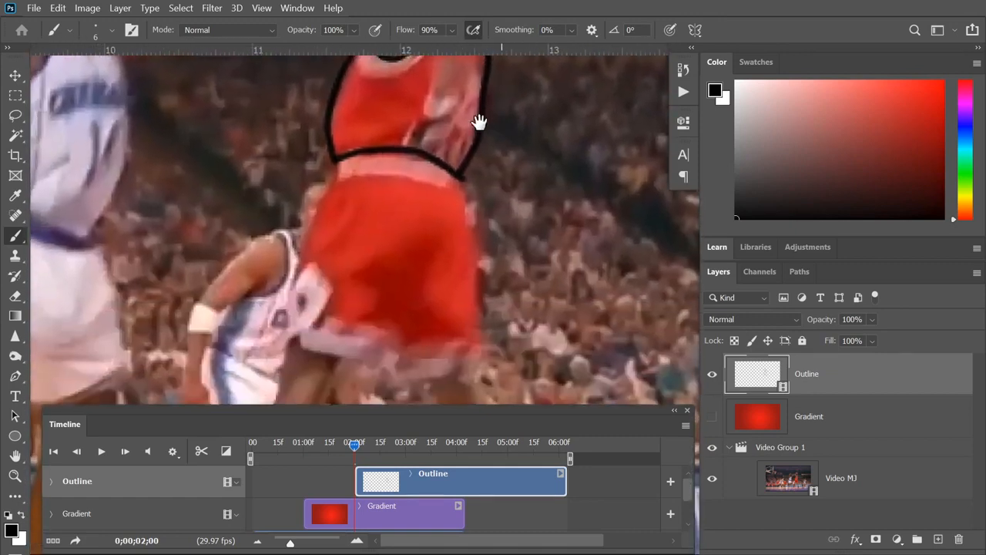
- Outline the player's red shorts along both sides and the hem, redrawing the back edge once
mouse_move(369, 185)
mouse_down()
mouse_move(365, 157)
mouse_move(318, 204)
mouse_move(275, 324)
mouse_move(308, 308)
mouse_up()
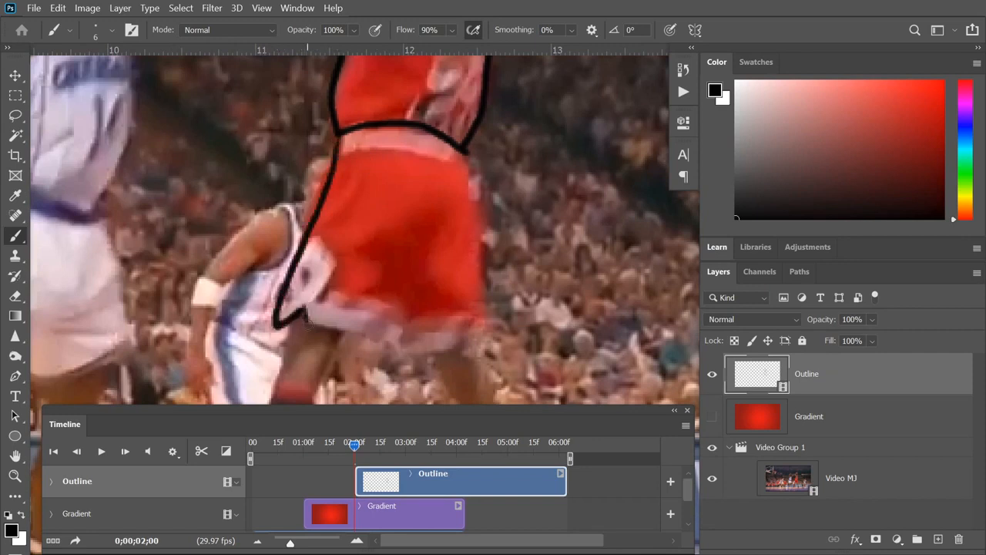
mouse_move(471, 152)
mouse_down()
mouse_move(465, 127)
mouse_move(485, 324)
mouse_up()
key(ctrl+z)
drag(455, 124, 473, 325)
drag(496, 232, 491, 202)
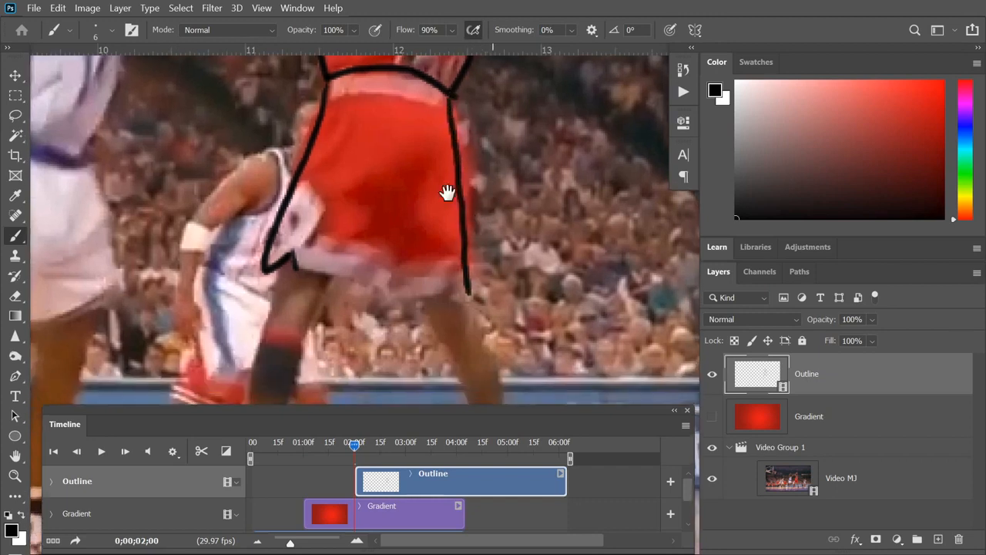
mouse_move(299, 263)
mouse_down()
mouse_move(383, 294)
mouse_move(431, 238)
mouse_up()
mouse_move(385, 268)
mouse_down()
mouse_move(465, 270)
mouse_move(475, 126)
mouse_up()
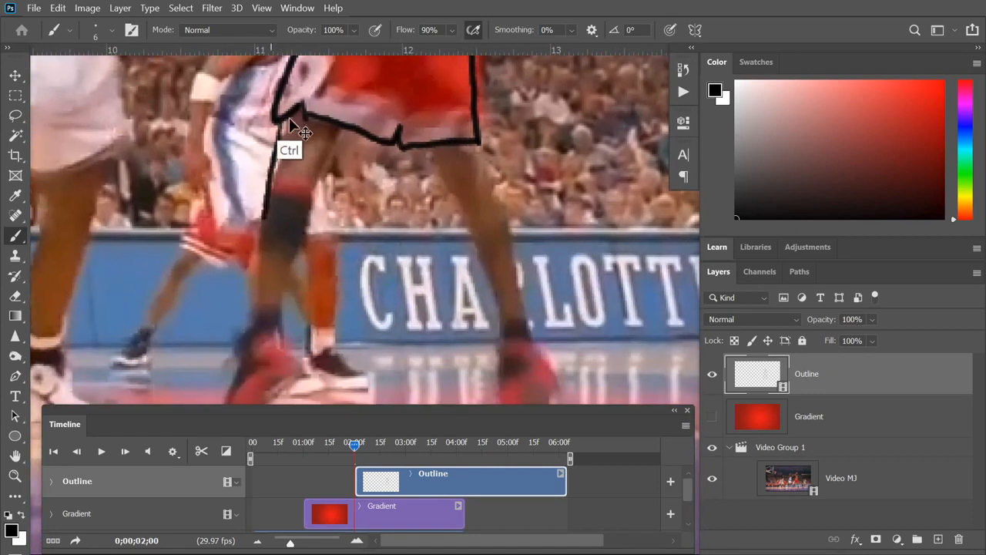
- Trace both edges of each of the player's legs from the shorts' hem to the ankles
drag(286, 129, 252, 312)
drag(343, 125, 276, 312)
drag(488, 254, 466, 232)
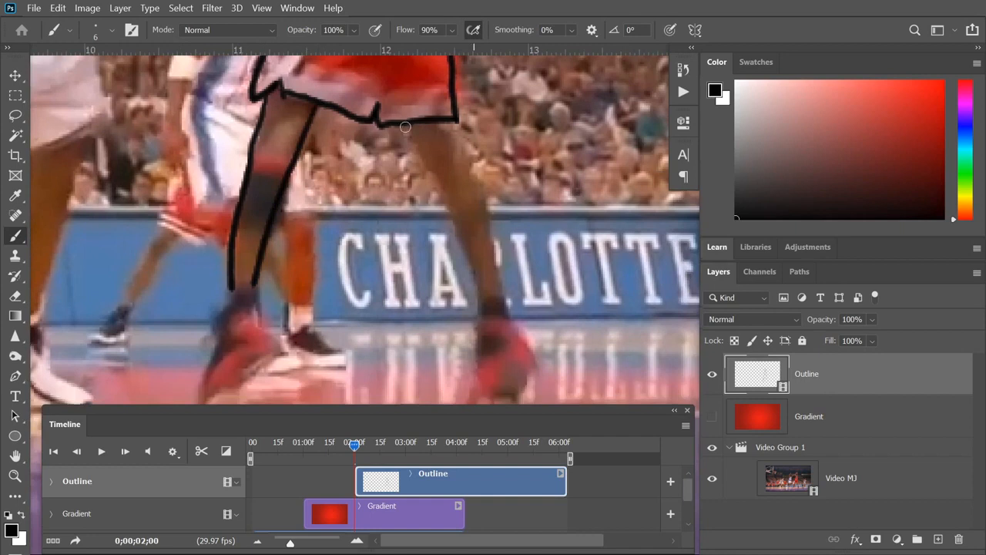
mouse_move(409, 121)
mouse_down()
mouse_move(445, 194)
mouse_move(482, 312)
mouse_up()
drag(453, 121, 513, 315)
drag(488, 224, 535, 153)
- Outline both of the player's shoes and draw short lines across the shin to mark the black band
mouse_move(282, 219)
mouse_down()
mouse_move(241, 319)
mouse_move(323, 281)
mouse_up()
drag(301, 209, 322, 283)
mouse_move(558, 243)
mouse_down()
mouse_move(464, 222)
mouse_move(442, 321)
mouse_move(492, 230)
mouse_move(509, 269)
mouse_move(499, 295)
mouse_up()
drag(469, 182, 494, 265)
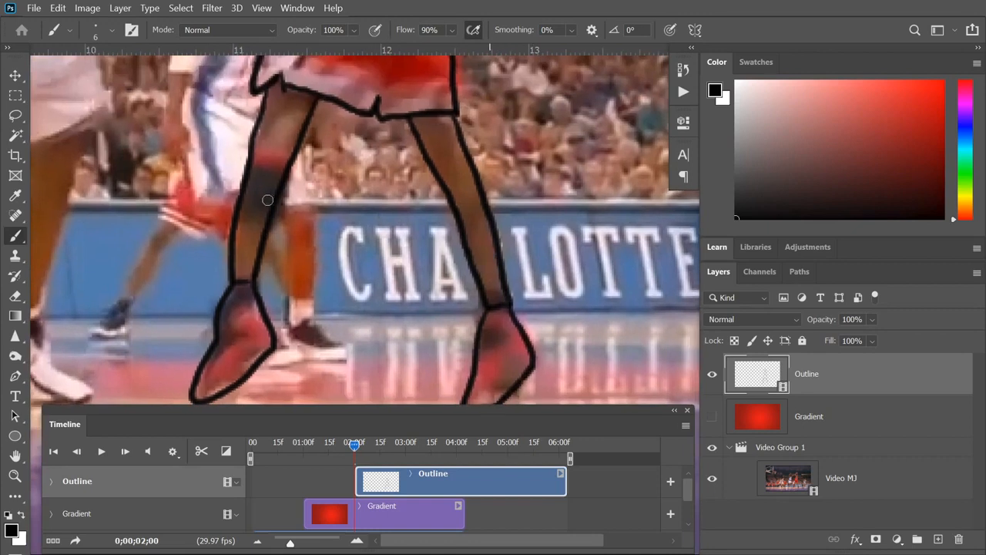
drag(243, 213, 271, 218)
drag(255, 159, 281, 171)
- Touch up the outline with a small brush dab where the jersey and shorts meet at the back of the waist
drag(464, 85, 470, 331)
scroll(493, 308, down, 2)
scroll(508, 308, down, 1)
scroll(508, 308, up, 2)
scroll(508, 296, up, 1)
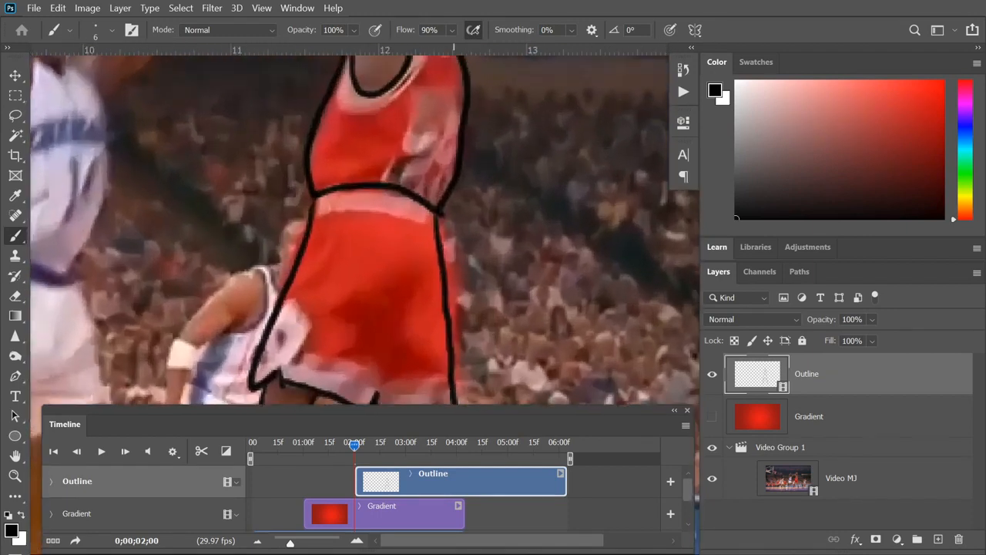
key(e)
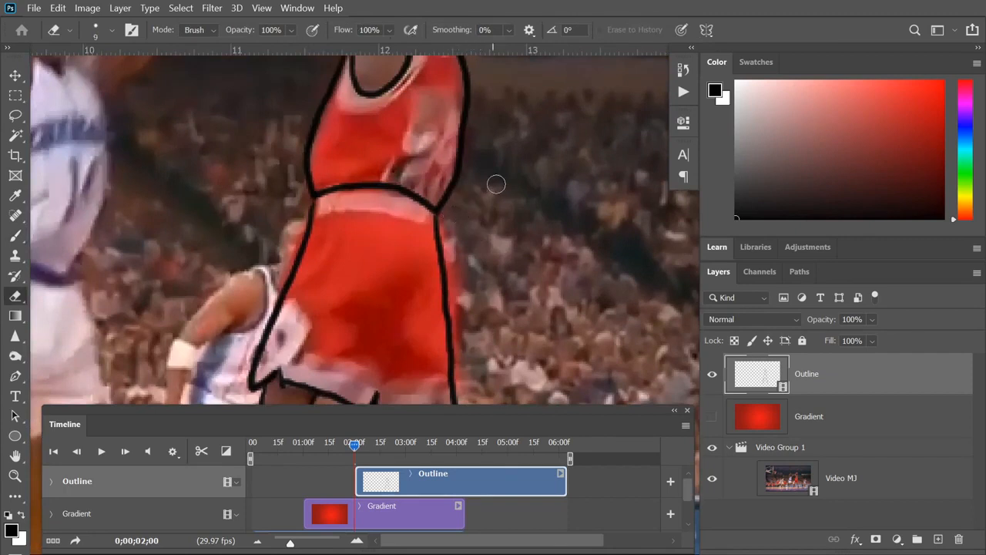
key(b)
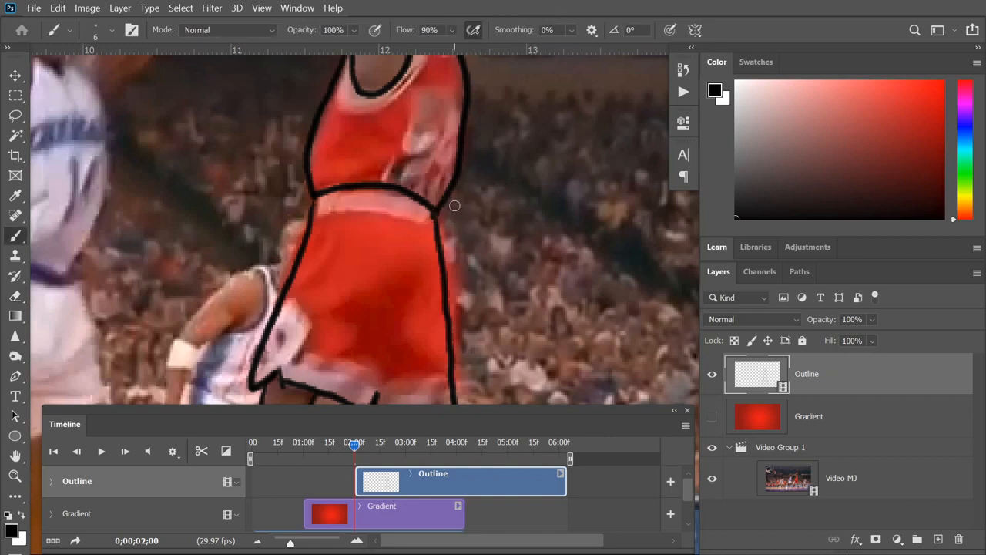
drag(435, 213, 435, 216)
scroll(500, 320, down, 1)
scroll(505, 319, down, 1)
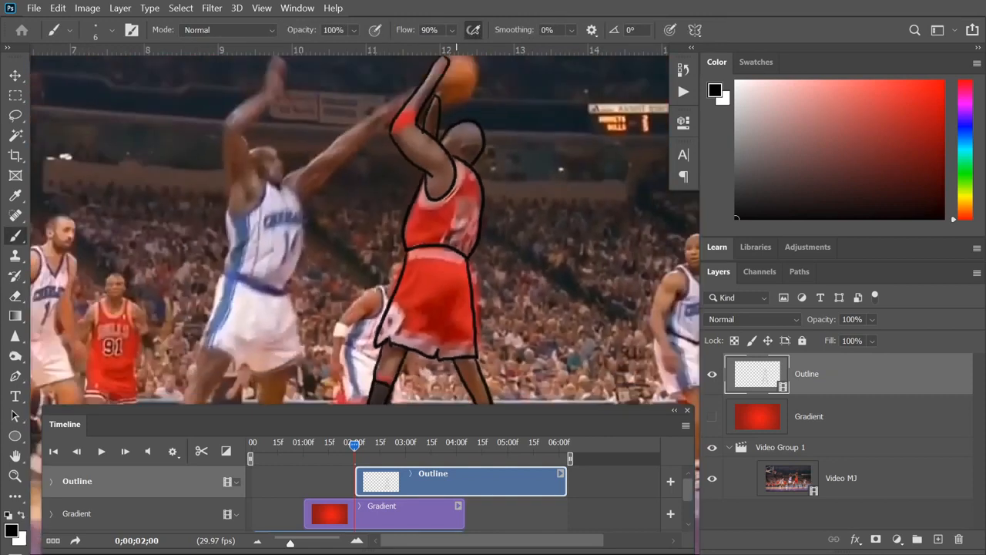
drag(537, 377, 508, 282)
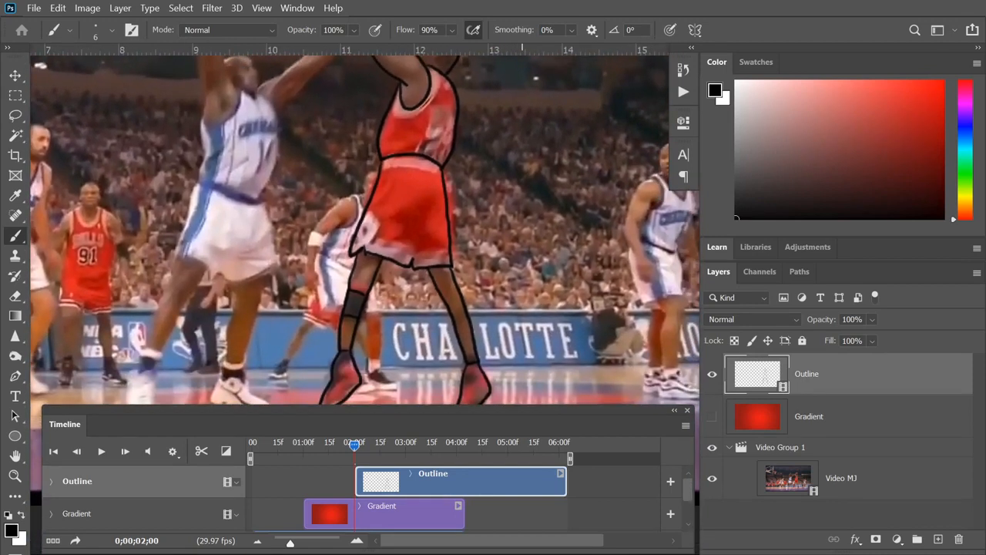
scroll(513, 316, down, 1)
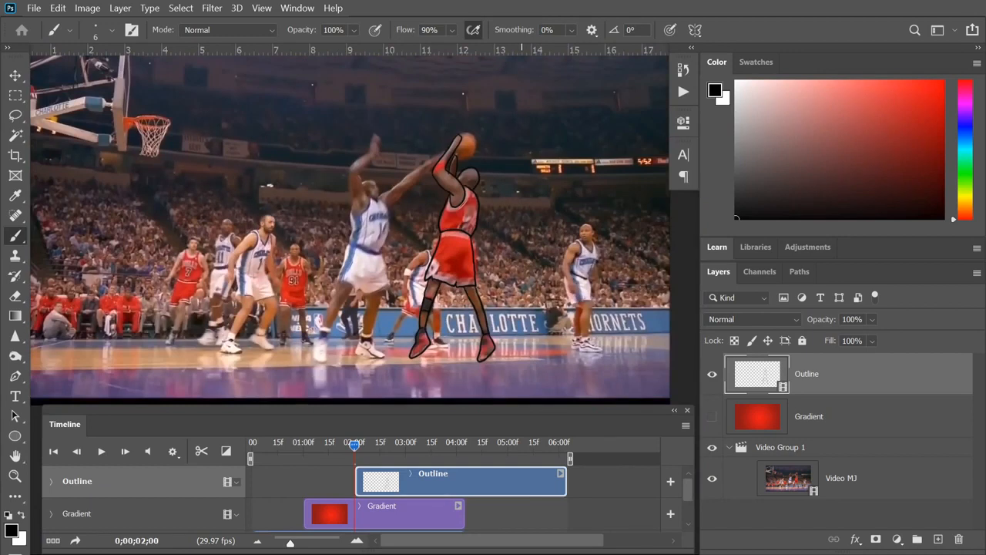
- Step back and forth through the frames around 0;00;02;00 to compare the outlined frame with its neighbours, ending on the outlined frame
key(Right)
key(Right)
key(Right)
key(Right)
key(Right)
key(Right)
key(Right)
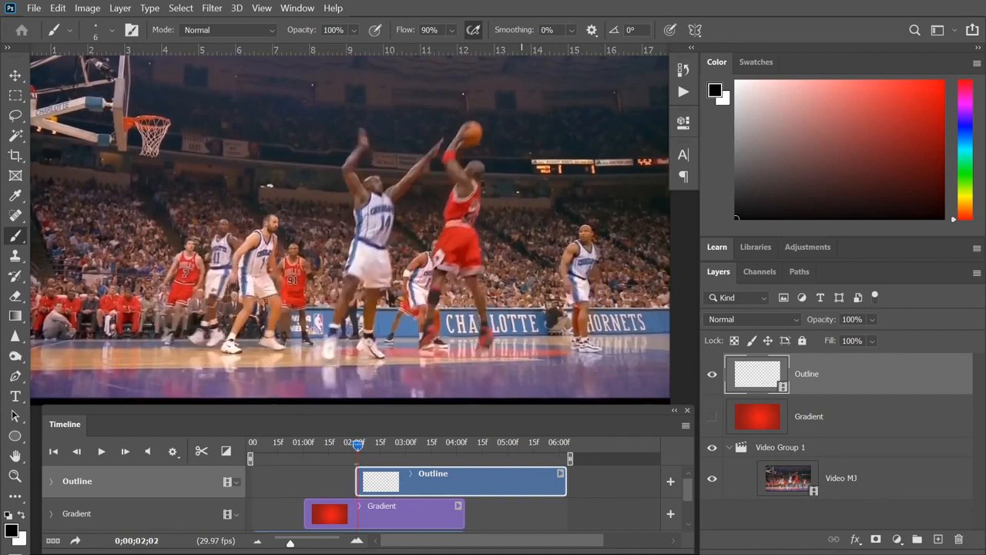
key(Left)
key(Left)
key(Left)
key(Left)
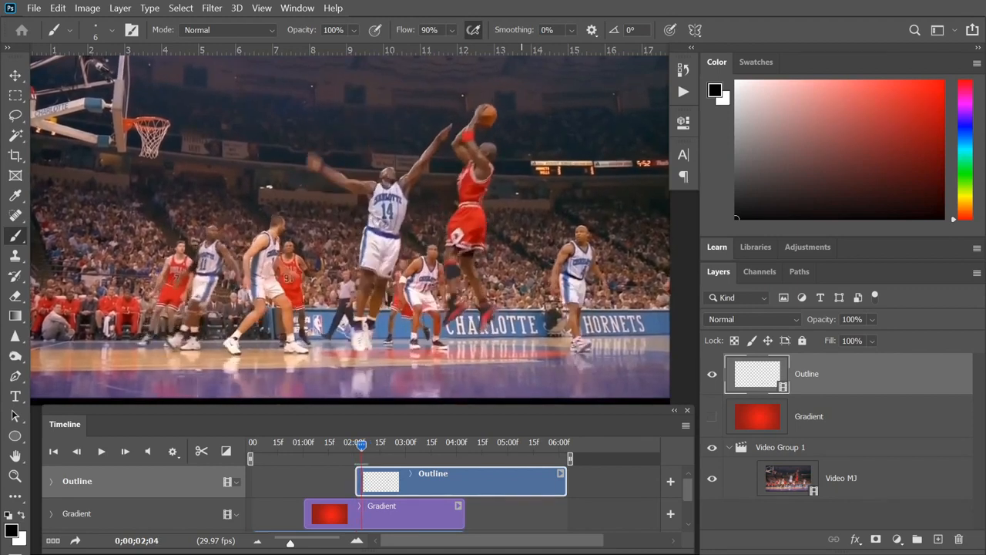
key(Left)
key(Left)
key(Left)
key(Left)
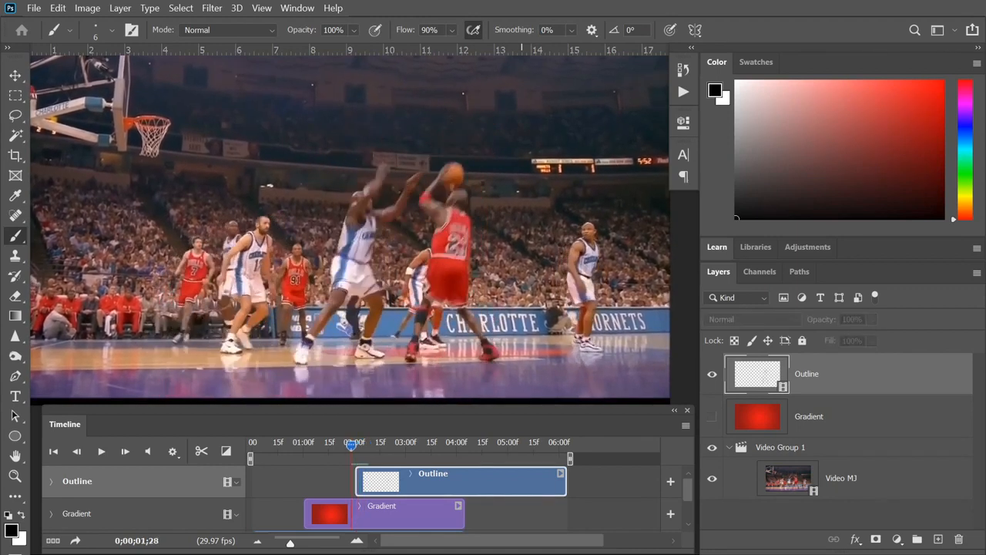
key(Right)
key(Right)
key(Right)
key(Right)
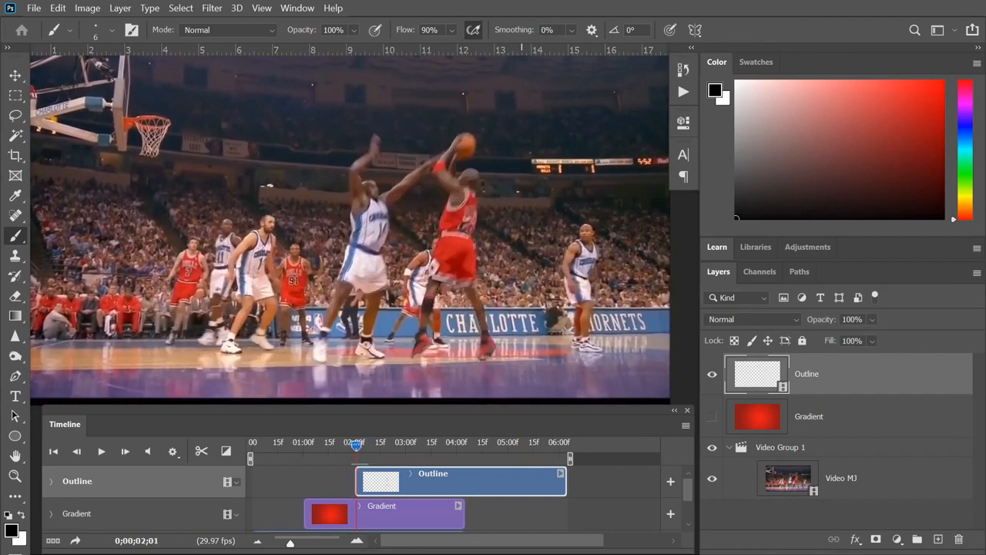
key(Left)
key(Left)
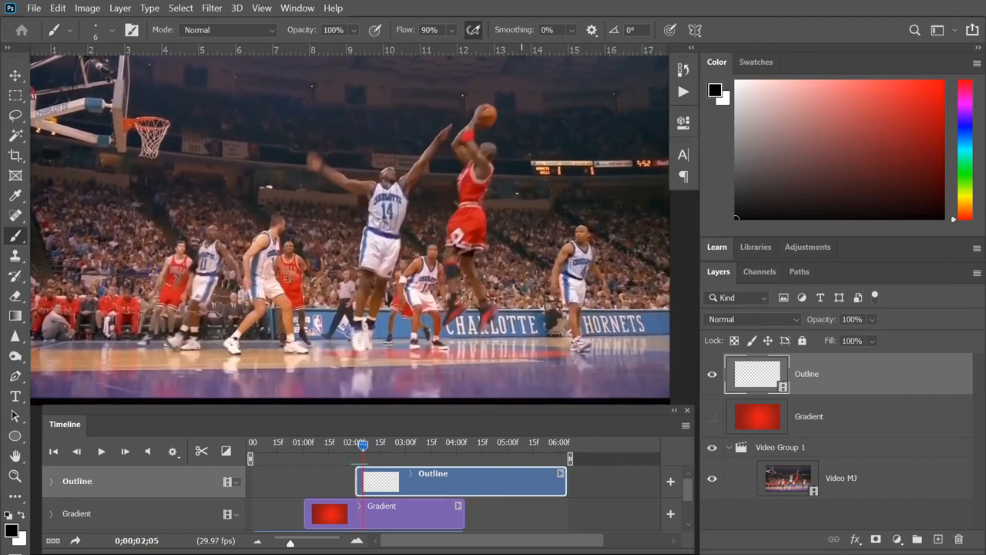
key(Left)
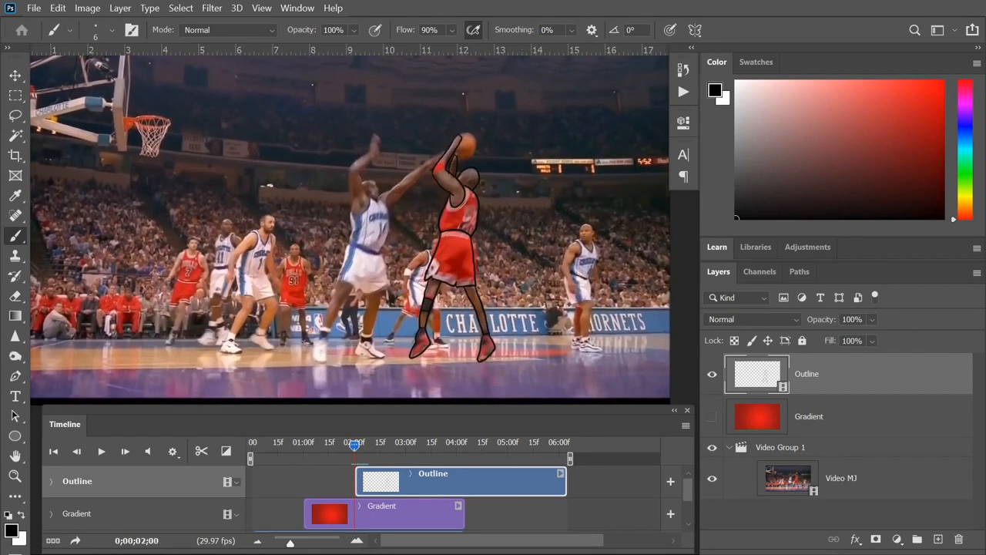
key(Right)
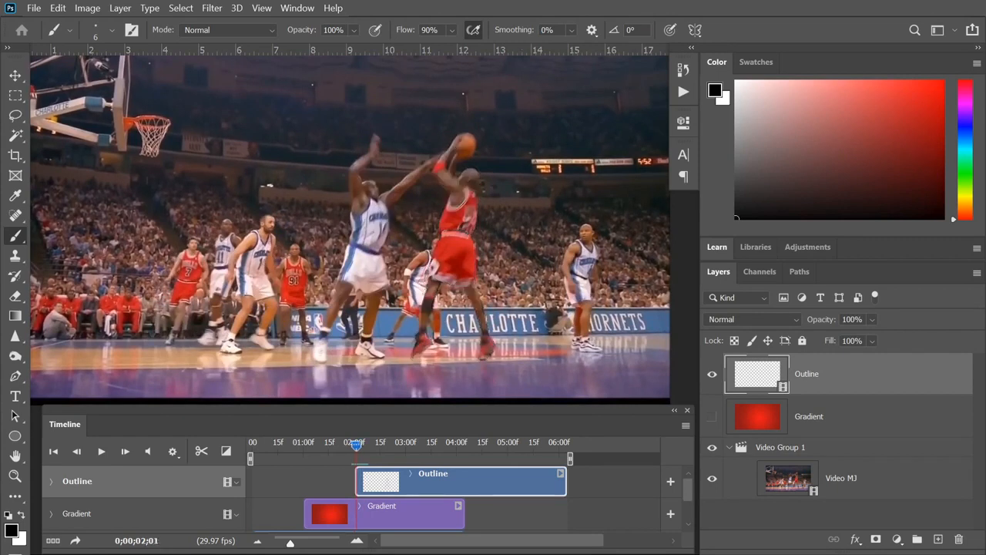
key(Left)
key(Right)
key(Left)
key(Right)
key(Left)
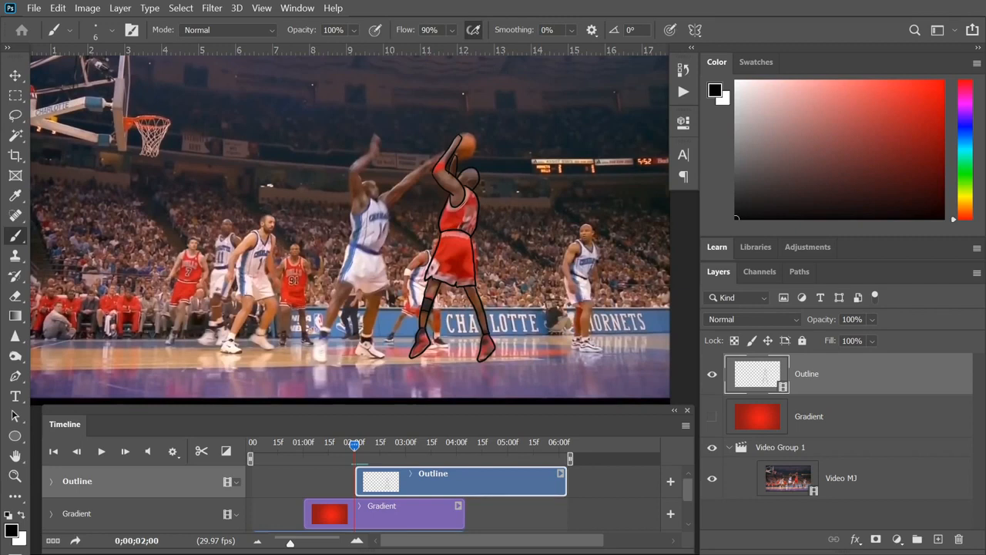
- Select the whole canvas, copy the Outline drawing at 0;00;02;00 and advance to frame 0;00;02;01
key(ctrl+a)
key(ctrl+minus)
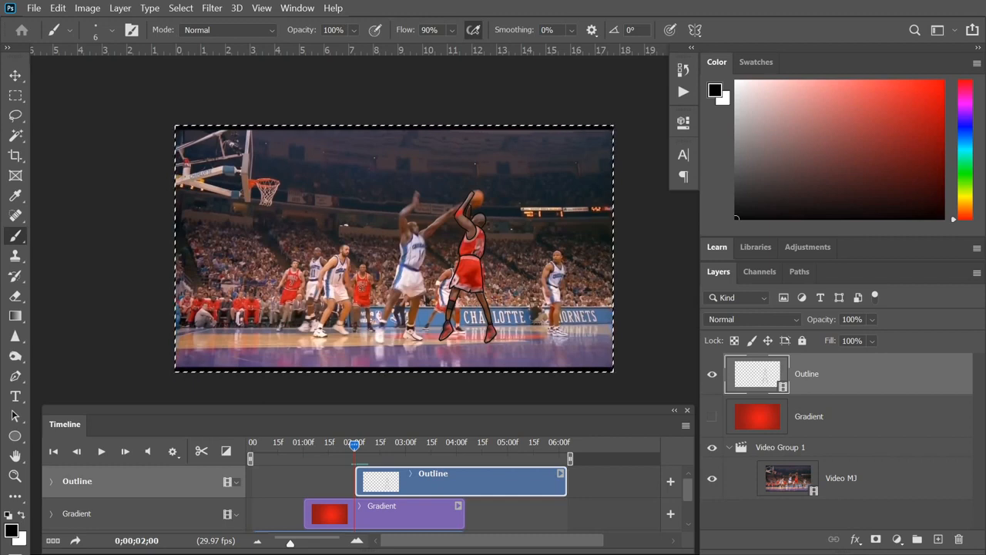
click(58, 8)
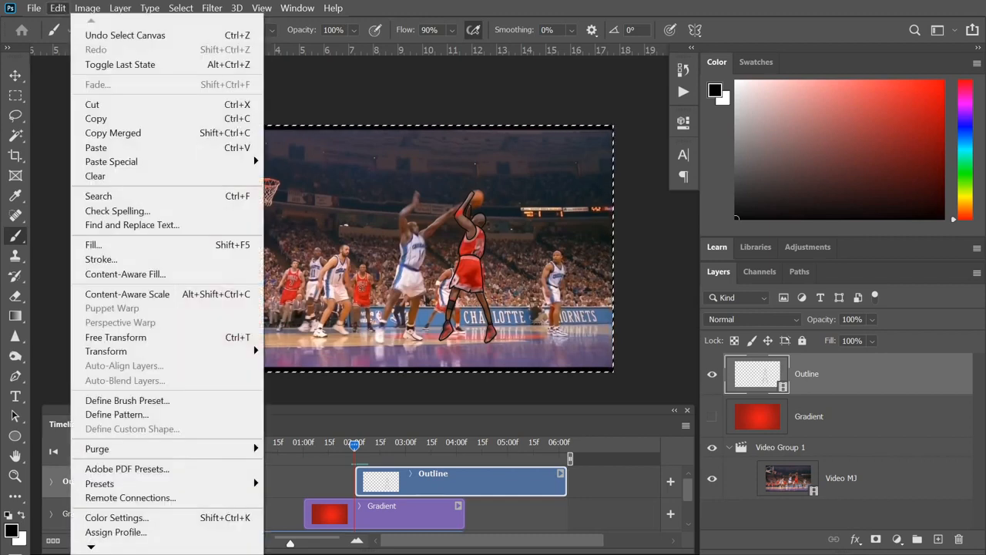
click(116, 117)
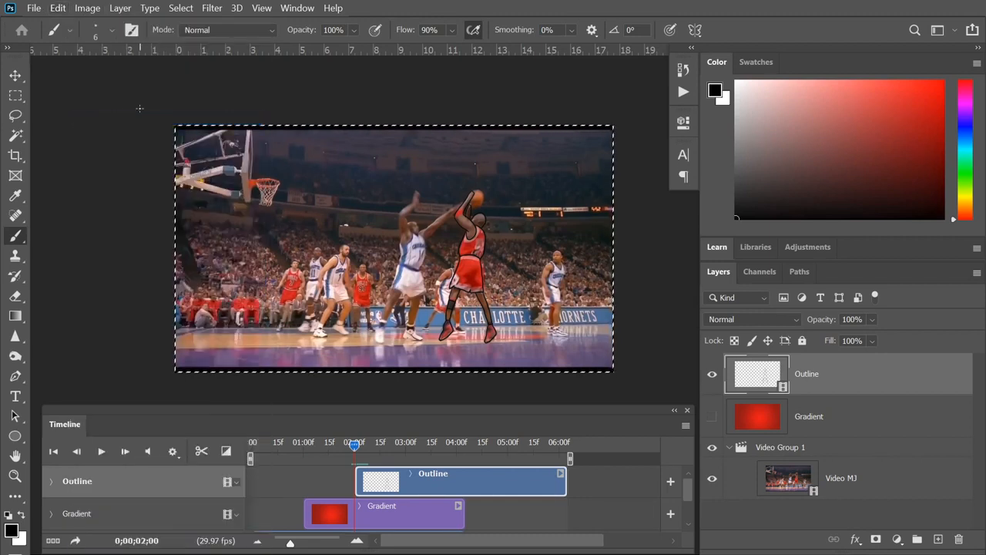
key(Right)
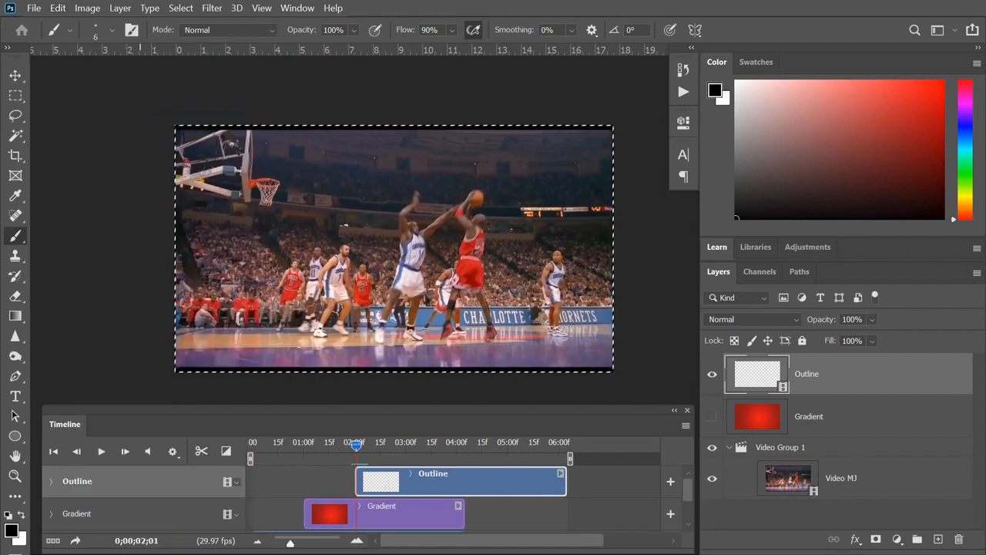
- Try a regular paste of the copied outline into frame 0;00;02;01 and undo it
key(ctrl+v)
key(ctrl+plus)
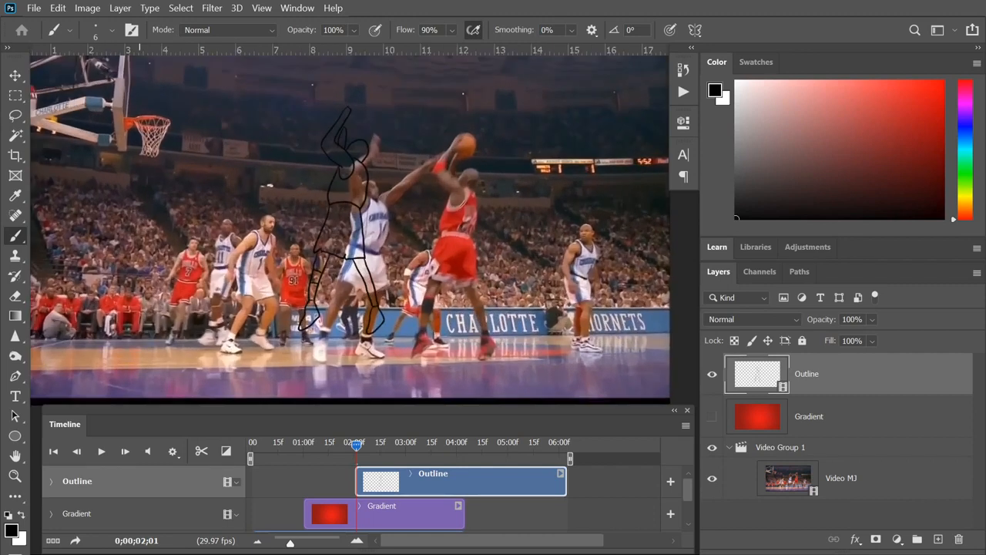
key(ctrl+z)
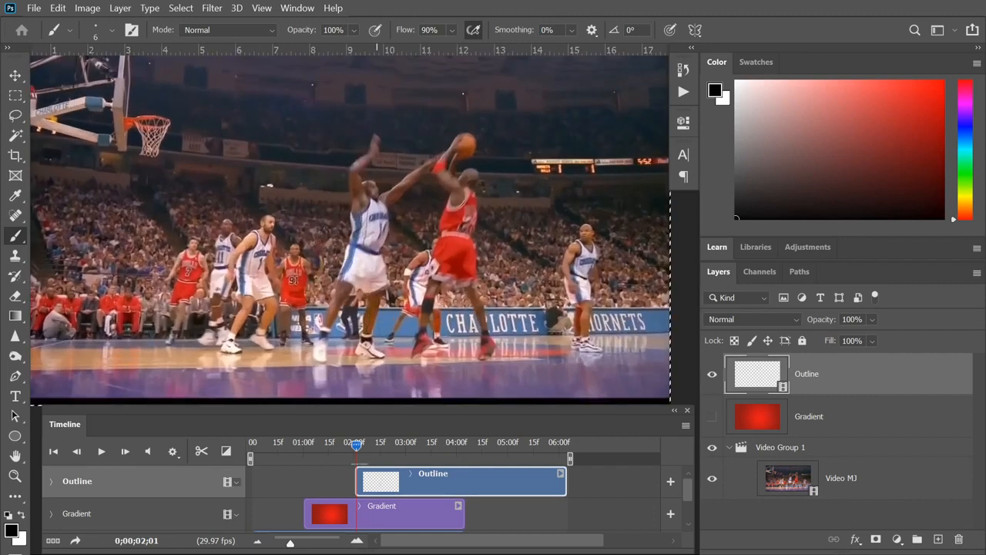
click(59, 8)
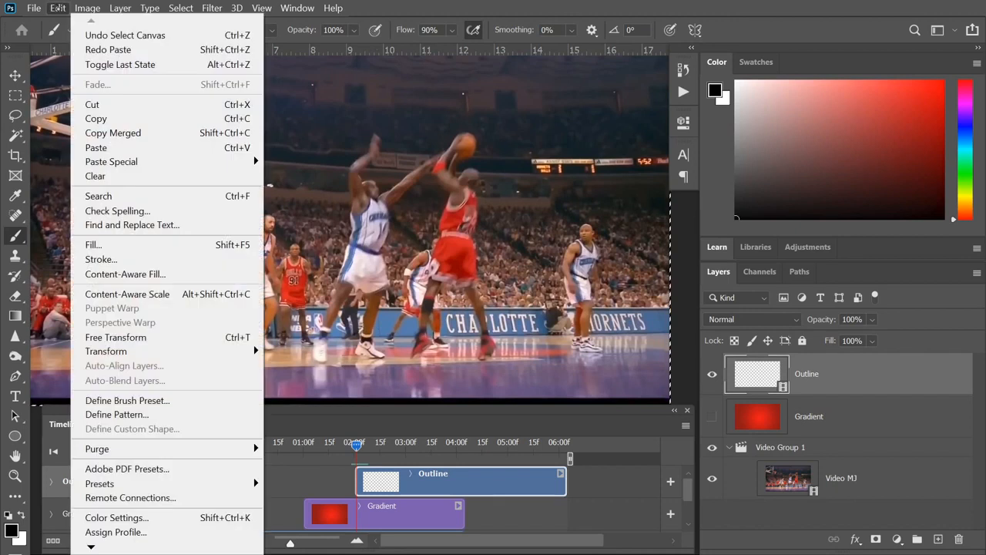
click(253, 150)
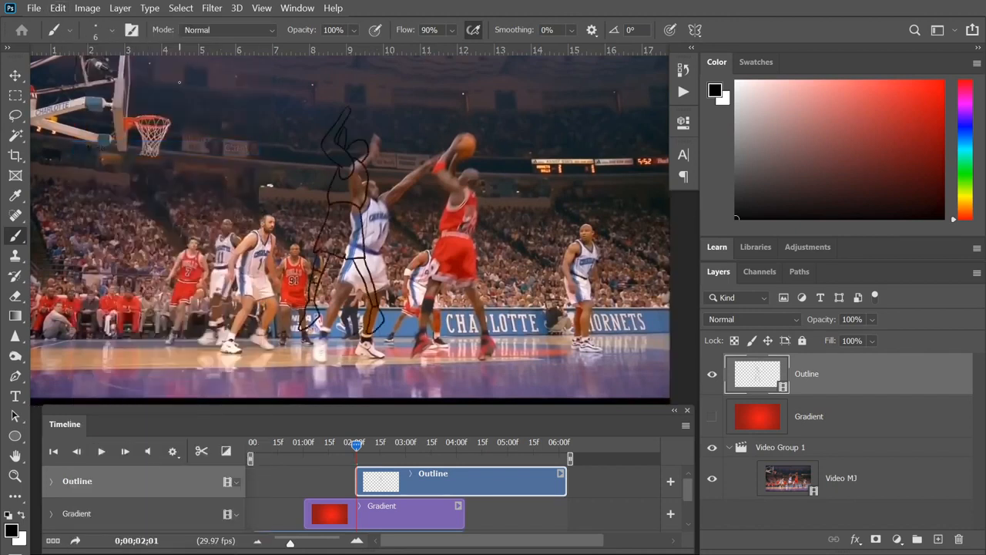
key(ctrl+z)
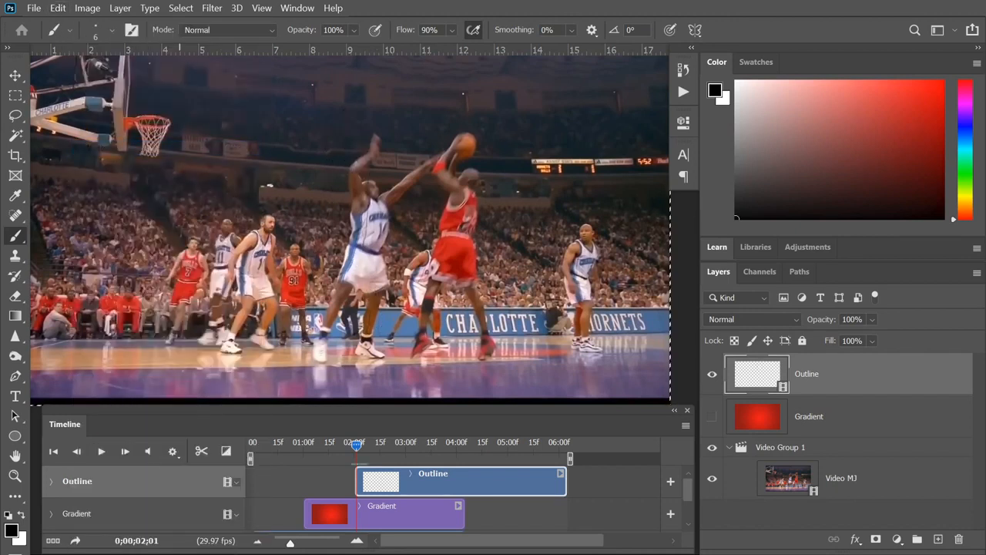
- Paste the copied outline in place on the Outline layer at 0;00;02;01 and advance to frame 0;00;02;02
click(59, 7)
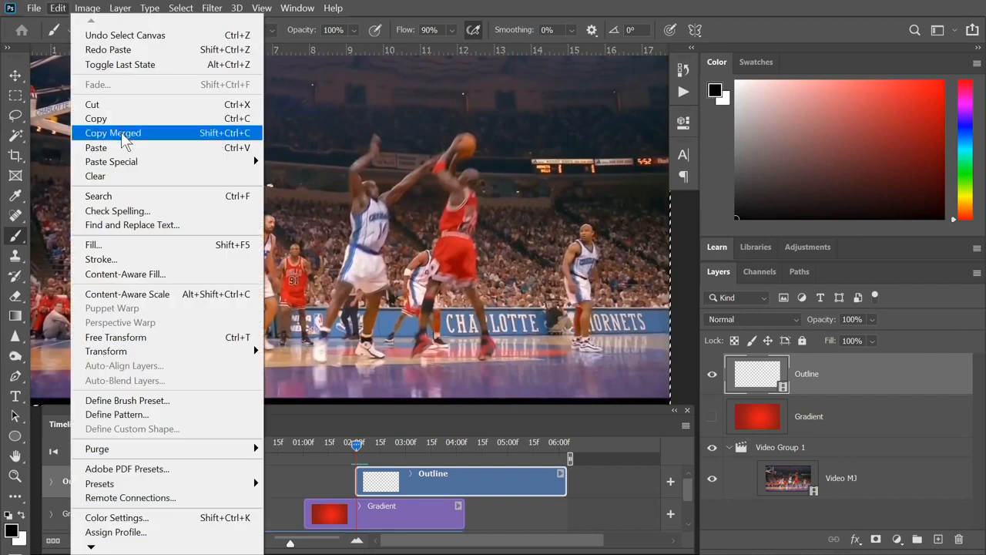
mouse_move(133, 166)
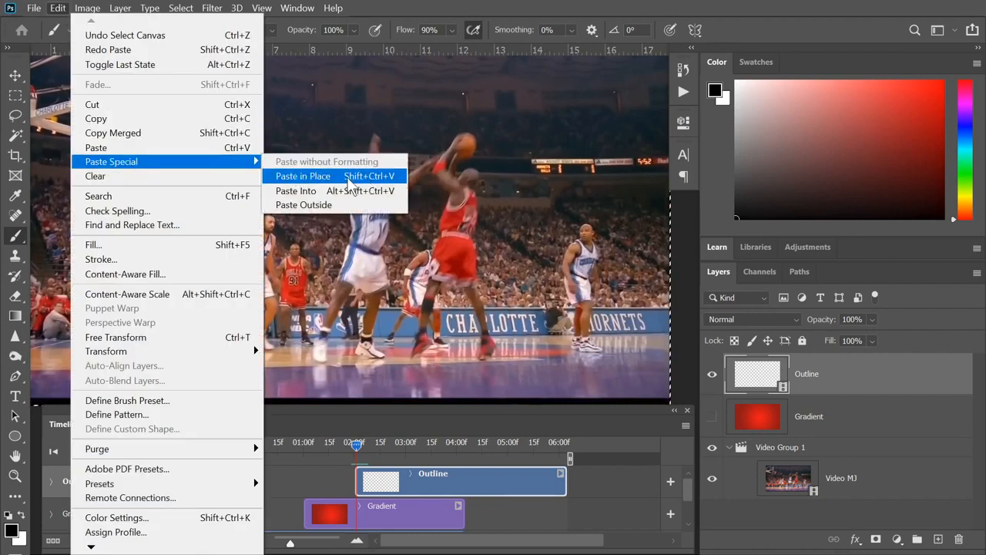
click(368, 181)
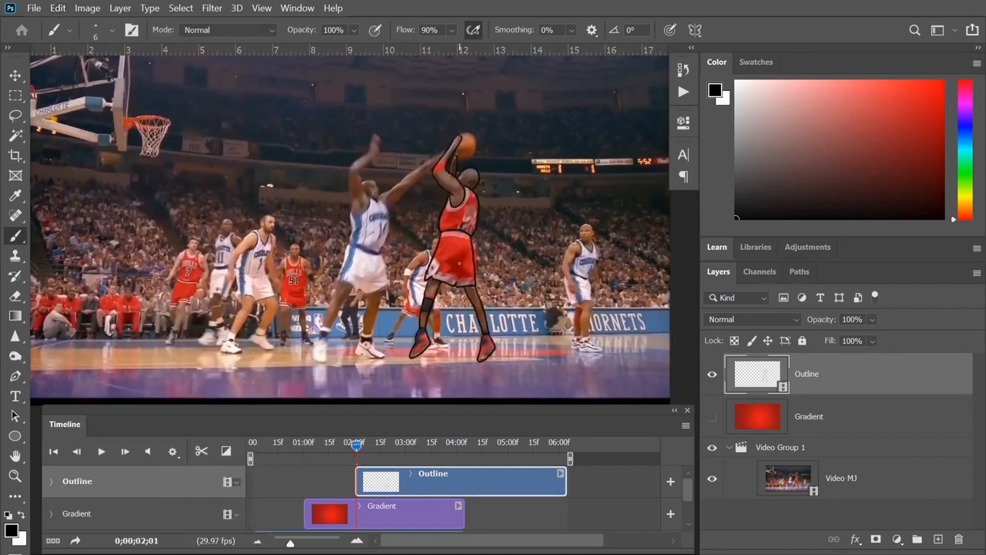
key(ctrl+plus)
key(ctrl+minus)
key(Right)
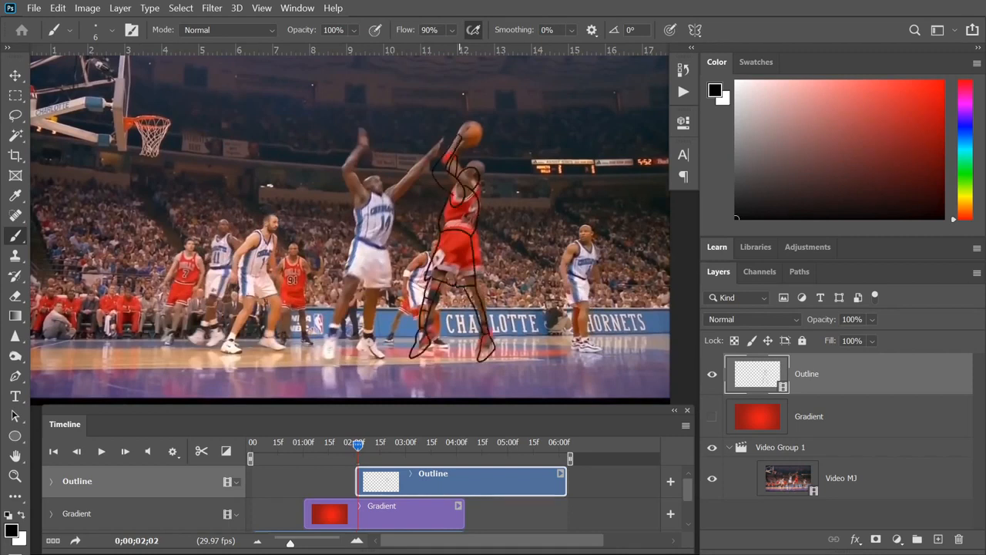
- Try shifting the pasted outline freehand with the Move tool so it fits over the player at 0;00;02;02
key(ctrl+plus)
key(ctrl+minus)
key(v)
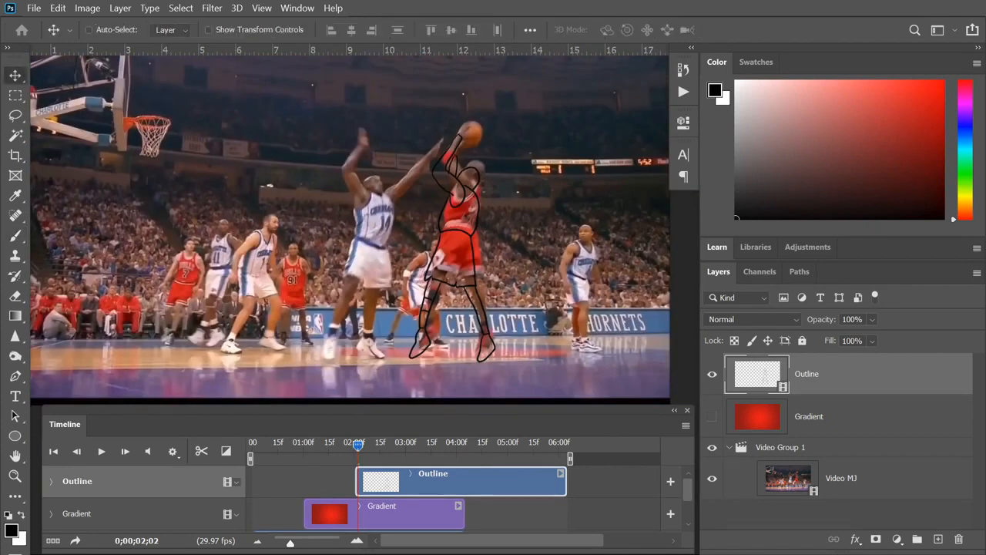
key(ctrl+plus)
scroll(465, 265, up, 3)
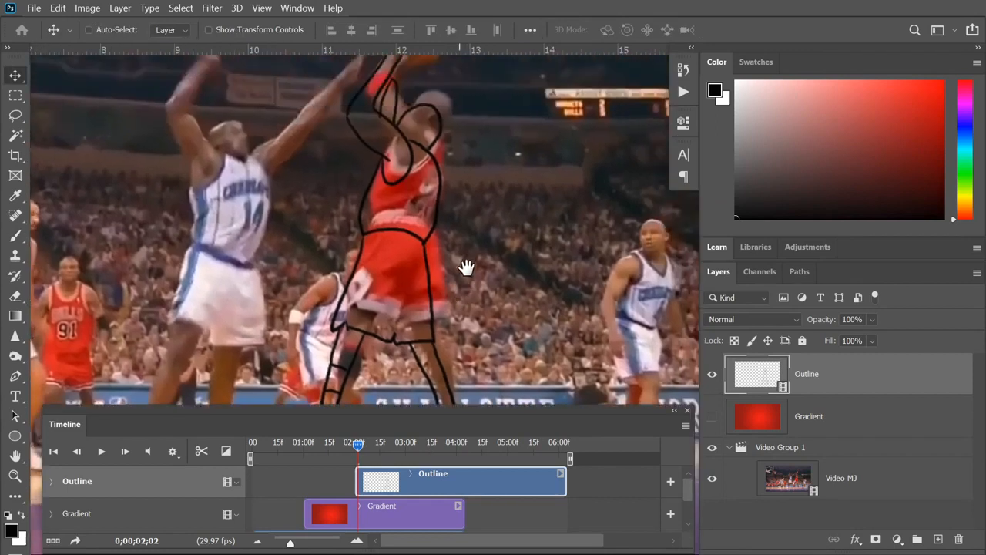
drag(418, 257, 421, 230)
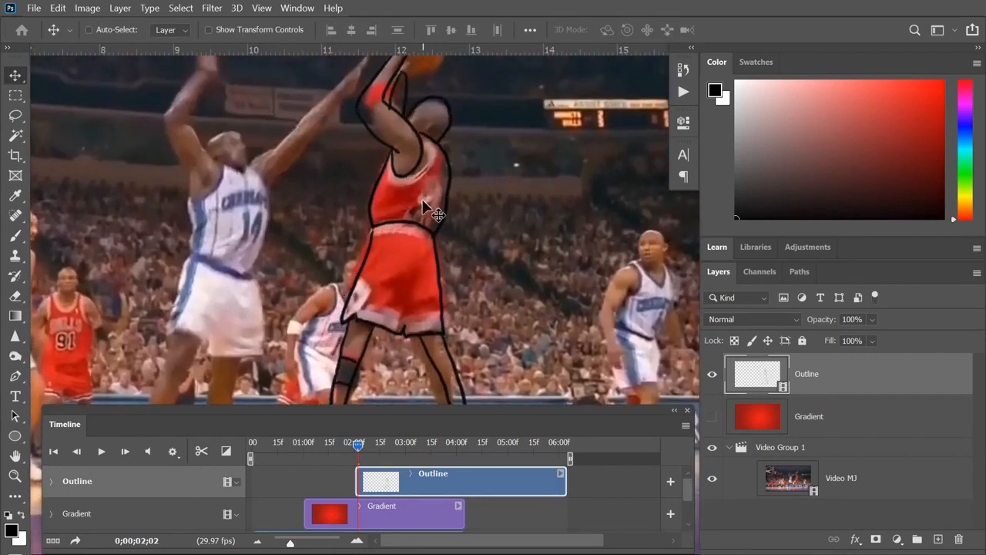
- Step back and forth through the frames around 0;00;02;02 to compare the outline with the player's position, ending on 0;00;02;02
key(Left)
key(Left)
key(Right)
key(Right)
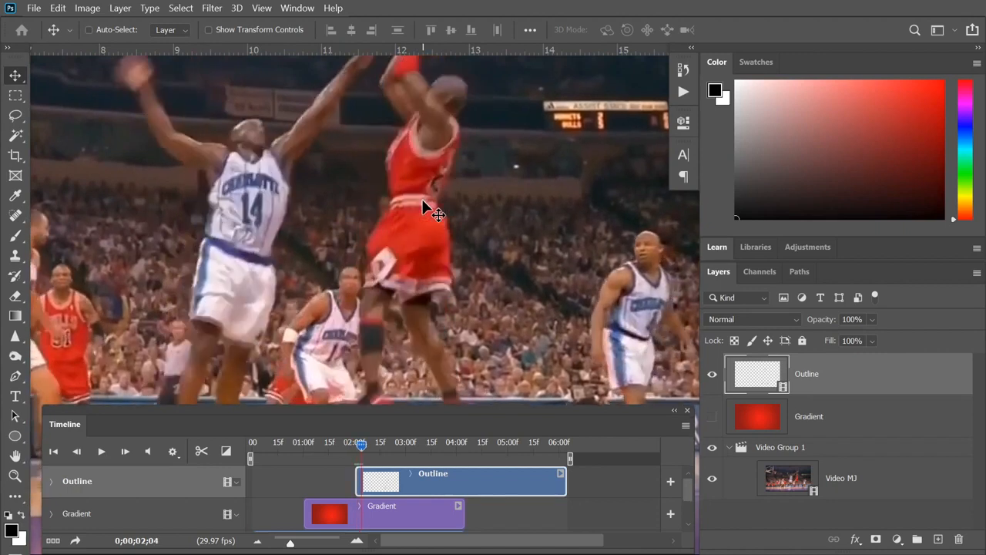
key(ctrl+minus)
key(Left)
key(Left)
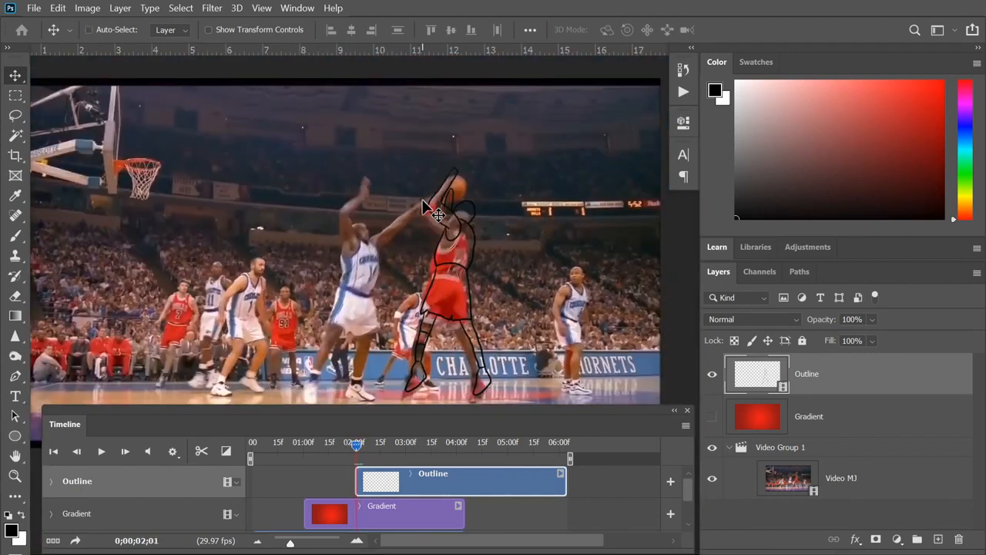
key(Right)
key(Right)
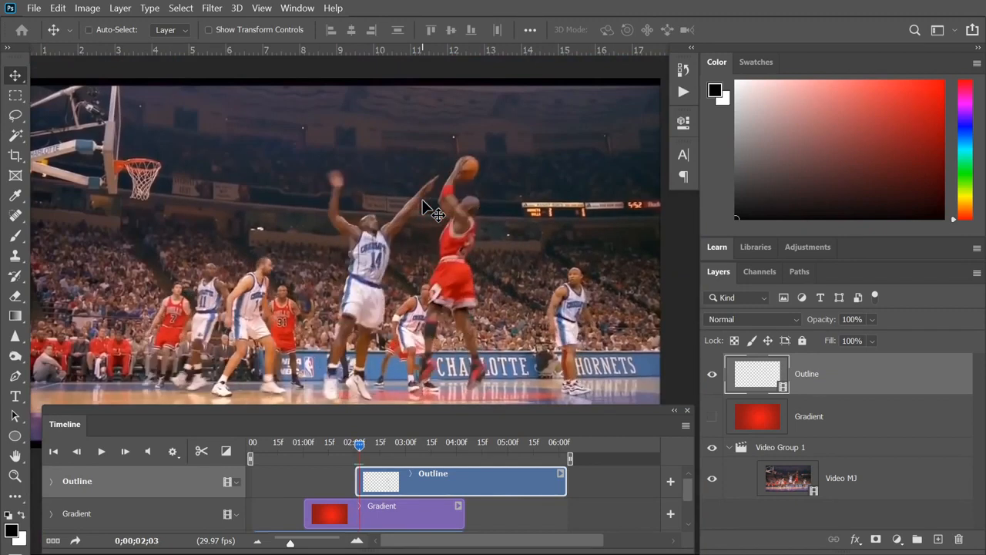
key(Left)
key(ctrl)
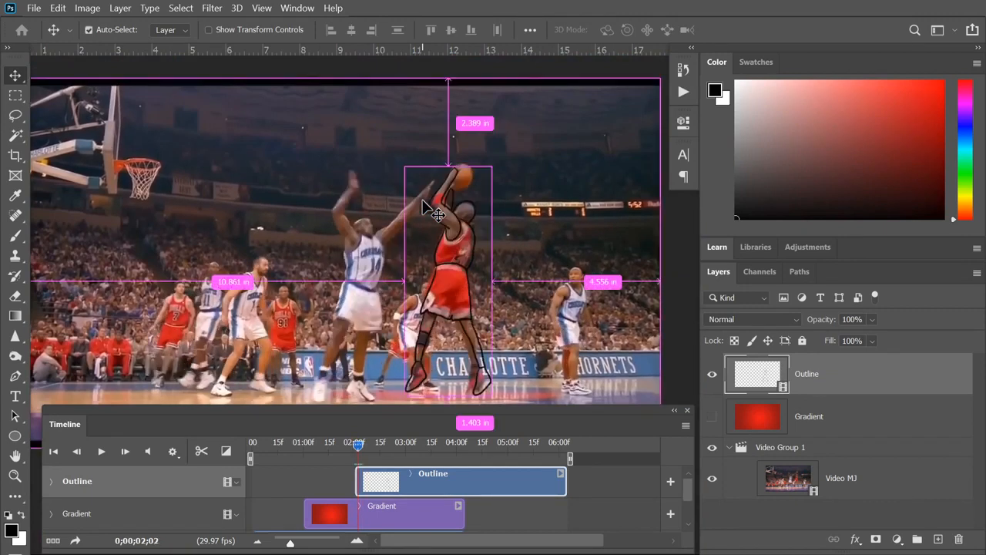
key(Left)
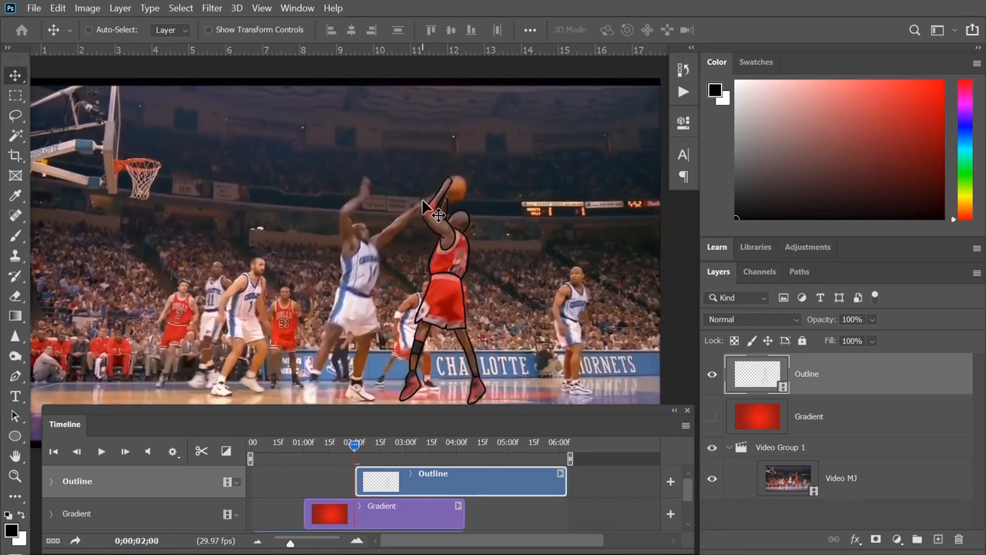
key(Right)
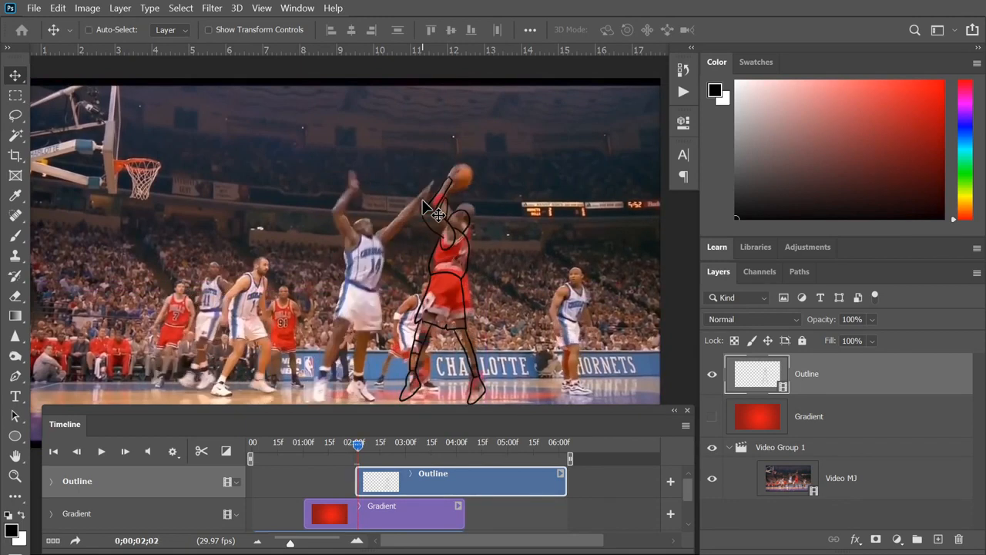
key(Left)
key(Right)
- Load the drawing on the Outline layer as a selection at frame 0;00;02;02
key(ctrl)
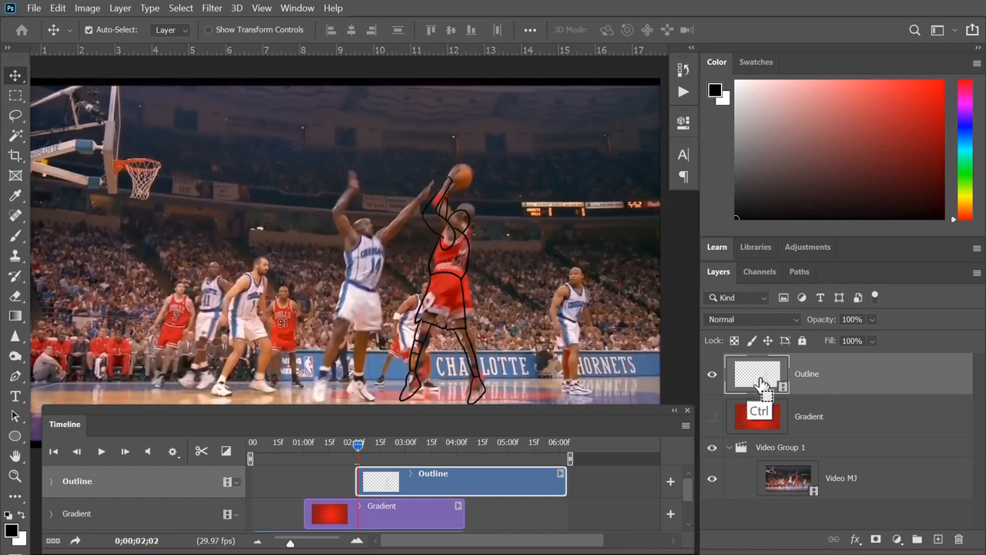
ctrl+click(755, 375)
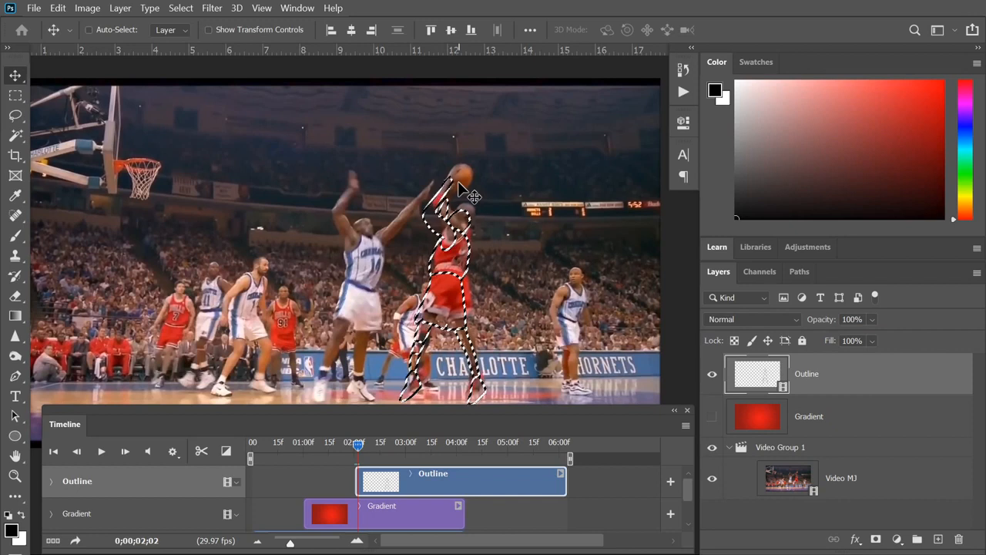
key(ctrl)
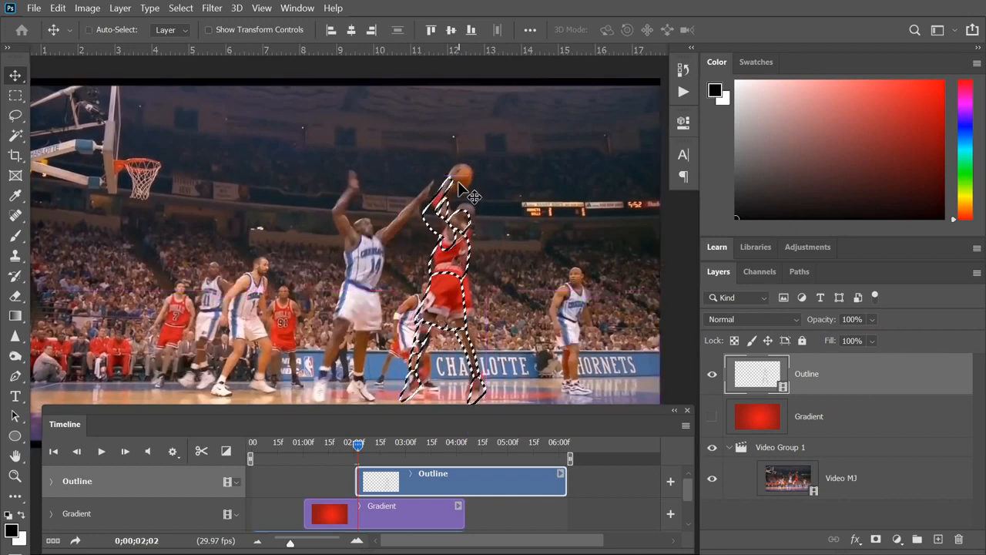
- Move the selected outline over the player, fine-tune it with small nudges to the left, and deselect it
scroll(505, 298, up, 3)
drag(473, 192, 446, 198)
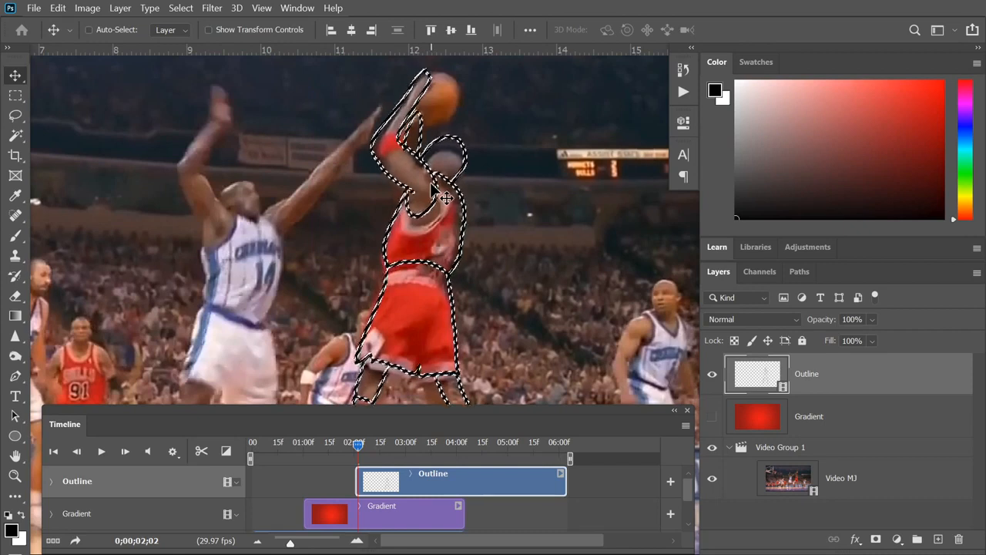
key(ctrl)
key(ctrl+Left)
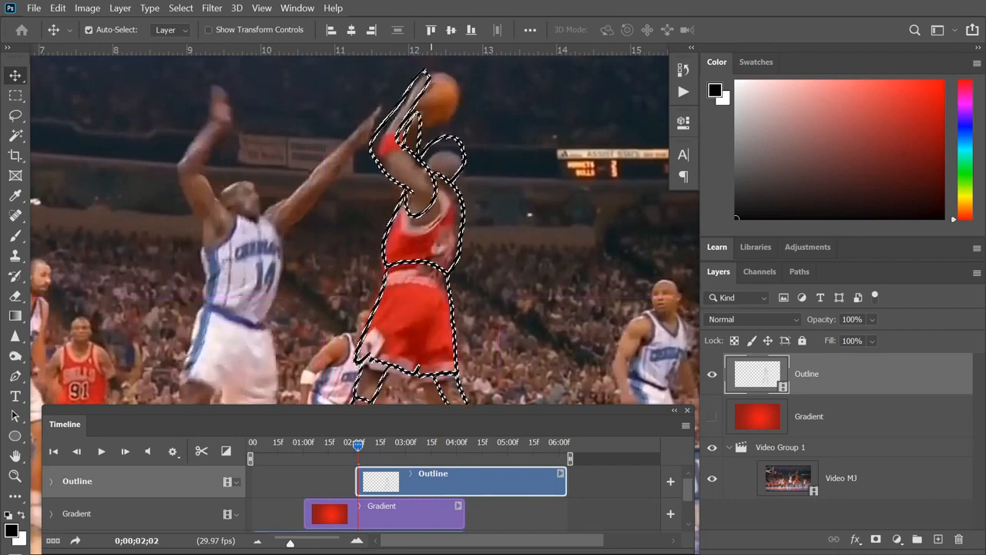
key(Left)
key(Left)
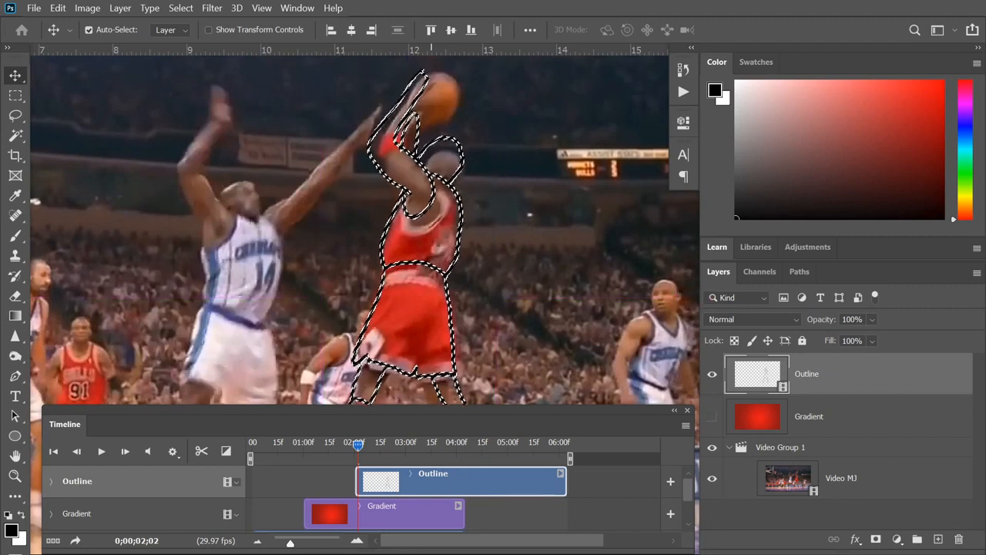
key(ctrl+d)
mouse_move(542, 308)
mouse_down()
mouse_move(560, 201)
mouse_move(541, 322)
mouse_up()
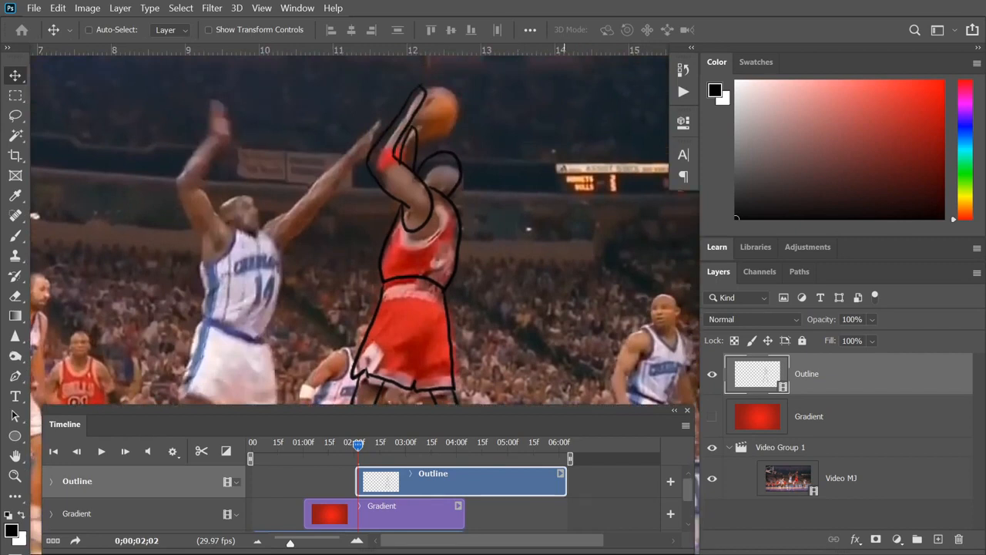
- Step through the frames on either side of 0;00;02;02 to check how the outline follows the player
key(Left)
key(Left)
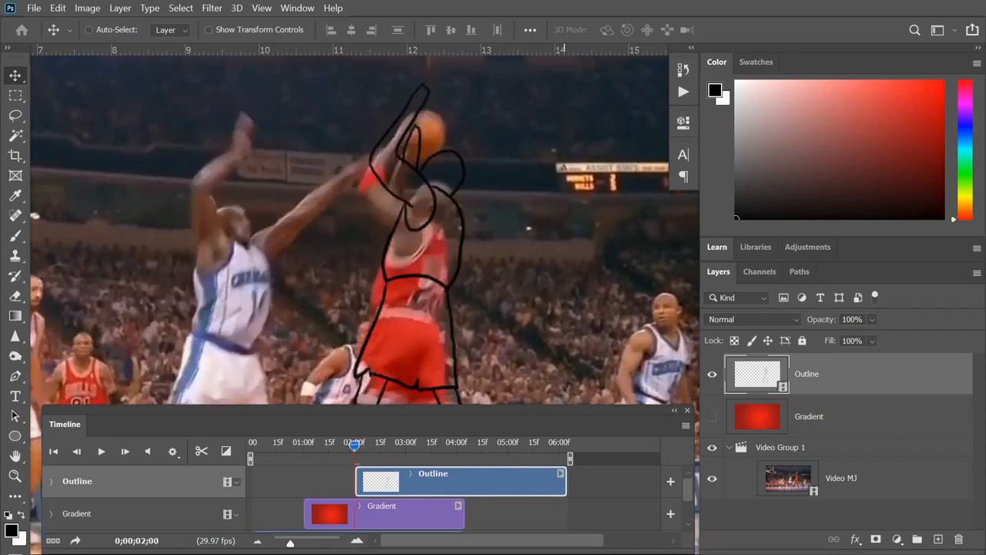
key(Right)
key(Right)
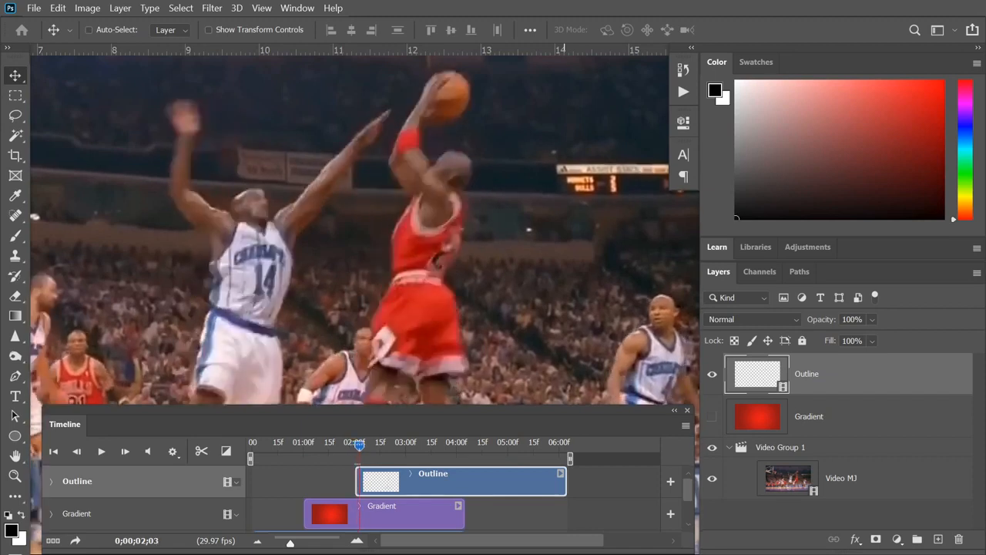
key(Left)
key(Left)
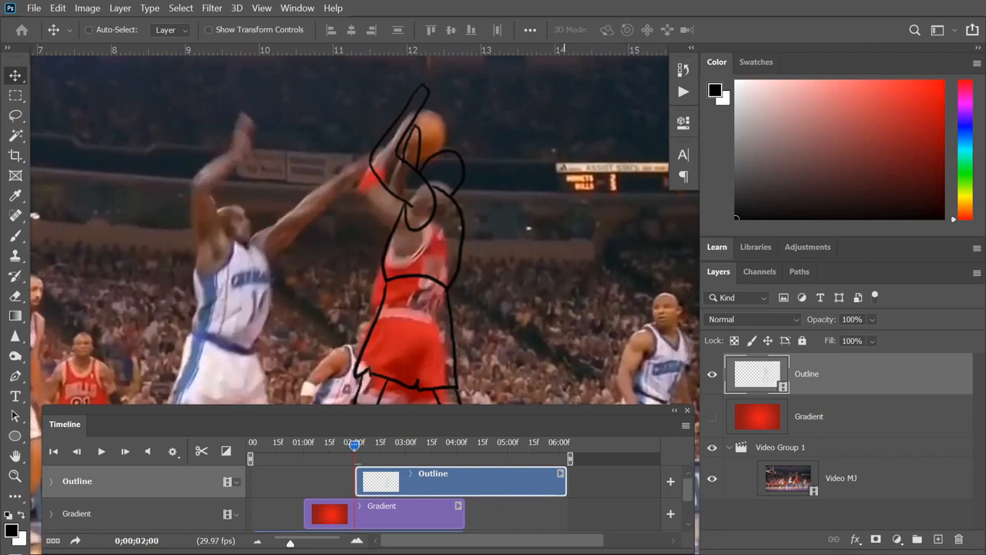
- Restore the outline selection at 0;00;02;02 and return the drawing to its originally pasted position
key(Right)
key(ctrl+a)
key(ctrl+Up)
key(ctrl+Right)
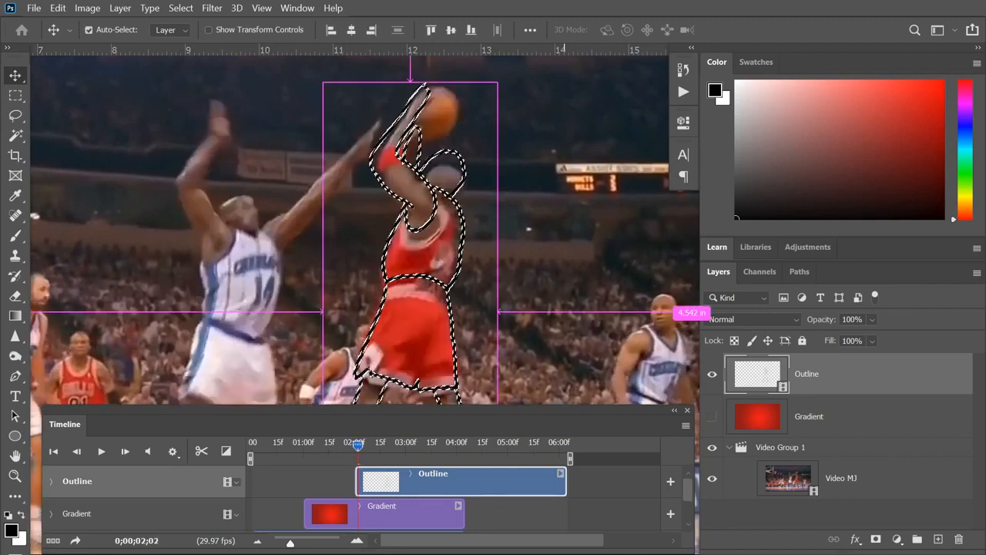
key(ctrl+shift+Down)
key(ctrl+shift+Down)
key(ctrl+shift+Down)
key(ctrl+shift+Left)
key(Left)
key(Right)
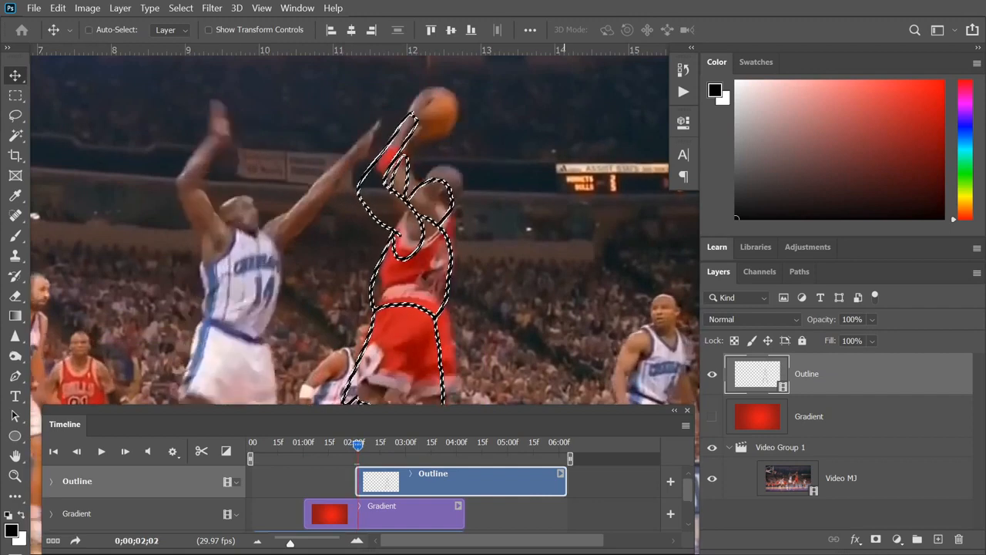
- Nudge the selected outline up and slightly right in large increments until it fits over the player, and deselect it
key(ctrl)
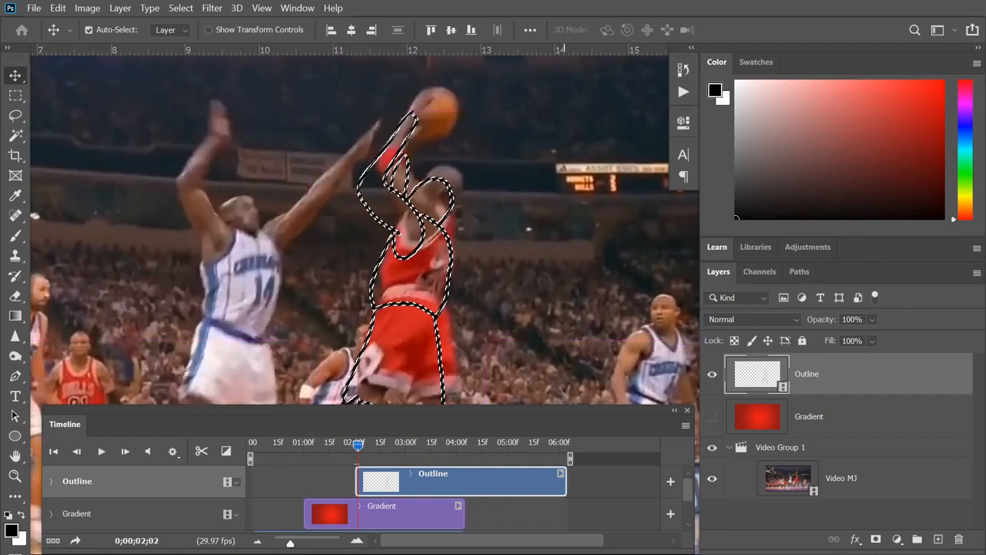
key(shift+Up)
key(shift+Up)
key(shift+Up)
key(shift+Right)
key(ctrl+d)
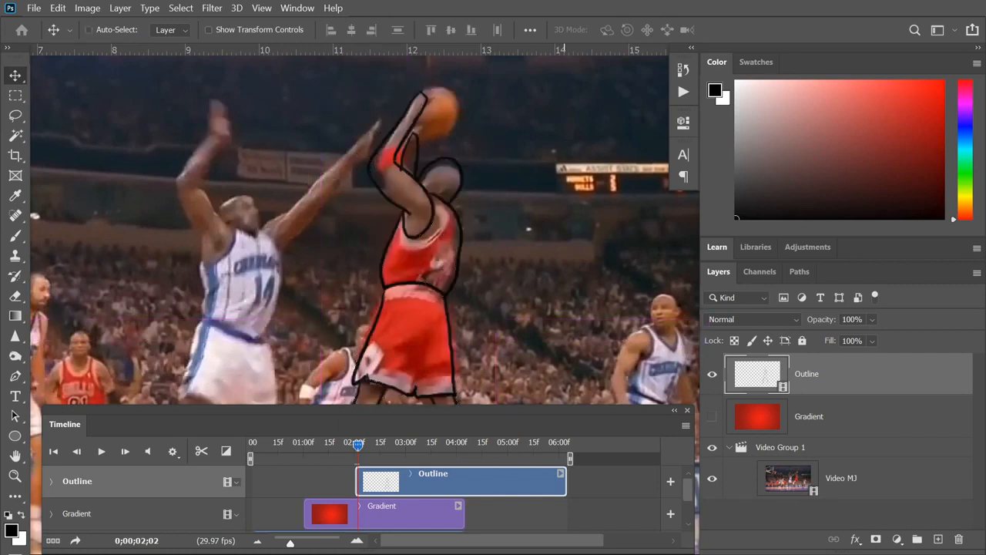
- Compare the repositioned outline with the previous frame and view the whole player at 0;00;02;00
key(Left)
key(Left)
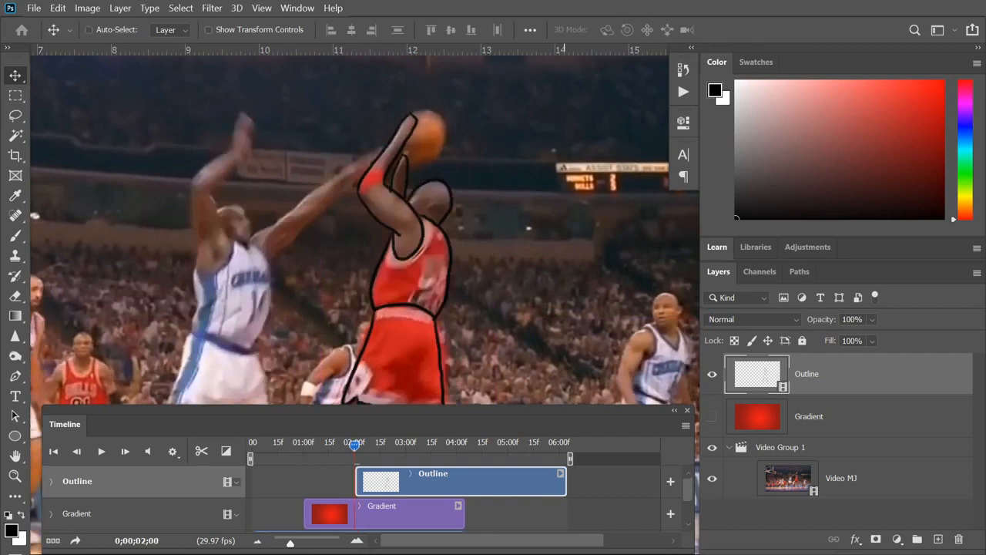
key(Right)
key(Left)
key(Left)
key(ctrl+0)
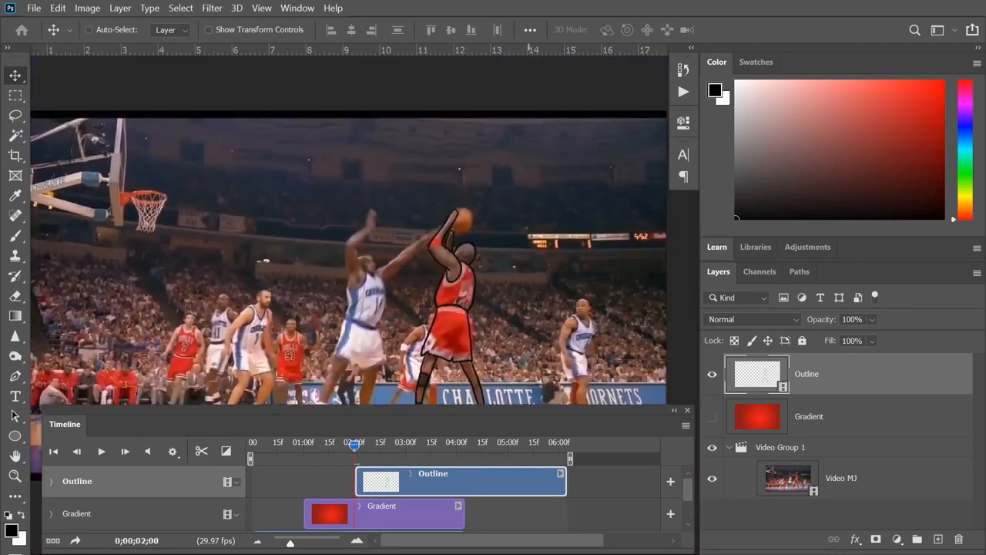
scroll(348, 224, down, 2)
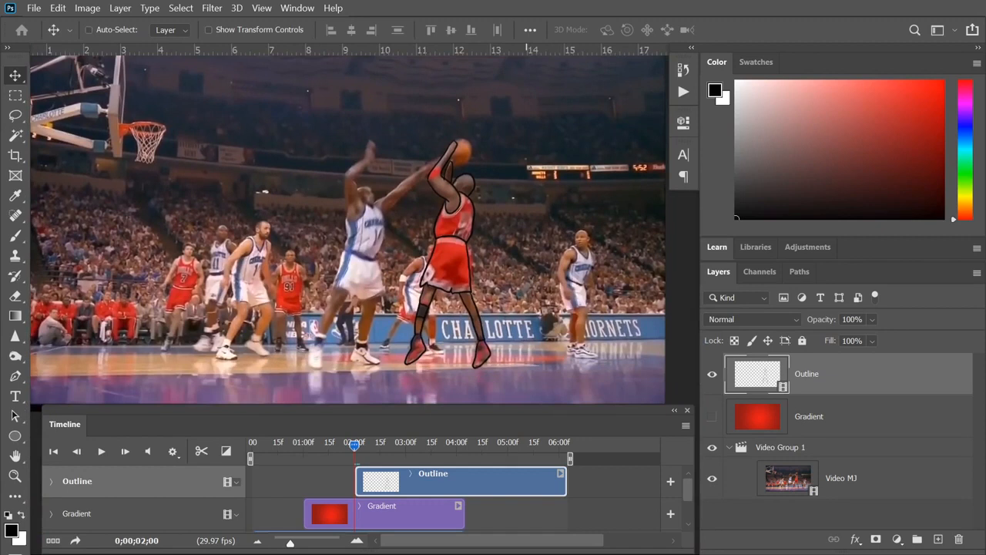
- Examine the outline's fit around the player's legs, arms and head at 0;00;02;02
key(Right)
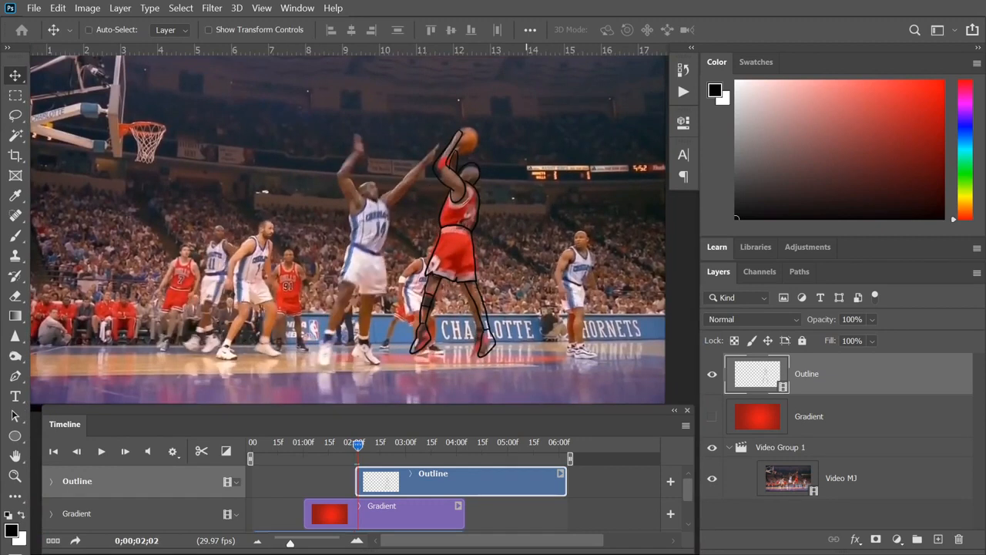
key(ctrl+plus)
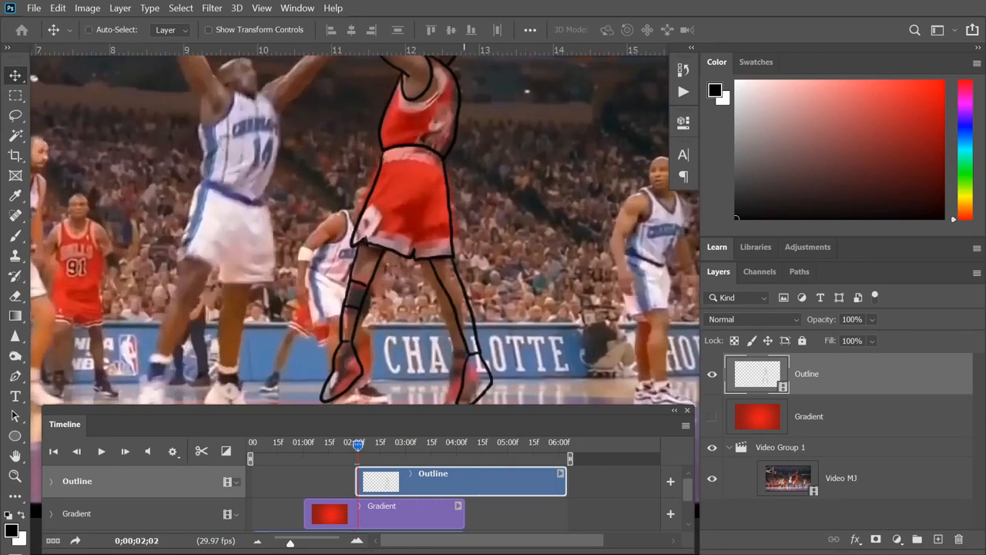
scroll(511, 258, down, 1)
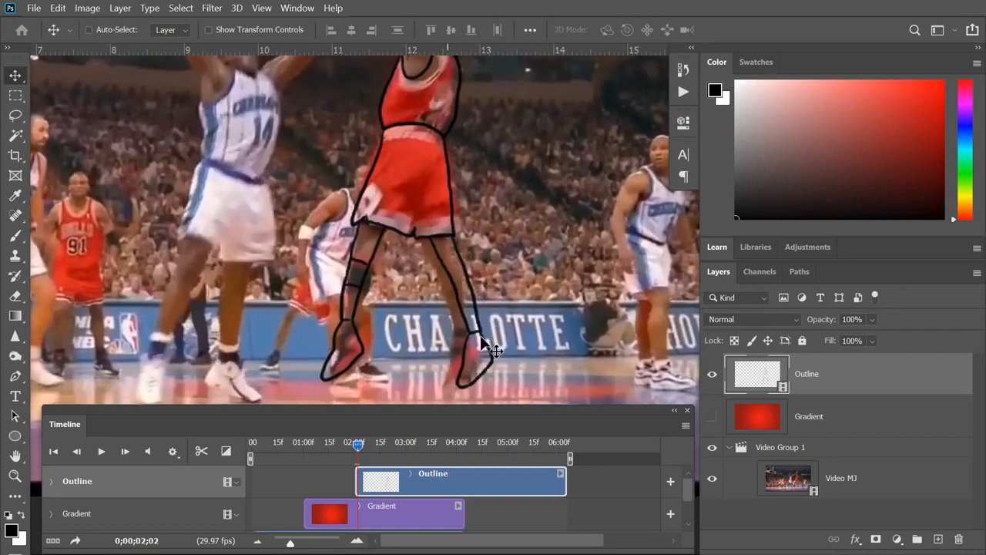
scroll(430, 296, up, 4)
drag(540, 208, 530, 270)
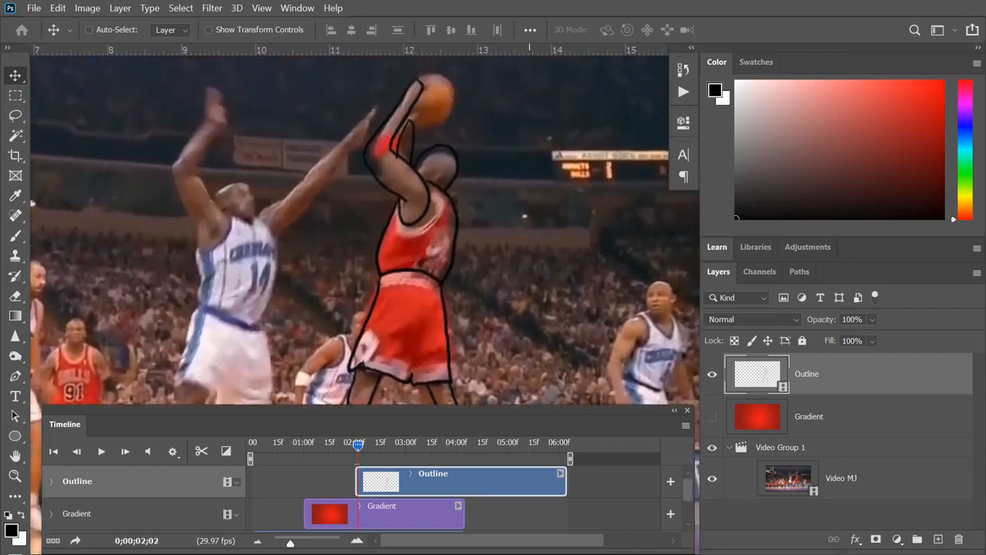
- Add a new blank video layer, name it Color and place it directly beneath the Outline layer
click(120, 10)
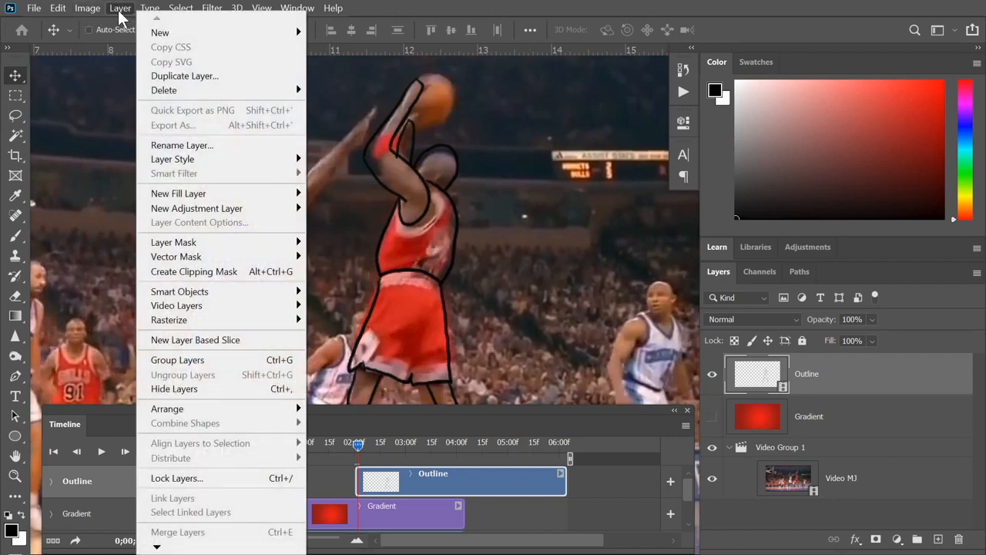
mouse_move(202, 305)
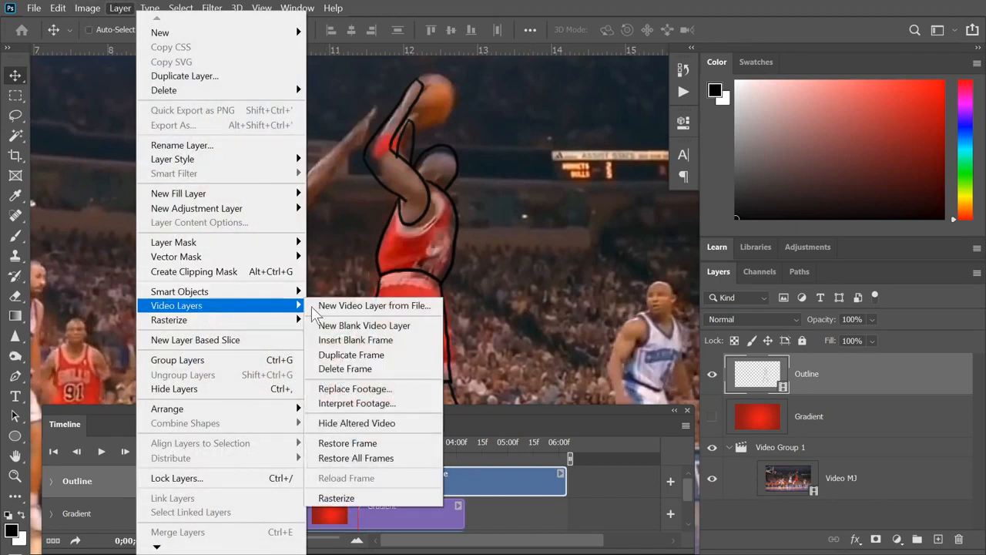
click(379, 325)
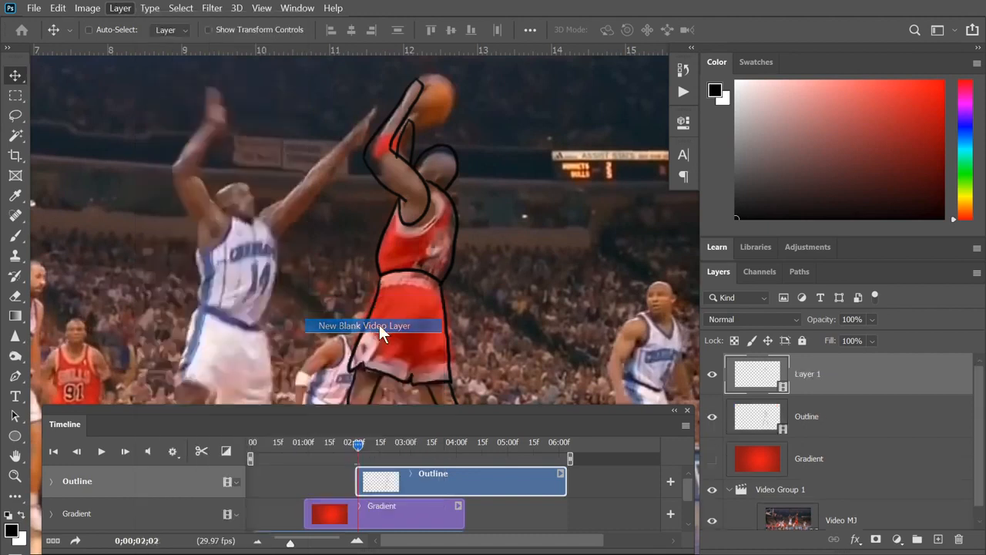
double_click(806, 374)
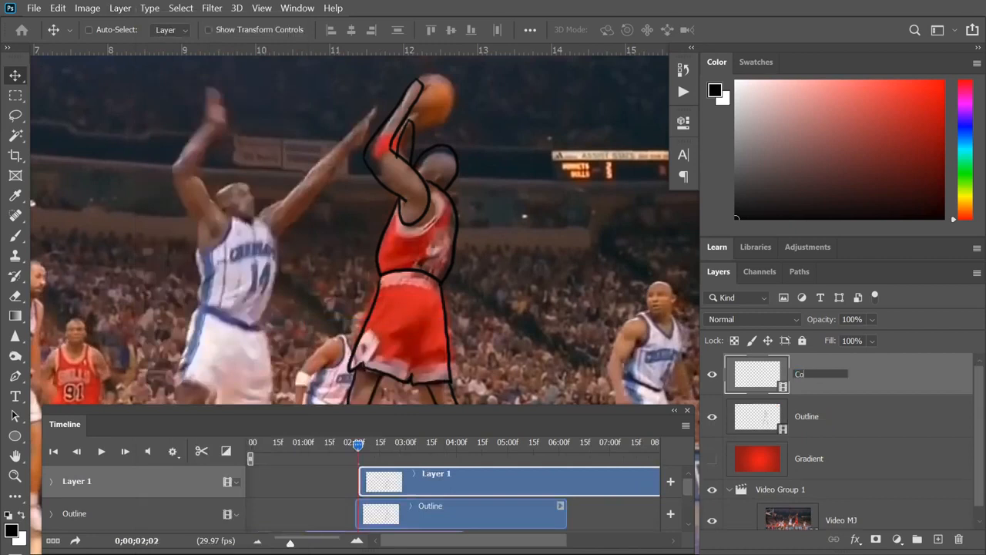
text(Color)
key(Return)
drag(759, 375, 770, 420)
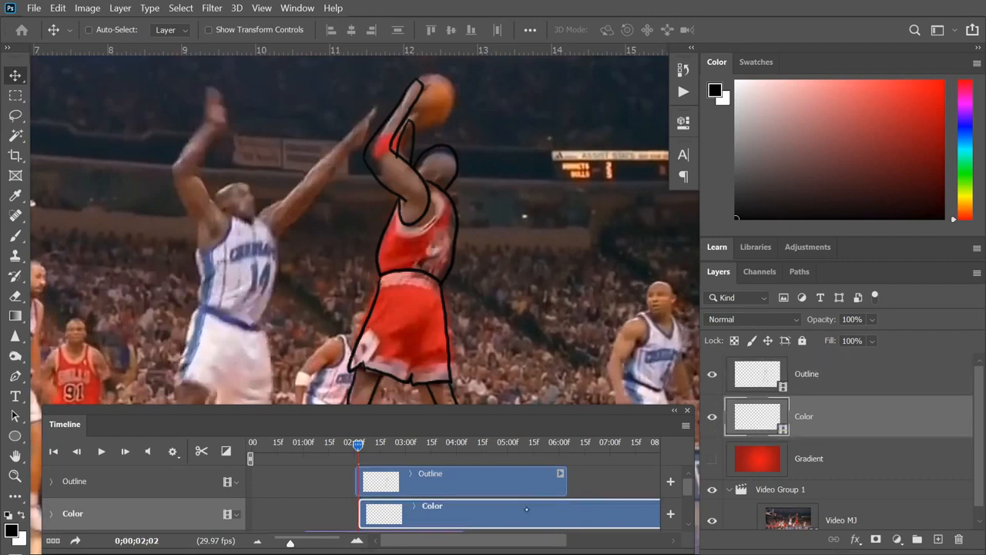
- Align the Color clip's start with the Outline clip and cut off everything after 0;00;06;03
drag(528, 511, 526, 511)
click(564, 444)
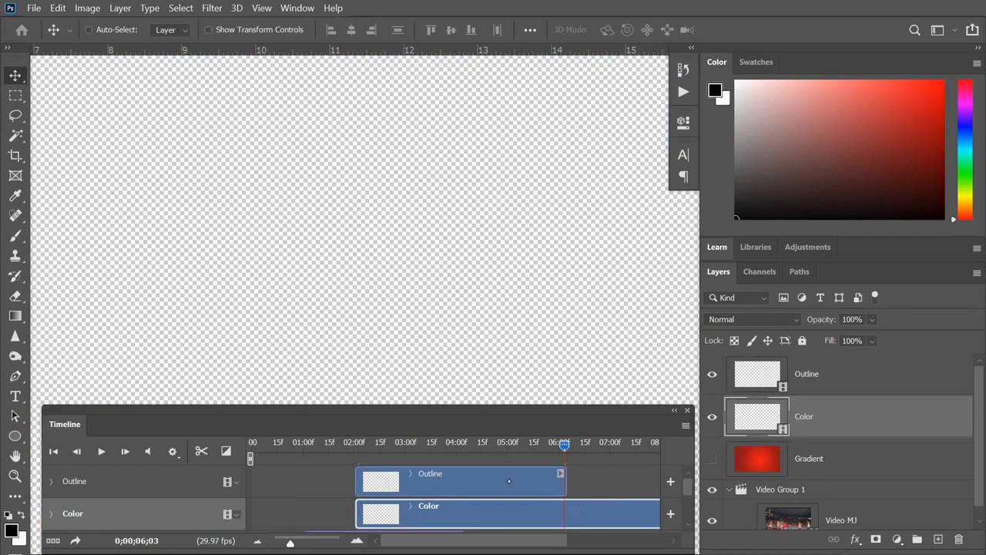
click(201, 451)
key(Delete)
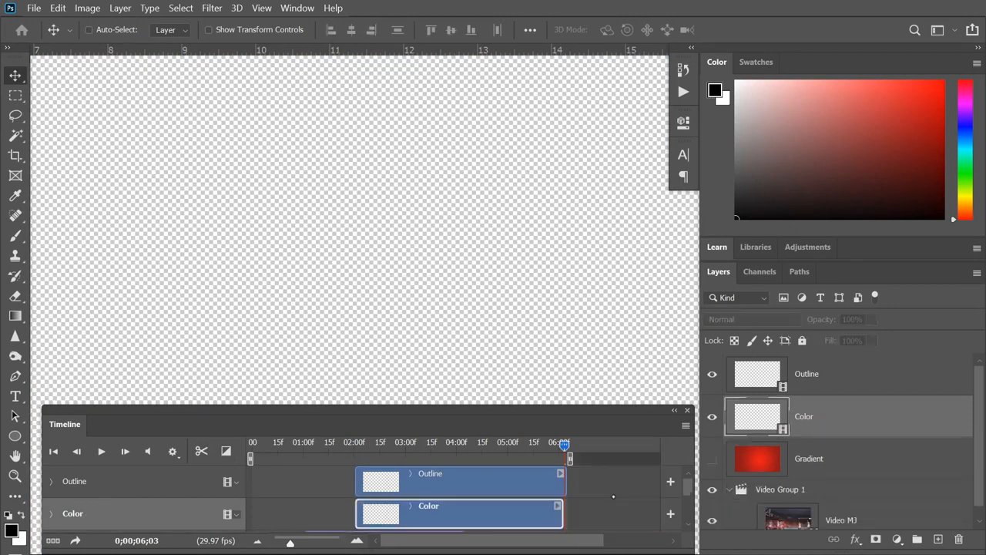
- Return to frame 0;00;02;00 and set the foreground color to a bright red
click(353, 443)
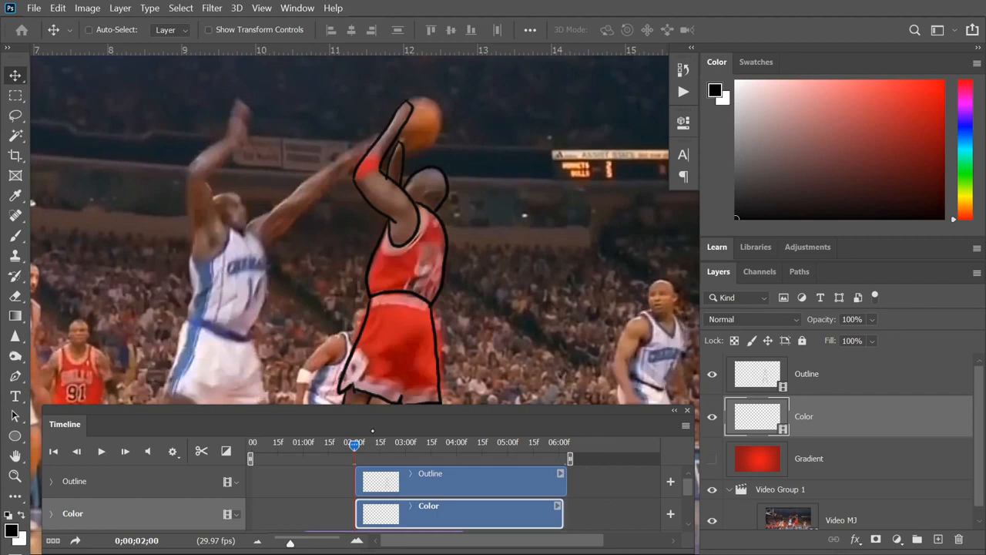
drag(506, 281, 506, 238)
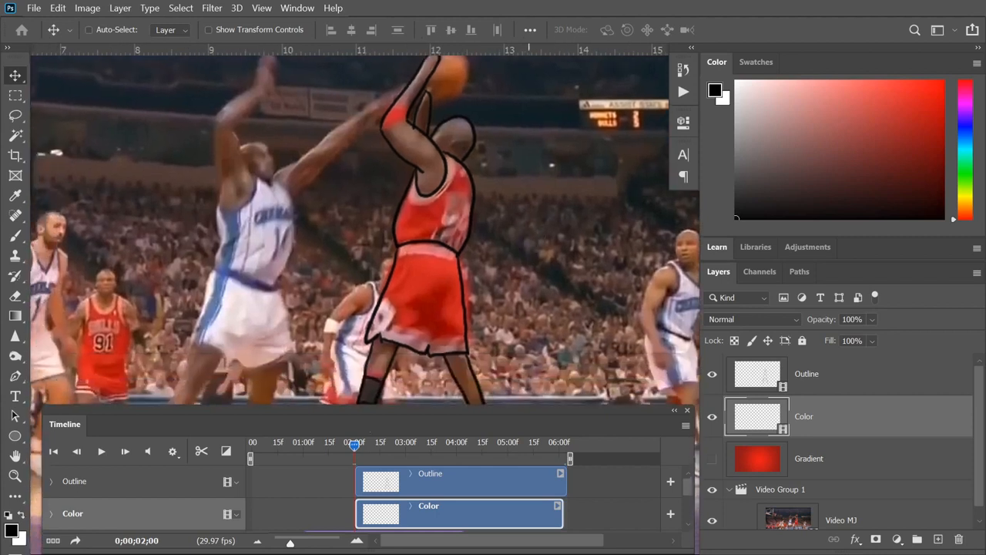
click(11, 531)
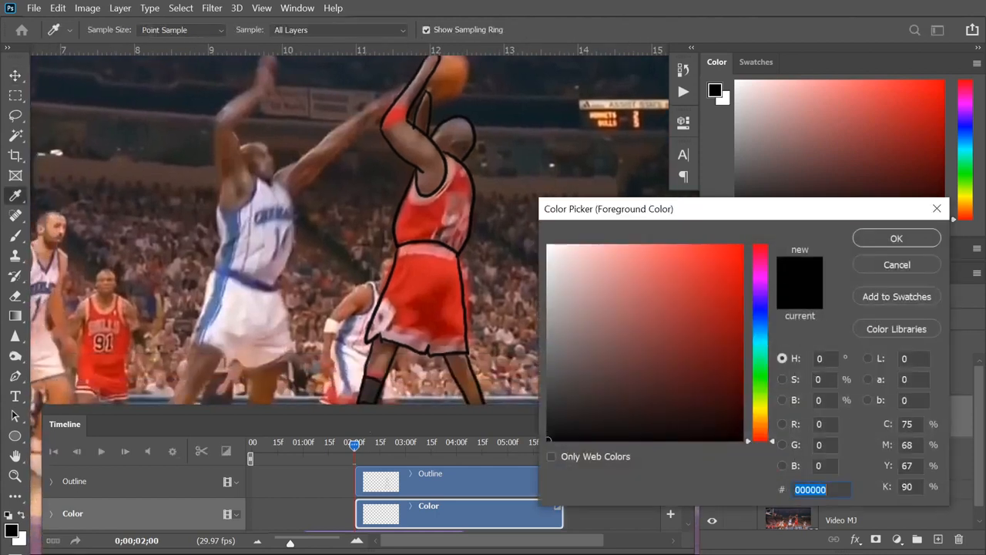
click(719, 263)
click(894, 235)
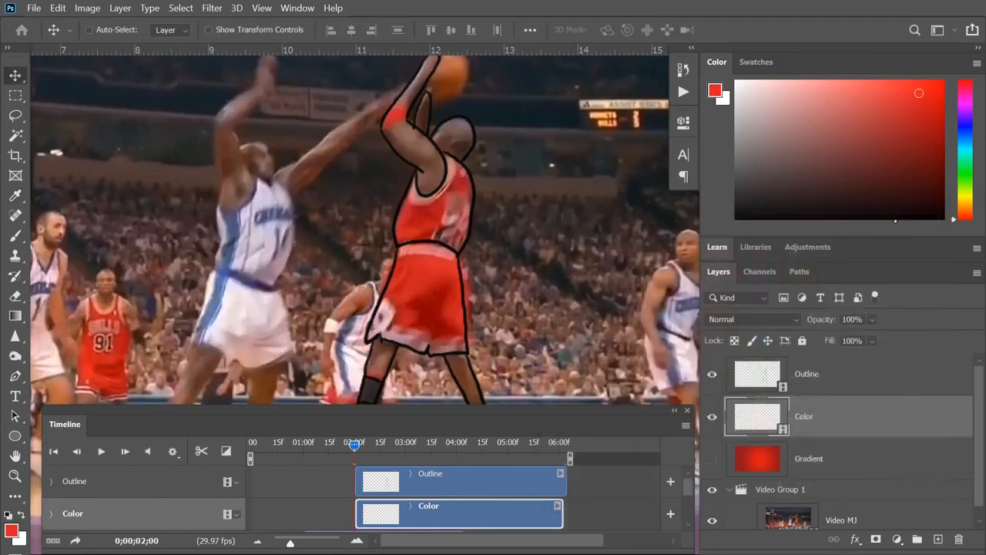
- Paint the player's jersey solid red with the Brush on the Color layer, using a 9 px brush for the remaining edges
key(b)
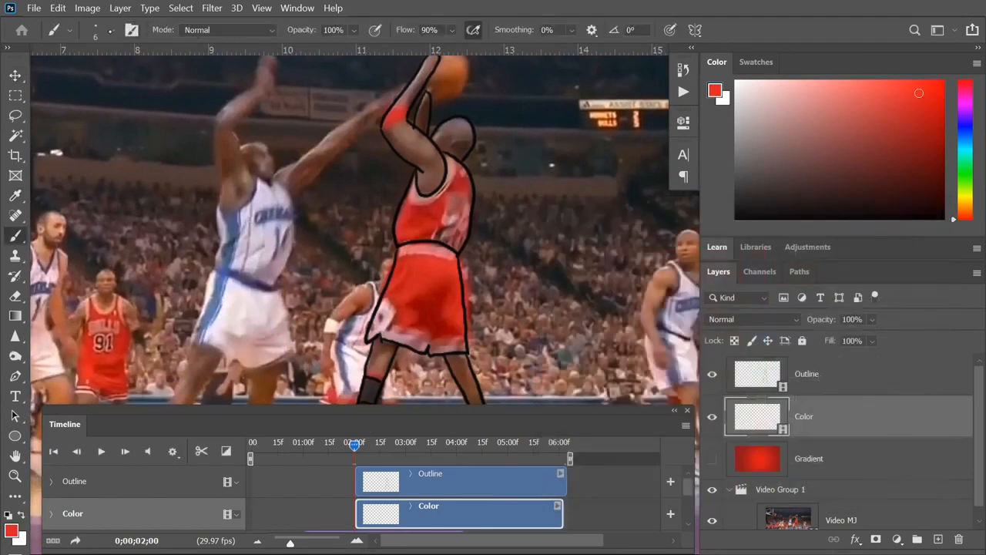
click(111, 31)
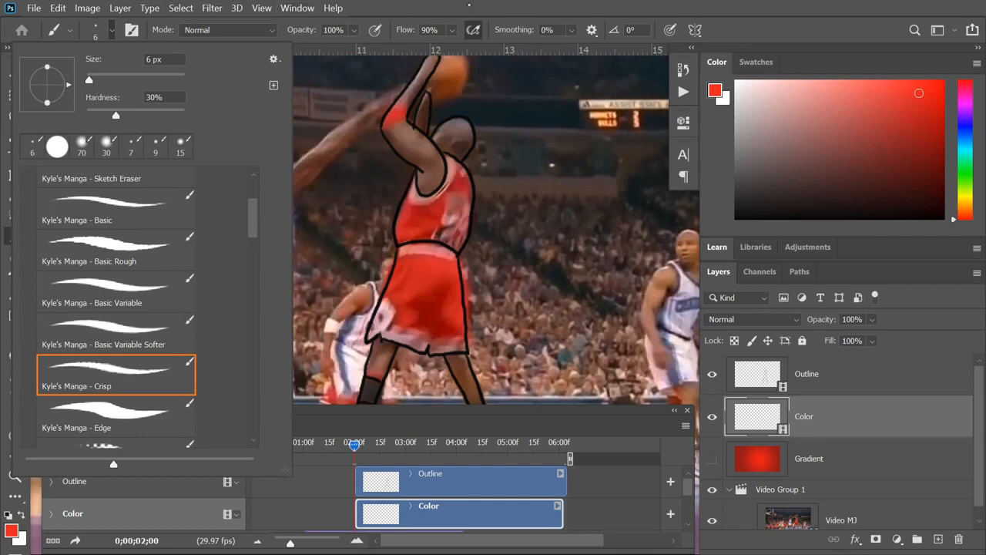
click(115, 31)
key(ctrl+plus)
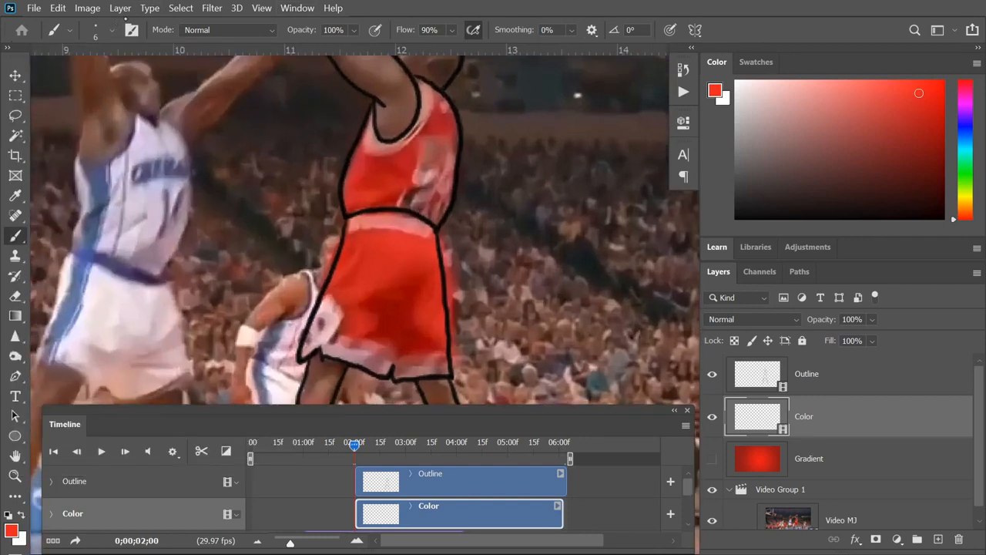
drag(444, 224, 443, 291)
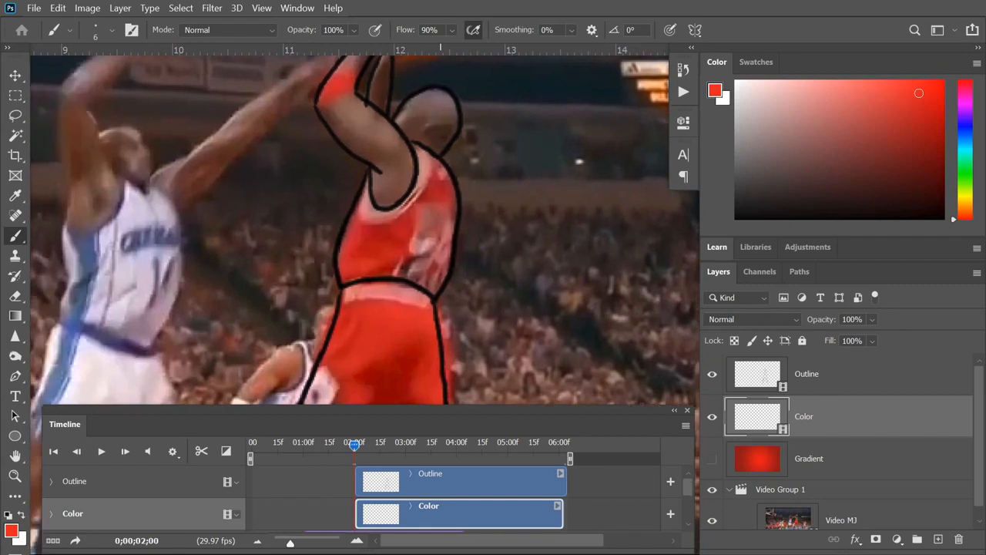
key(ctrl+plus)
drag(421, 220, 430, 263)
drag(362, 253, 354, 268)
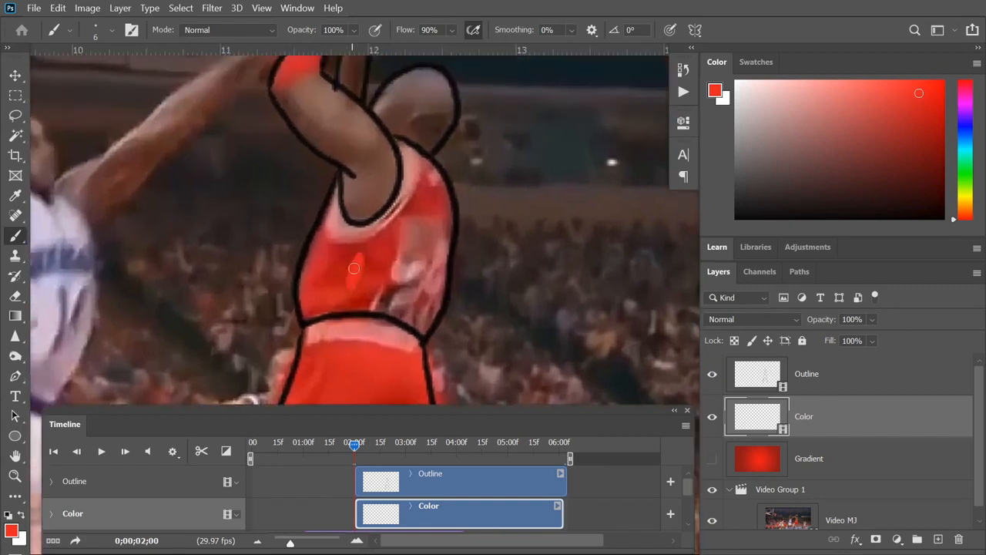
key(bracketright)
key(bracketright)
mouse_move(370, 257)
mouse_down()
mouse_move(393, 241)
mouse_move(336, 253)
mouse_move(311, 278)
mouse_move(335, 187)
mouse_move(338, 238)
mouse_move(354, 221)
mouse_move(336, 219)
mouse_move(333, 242)
mouse_move(384, 223)
mouse_move(381, 251)
mouse_move(399, 262)
mouse_move(379, 286)
mouse_move(310, 308)
mouse_move(389, 293)
mouse_move(331, 306)
mouse_move(377, 299)
mouse_move(423, 310)
mouse_move(408, 289)
mouse_move(418, 319)
mouse_move(400, 316)
mouse_move(408, 258)
mouse_move(422, 319)
mouse_move(430, 316)
mouse_move(422, 313)
mouse_move(419, 274)
mouse_move(430, 262)
mouse_move(434, 284)
mouse_move(441, 223)
mouse_move(439, 245)
mouse_move(413, 213)
mouse_move(416, 162)
mouse_up()
key(bracketleft)
key(bracketleft)
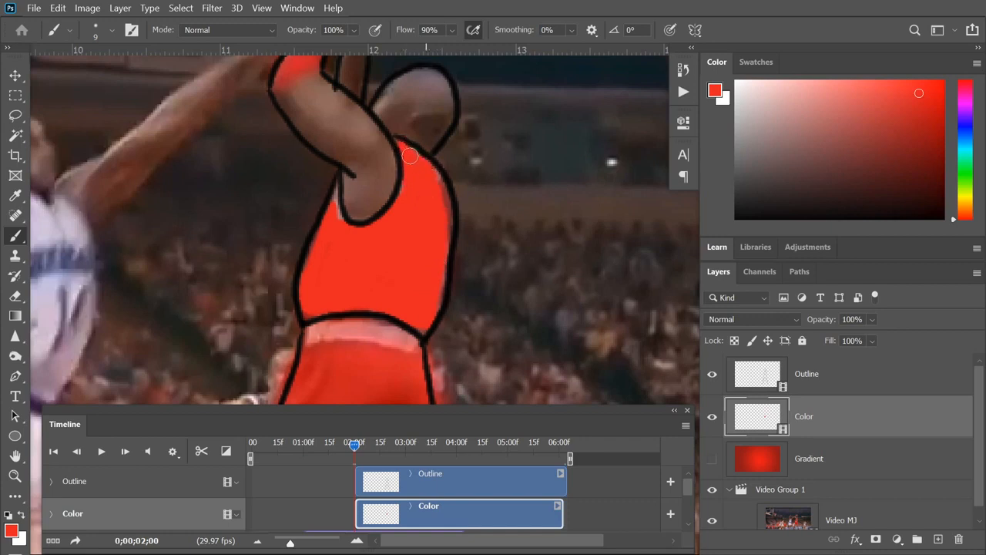
mouse_move(339, 197)
mouse_down()
mouse_move(335, 190)
mouse_move(331, 237)
mouse_move(336, 191)
mouse_up()
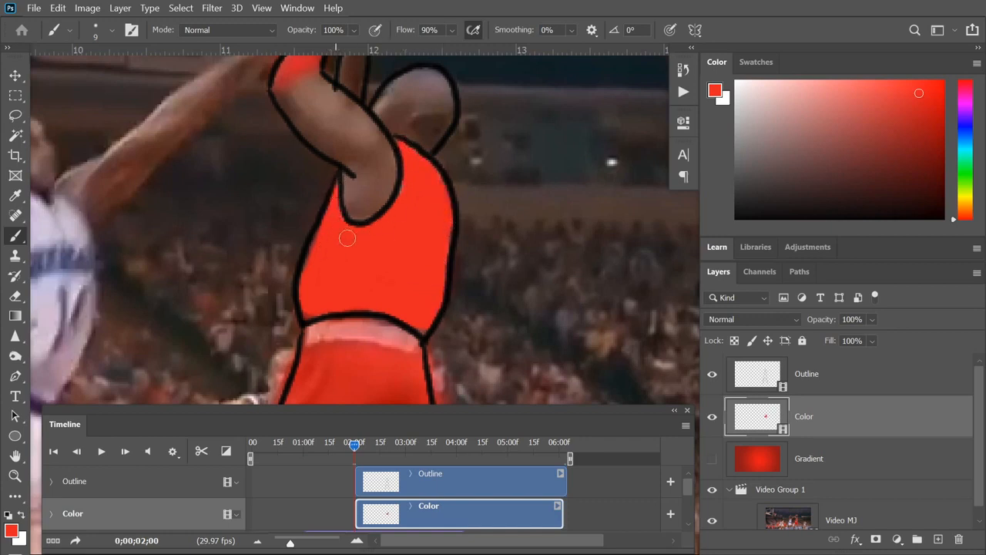
key(ctrl+minus)
key(ctrl+minus)
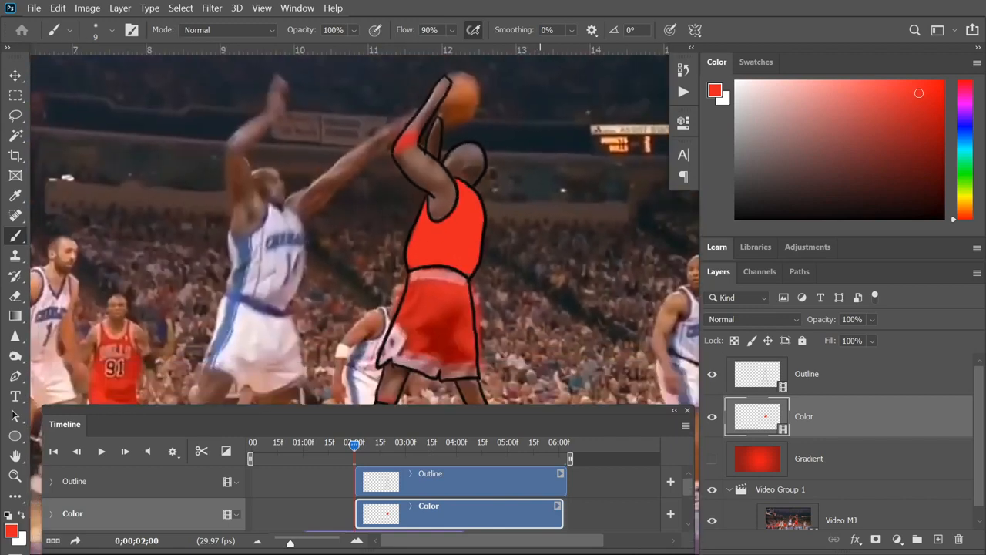
- Select the shorts area from the Outline layer with the Magic Wand, fill it red on the Color layer with the Paint Bucket, and deselect
click(775, 370)
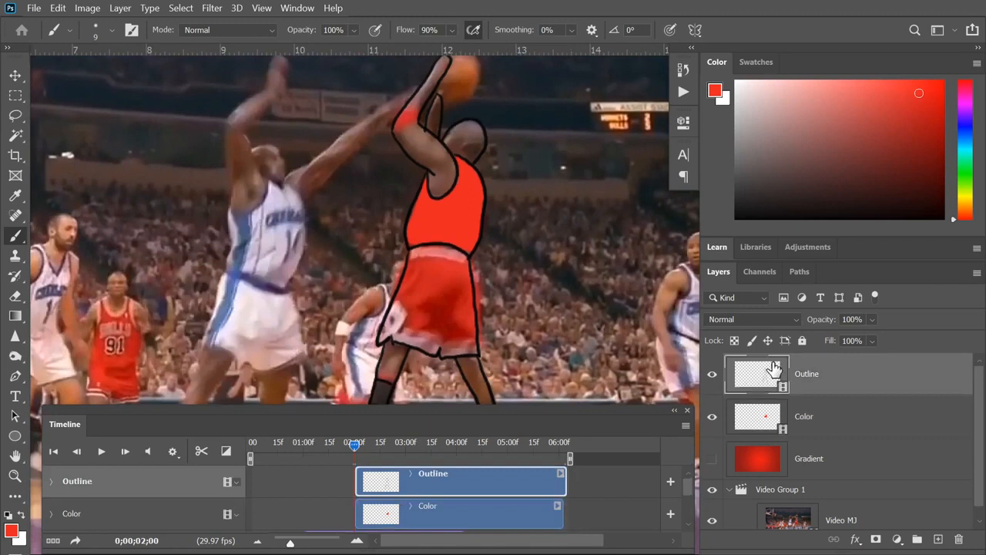
key(w)
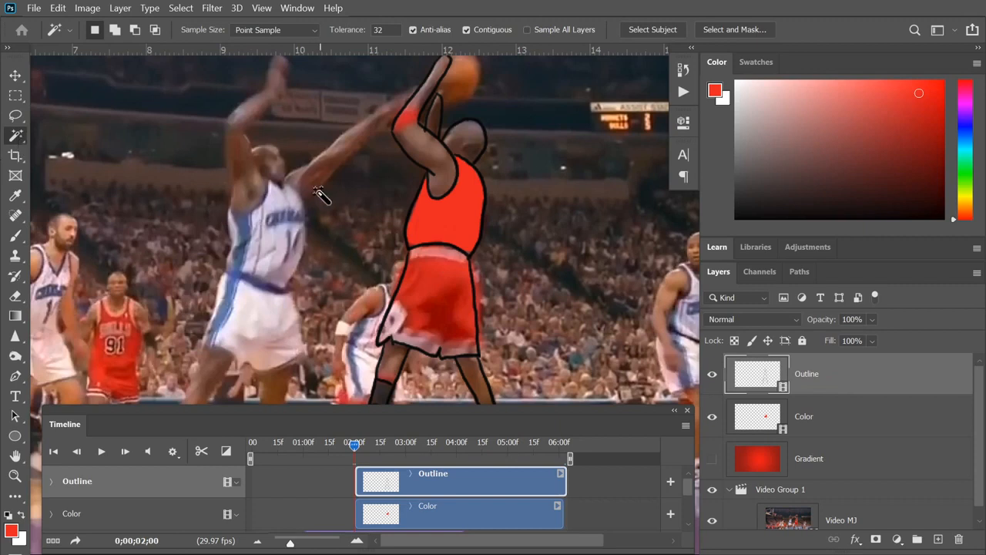
click(433, 272)
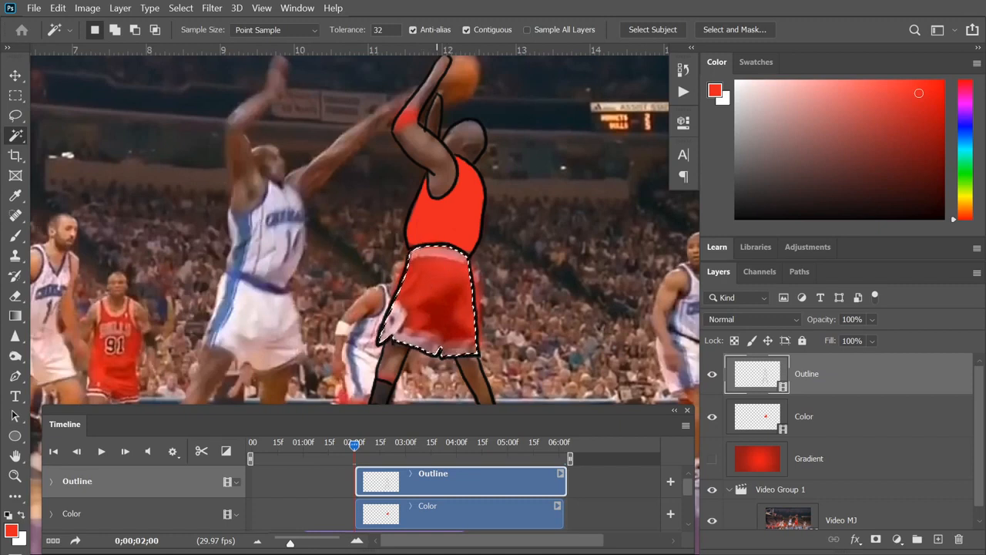
click(761, 414)
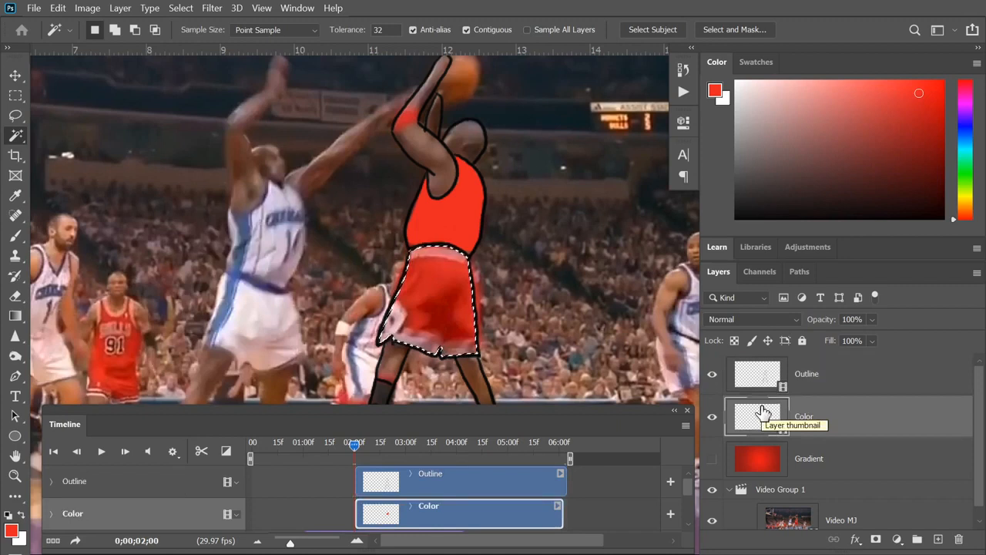
click(19, 317)
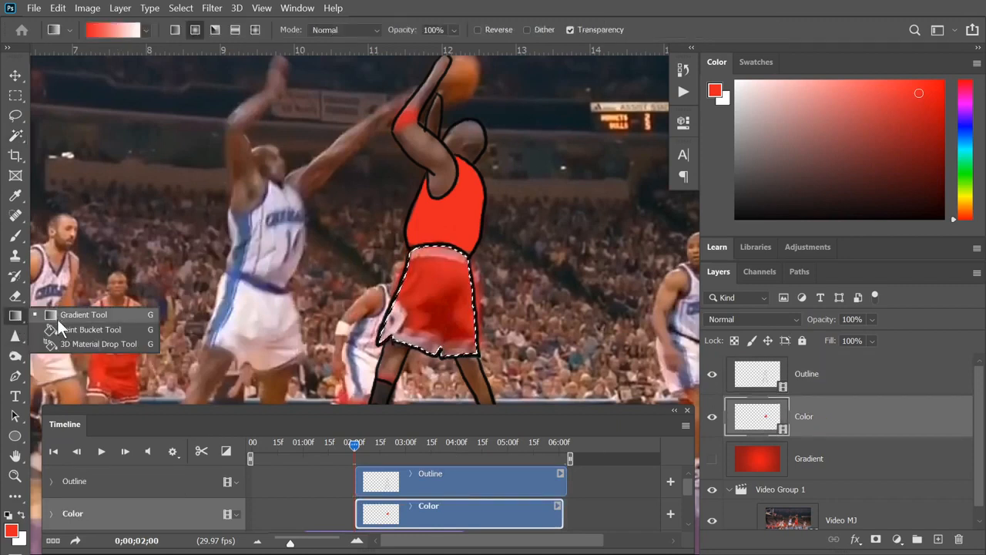
click(57, 325)
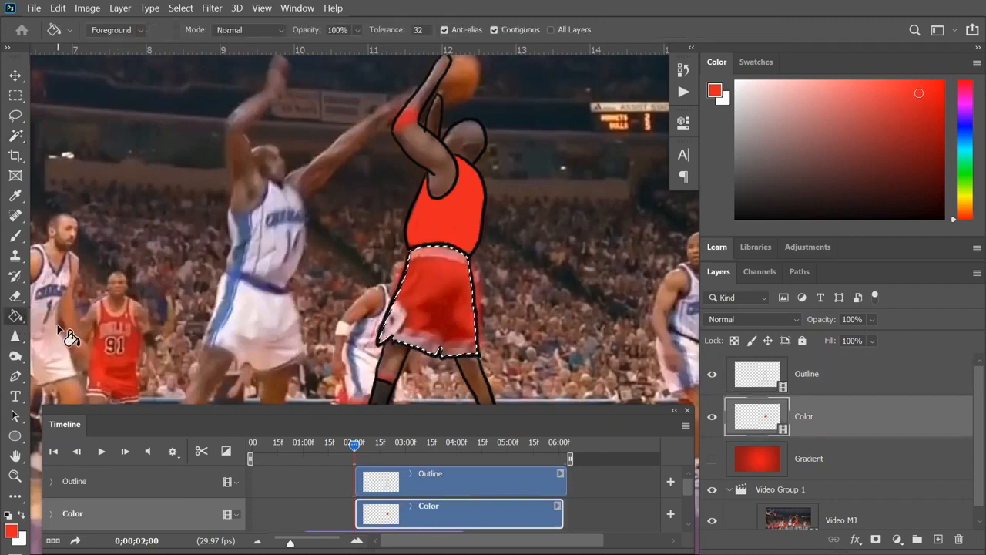
click(442, 253)
key(ctrl+d)
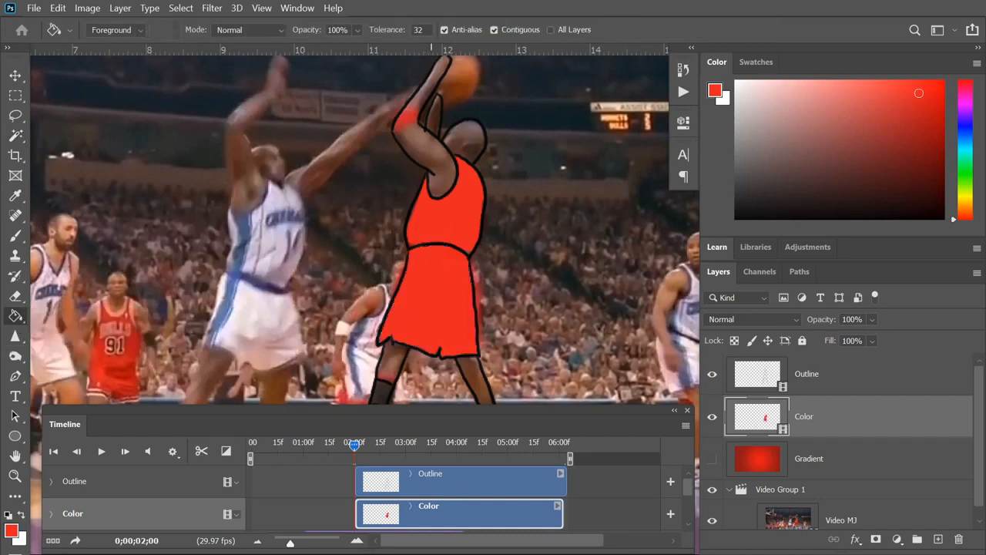
- Select the outlined player's skin areas, including the arms, head and legs, from the Outline layer with the Magic Wand, combining them into one selection
scroll(363, 231, down, 5)
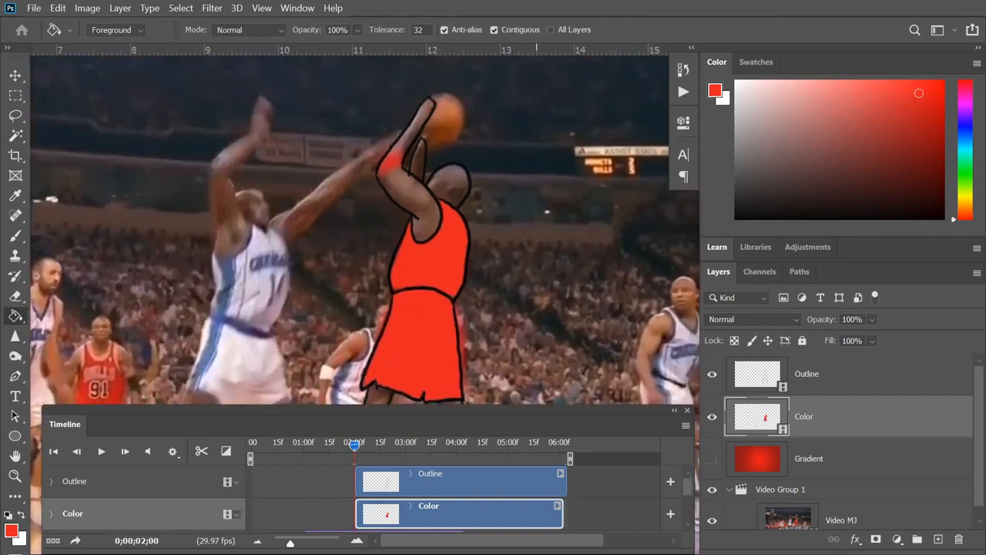
scroll(362, 231, up, 8)
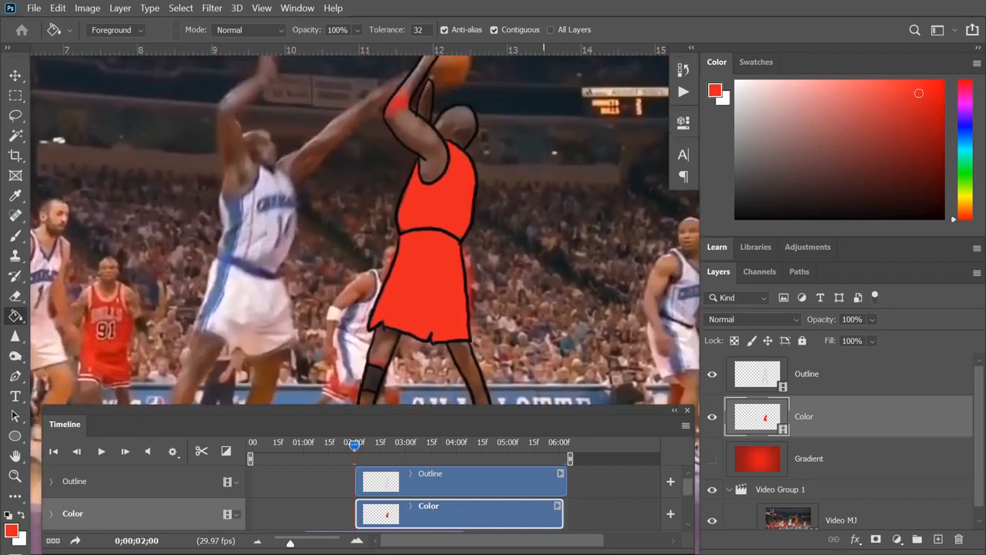
key(w)
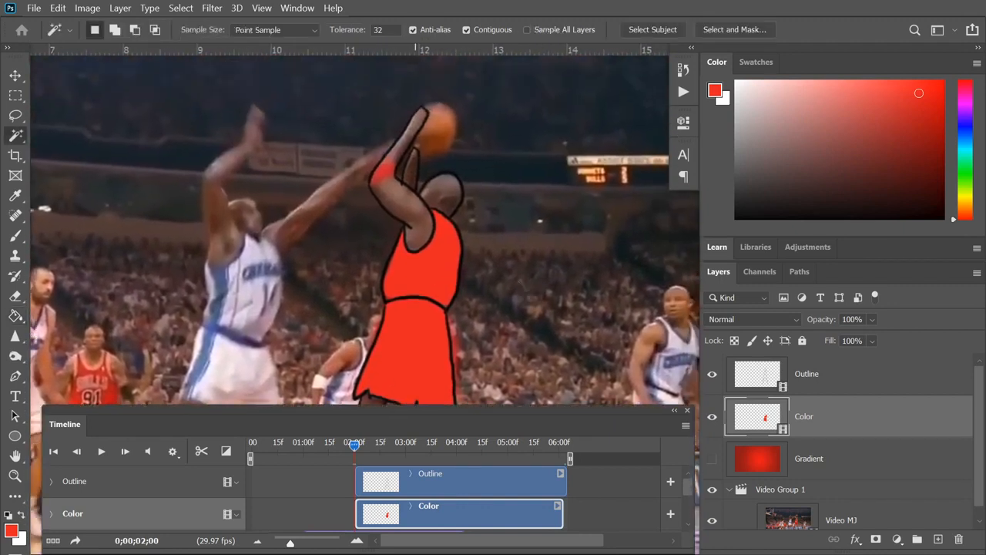
click(759, 374)
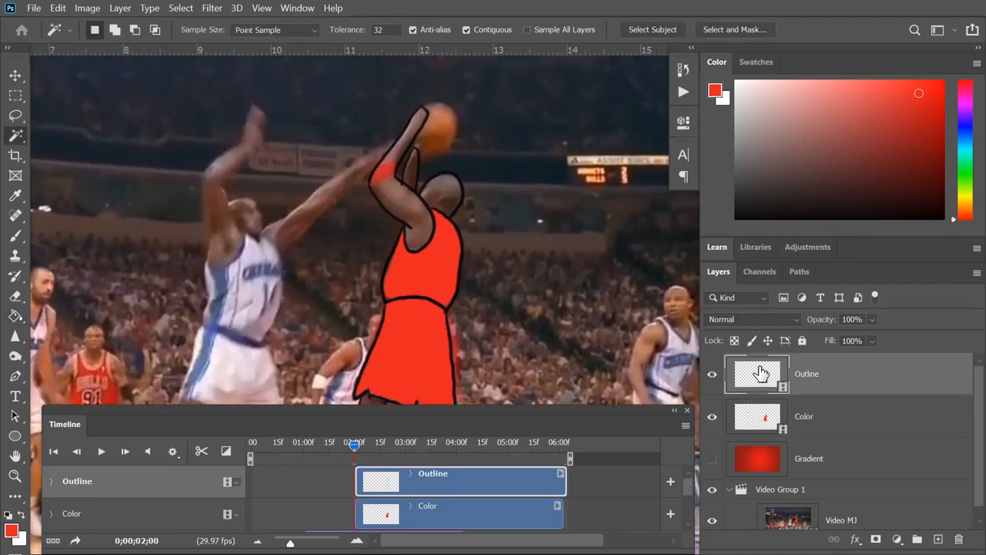
click(399, 196)
shift+click(441, 205)
scroll(363, 231, down, 3)
shift+click(356, 324)
shift+click(452, 353)
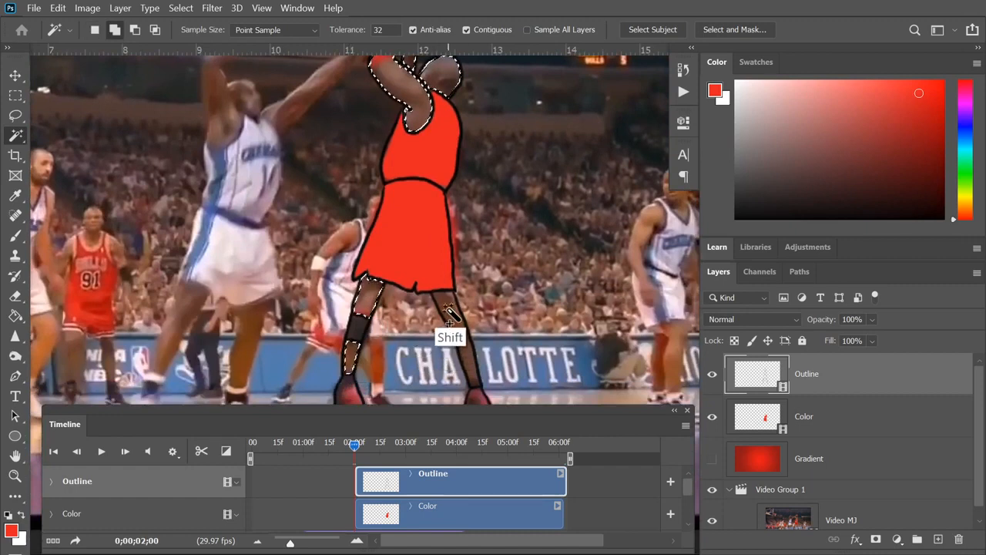
drag(529, 223, 517, 266)
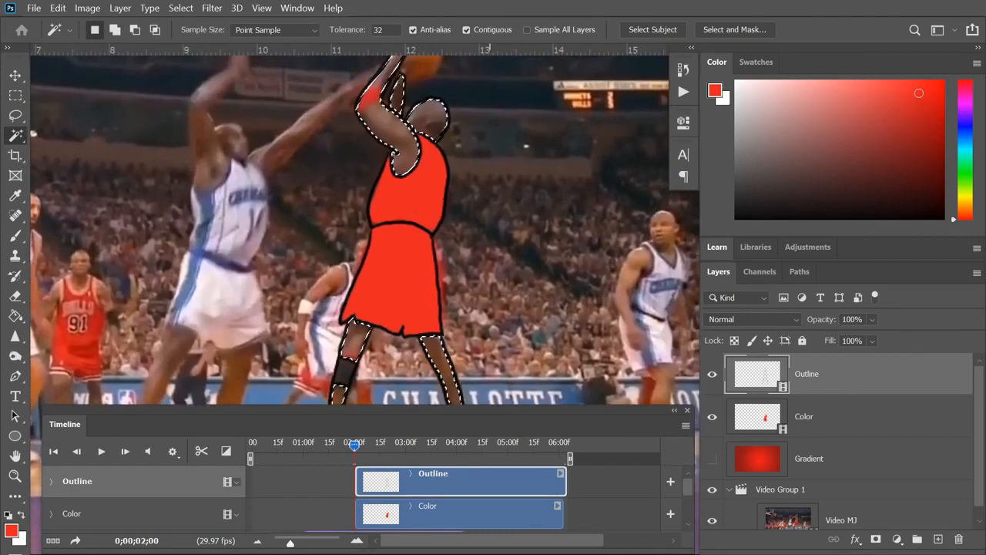
drag(509, 208, 513, 237)
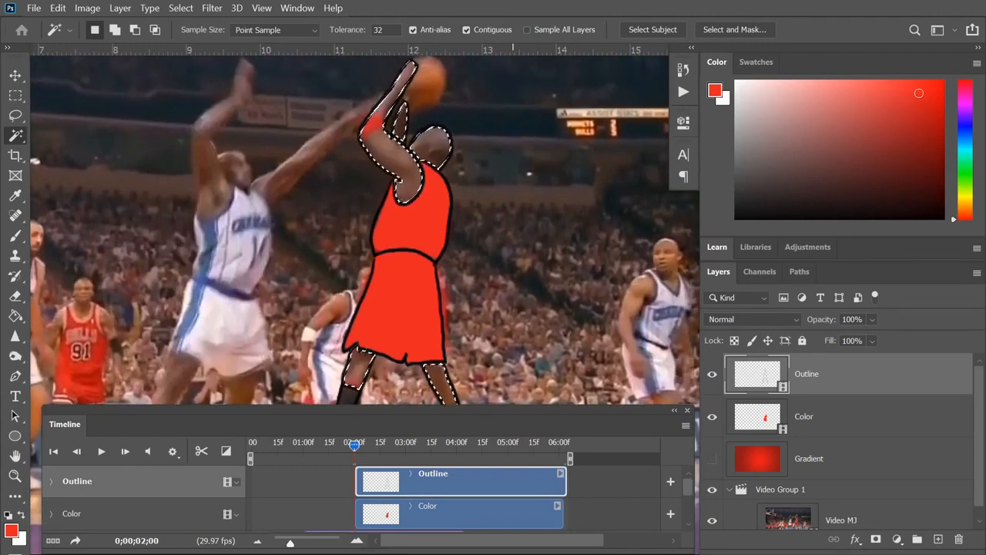
- Make the Color layer active and start a Fill of the selected skin areas with Contents set to Color
click(817, 417)
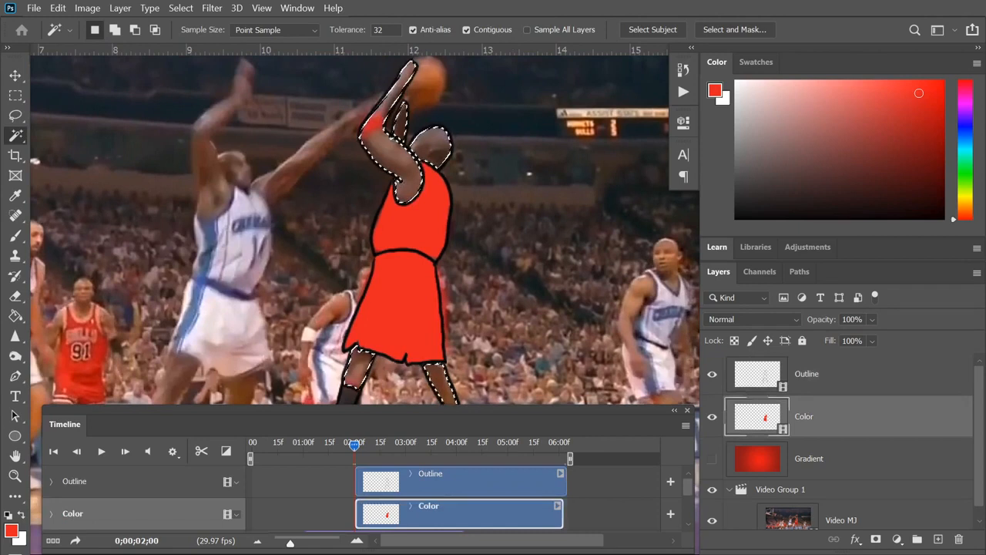
click(816, 374)
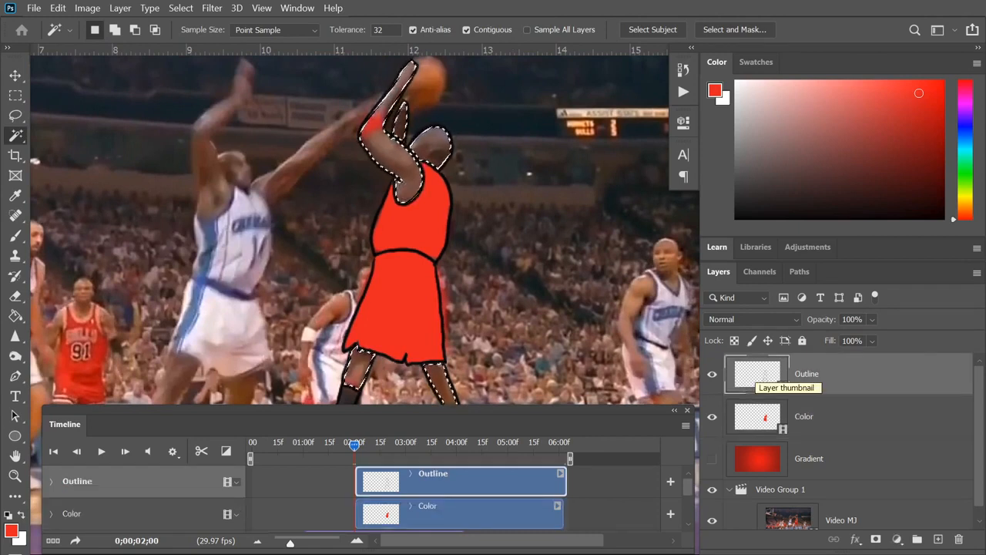
click(757, 420)
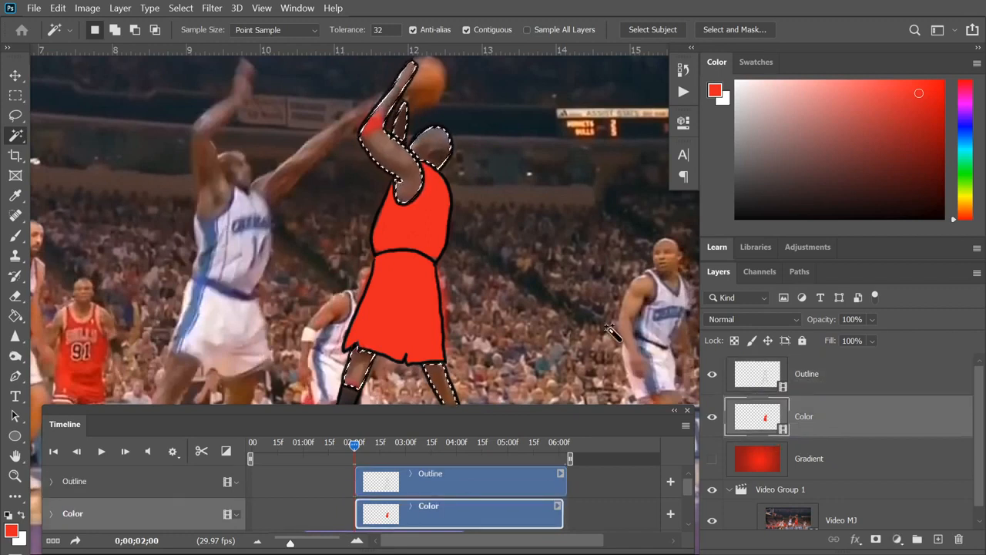
click(58, 8)
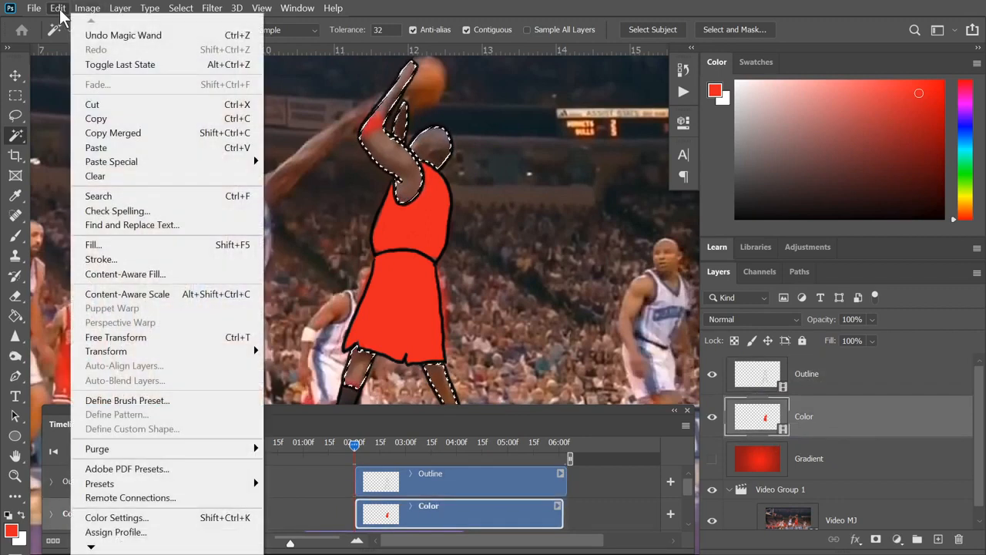
click(239, 252)
click(621, 262)
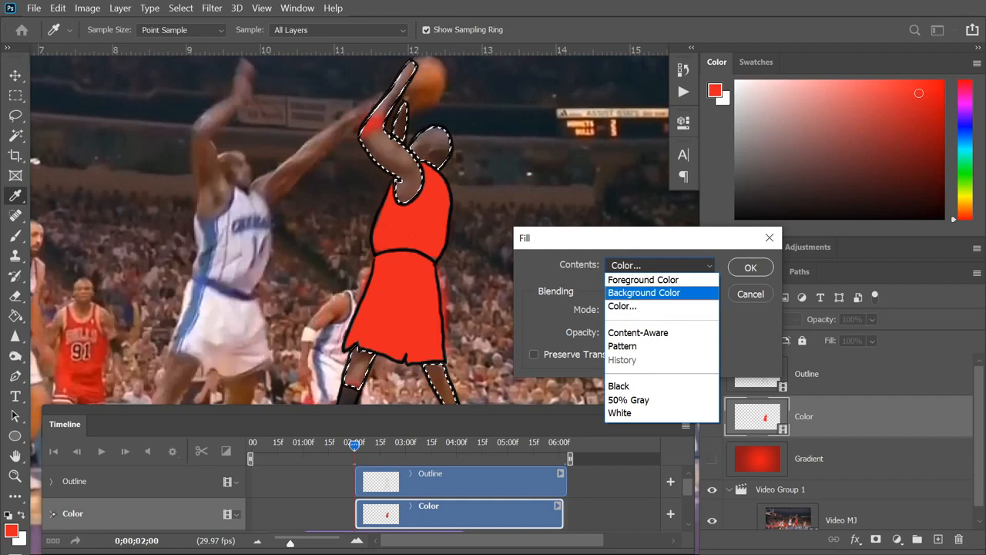
click(622, 306)
- Choose a muted medium-brown skin tone as the fill color and accept it
click(685, 312)
click(661, 319)
click(673, 305)
click(672, 314)
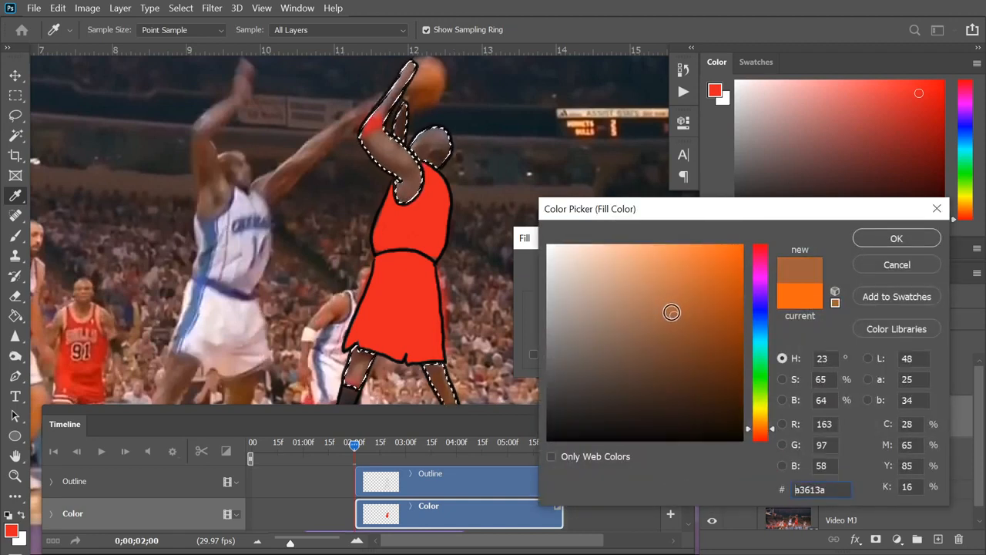
click(669, 306)
click(670, 308)
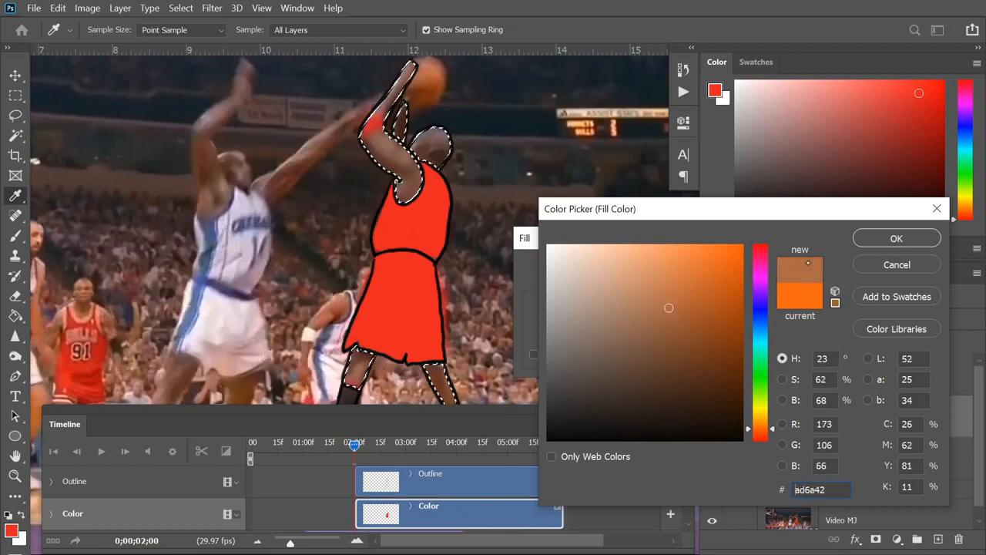
click(663, 320)
click(897, 238)
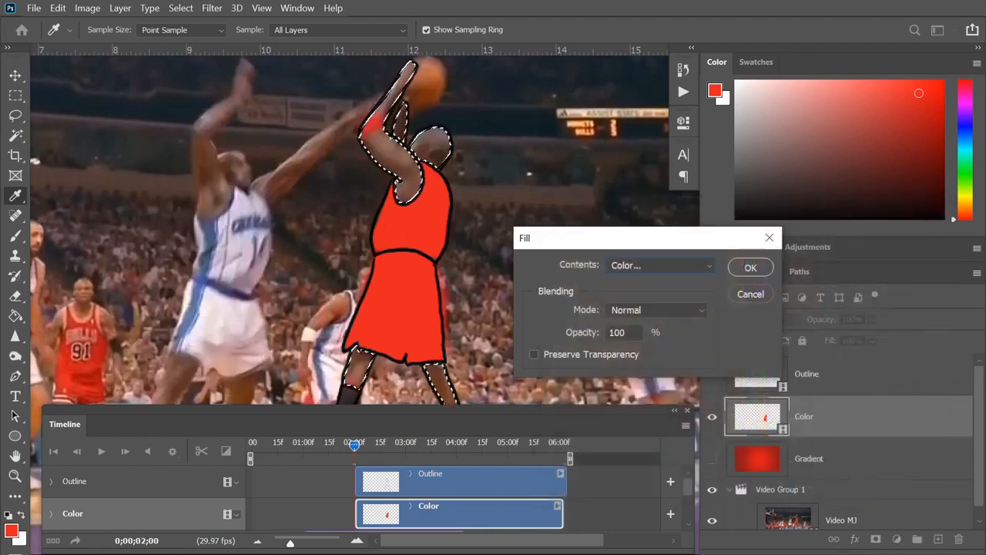
- Fill the selected skin areas of the outlined player with brown at 100% opacity in Normal mode and clear the selection
click(750, 268)
key(ctrl+d)
key(ctrl+0)
drag(531, 265, 484, 232)
- Copy the entire Color layer artwork from frame 0;00;02;00 and paste it into the same layer at frame 0;00;02;01
key(Right)
key(Right)
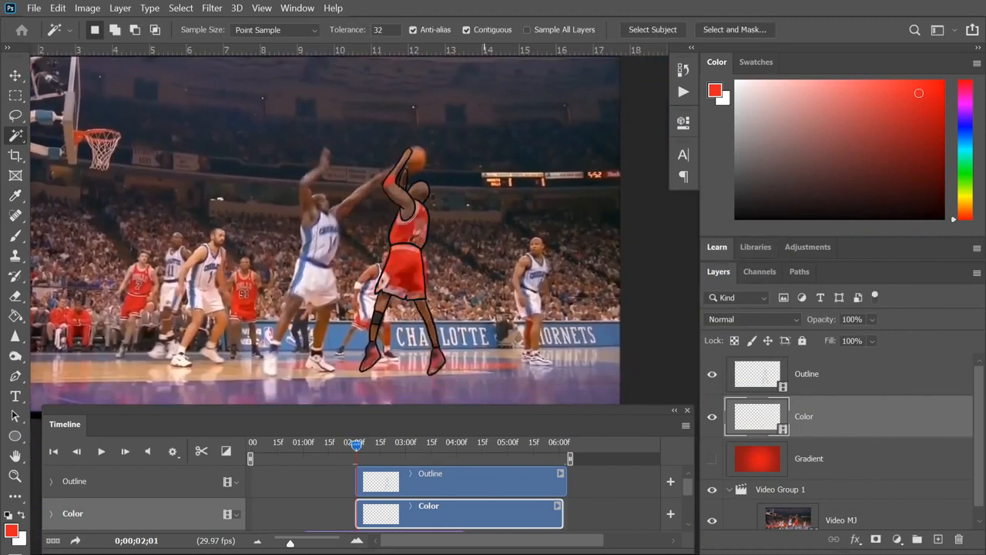
key(Left)
key(Left)
key(Right)
key(Left)
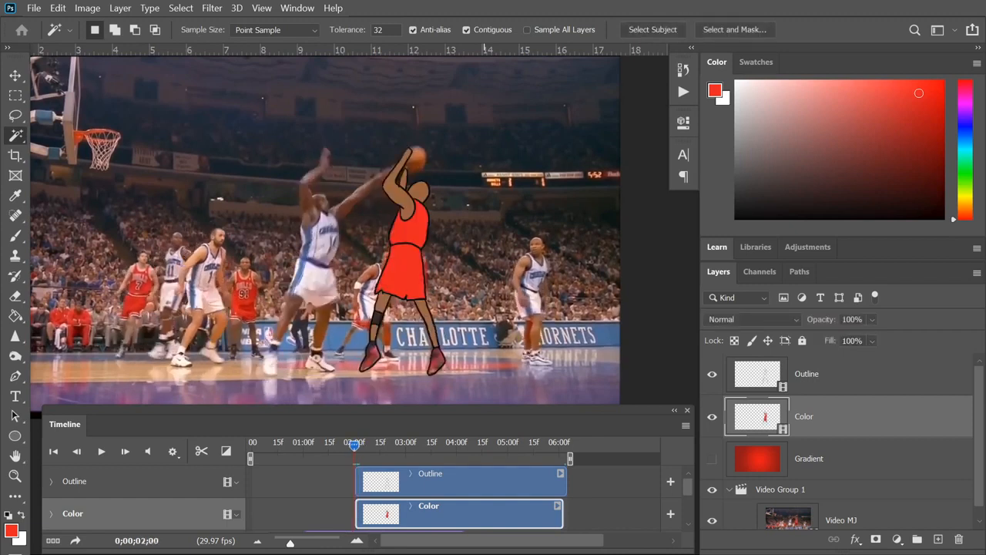
key(ctrl+minus)
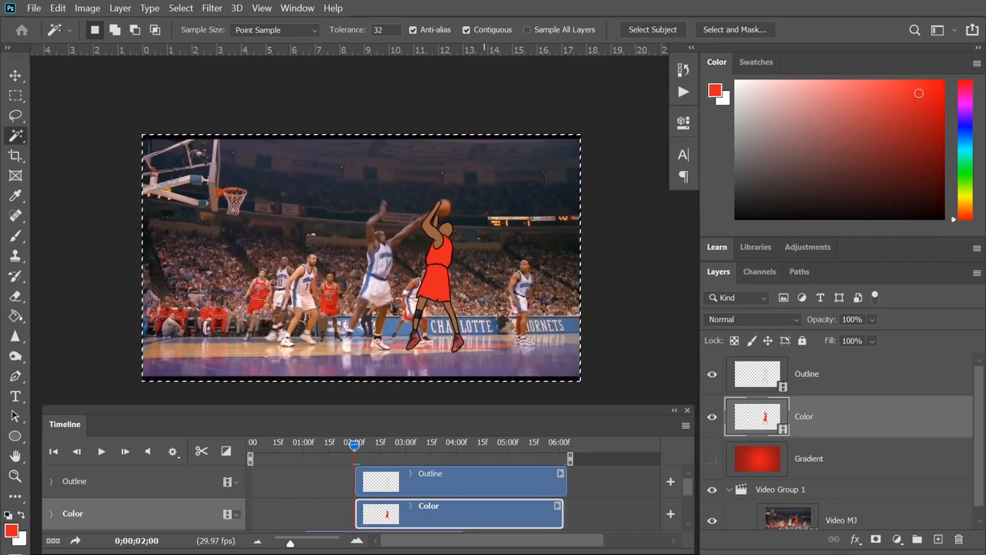
key(Right)
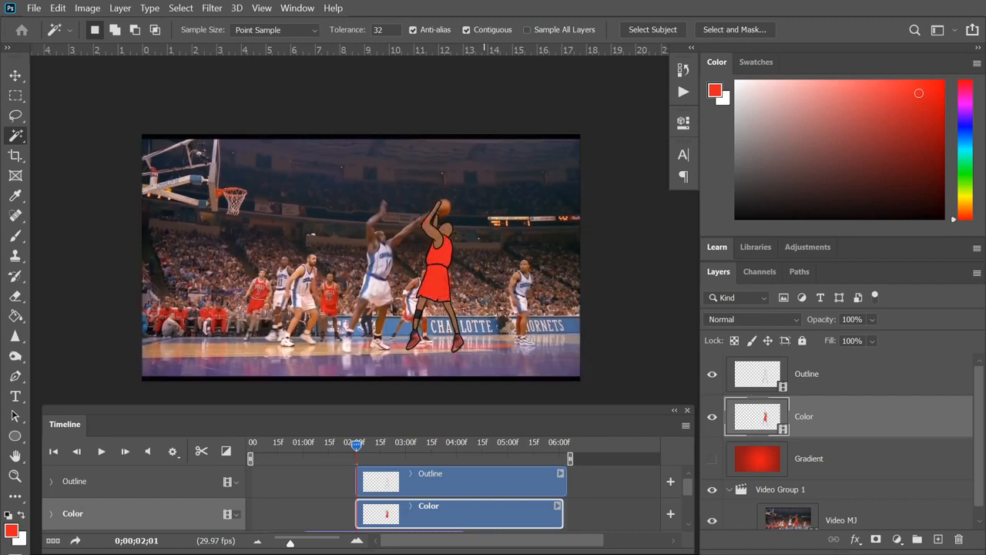
scroll(485, 303, up, 4)
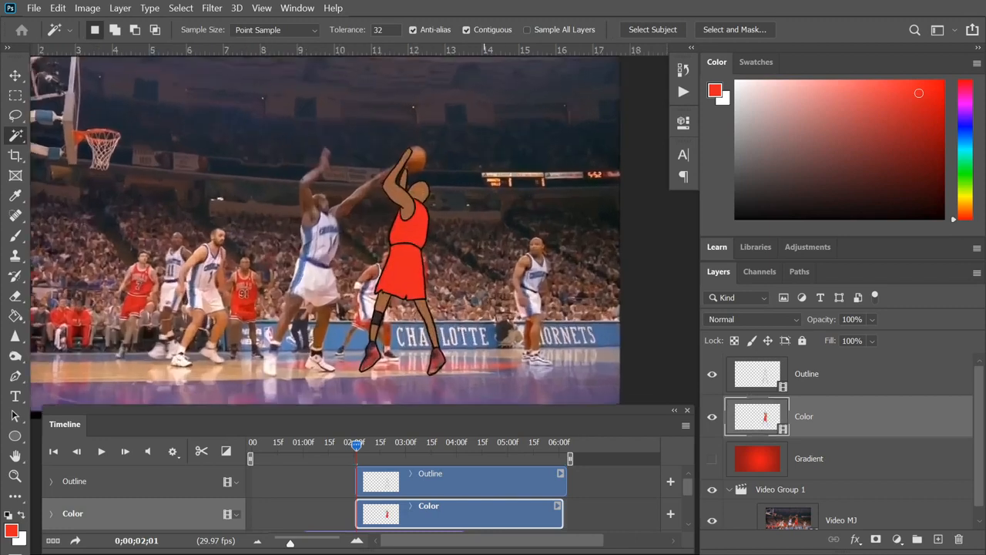
- Step forward through the frames from 0;00;02;00 to 0;00;02;14 to examine the colored artwork against the player's movement
key(Left)
key(Left)
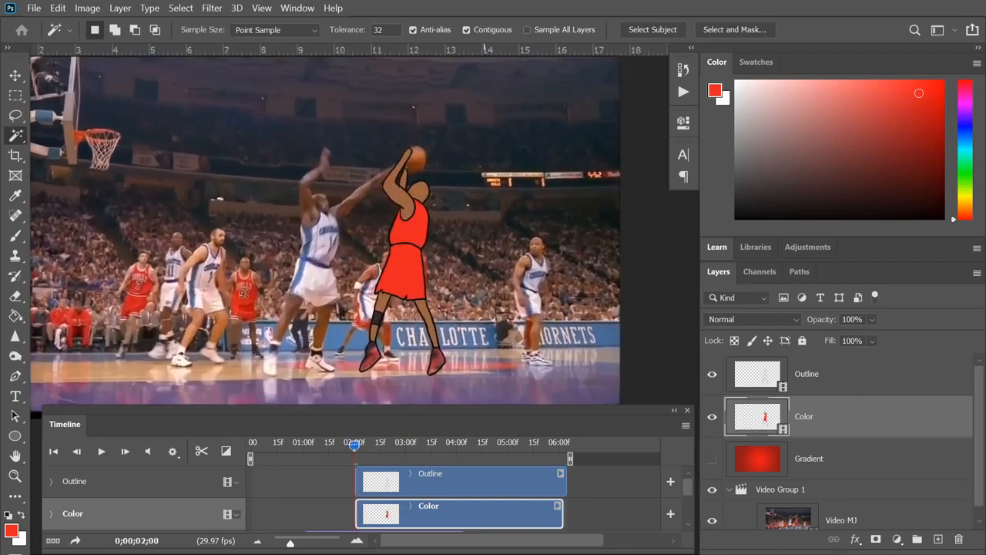
key(Right)
key(Right)
key(Right)
key(Right)
key(Right)
key(Right)
key(Right)
key(Right)
key(Right)
key(Right)
key(Right)
key(Right)
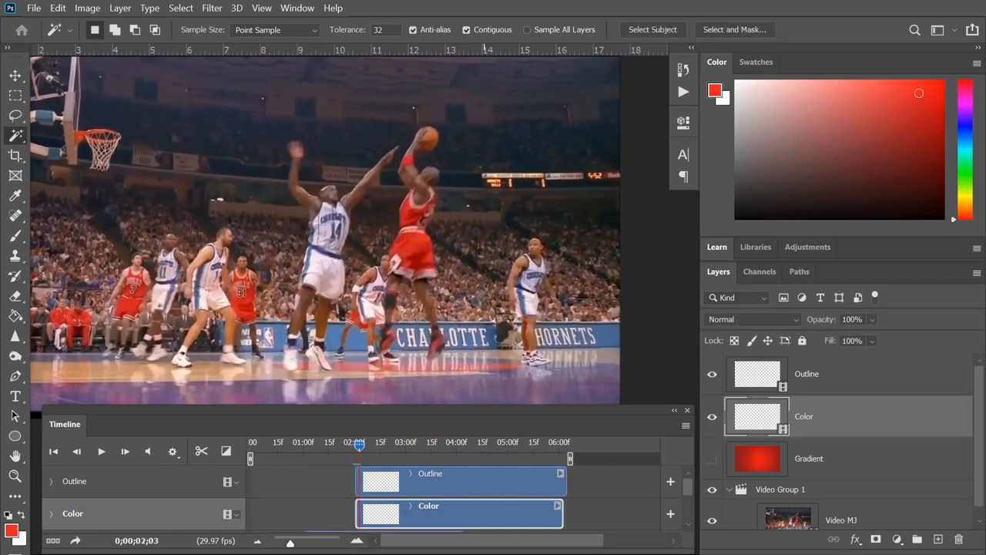
key(Right)
key(Right)
key(Right)
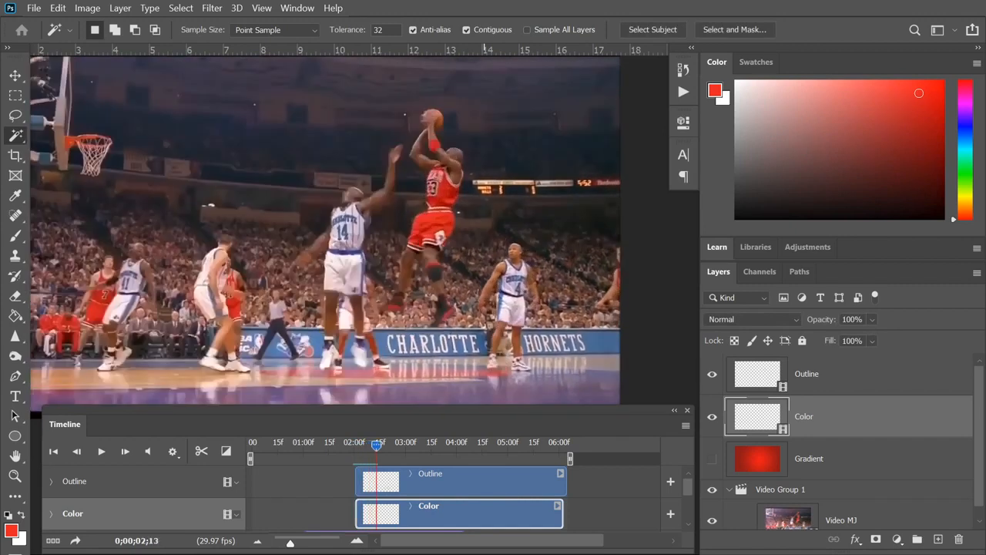
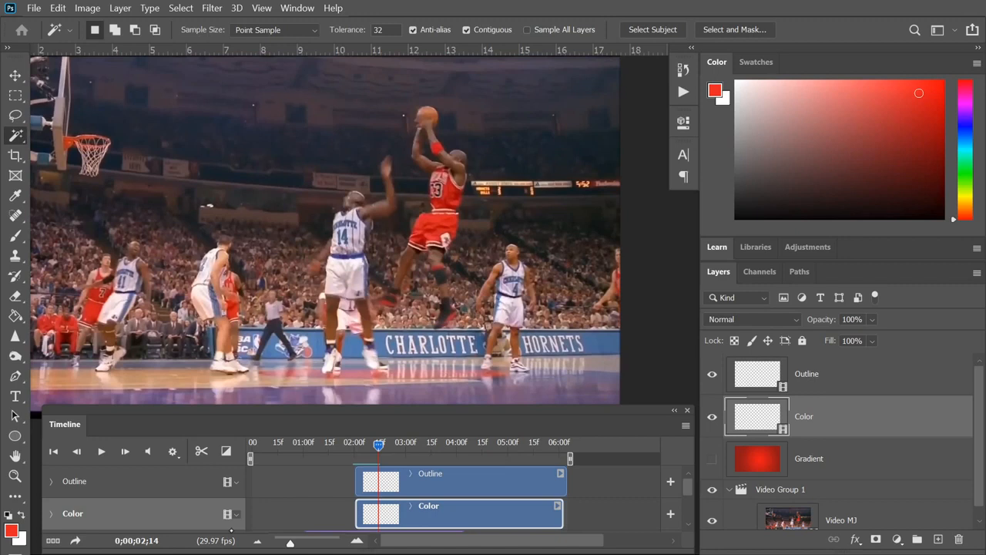
- Step back through the frames to 0;00;02;01 and recheck the copied player artwork against the footage
key(Left)
key(Left)
key(Left)
key(Left)
key(Left)
key(Left)
key(Left)
key(Left)
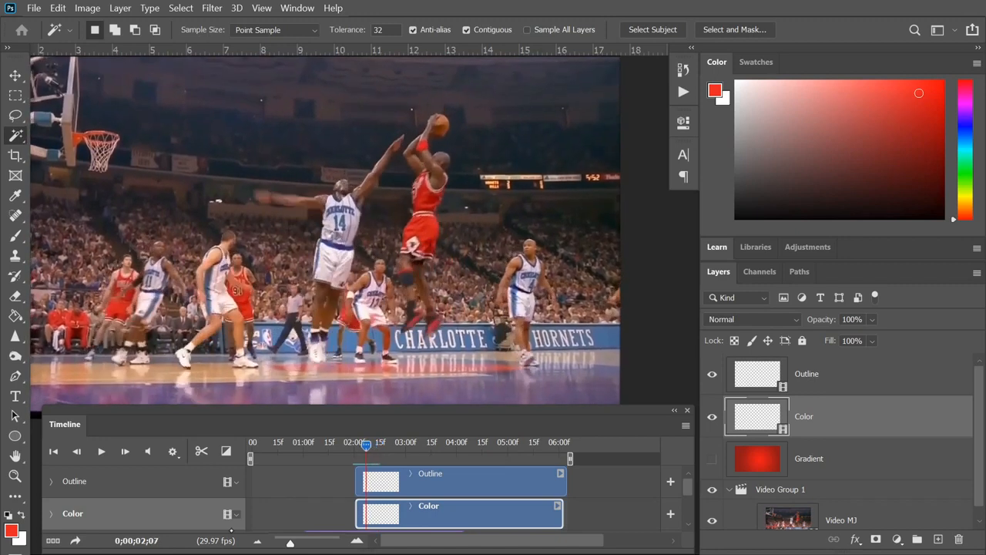
key(Left)
key(Left)
key(Left)
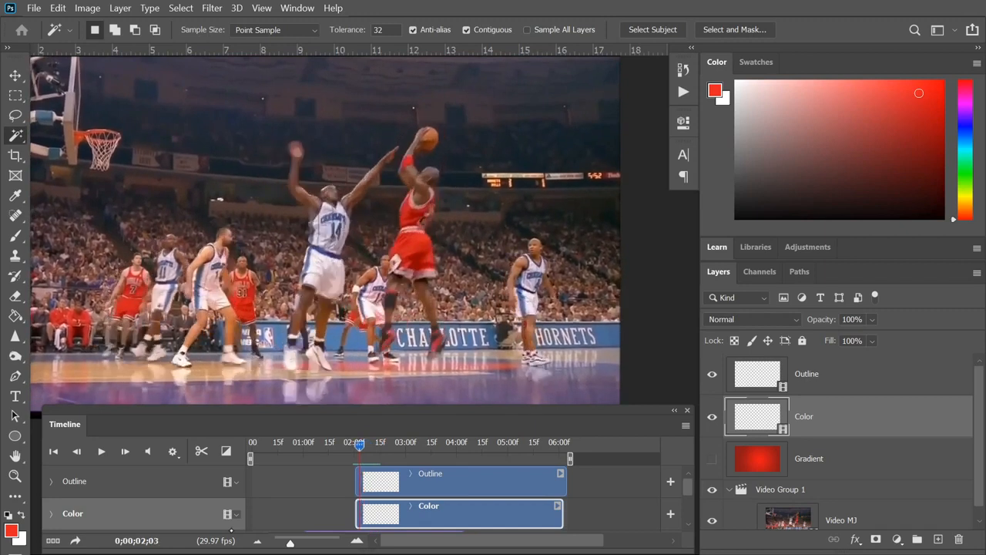
key(Left)
key(Left)
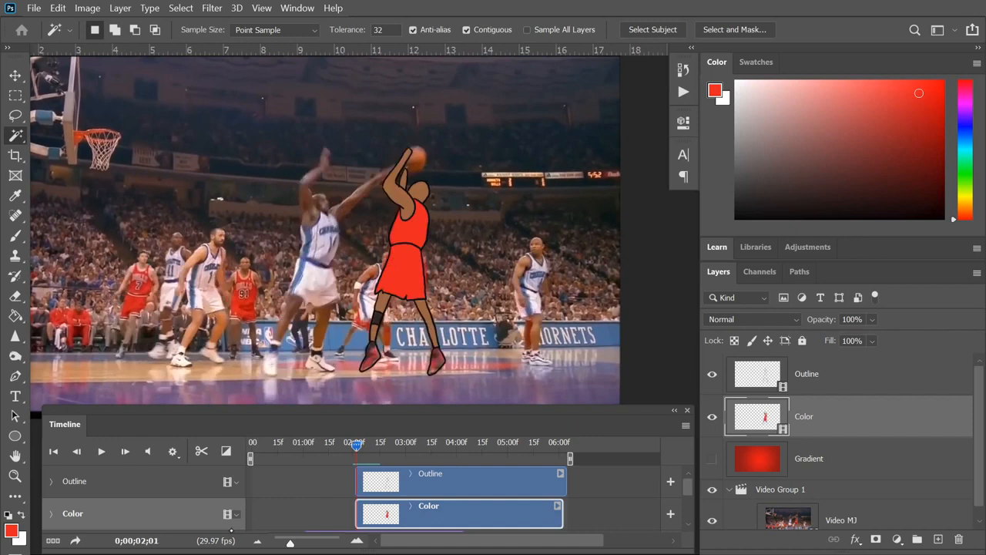
key(Right)
key(Left)
- Add a new blank video layer above the Color layer and name it Ball
key(ctrl+plus)
key(ctrl+plus)
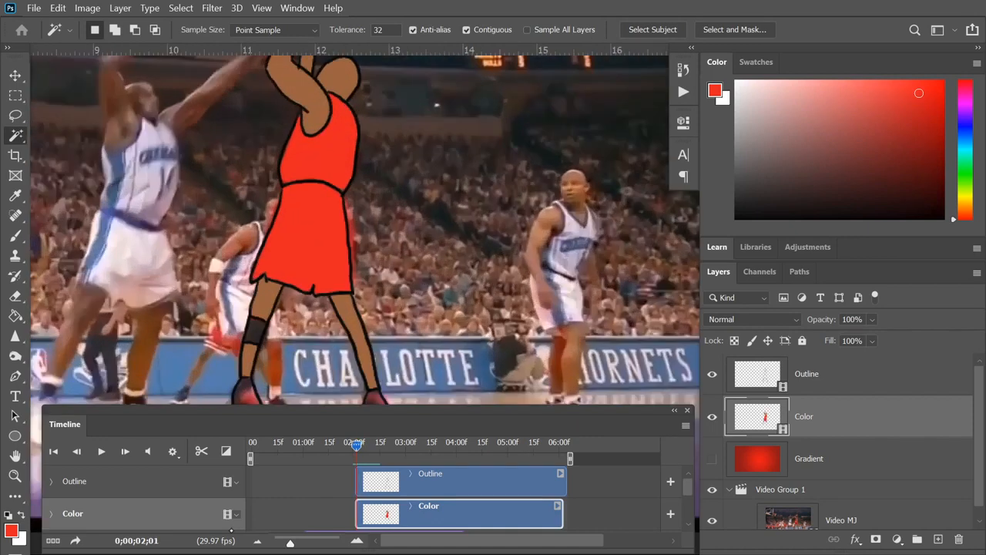
drag(460, 186, 538, 307)
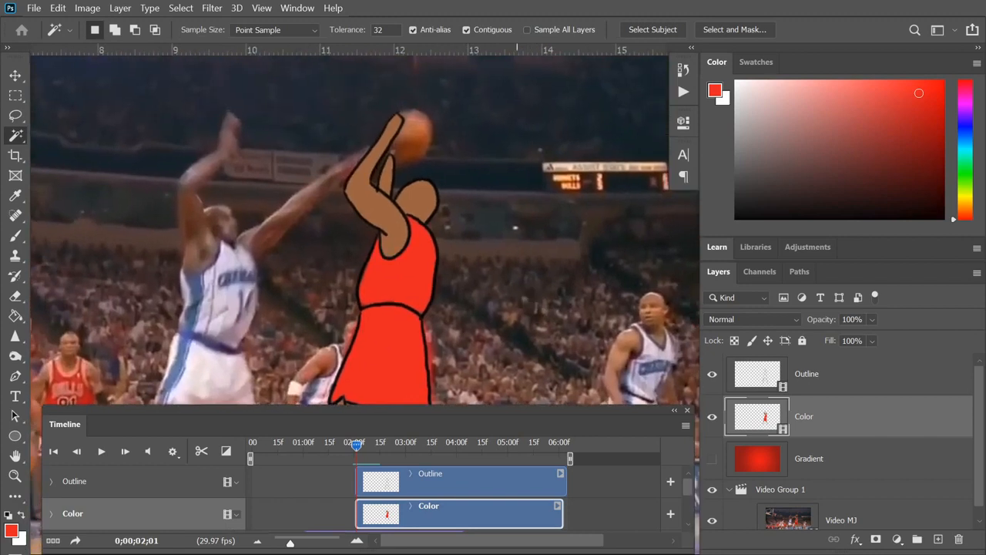
click(120, 9)
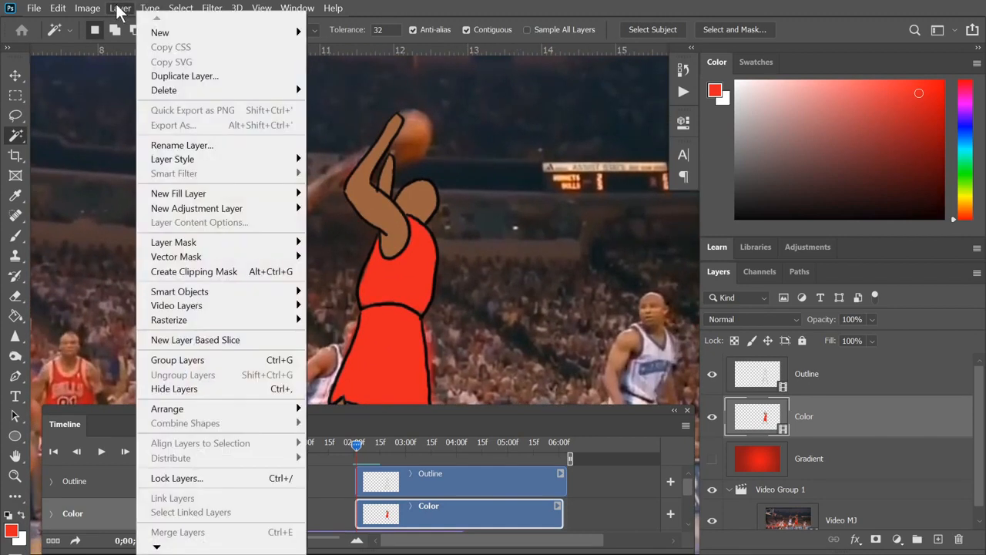
mouse_move(222, 306)
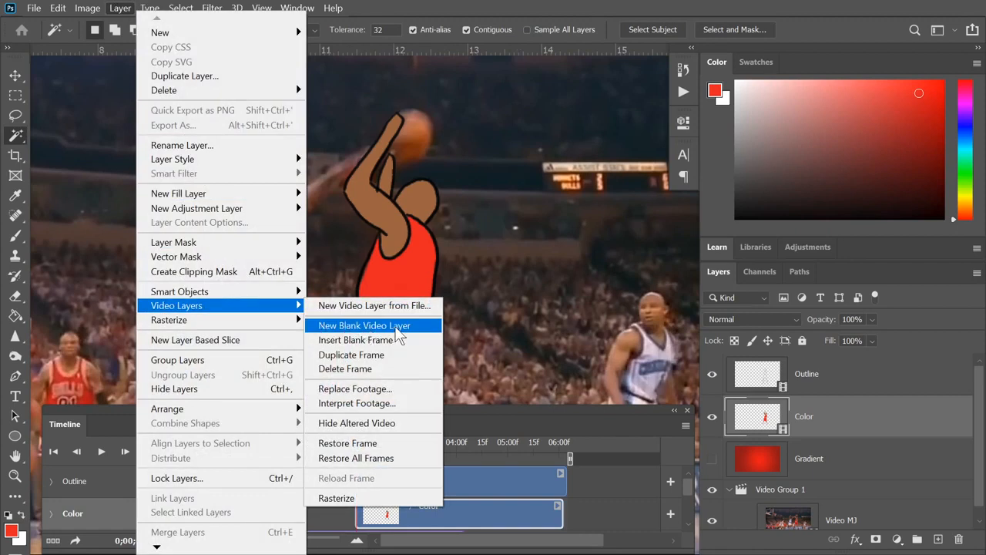
click(400, 328)
double_click(807, 416)
text(Ball)
key(Return)
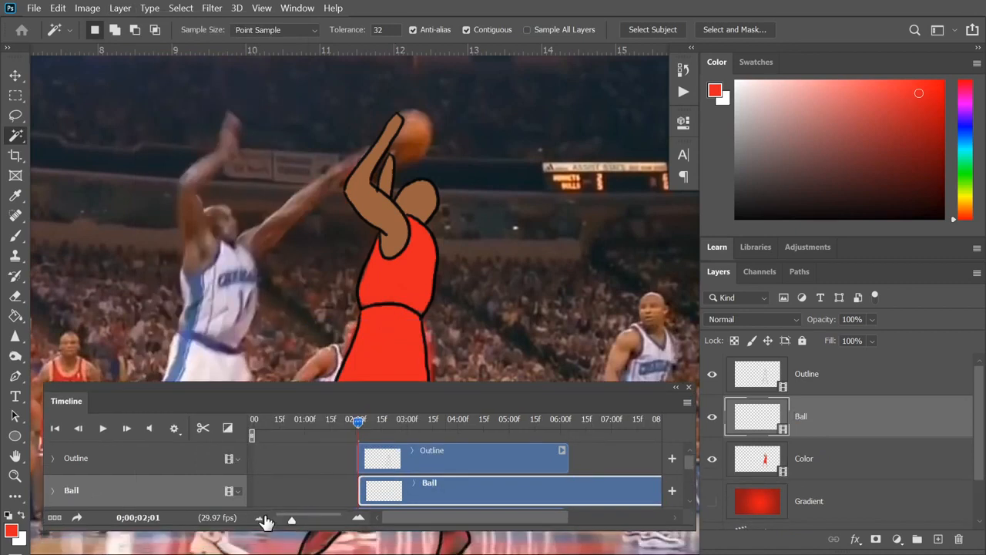
- Trim the Ball clip to match the Outline clip's length and move its start to 0;00;02;00
click(260, 517)
drag(506, 483, 445, 487)
click(358, 517)
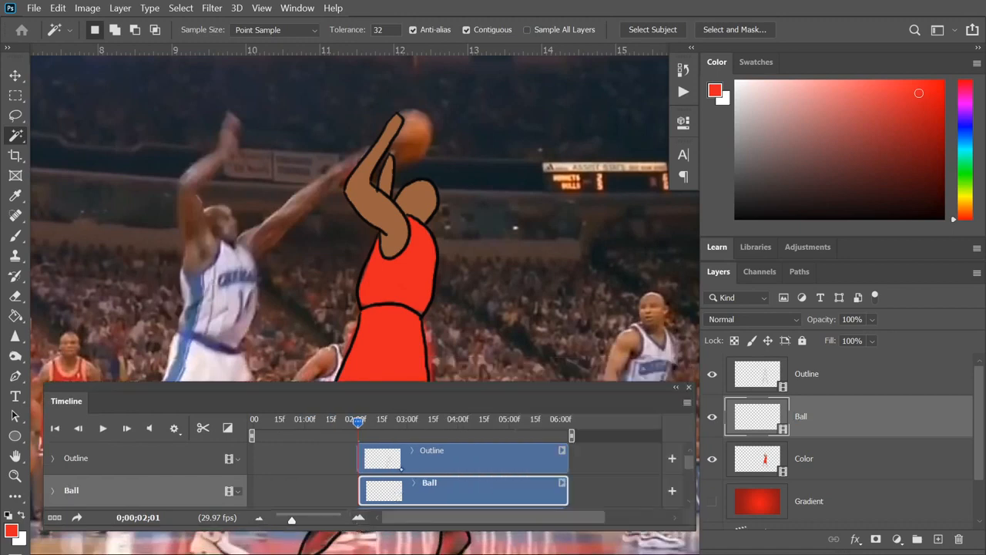
key(Left)
drag(475, 483, 473, 497)
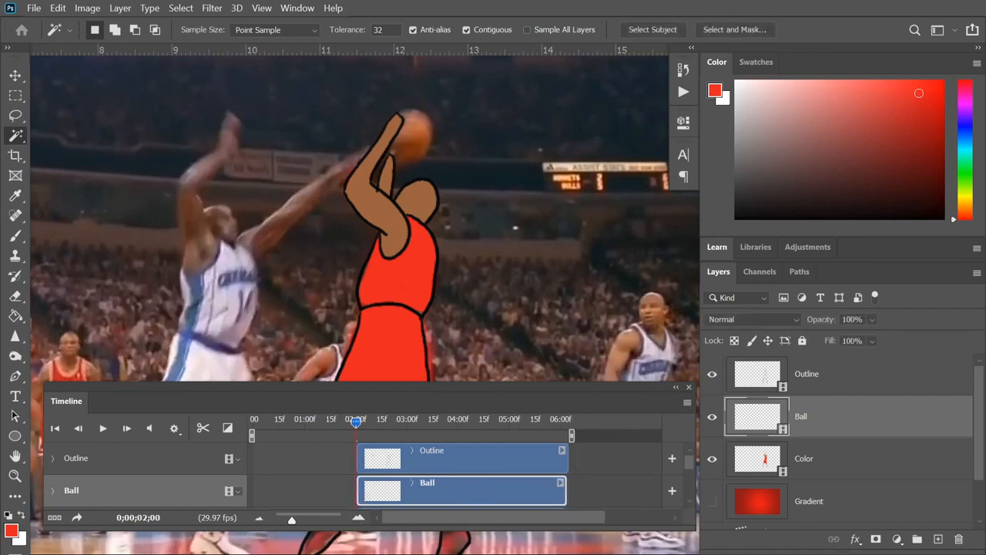
drag(574, 383, 579, 413)
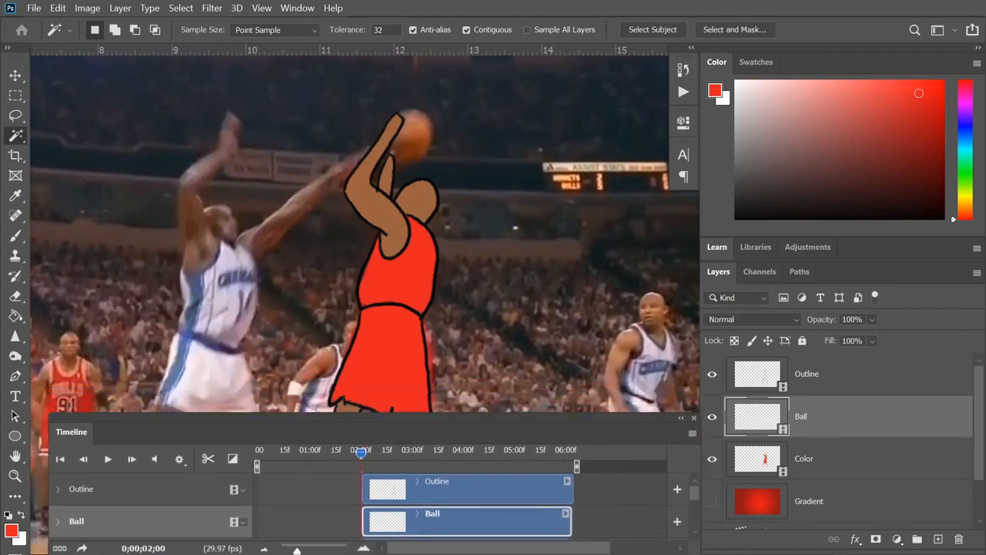
- Draw a circular path about 51 px in diameter around the basketball with the Ellipse tool in Path mode
click(14, 236)
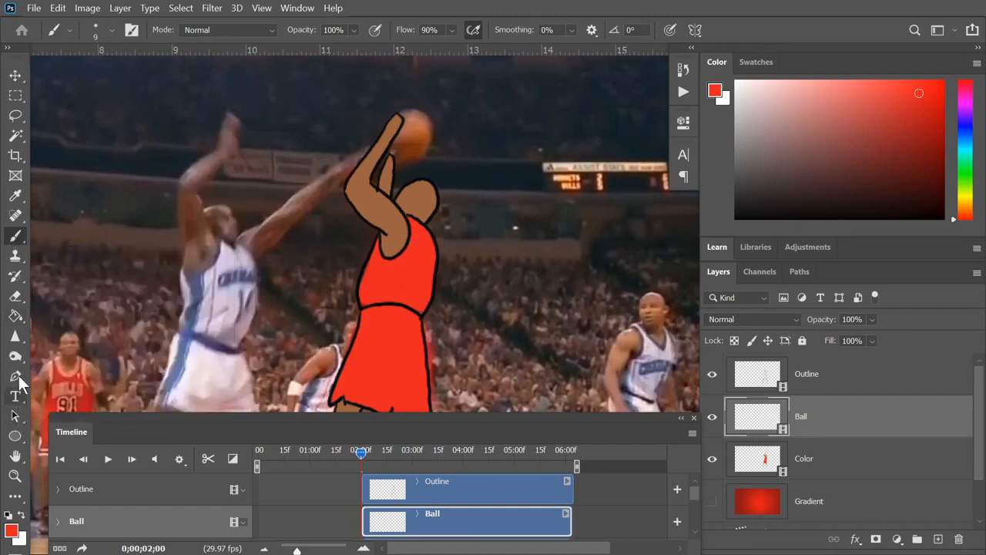
click(17, 378)
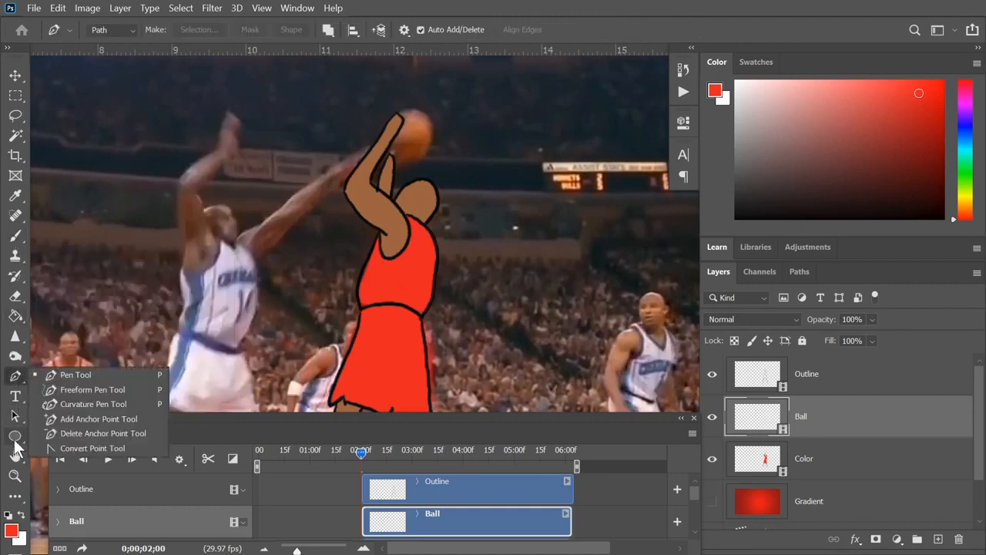
click(15, 440)
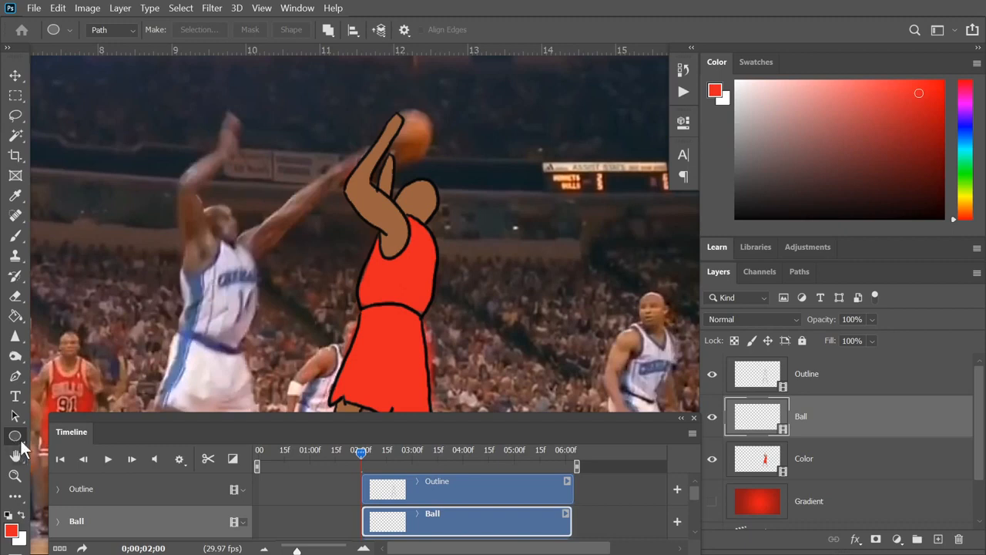
right_click(23, 439)
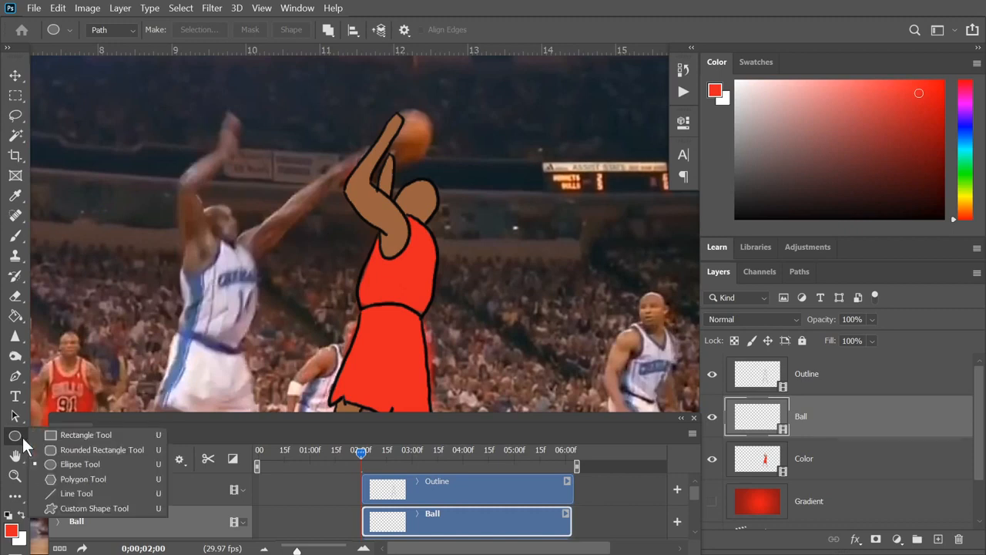
click(57, 464)
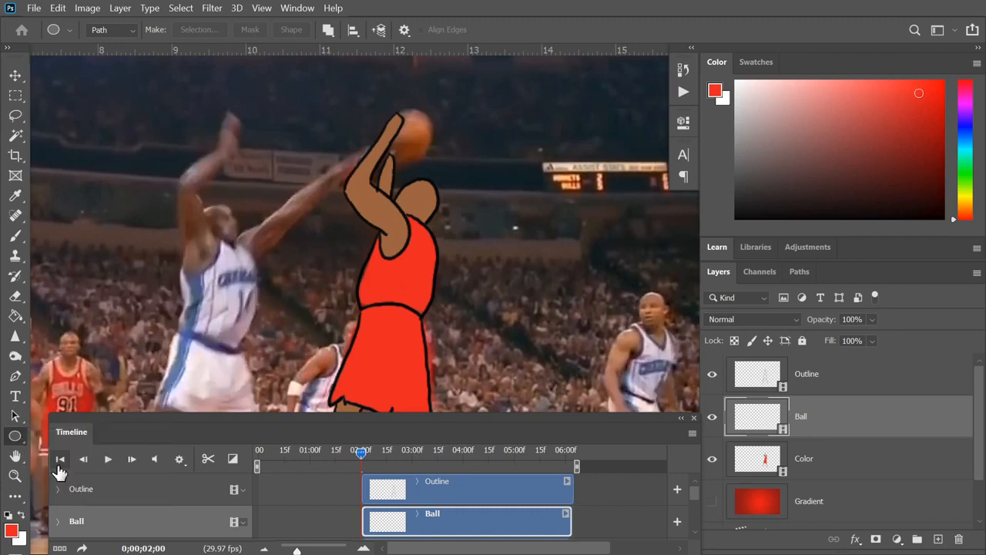
scroll(503, 304, up, 1)
drag(523, 193, 551, 281)
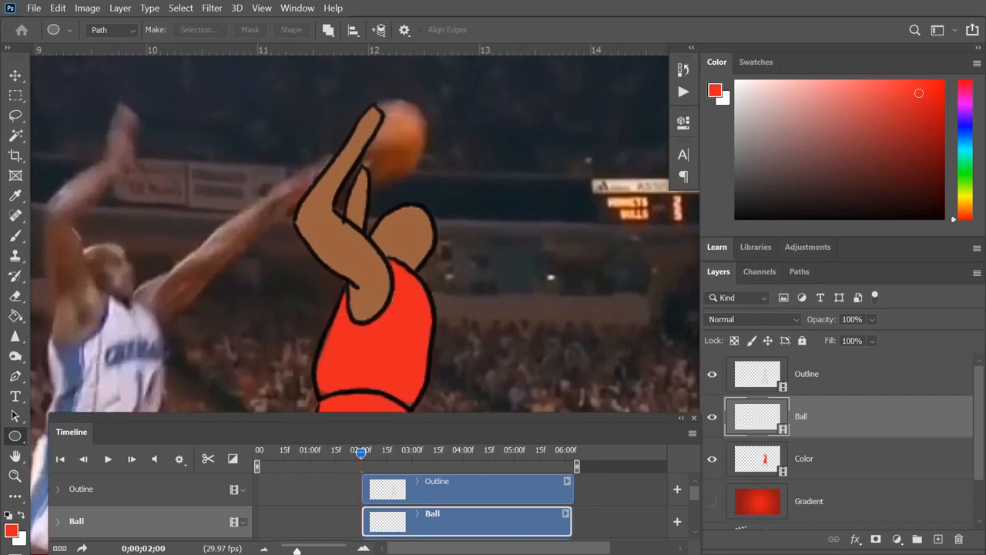
click(116, 29)
click(115, 29)
click(116, 30)
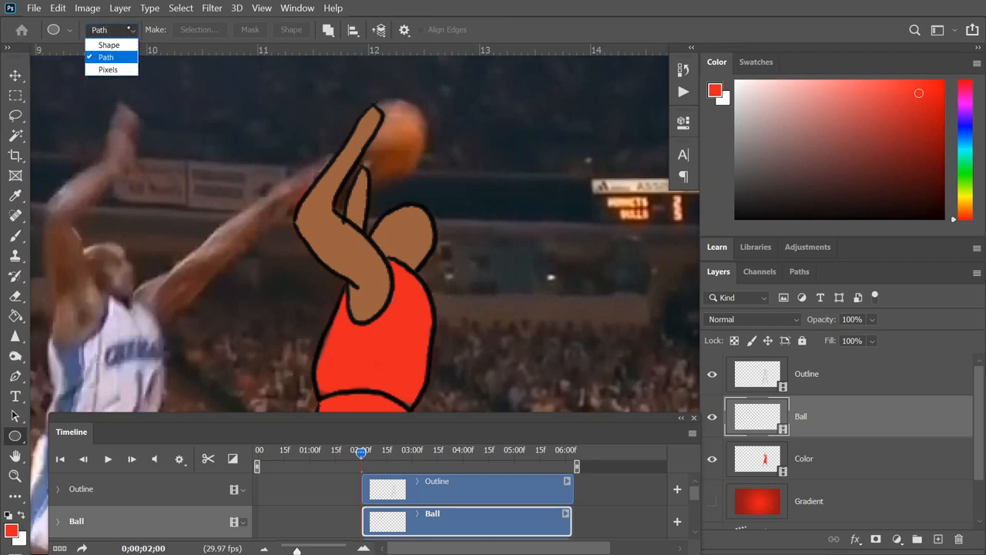
click(111, 46)
click(128, 32)
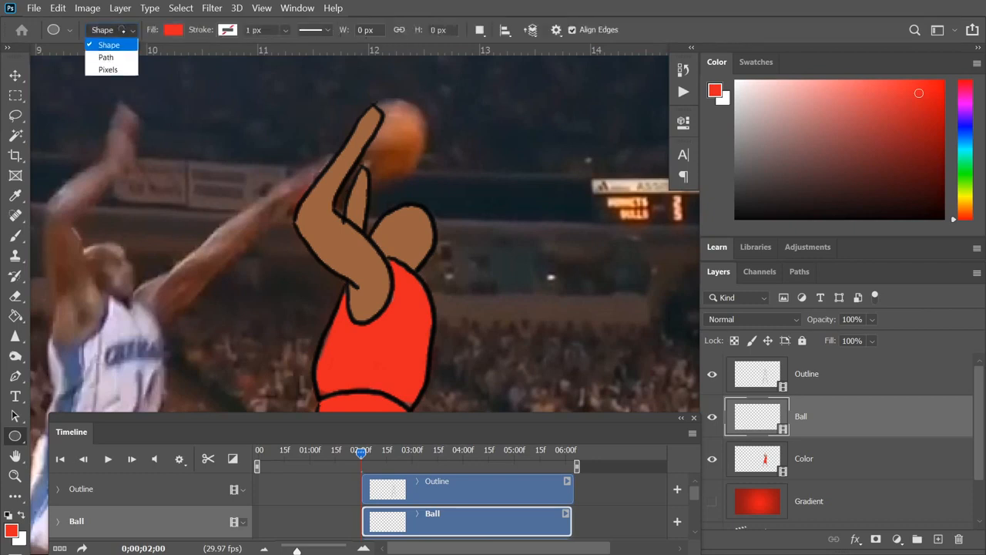
click(114, 58)
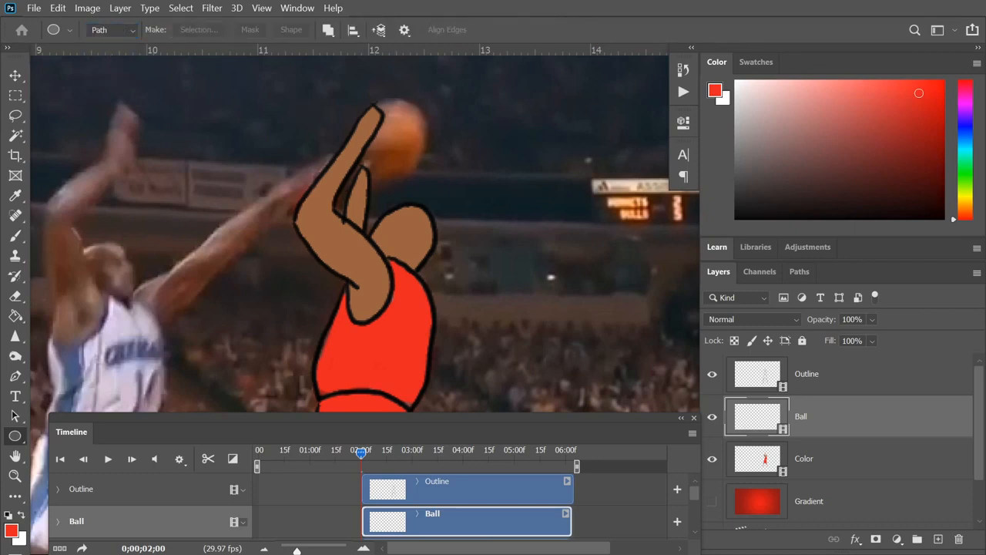
drag(364, 104, 437, 184)
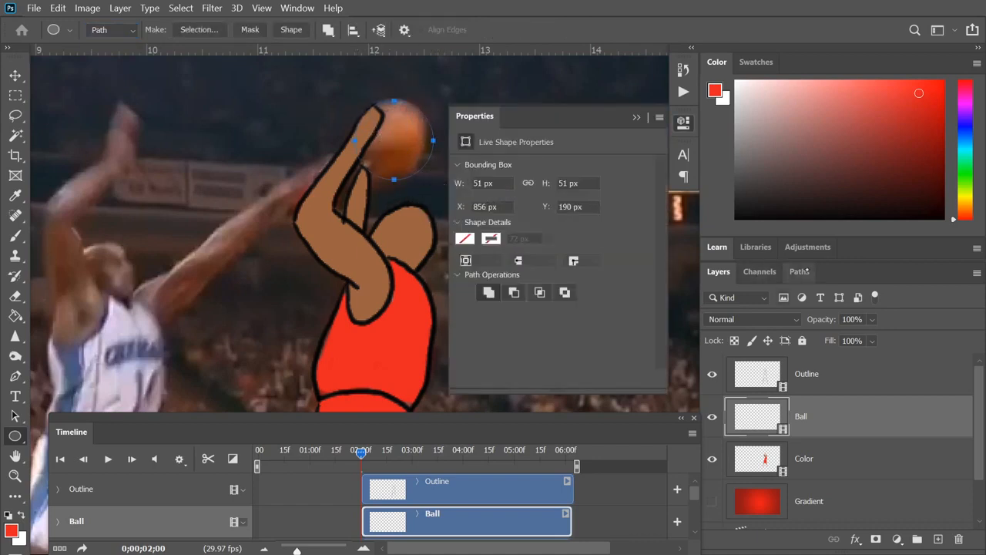
- Save the circular work path and rename it Ball Path
click(799, 272)
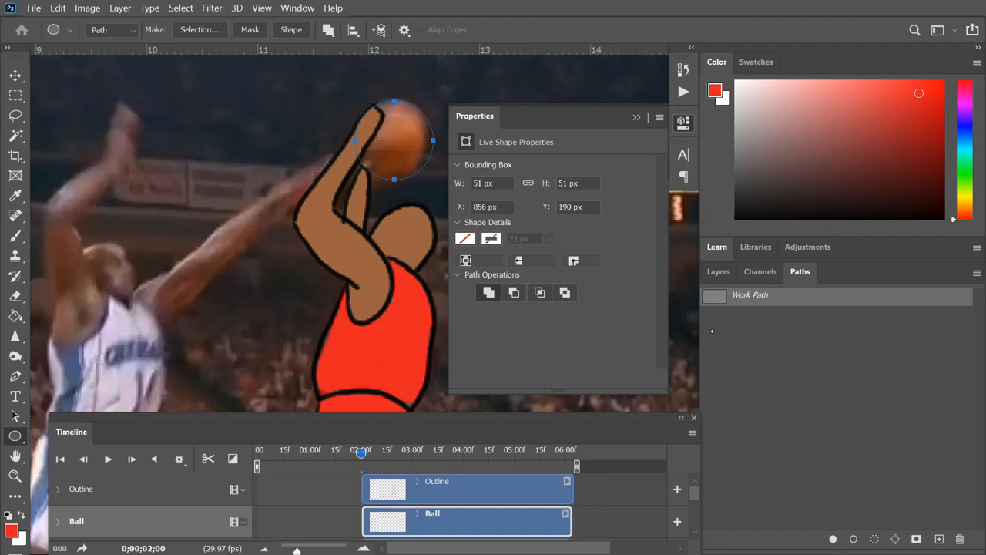
drag(753, 300, 939, 539)
double_click(738, 296)
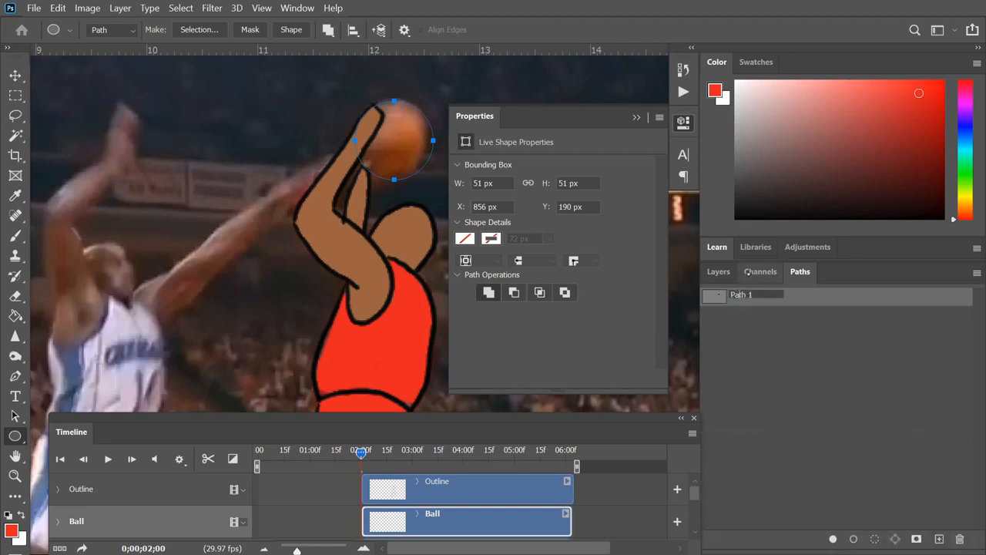
text(Ball Path)
key(Return)
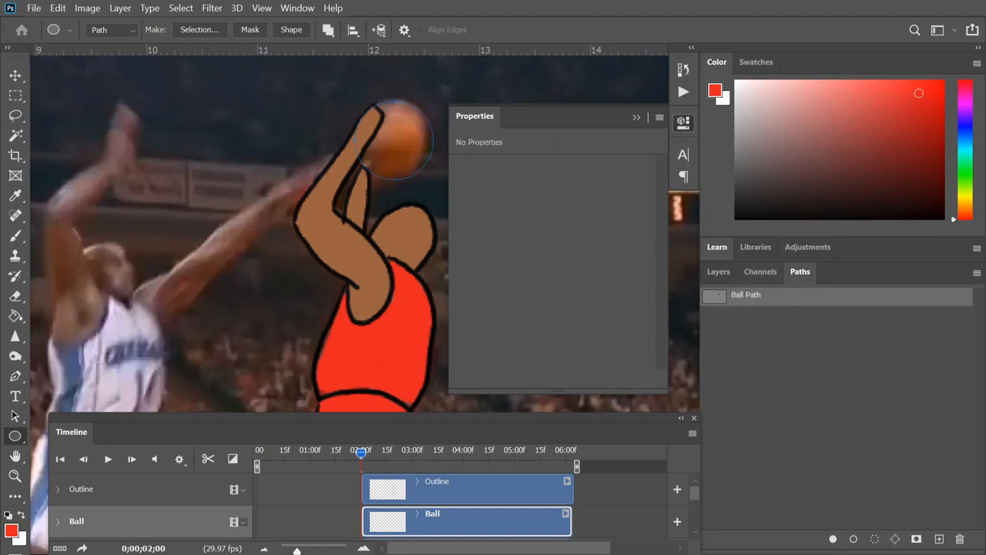
- Load the Ball Path as a selection and return to the Ball layer
click(718, 271)
click(799, 271)
ctrl+click(718, 298)
click(718, 271)
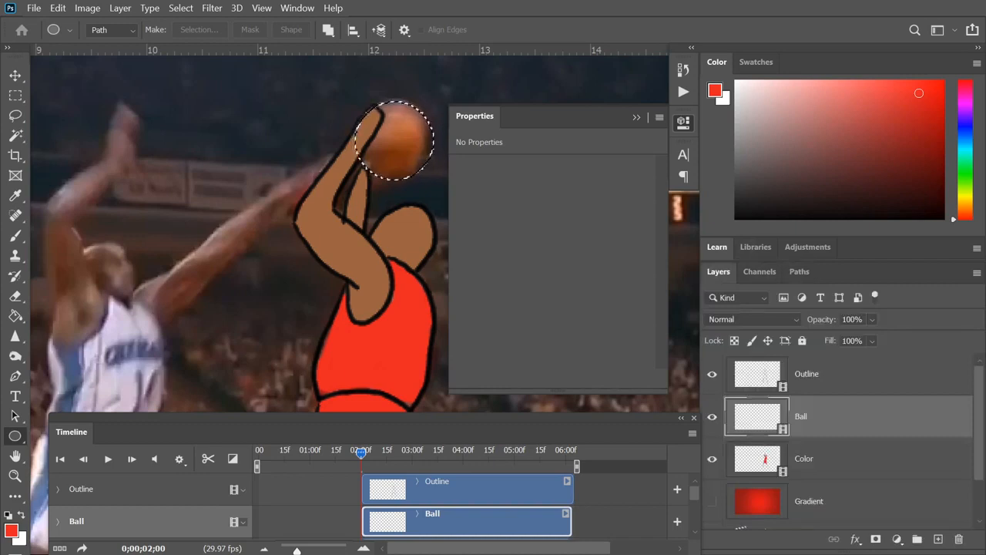
- Fill the circular selection on the Ball layer with bright orange in Normal mode at 100% opacity
key(shift+F5)
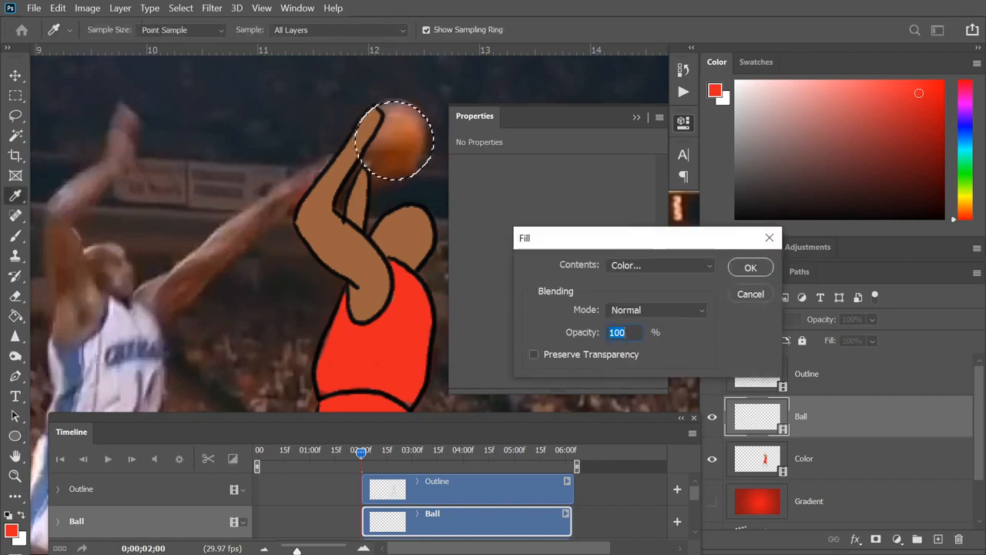
click(661, 265)
click(640, 303)
click(729, 259)
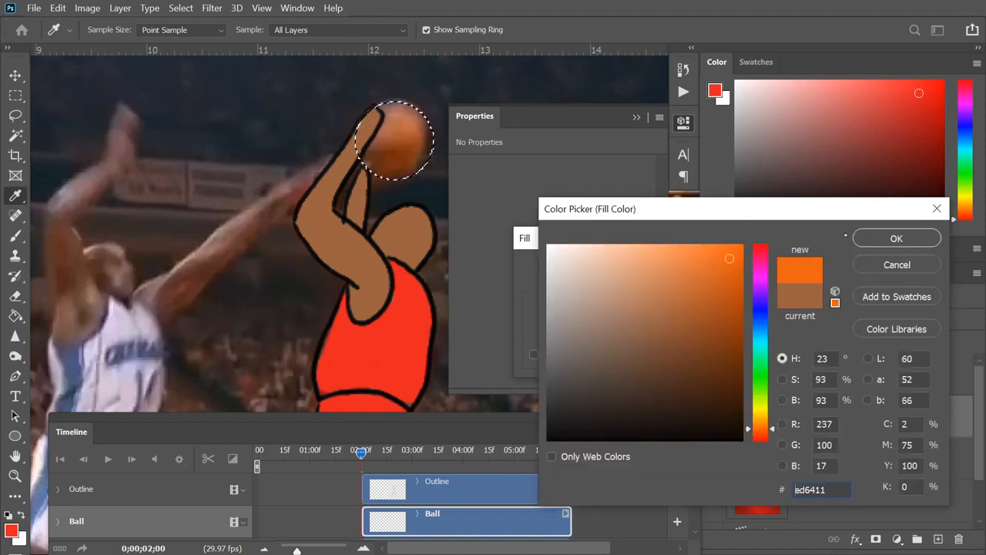
drag(729, 259, 741, 245)
click(882, 238)
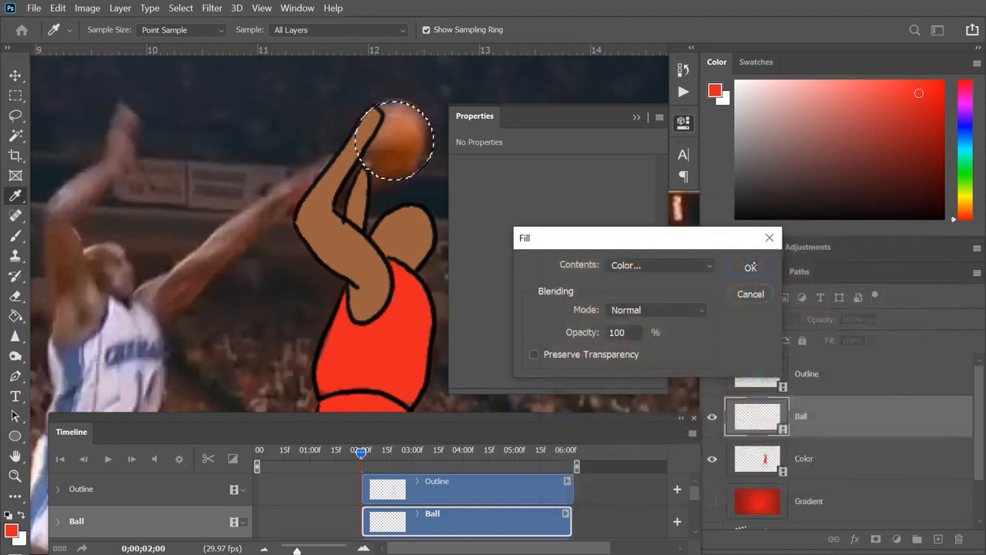
click(750, 267)
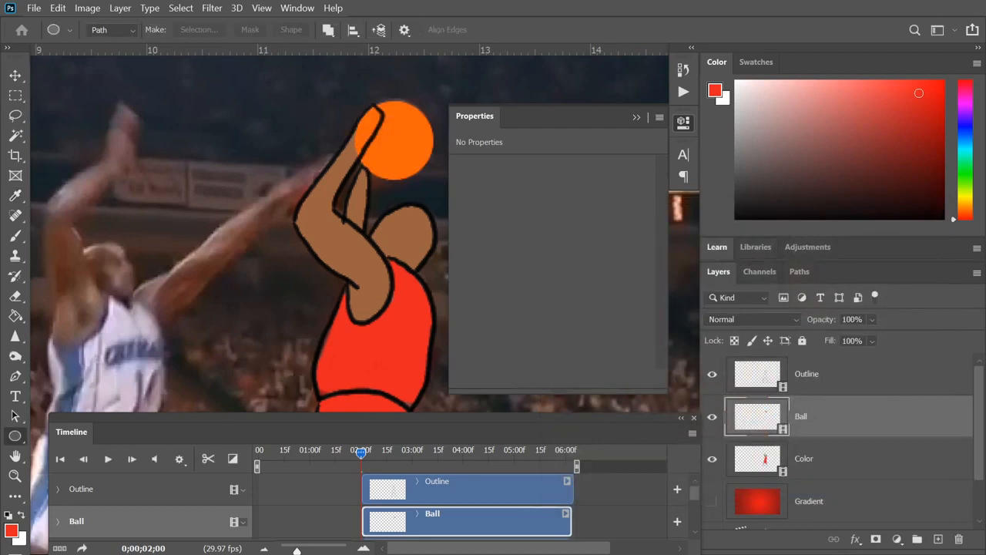
- Move the Ball layer beneath the Color layer and hide the Color layer
key(ctrl+bracketleft)
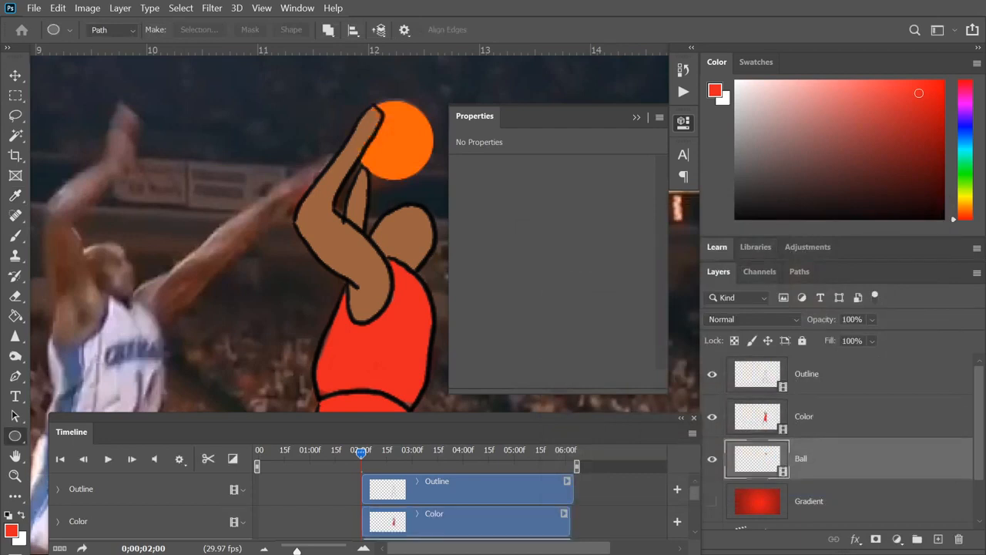
click(684, 123)
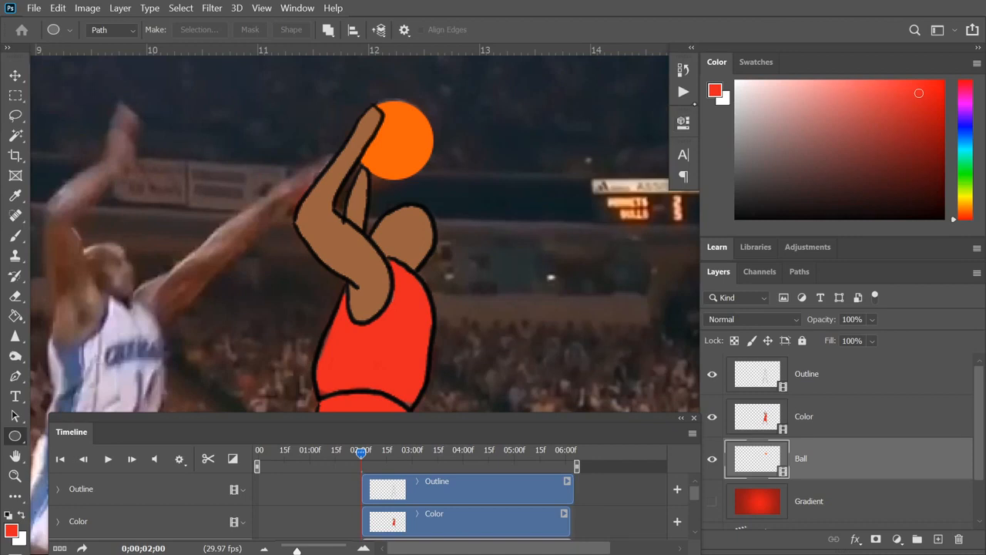
key(ctrl+minus)
drag(534, 304, 527, 238)
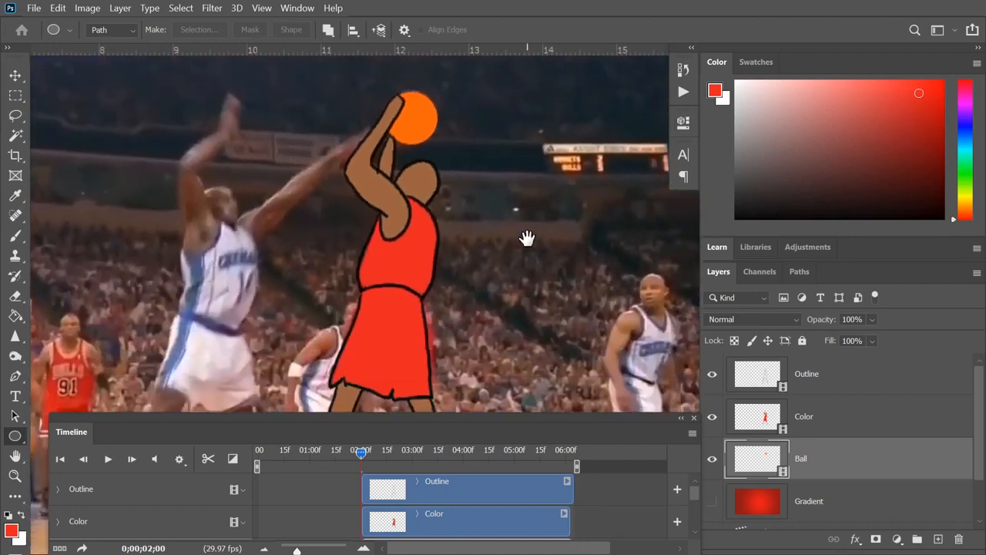
key(ctrl+minus)
key(ctrl+minus)
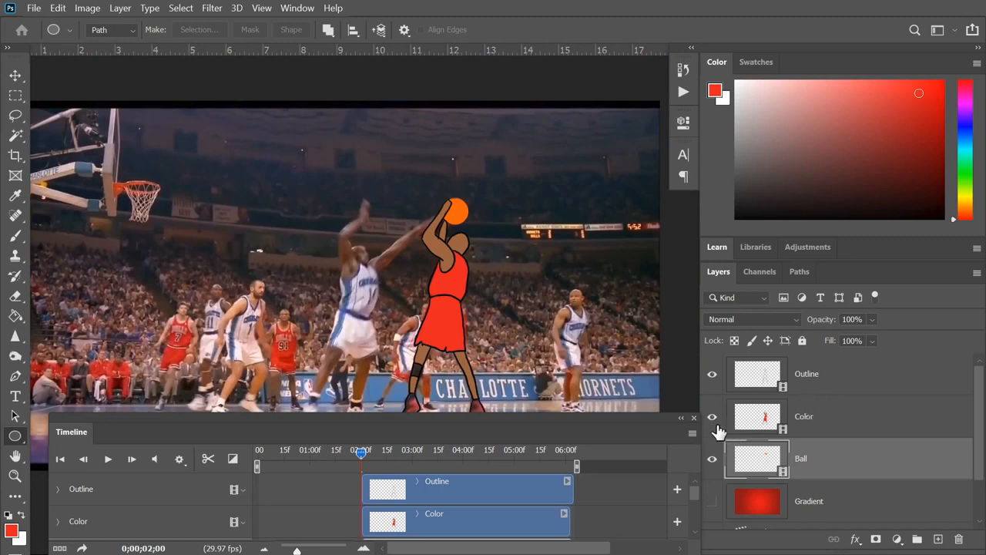
click(805, 417)
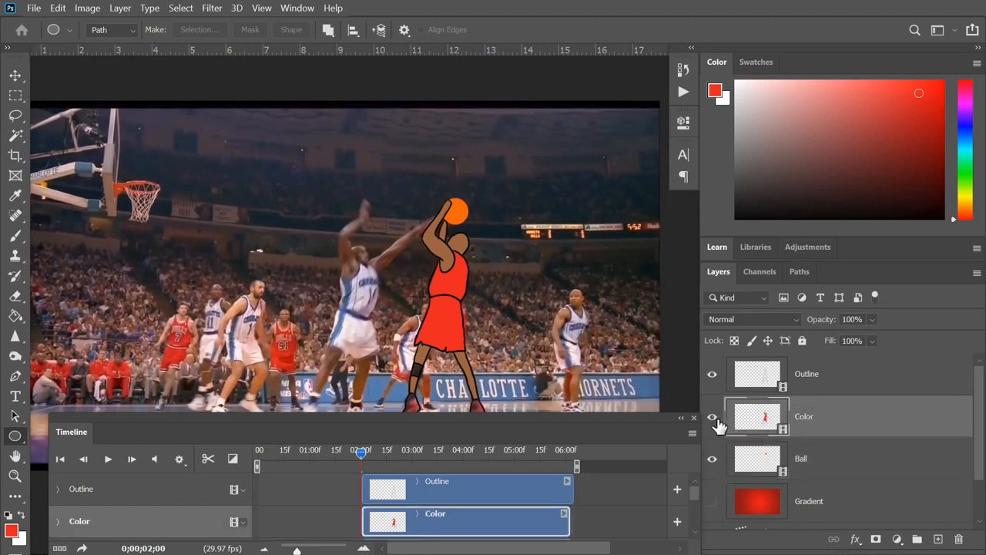
click(713, 417)
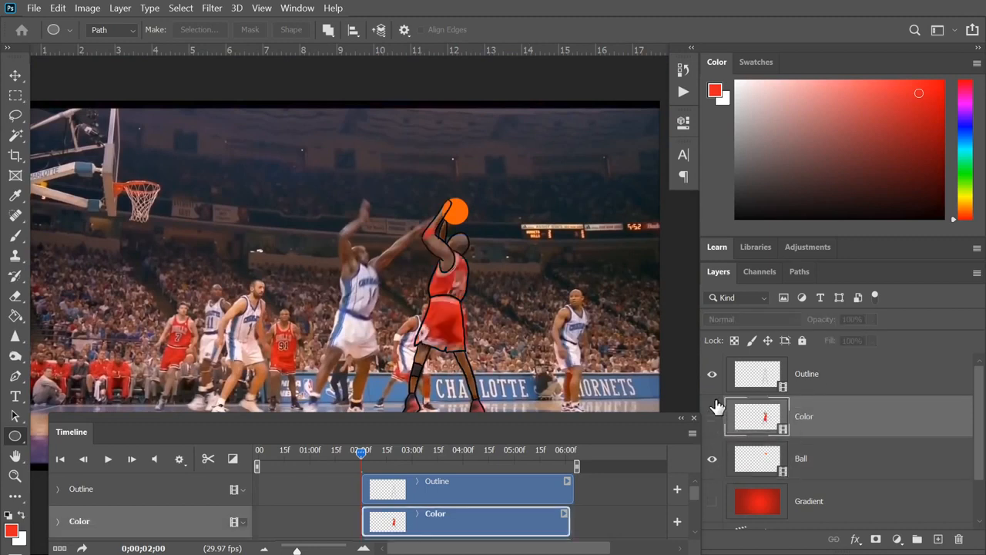
- Add a white Color Overlay at 100% opacity to the Outline layer
click(753, 375)
scroll(506, 308, up, 2)
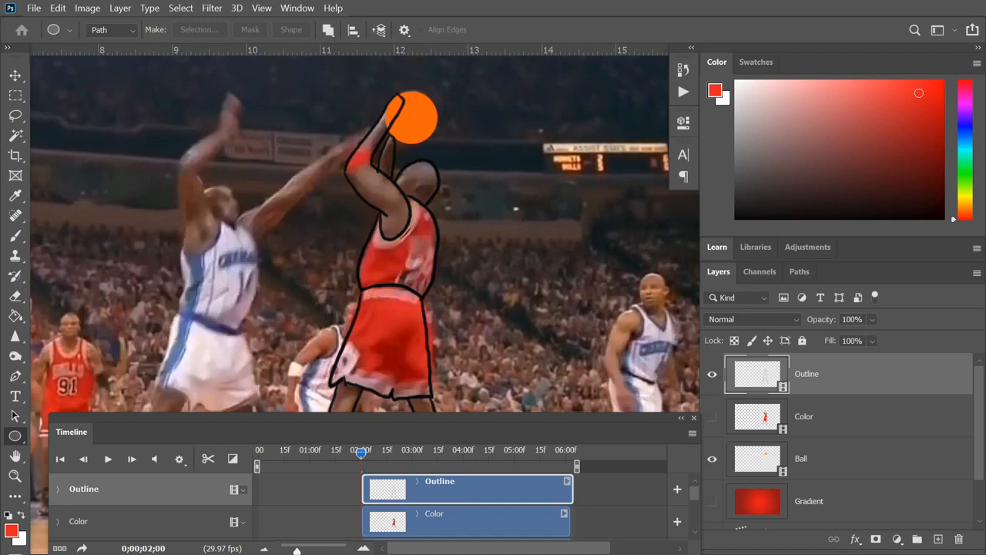
double_click(932, 377)
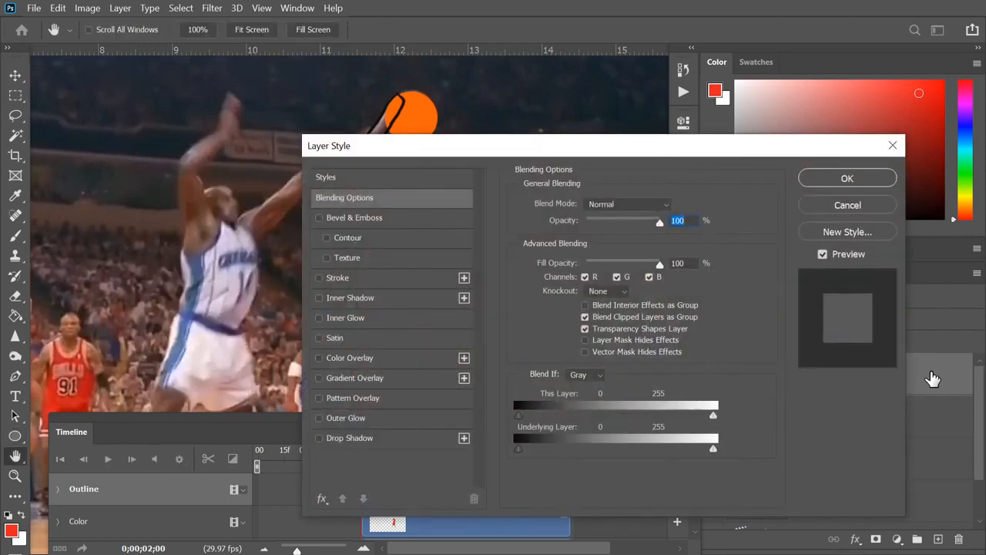
drag(484, 143, 680, 92)
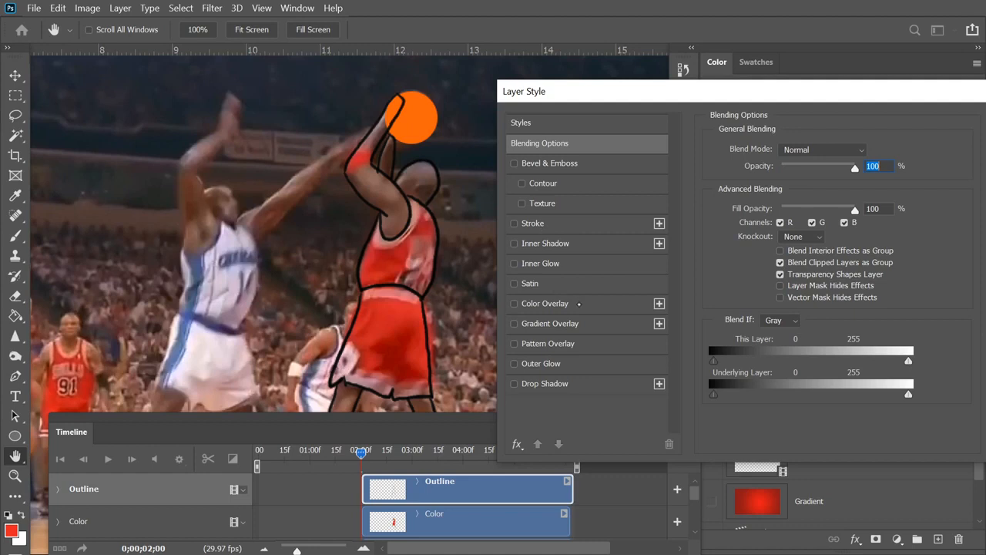
click(579, 303)
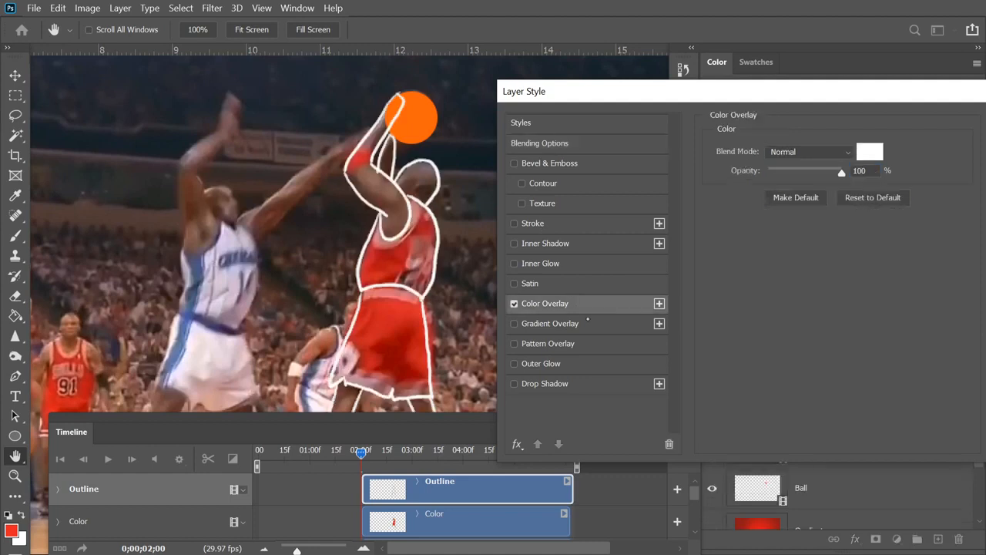
- Try green as the Outline layer's overlay color before returning it to white (ffffff)
click(870, 152)
click(761, 374)
click(706, 295)
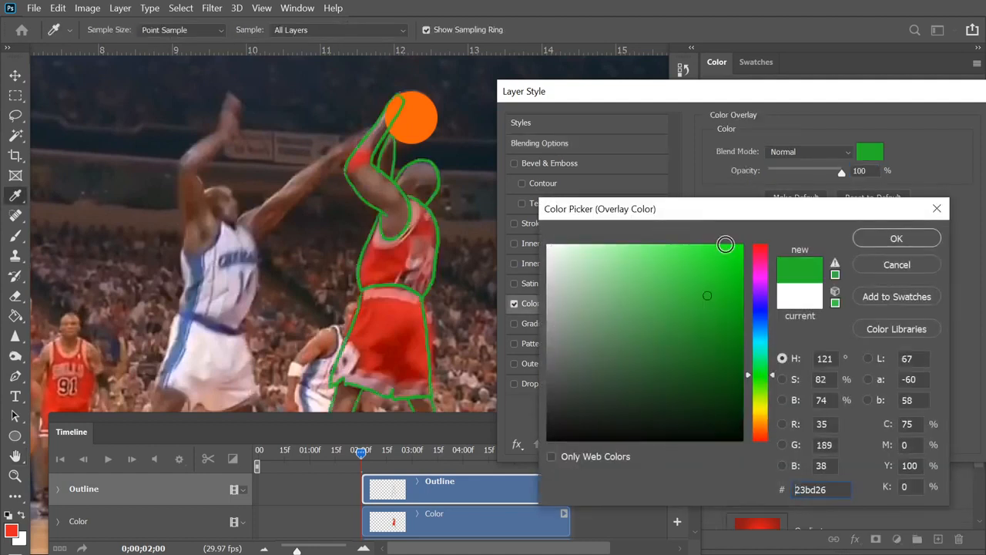
drag(669, 301, 533, 200)
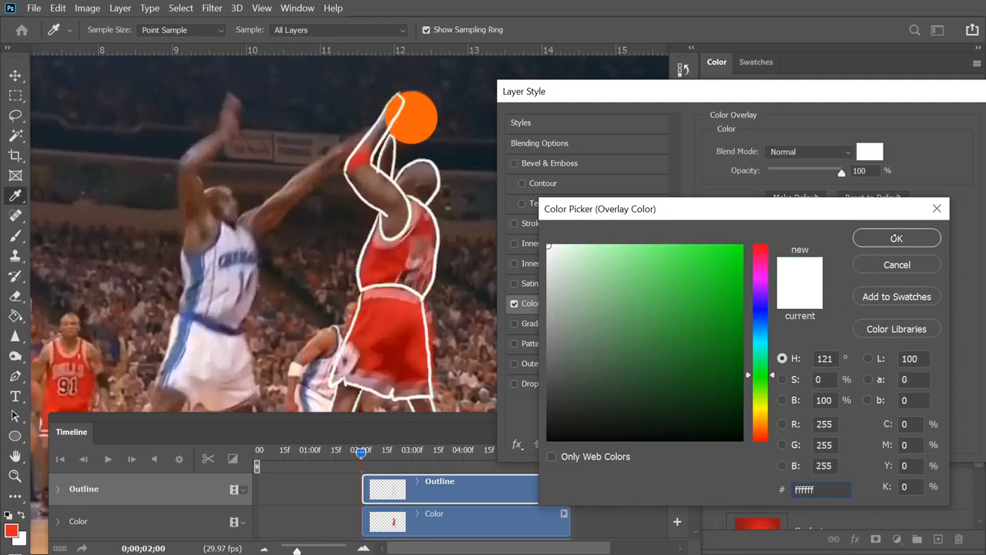
key(Return)
click(514, 383)
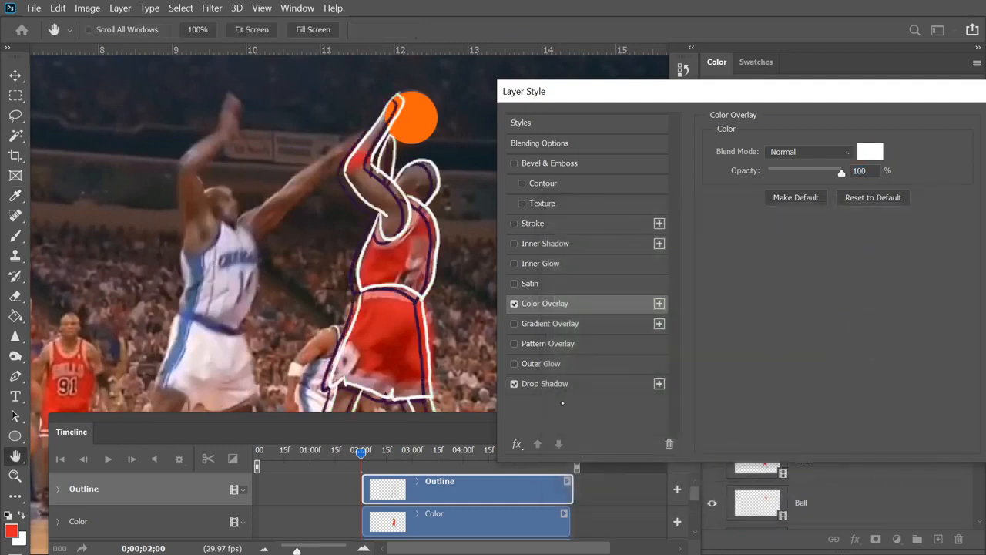
click(582, 383)
click(514, 383)
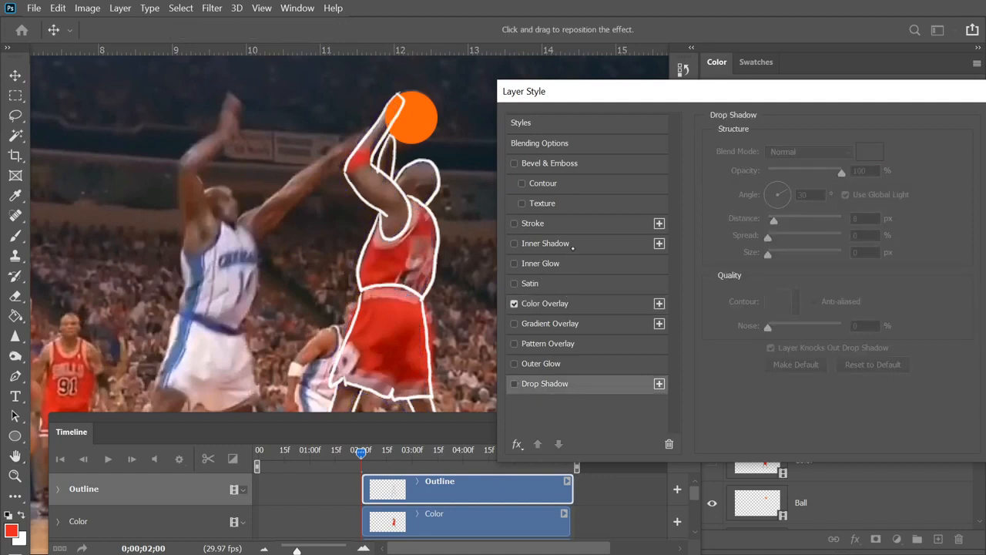
- Apply an Outer Glow to the Outline layer with color fff6f6, size 24 px and opacity 17%
click(541, 363)
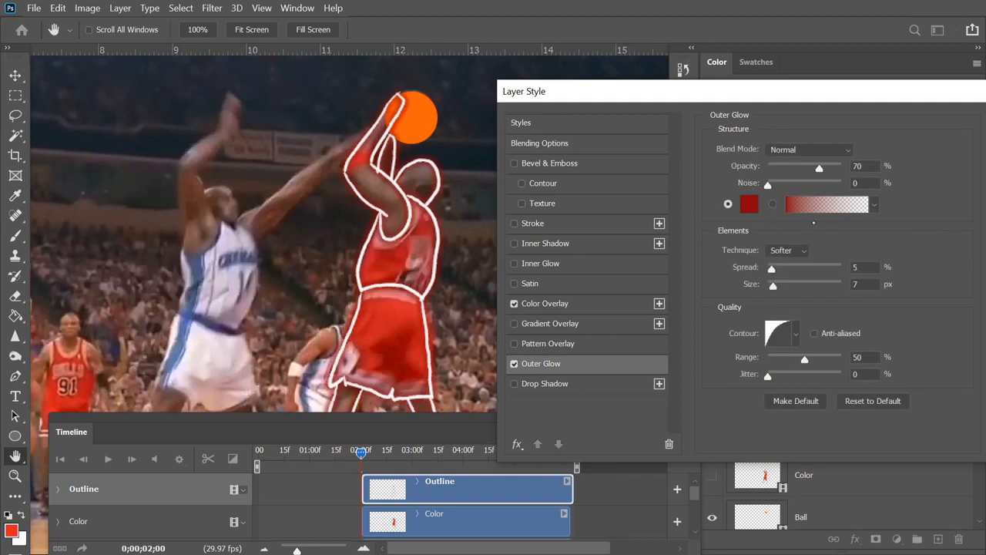
click(749, 203)
click(553, 245)
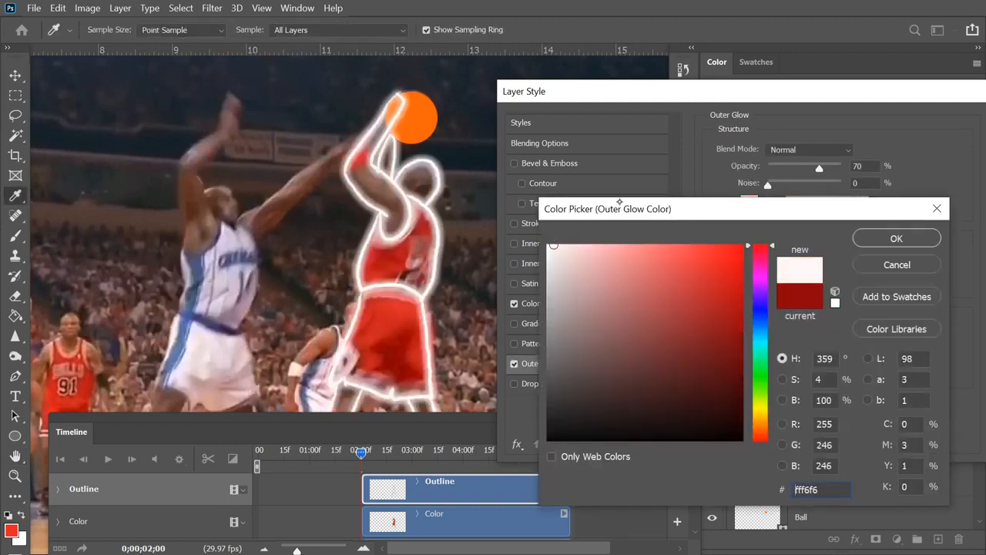
click(896, 238)
mouse_move(775, 287)
mouse_down()
mouse_move(793, 286)
mouse_move(779, 286)
mouse_up()
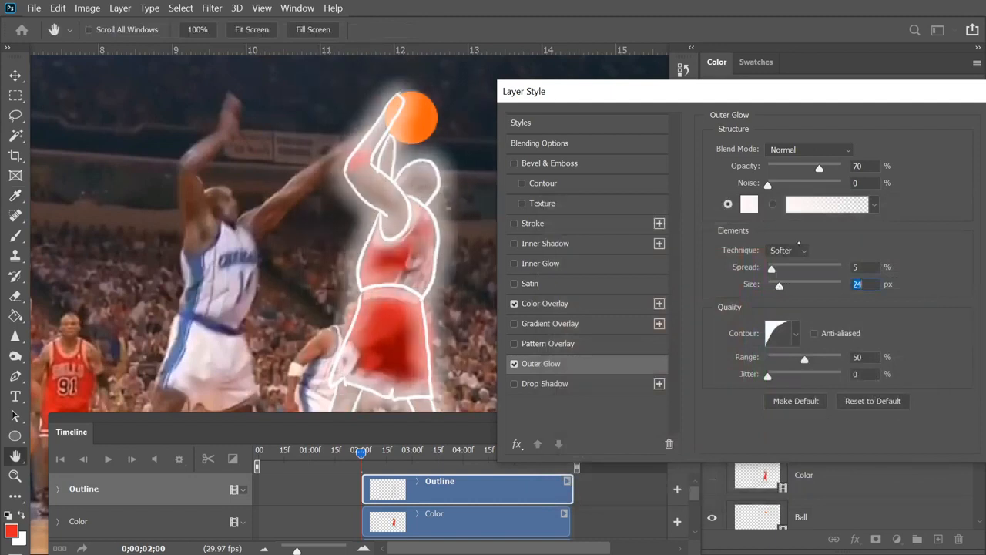
drag(819, 167, 780, 168)
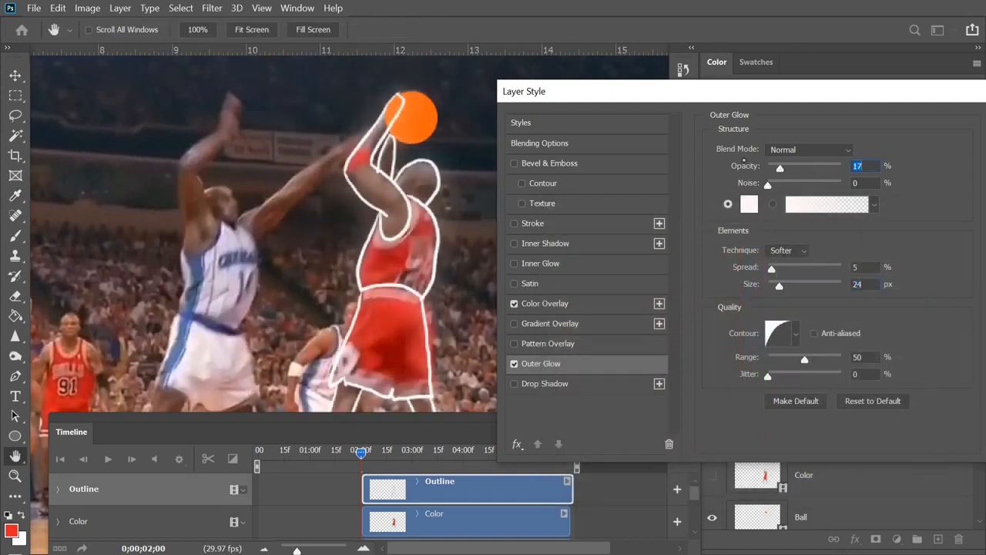
drag(882, 92, 732, 100)
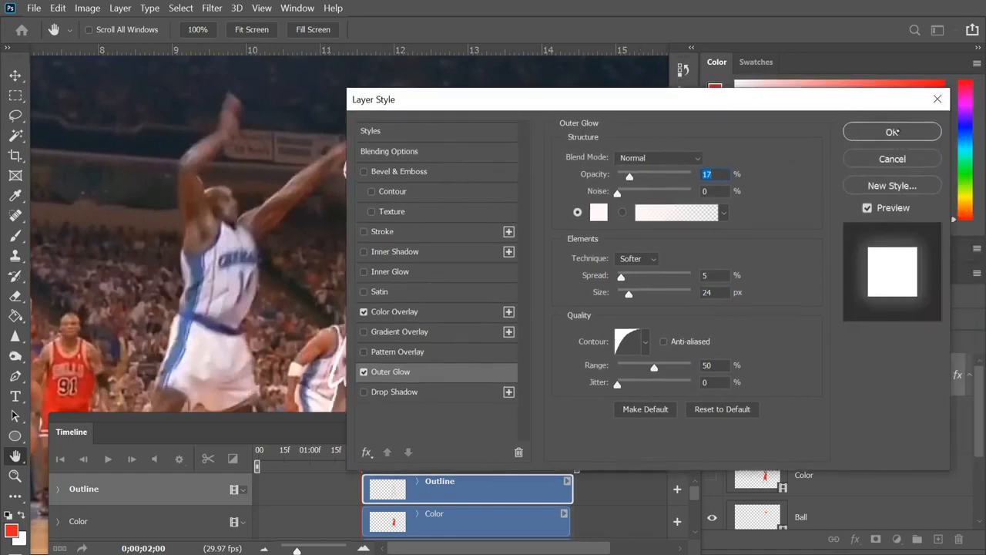
click(895, 131)
- Step back and forth through the frames around 0;00;02;00 to check the styled outline over the footage
key(Left)
key(Right)
key(Right)
key(Right)
key(Right)
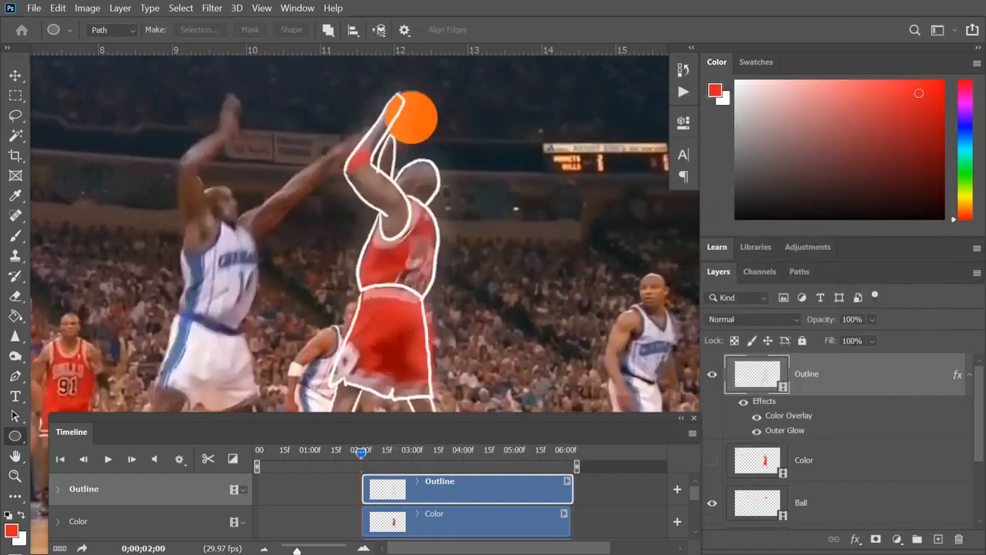
key(Left)
key(Left)
key(Left)
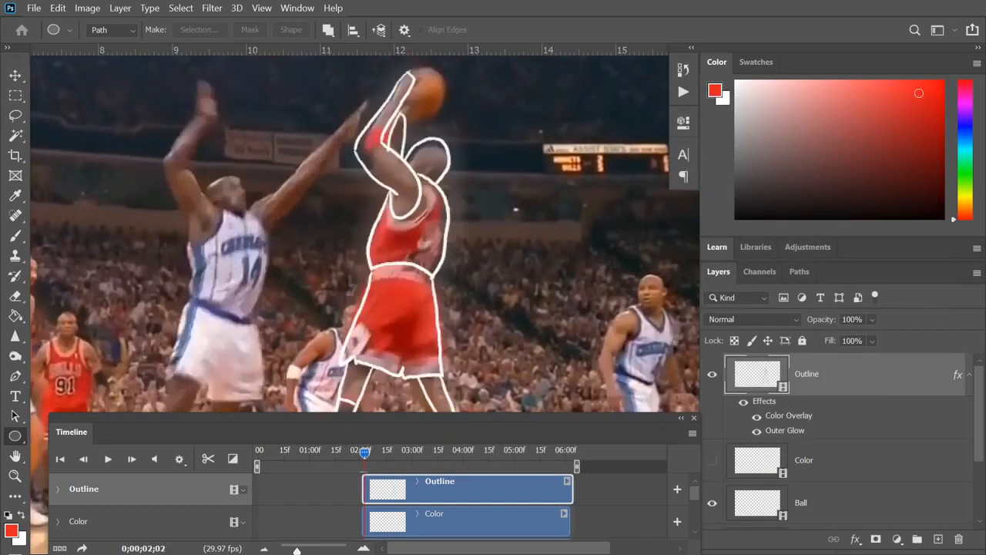
- Add a radial orange Gradient Overlay to the Ball layer and keep the ball in view beside the settings
scroll(798, 455, down, 2)
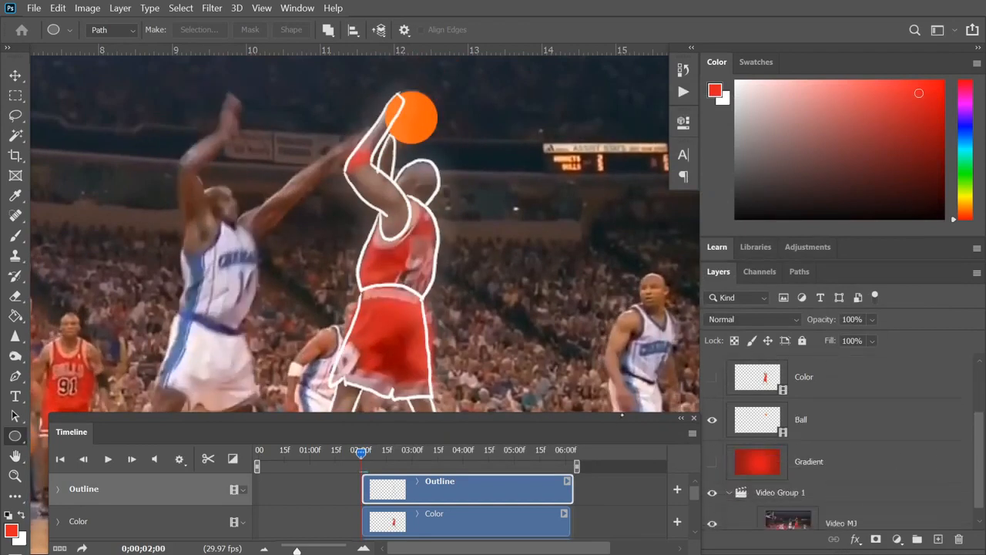
click(836, 429)
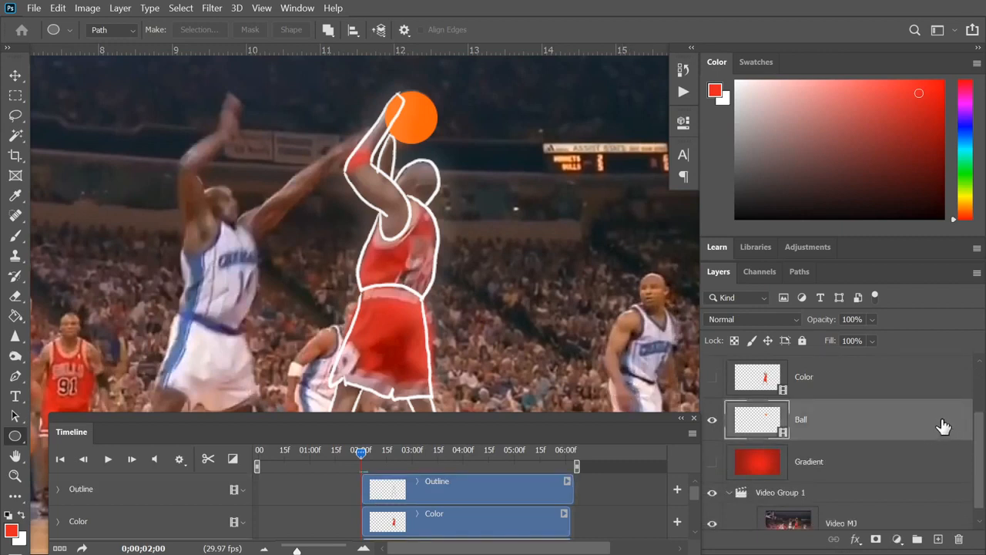
click(855, 539)
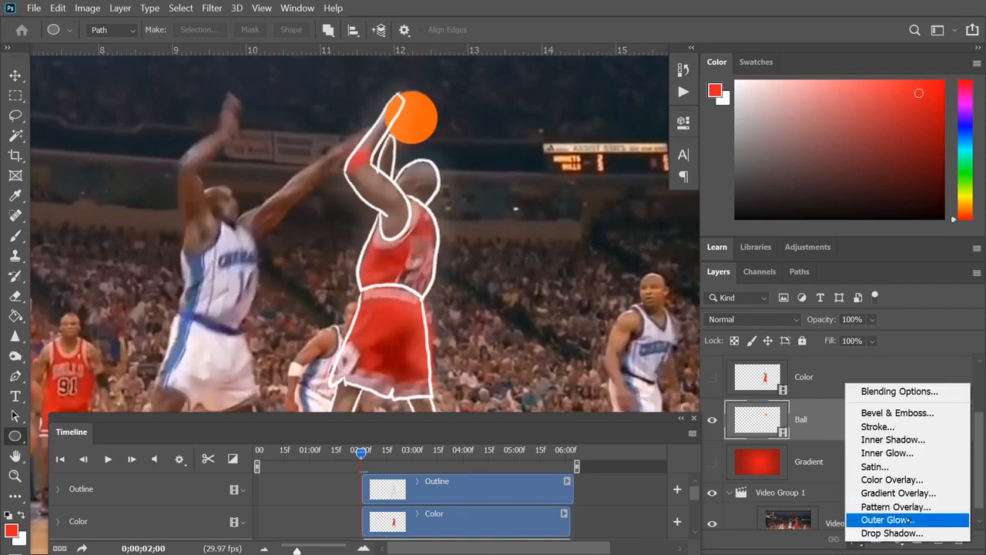
click(914, 493)
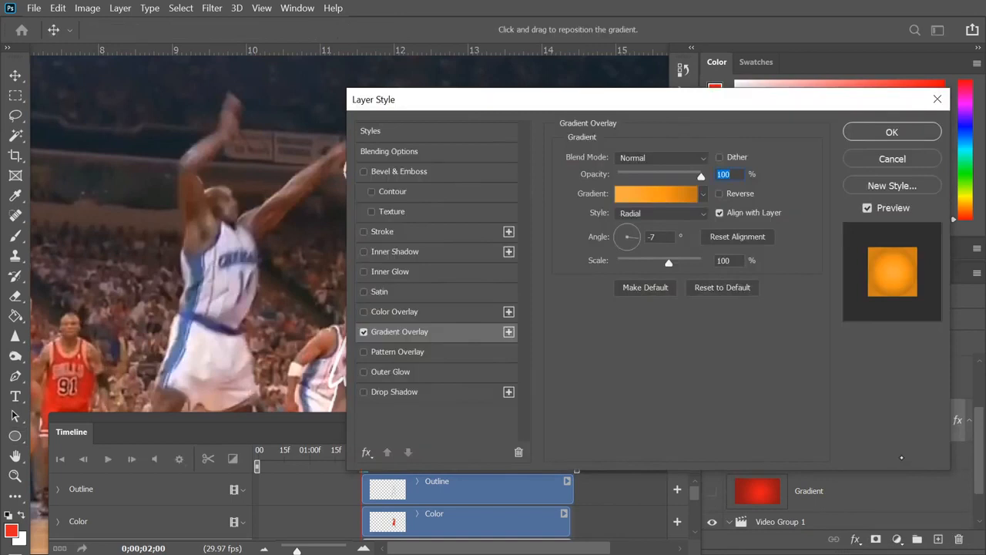
drag(539, 100, 668, 103)
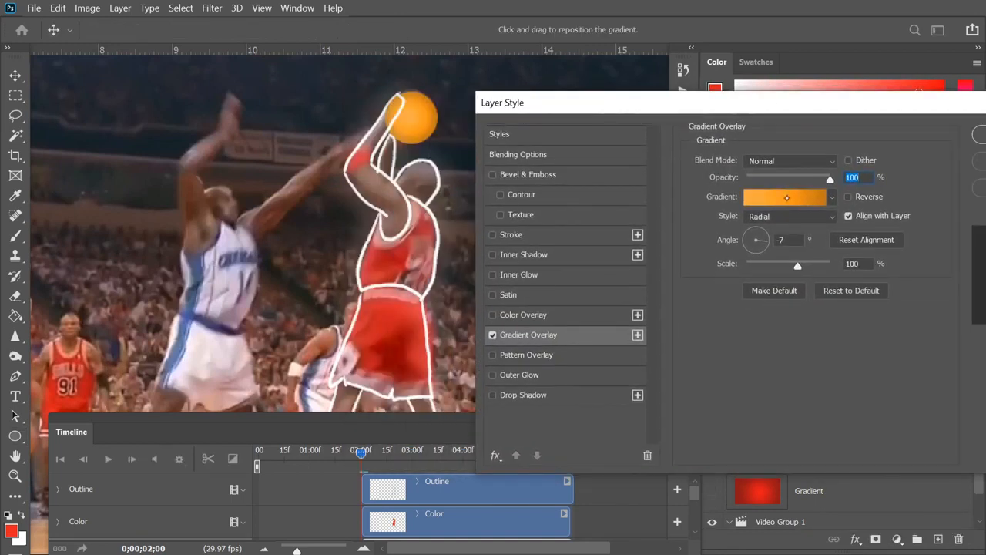
- Move the ball gradient's dark end stop to 88% and its middle orange stop to 48%
click(786, 197)
drag(956, 438, 918, 438)
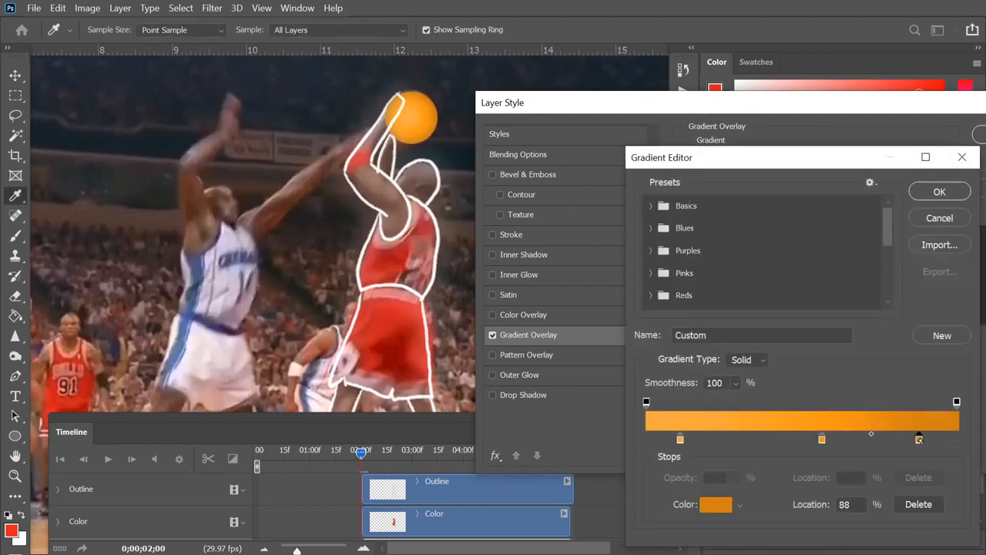
drag(821, 439, 793, 438)
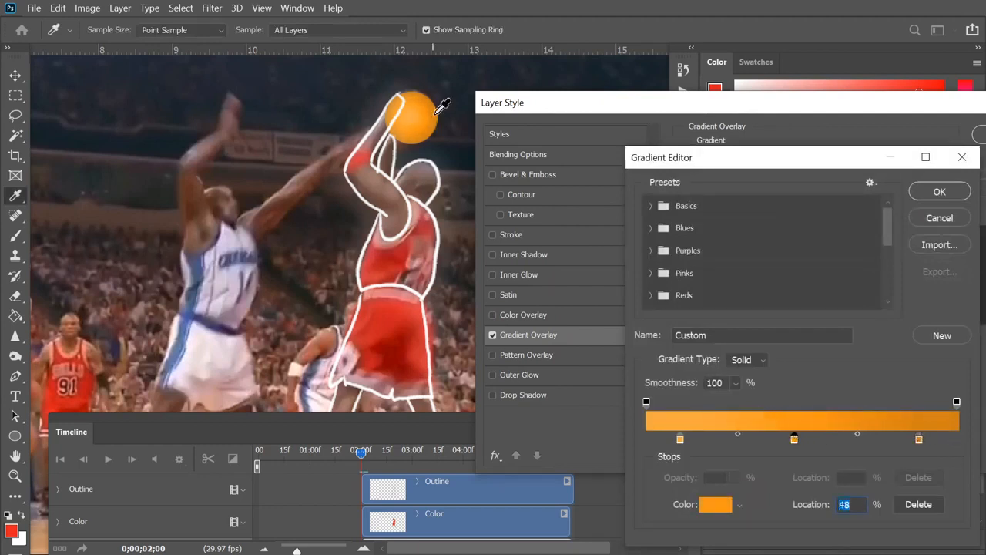
- Recolor the ball gradient's 11% stop to a pale peach highlight
click(679, 438)
click(715, 505)
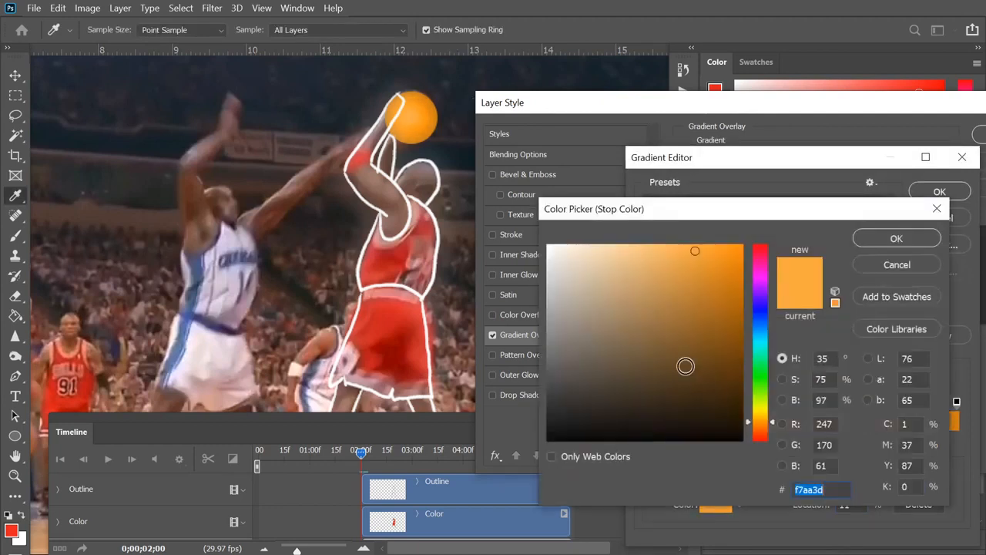
click(616, 253)
click(857, 238)
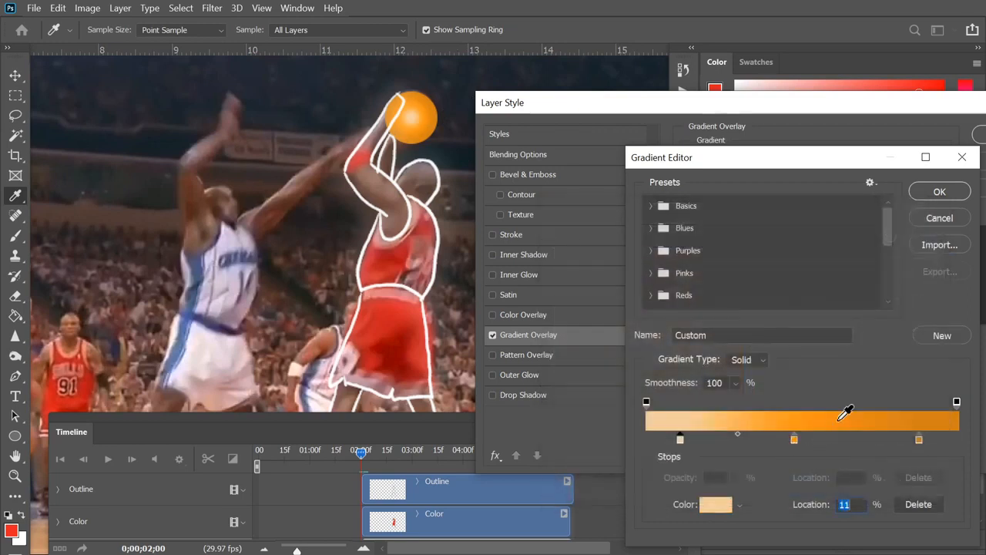
- Move the ball gradient's middle orange stop to 69% and apply the Gradient Overlay
drag(793, 438, 860, 438)
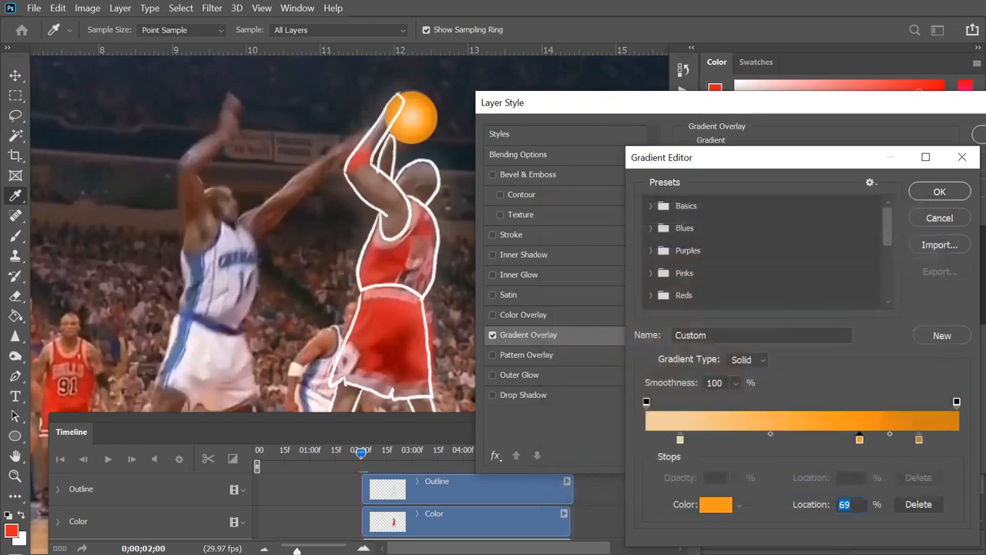
click(937, 190)
drag(891, 106, 737, 171)
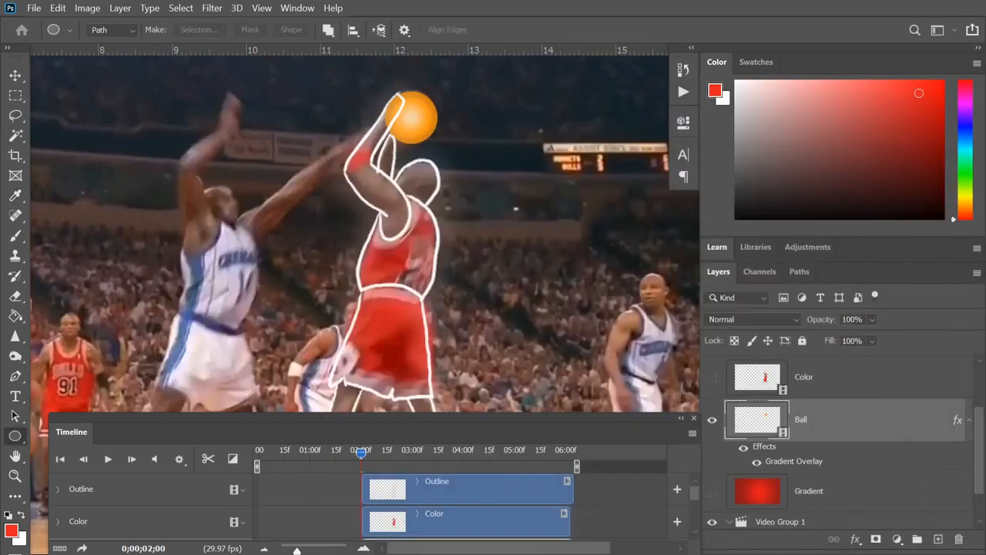
- Make the red Gradient layer visible over the footage, keeping the player and the timeline tracks in view
key(ctrl+minus)
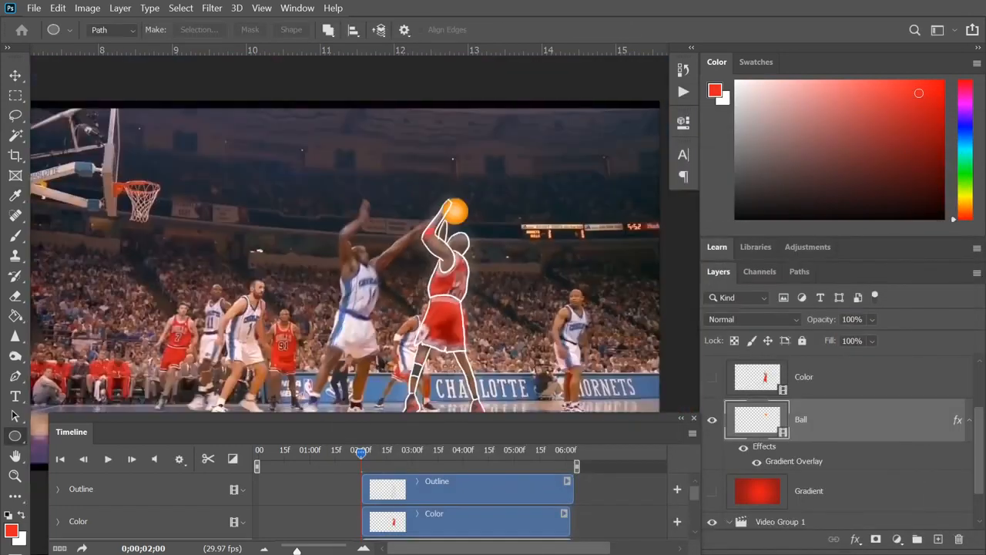
drag(546, 305, 527, 249)
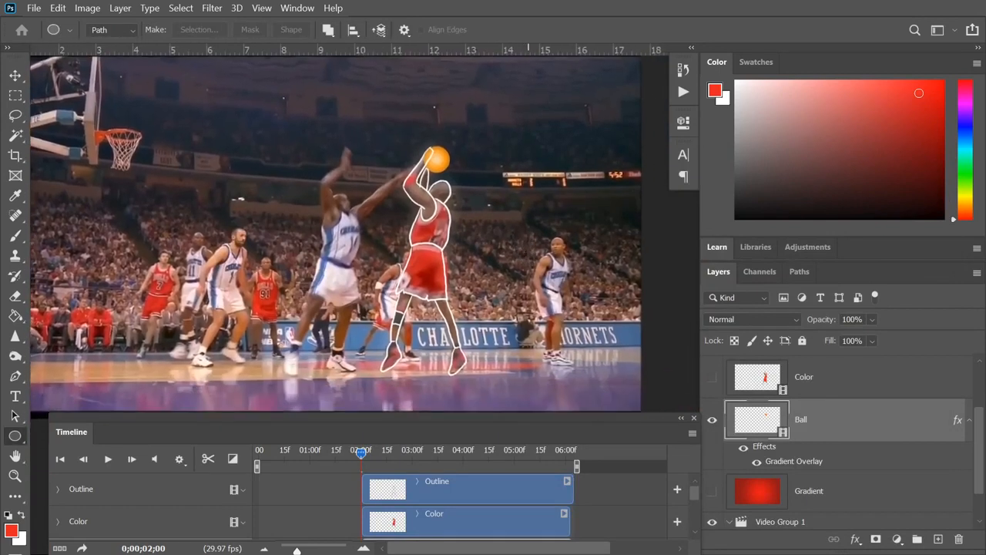
drag(666, 419, 646, 366)
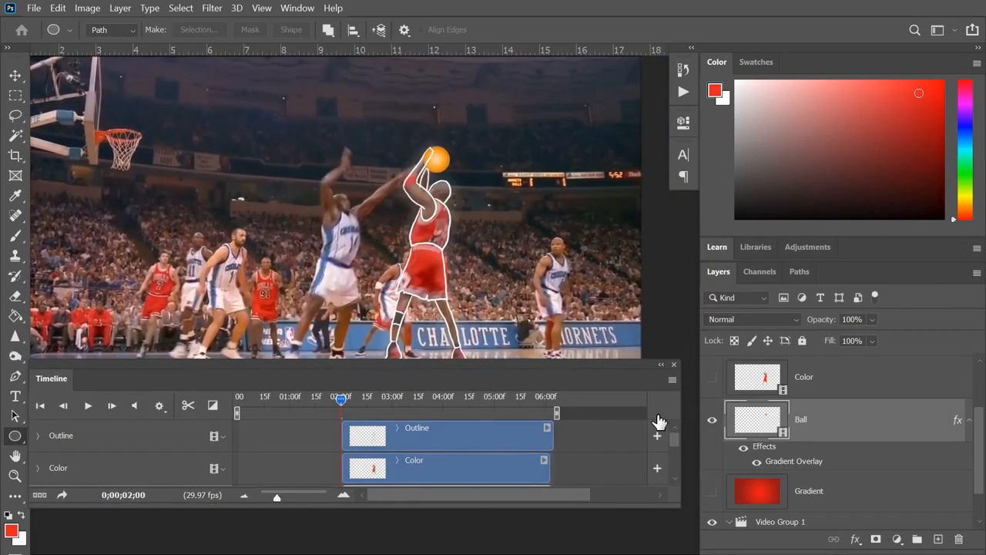
drag(677, 508, 685, 546)
click(809, 493)
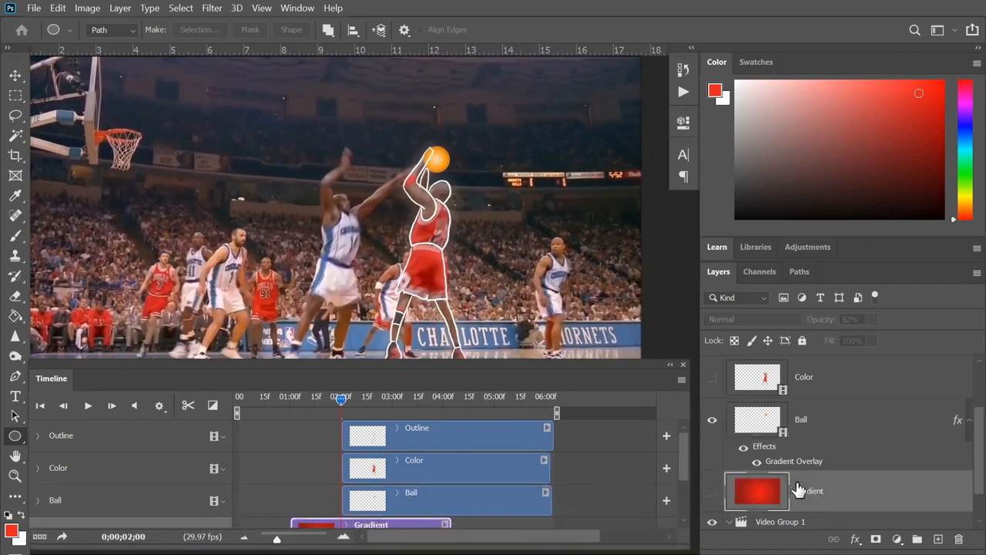
click(712, 490)
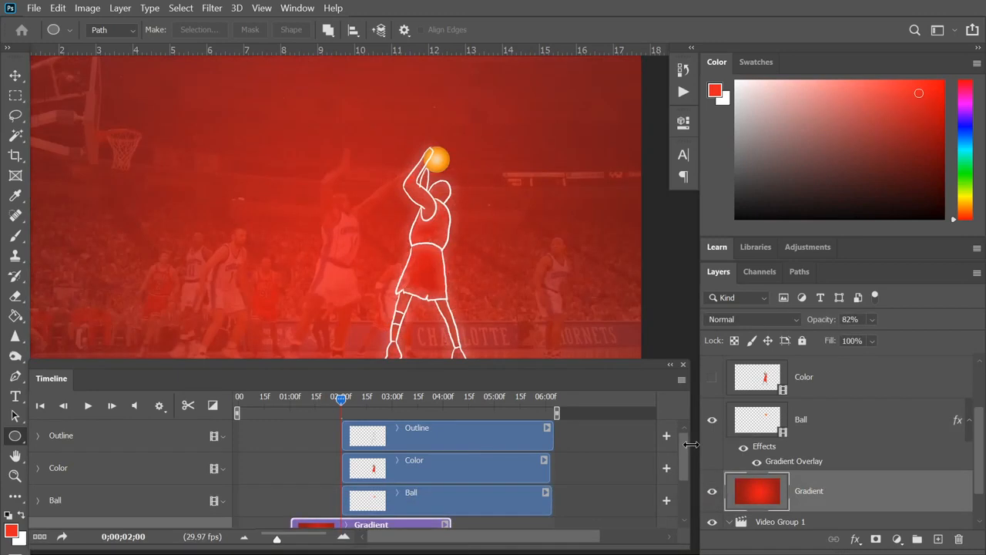
- Start the Gradient layer's Opacity animation at 0;00;01;00 with a keyframe of 0%
drag(574, 357, 574, 349)
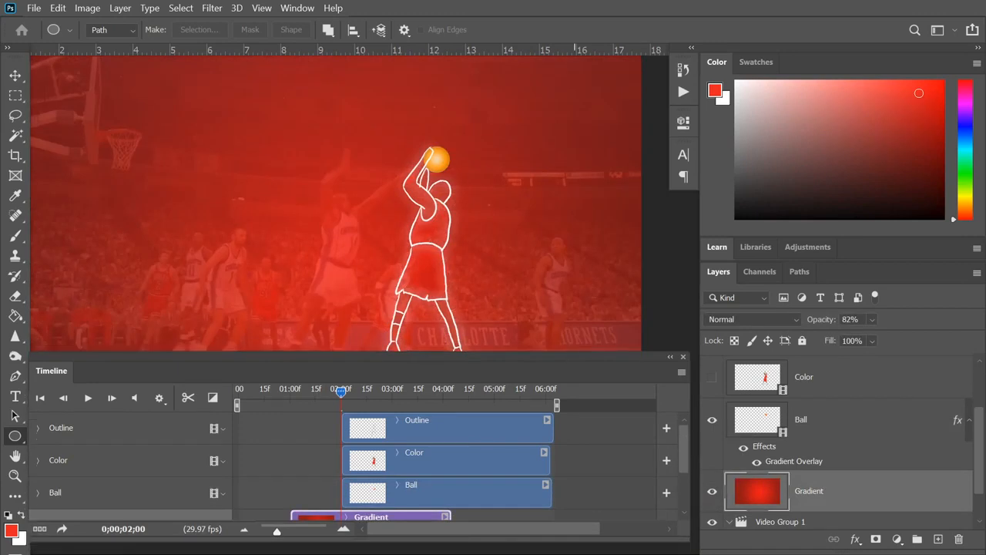
drag(684, 450, 690, 470)
scroll(645, 463, down, 1)
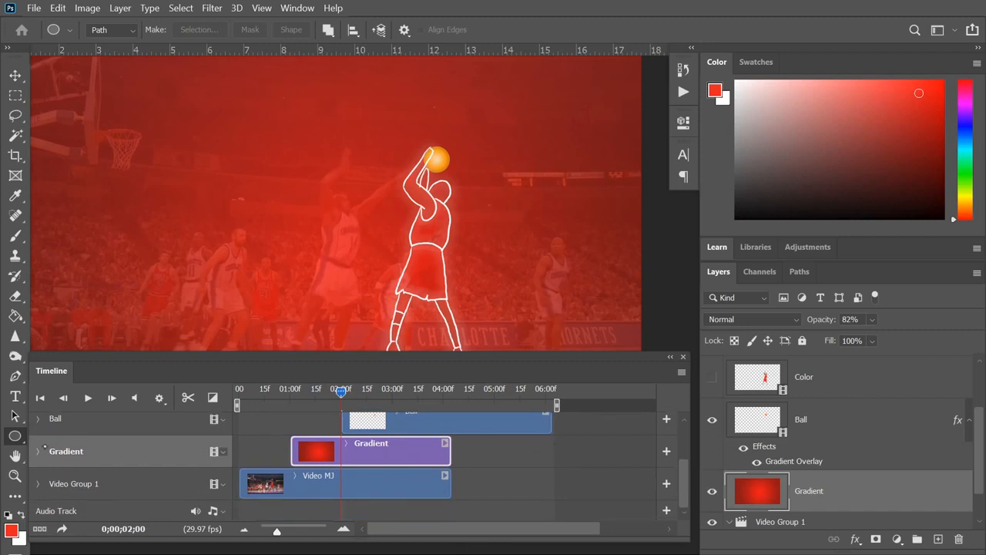
click(37, 450)
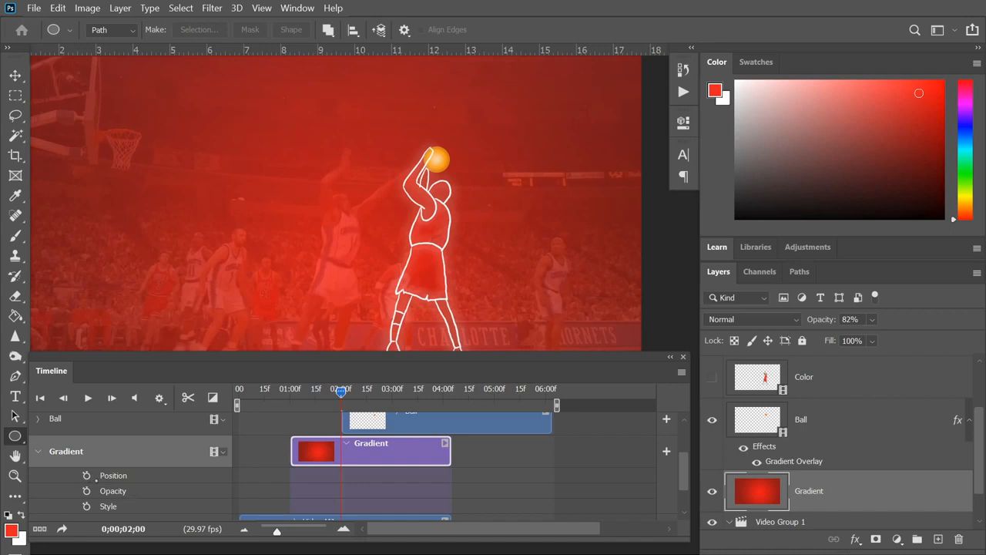
click(296, 393)
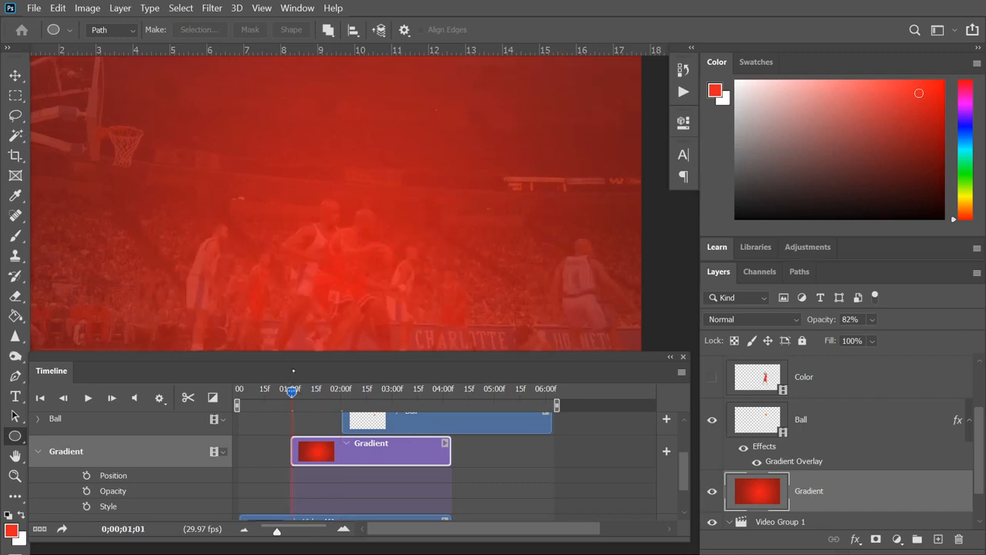
key(Left)
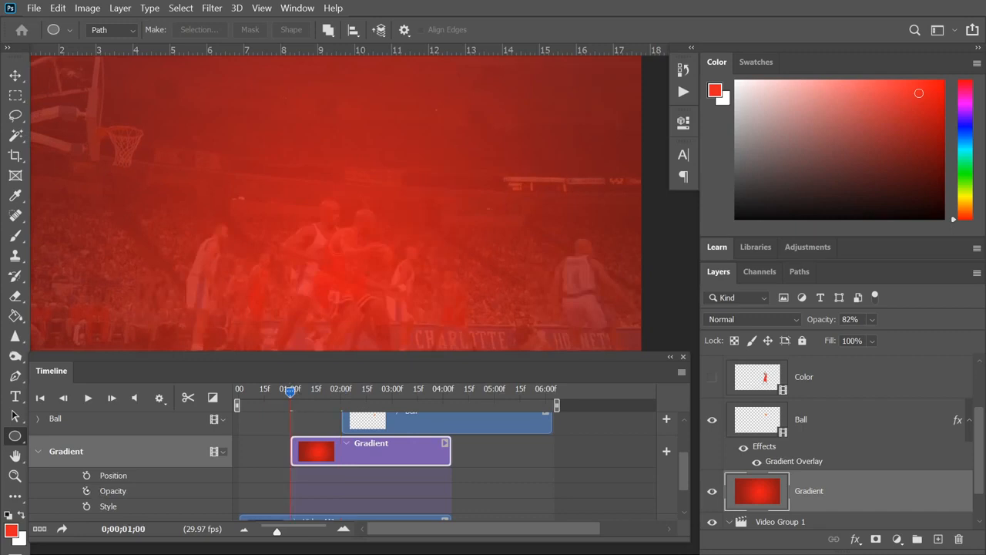
click(87, 490)
drag(821, 318, 770, 318)
- Set the Gradient layer's opacity to 80% at 0;00;02;00 to keyframe the fade-in
drag(290, 392, 341, 392)
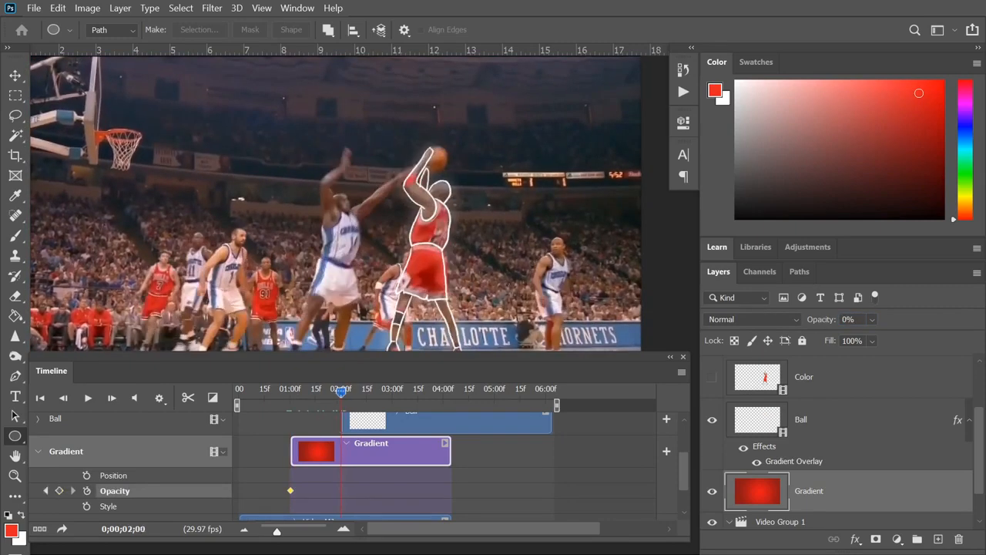
click(822, 319)
text(80)
key(Return)
- Play back the gradient fade and step through the frames just after 0;00;02;00 to check the outline against it
key(space)
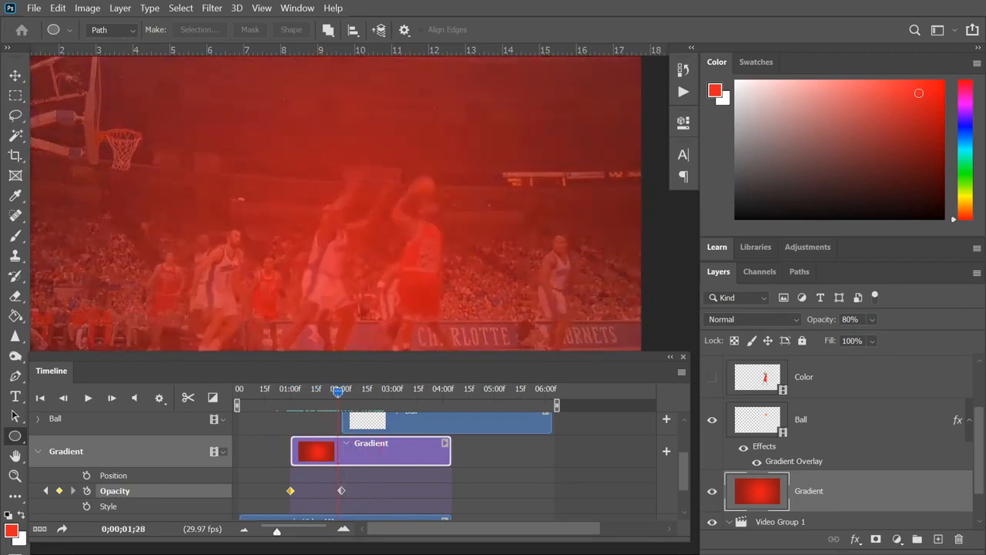
key(space)
drag(290, 392, 344, 391)
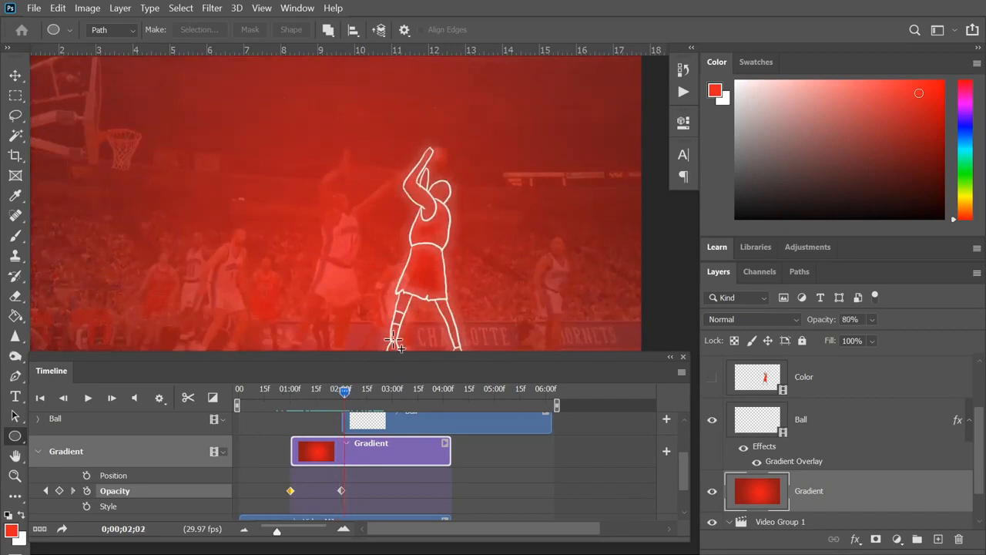
key(Left)
key(Right)
key(Right)
key(Right)
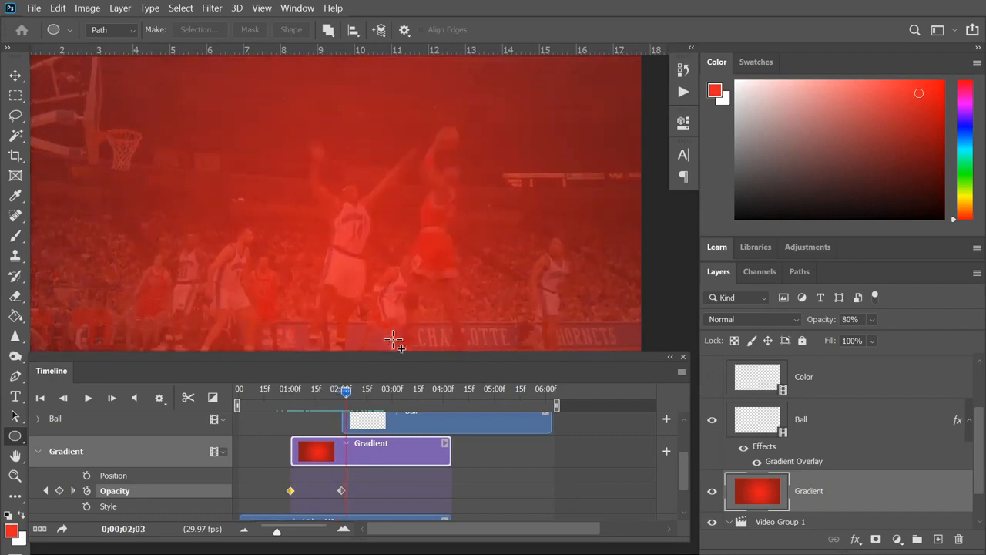
key(Left)
key(Left)
- Add the text JORDAN in 200 pt Bebas Neue over the footage beside the player outline
drag(602, 354, 606, 406)
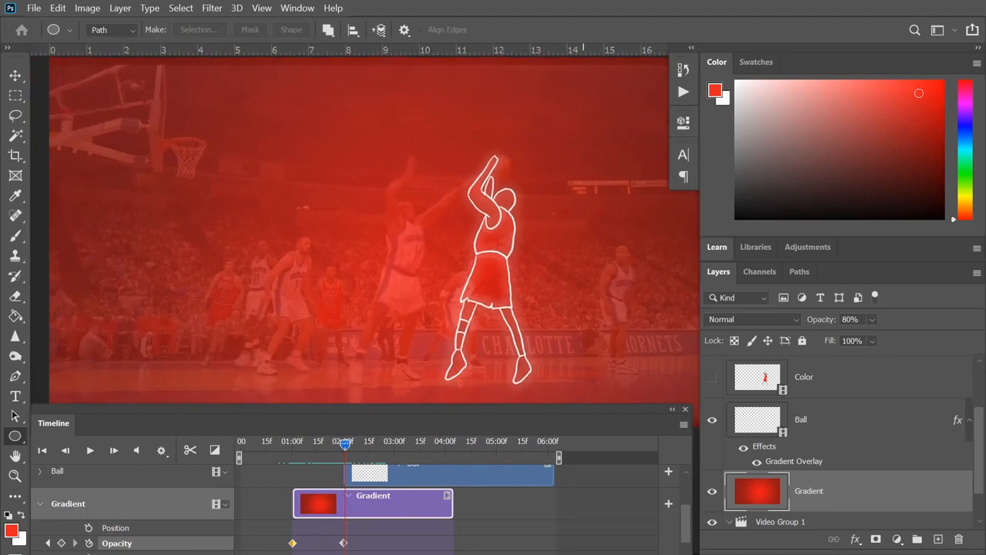
key(t)
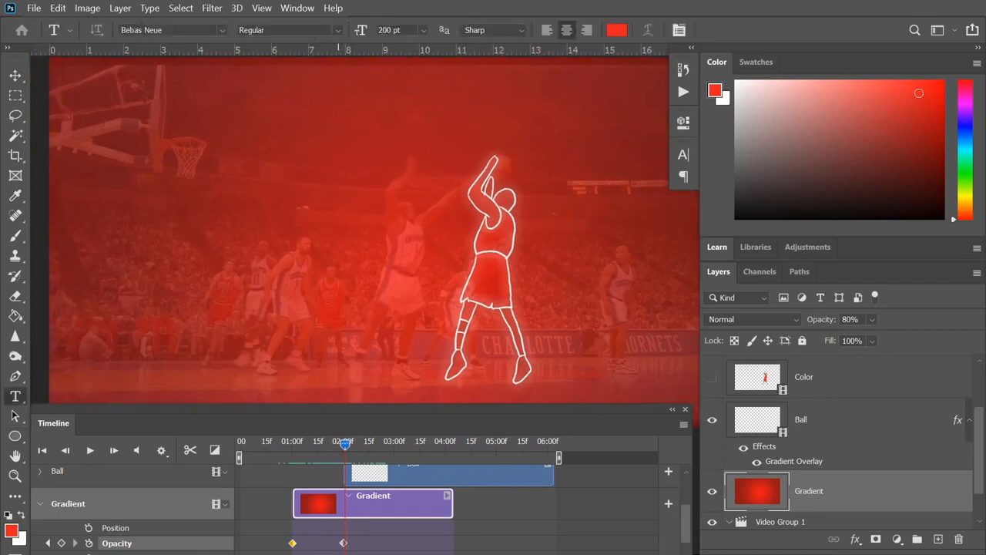
click(338, 246)
text(JORDAN)
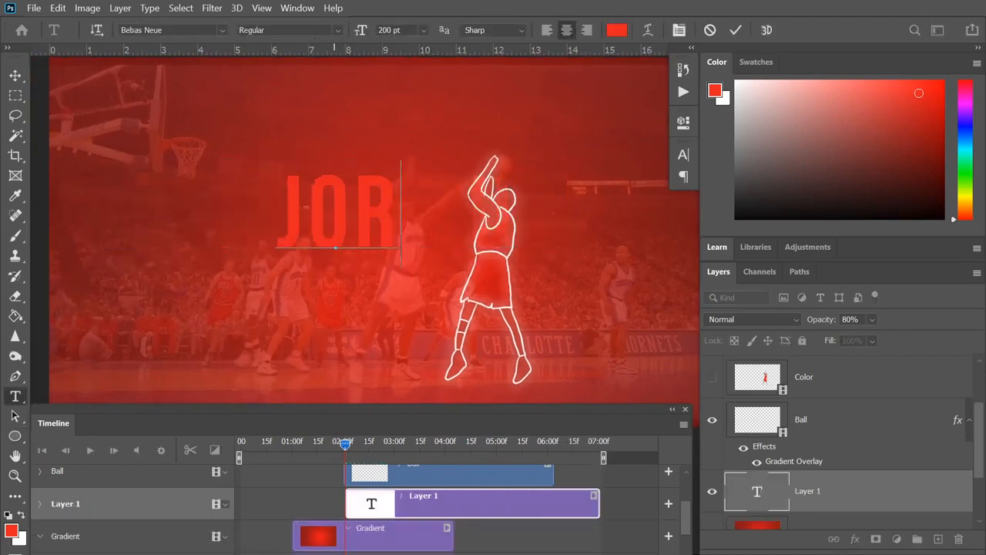
- Recolor the whole JORDAN text white
key(ctrl+a)
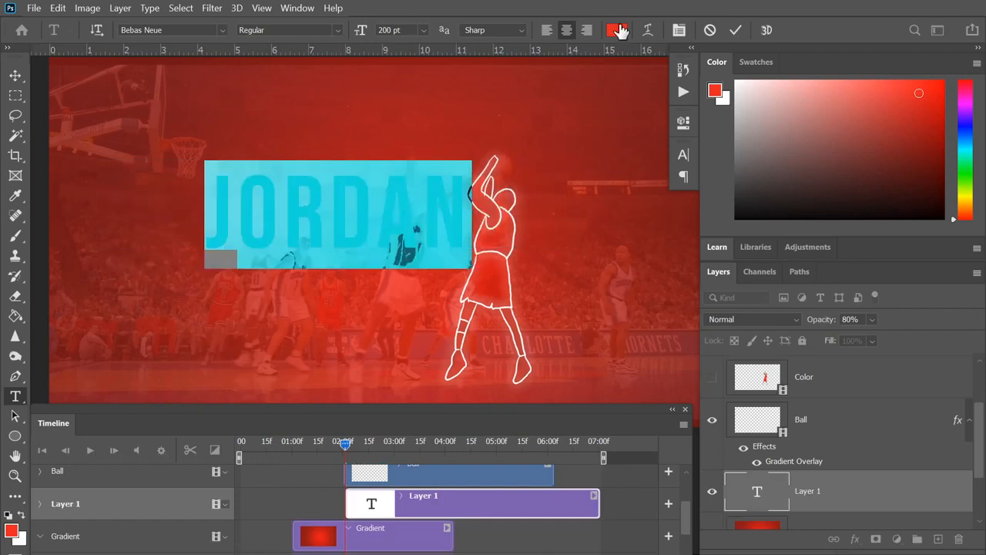
click(616, 30)
click(562, 266)
click(549, 245)
key(Return)
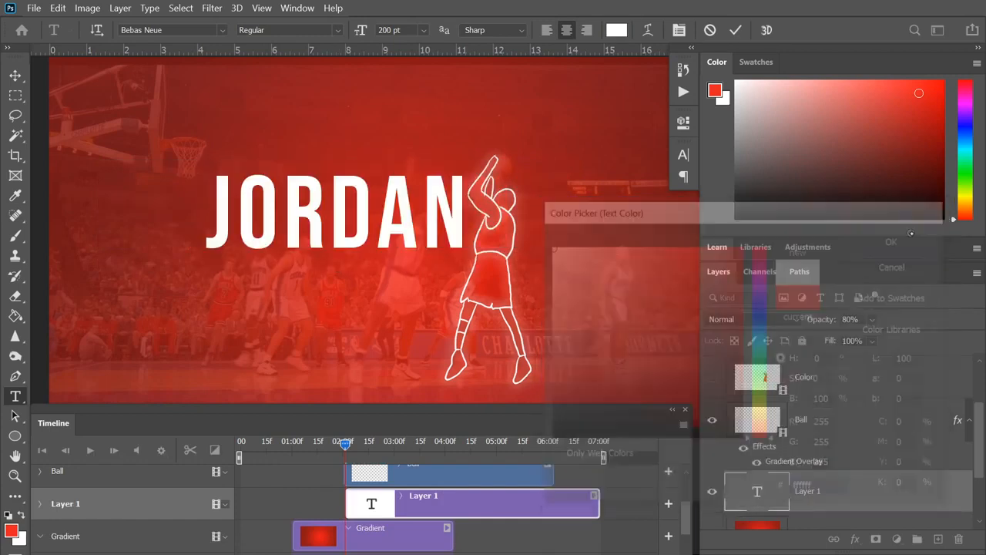
- Review the JORDAN text's size and tracking settings without changing them and commit the text
click(682, 154)
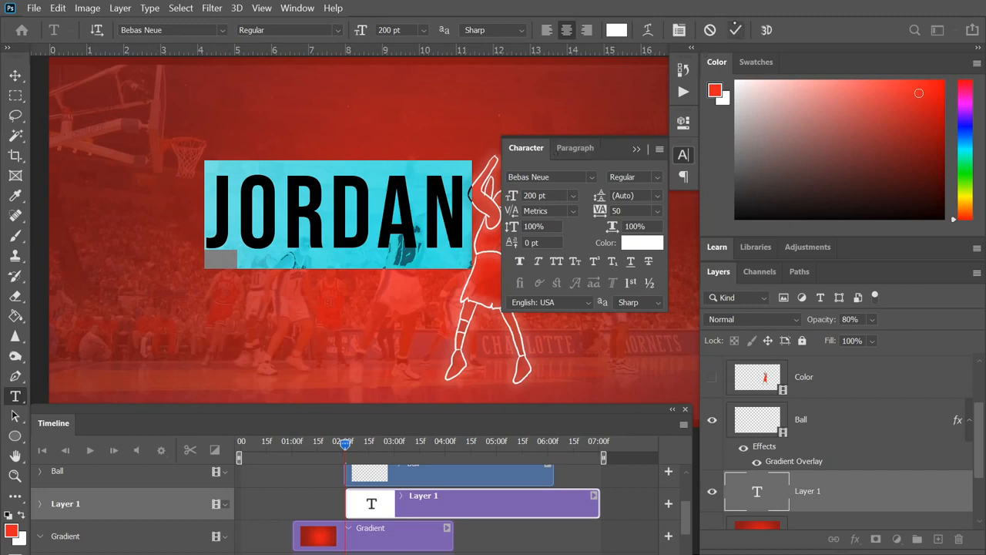
click(512, 196)
click(657, 210)
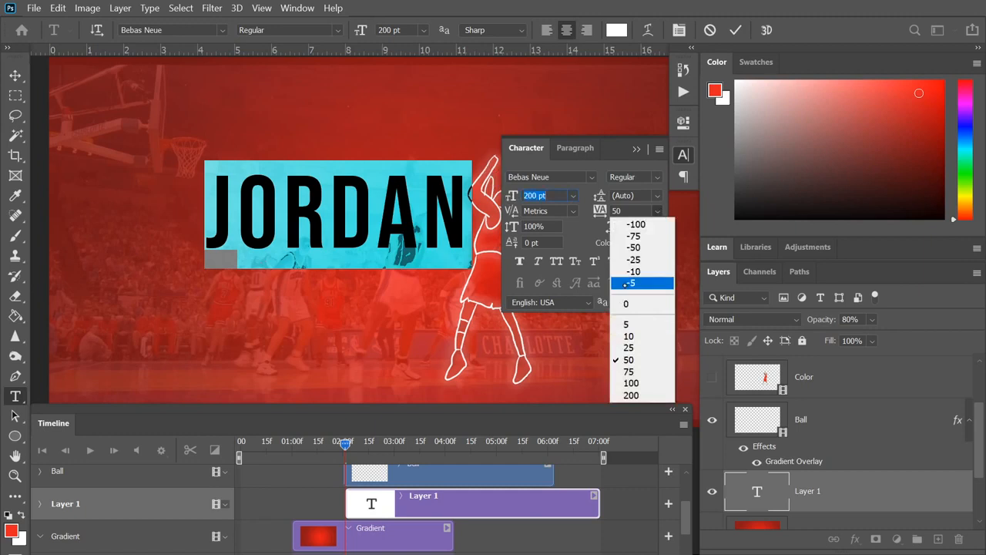
click(605, 163)
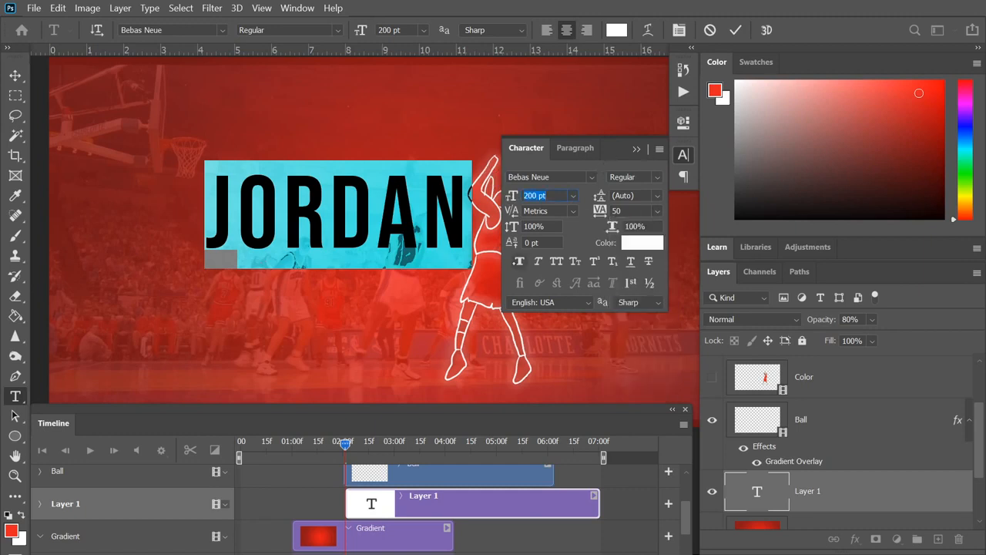
click(732, 28)
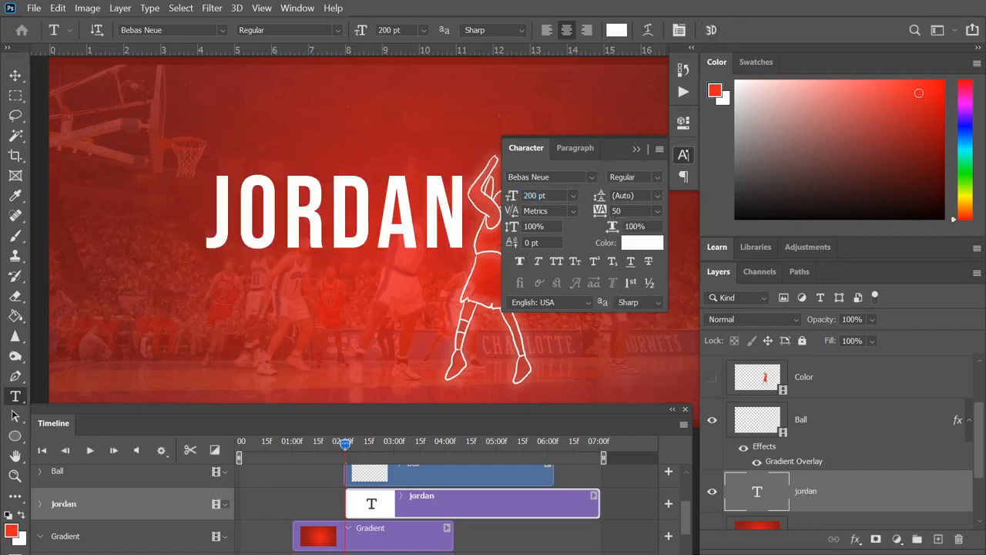
click(683, 154)
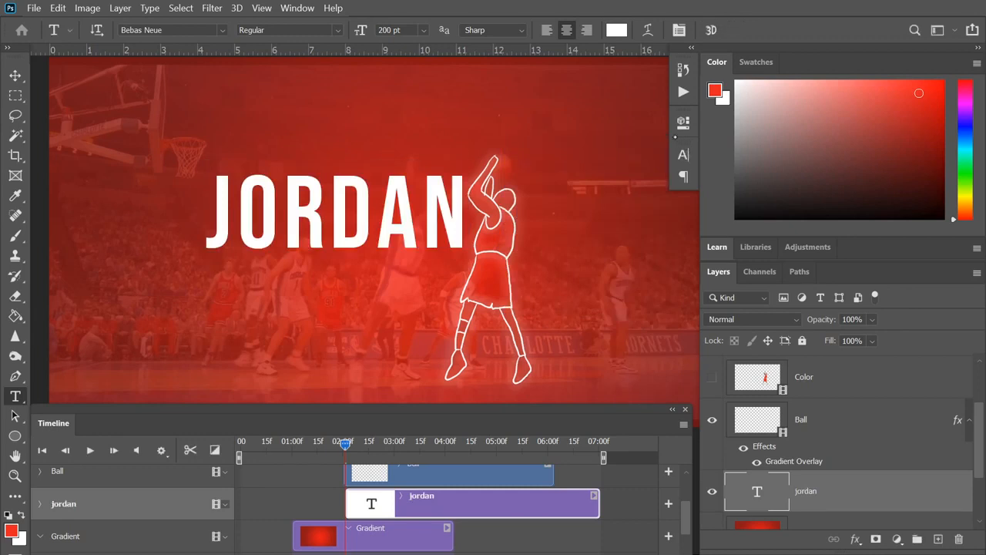
- Expand the jordan track's properties and shift its clip to start at 0;00;02;00
click(40, 503)
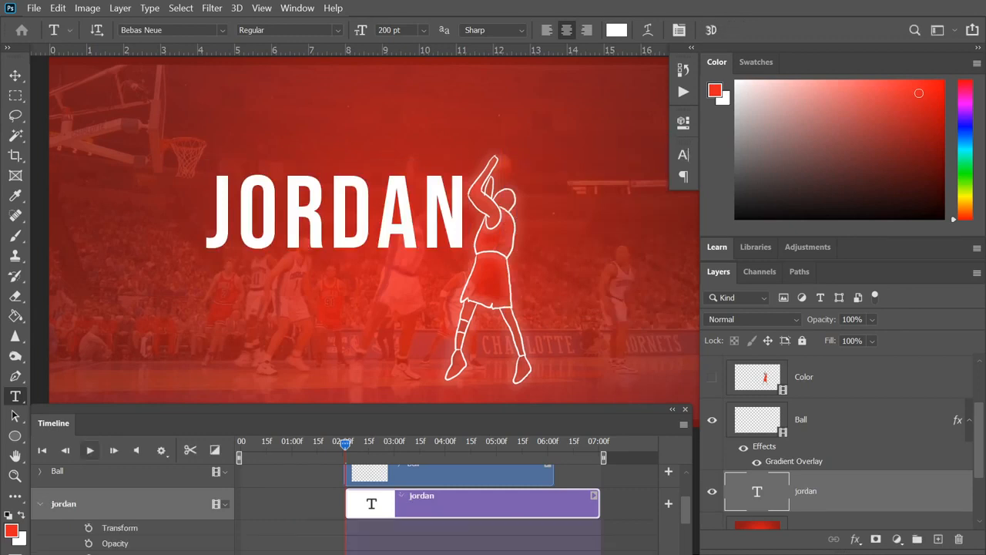
mouse_move(345, 445)
mouse_down()
mouse_move(436, 445)
mouse_move(347, 444)
mouse_up()
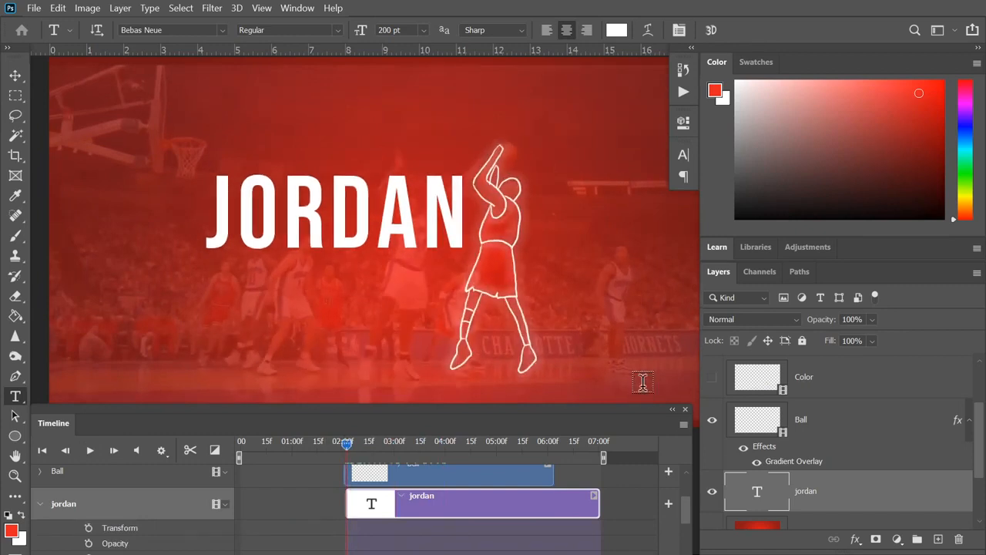
drag(655, 409, 656, 337)
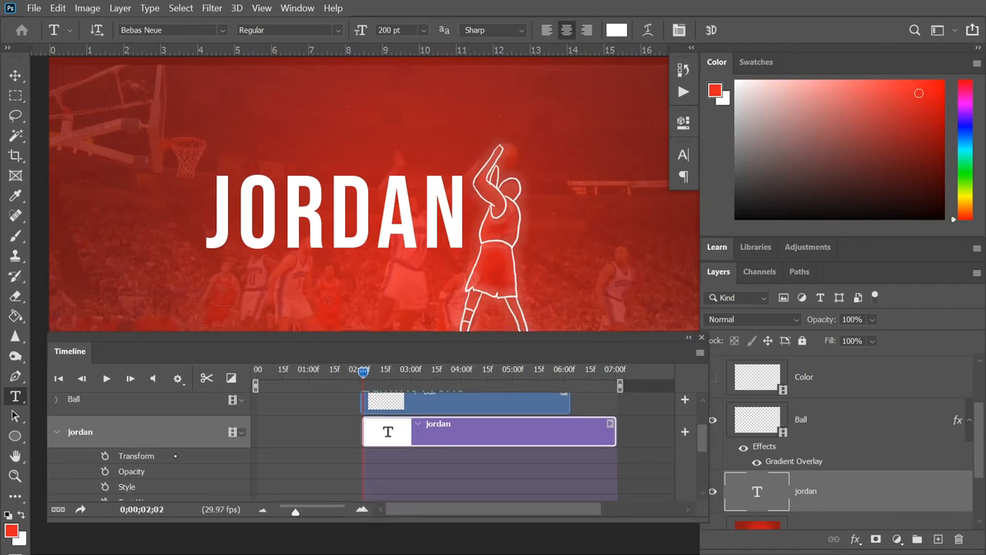
key(Left)
key(Left)
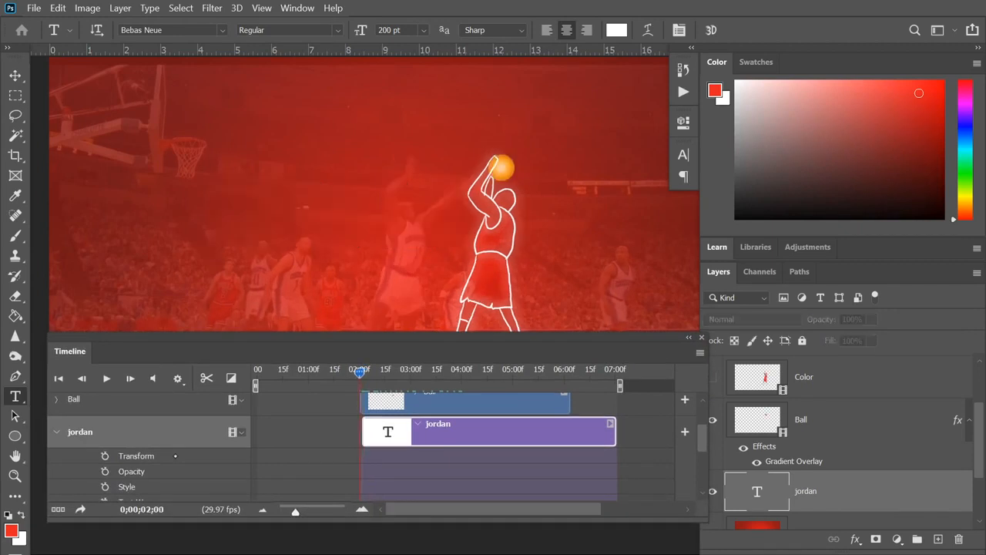
key(v)
drag(481, 434, 480, 434)
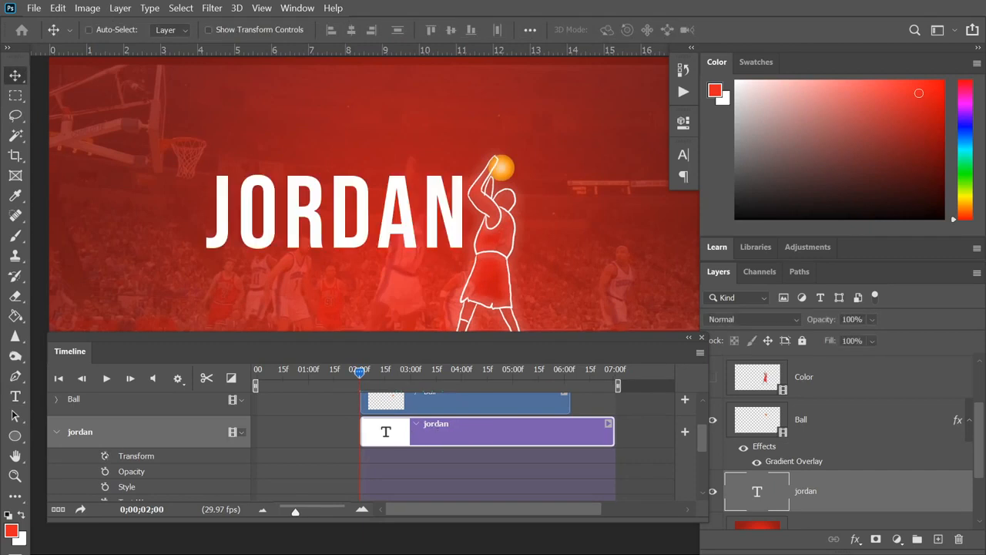
- Add Transform keyframes to the jordan text layer at 0;00;02;00 and 0;00;03;00
click(106, 455)
drag(360, 372, 413, 372)
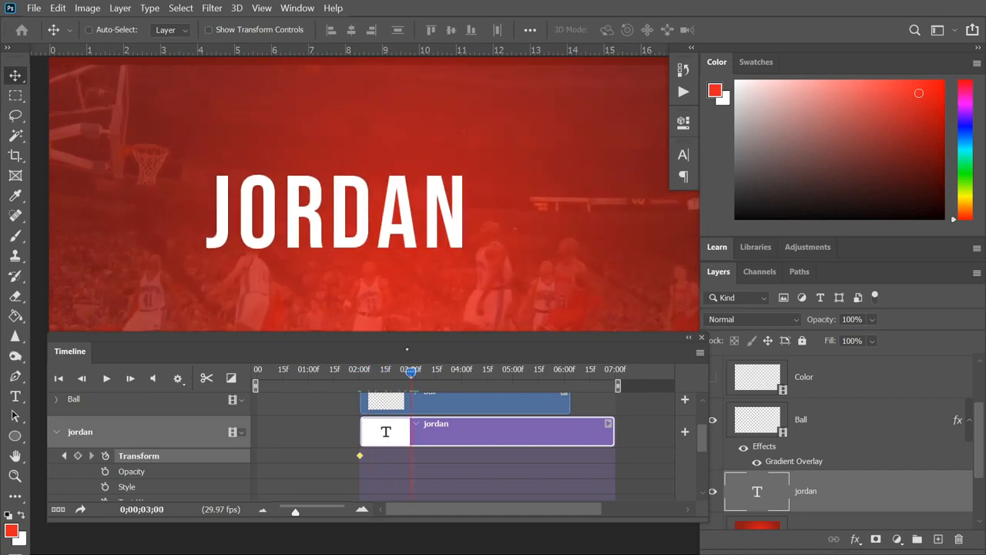
click(77, 455)
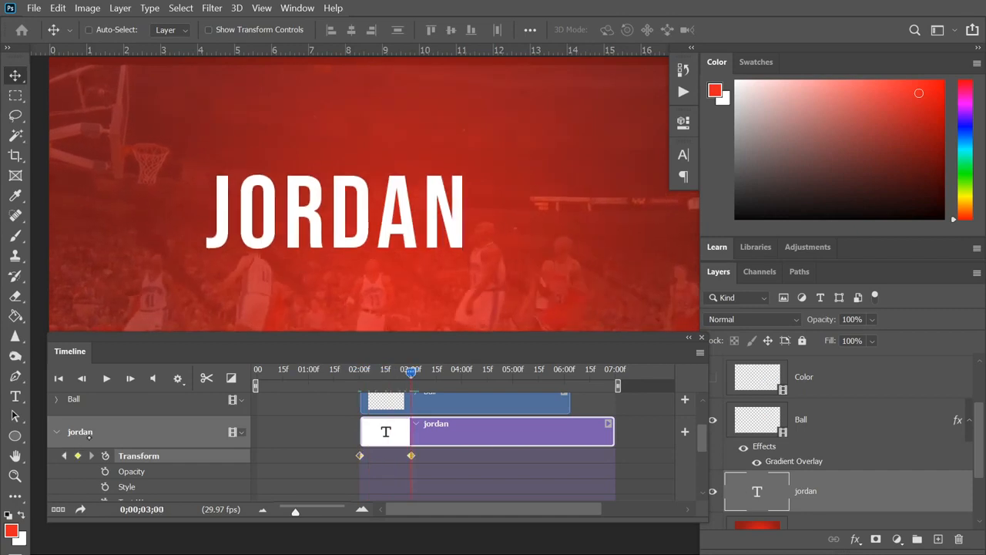
- At 0;00;02;00, move the JORDAN text horizontally off the canvas past its left edge for the slide-in start
drag(363, 374, 359, 370)
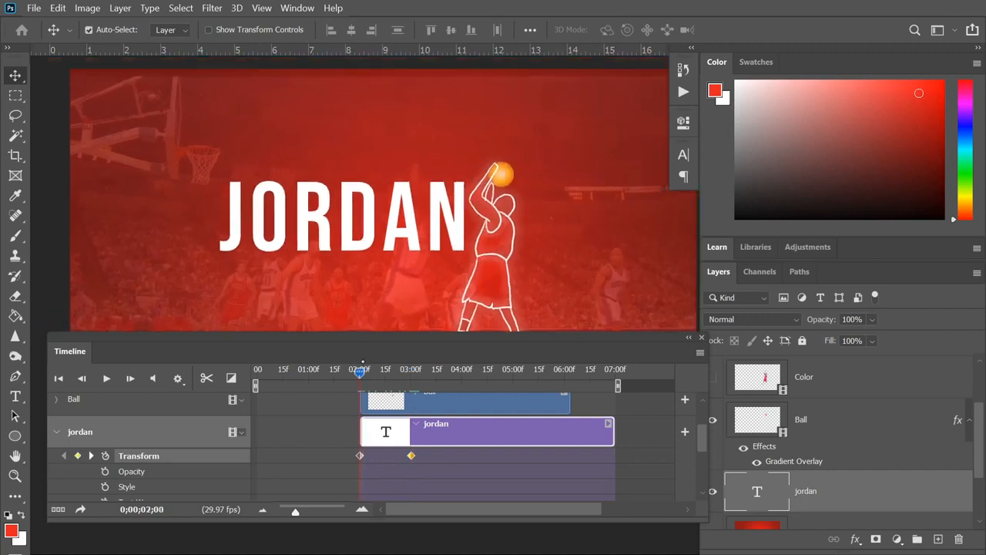
key(ctrl+minus)
drag(423, 250, 131, 254)
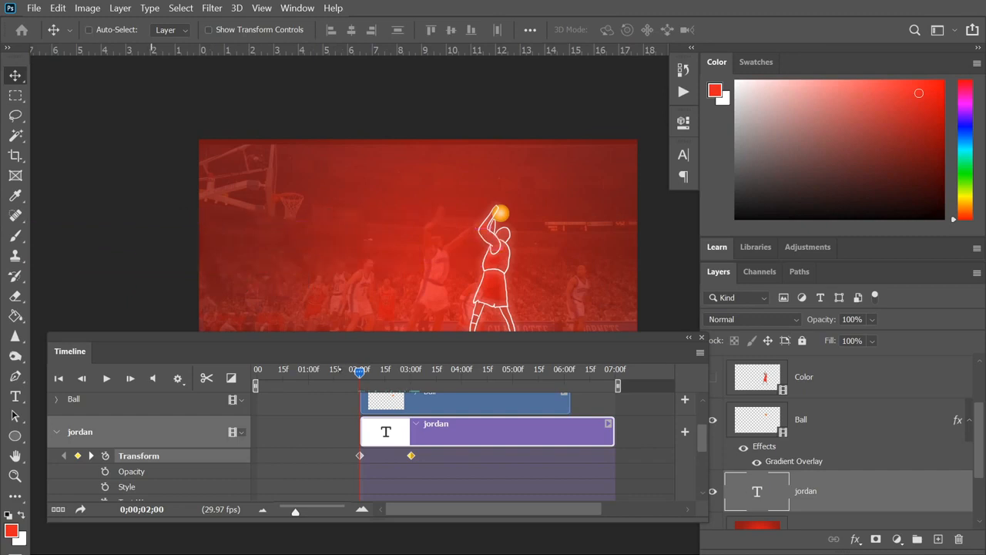
- Play back and scrub the JORDAN title's slide-in between 0;00;02;00 and 0;00;03;00 to examine its motion
key(space)
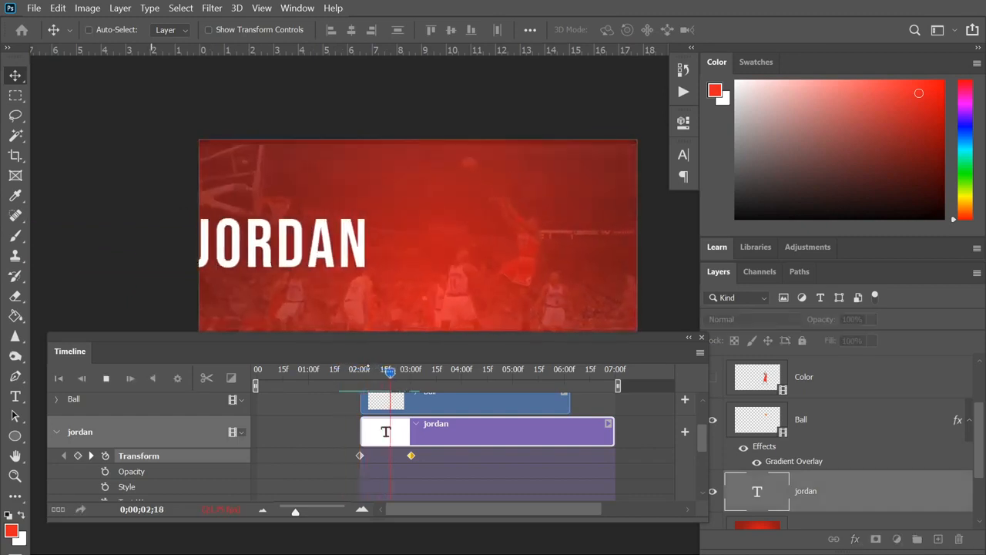
key(space)
key(space)
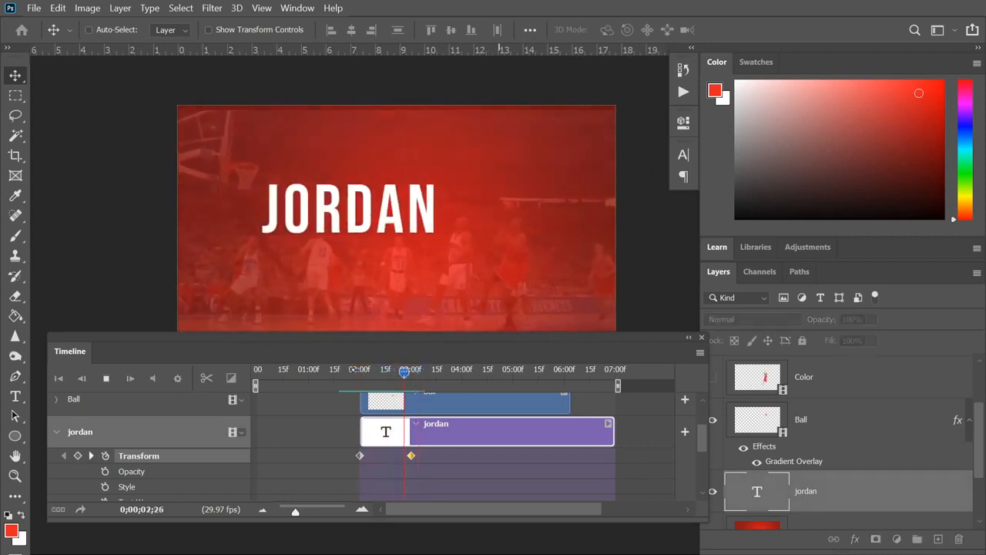
key(space)
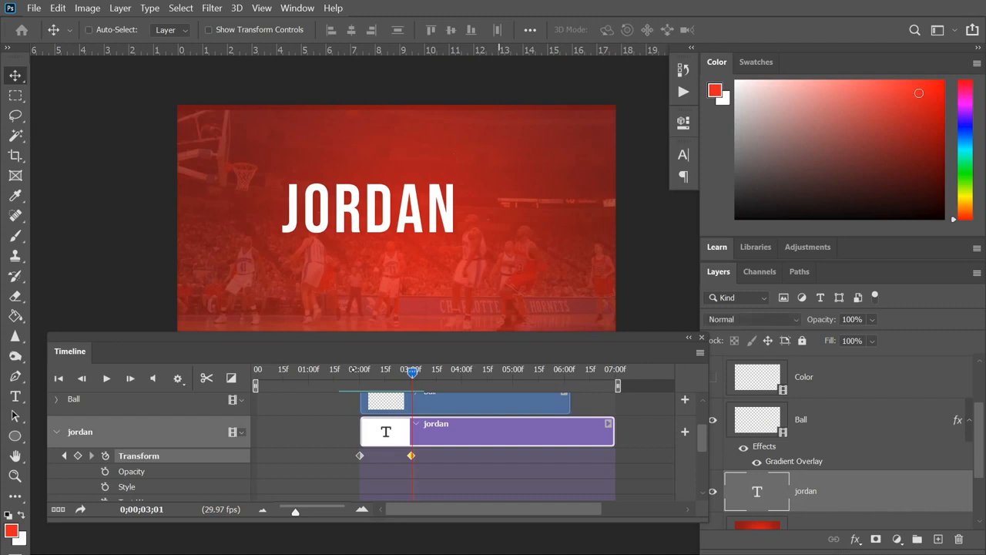
drag(356, 376, 374, 358)
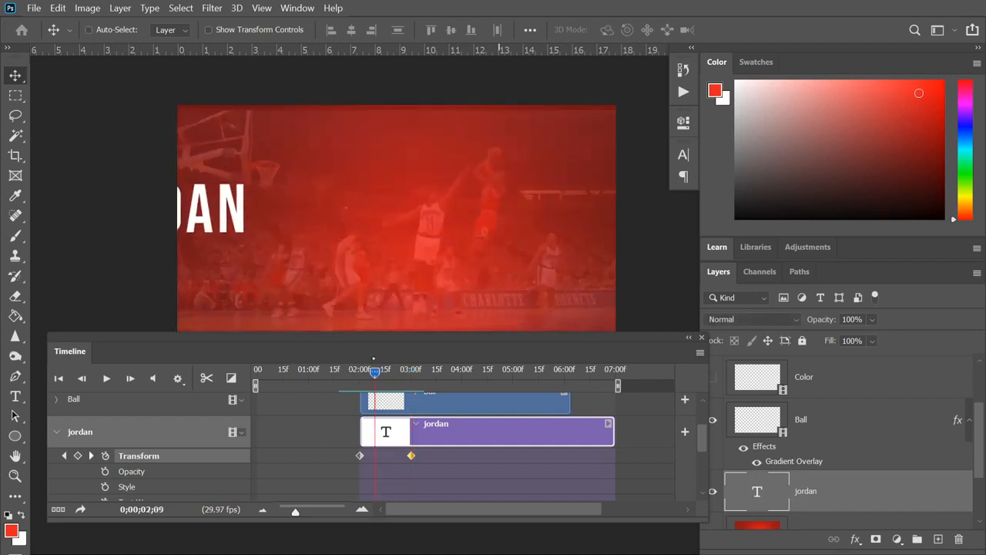
drag(663, 332, 663, 365)
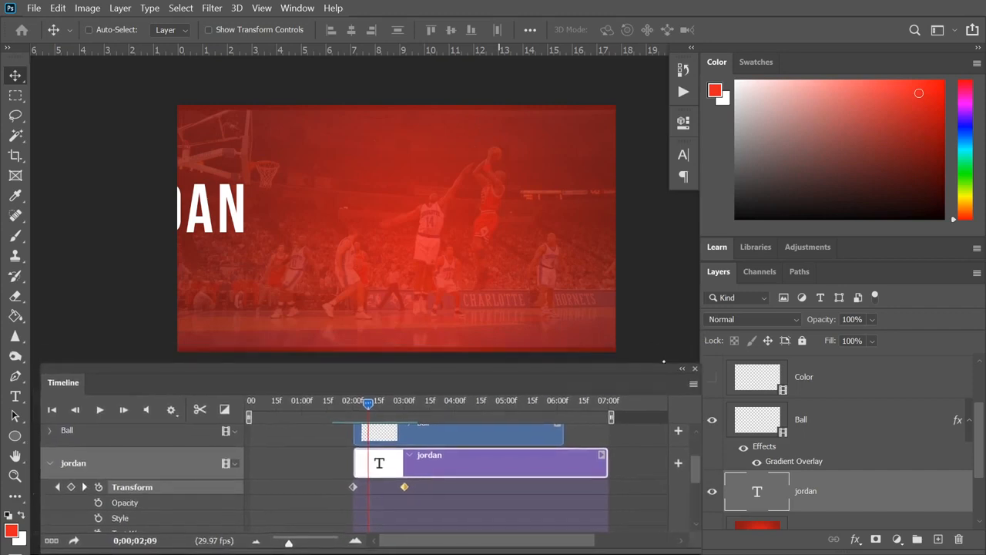
- Open MJ03.psd from the Paint Frame by Frame folder and switch to the standard screen mode with document tabs
click(34, 8)
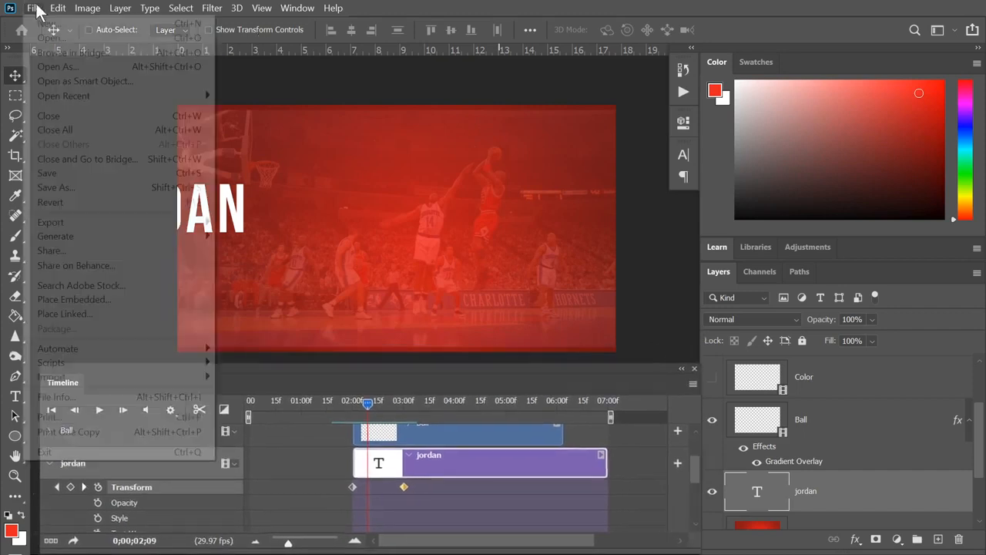
click(47, 38)
click(342, 133)
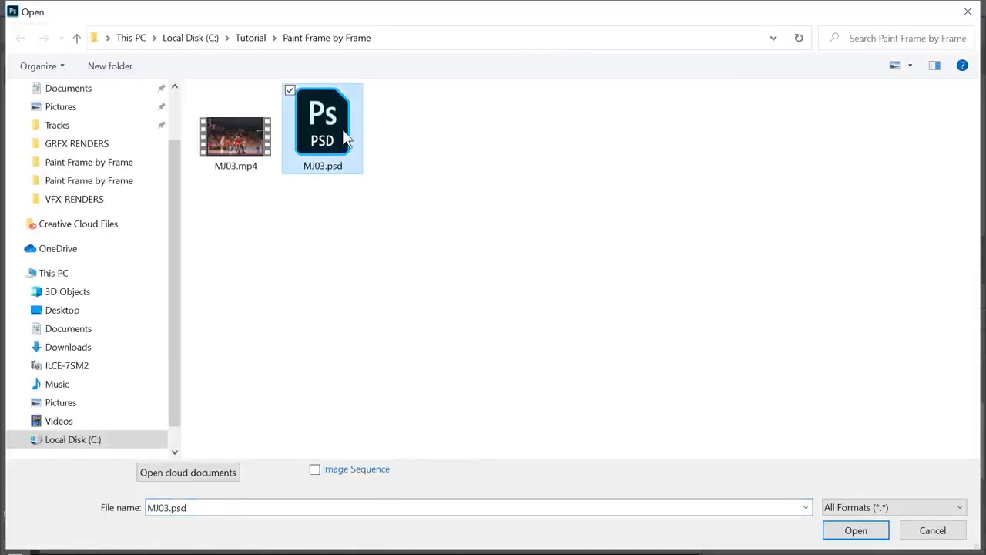
double_click(342, 129)
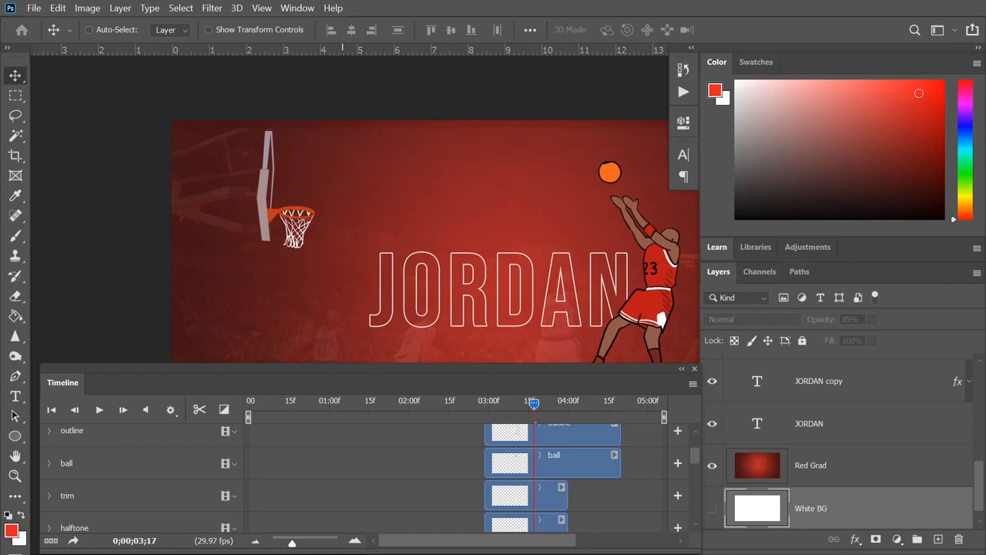
key(f)
key(f)
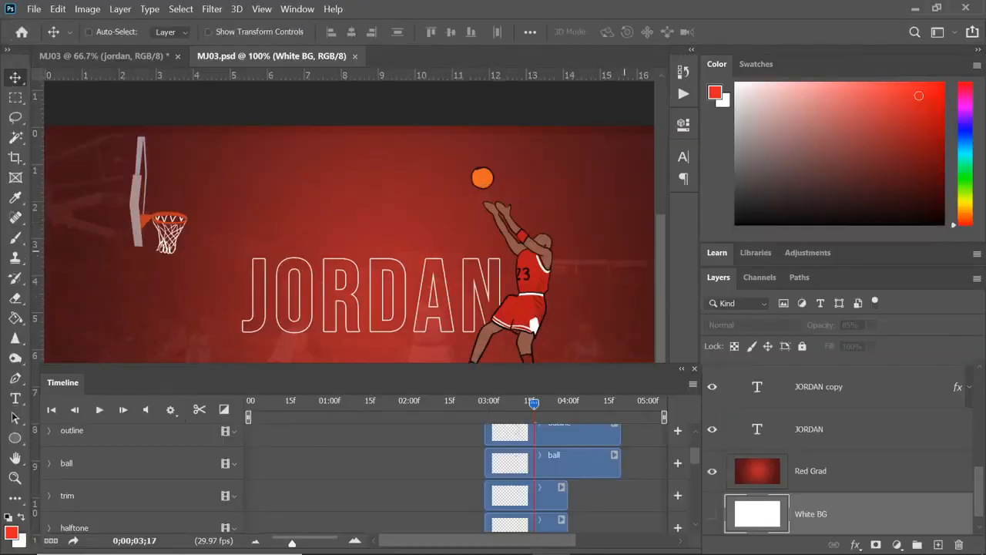
drag(609, 266, 585, 204)
drag(625, 372, 641, 403)
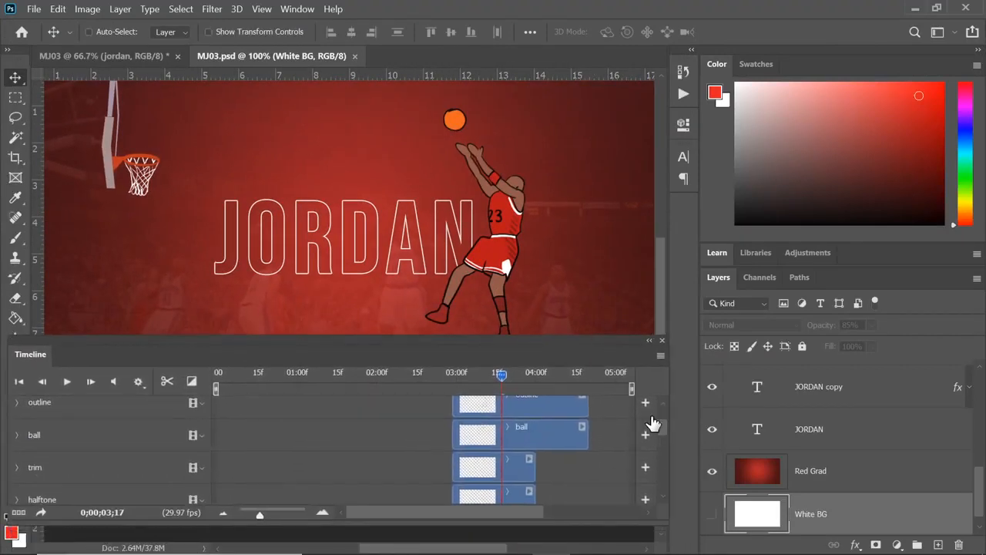
- Select the hoop layer and toggle its visibility off and back on to examine the drawn backboard and net
scroll(641, 403, up, 2)
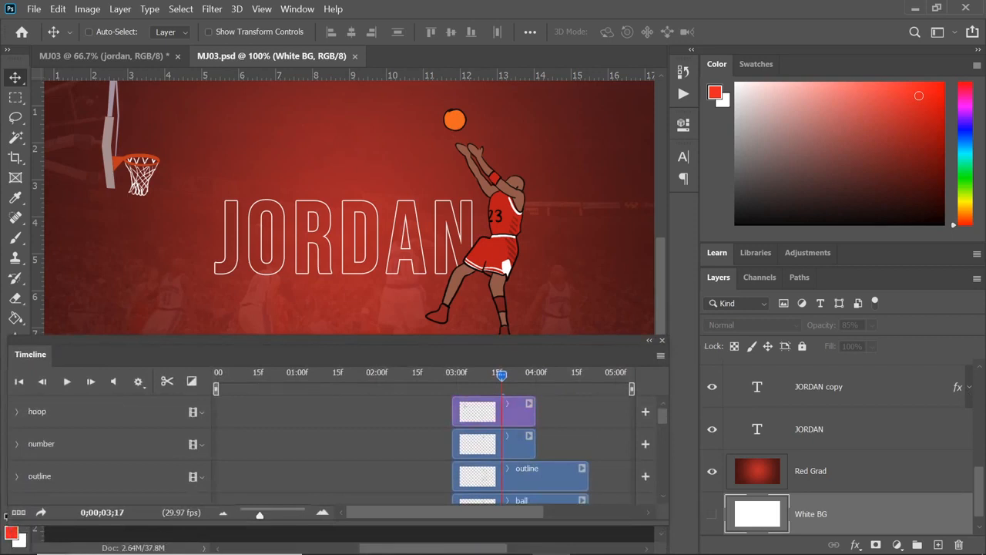
scroll(971, 477, up, 5)
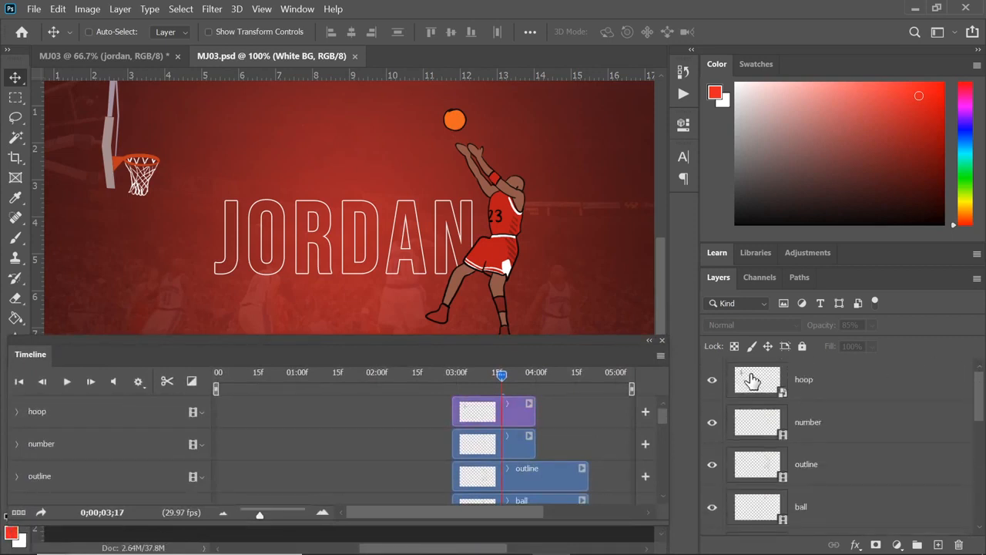
click(761, 383)
click(712, 381)
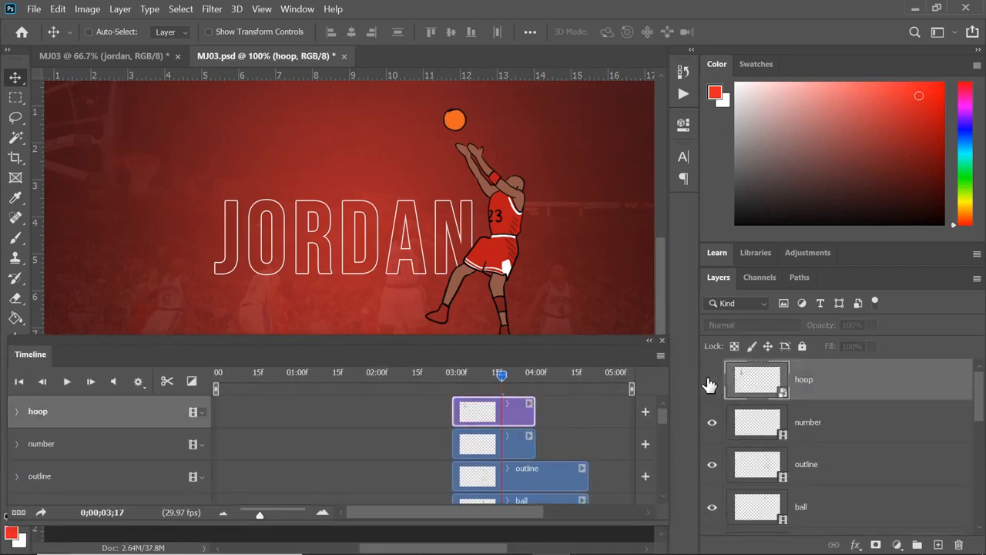
click(713, 384)
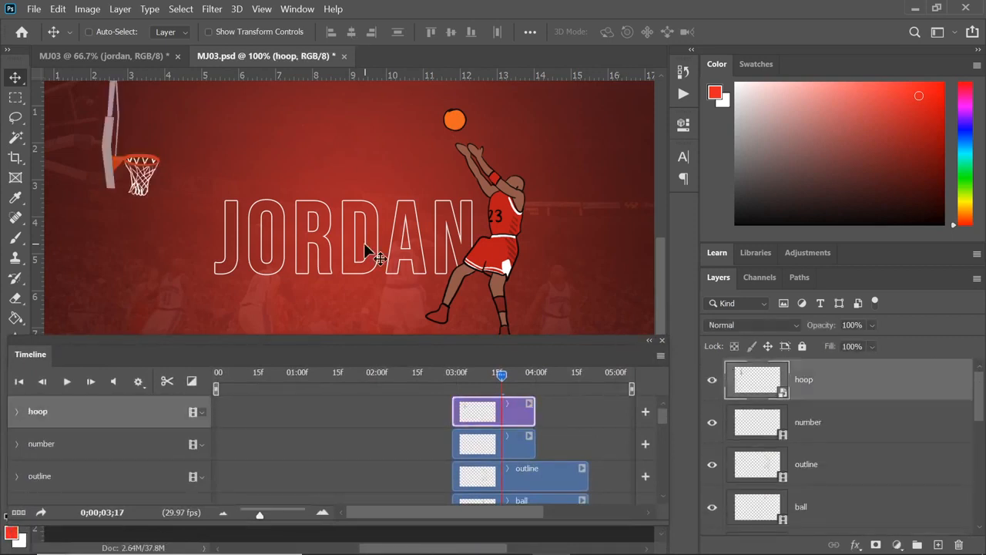
click(713, 382)
click(713, 383)
- Hide and reshow the number layer to examine the number drawn on the player's jersey
click(770, 431)
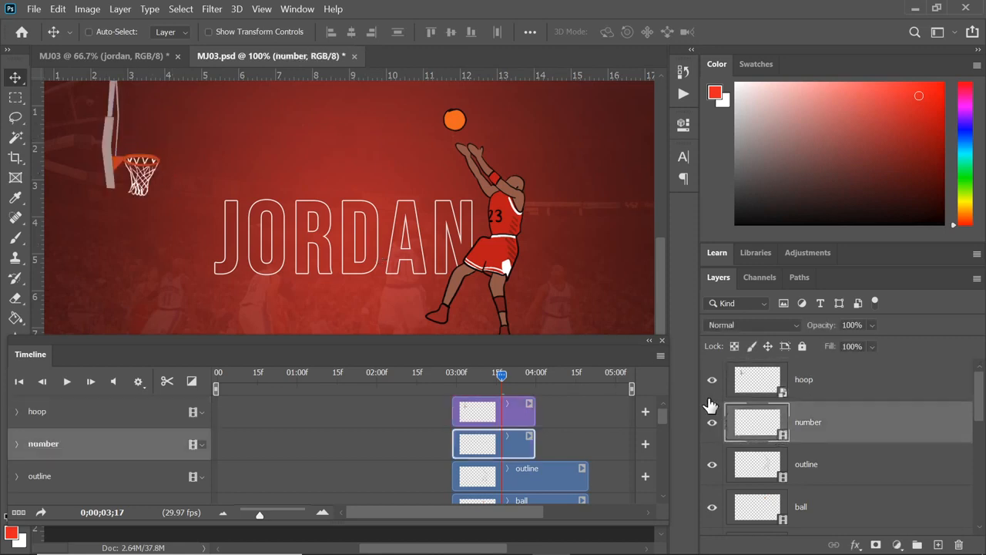
key(ctrl+plus)
drag(569, 236, 367, 325)
click(712, 423)
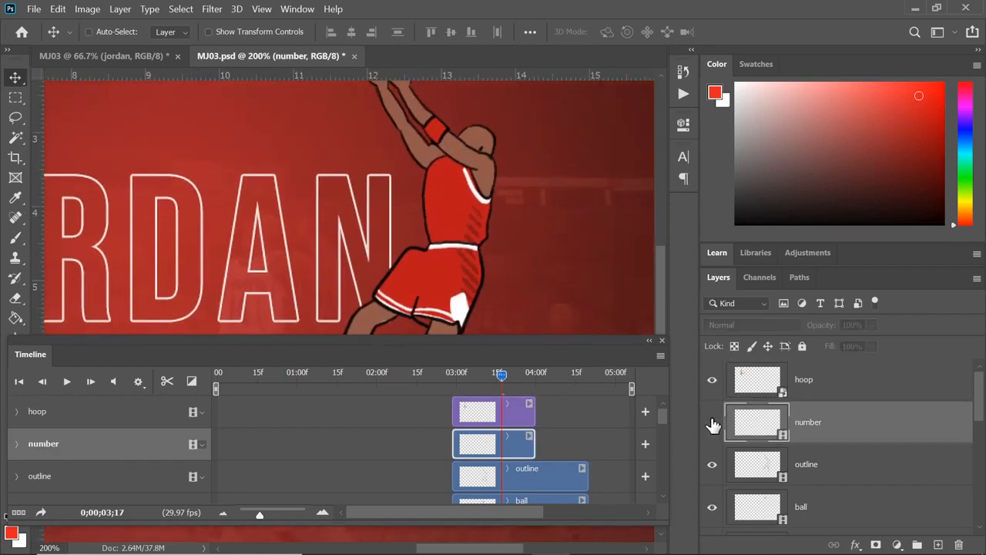
click(712, 423)
- Toggle the outline layer and the ball layer off and back on to examine what each one contributes
click(771, 464)
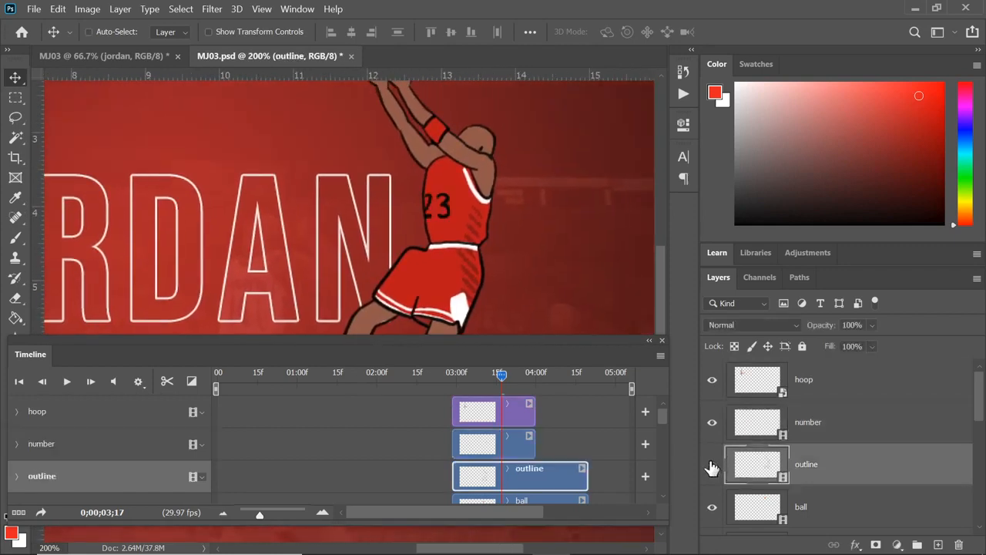
click(711, 465)
click(711, 466)
scroll(963, 424, down, 2)
click(805, 452)
drag(569, 256, 579, 372)
click(711, 450)
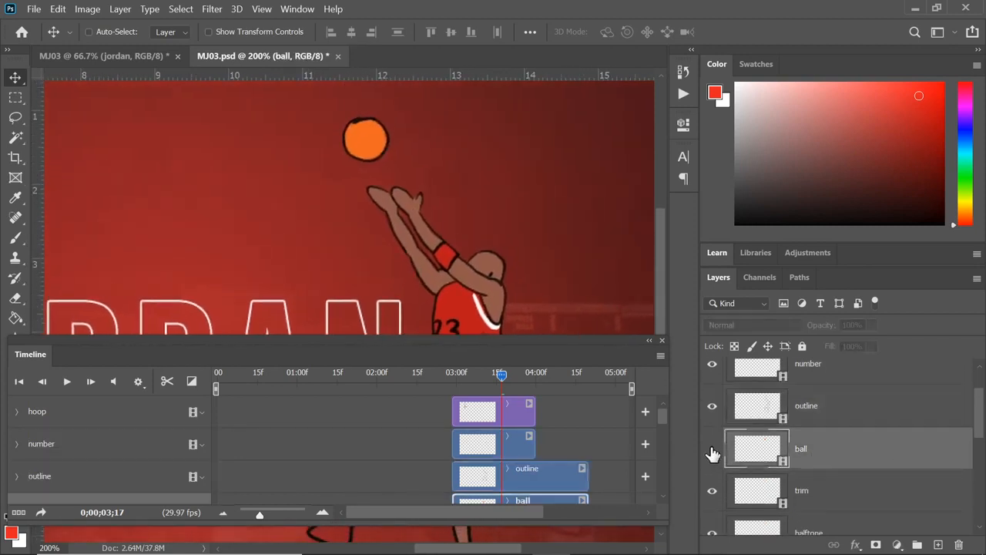
click(712, 448)
- Toggle the trim and halftone layers off and back on to examine the uniform's white edging and shading
click(805, 490)
drag(570, 266, 581, 135)
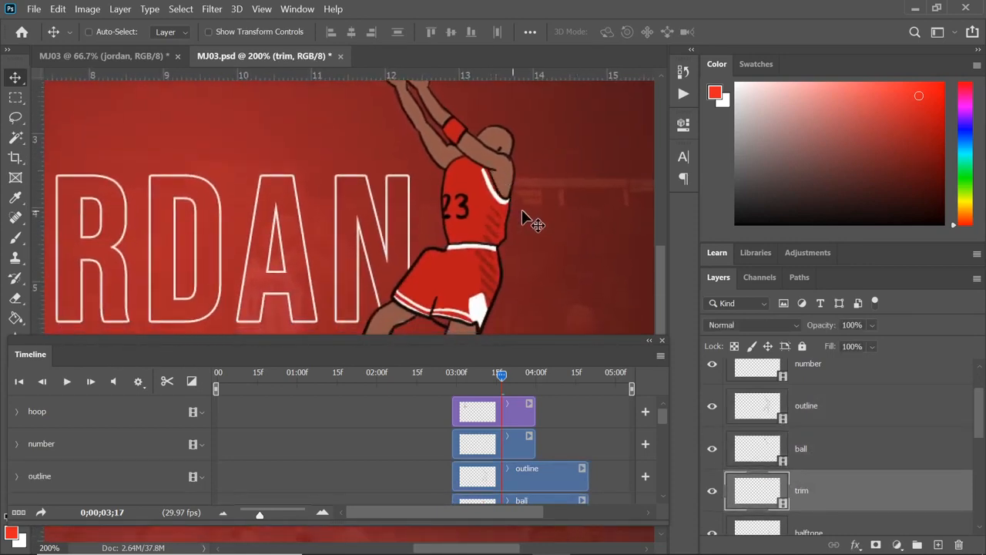
click(712, 490)
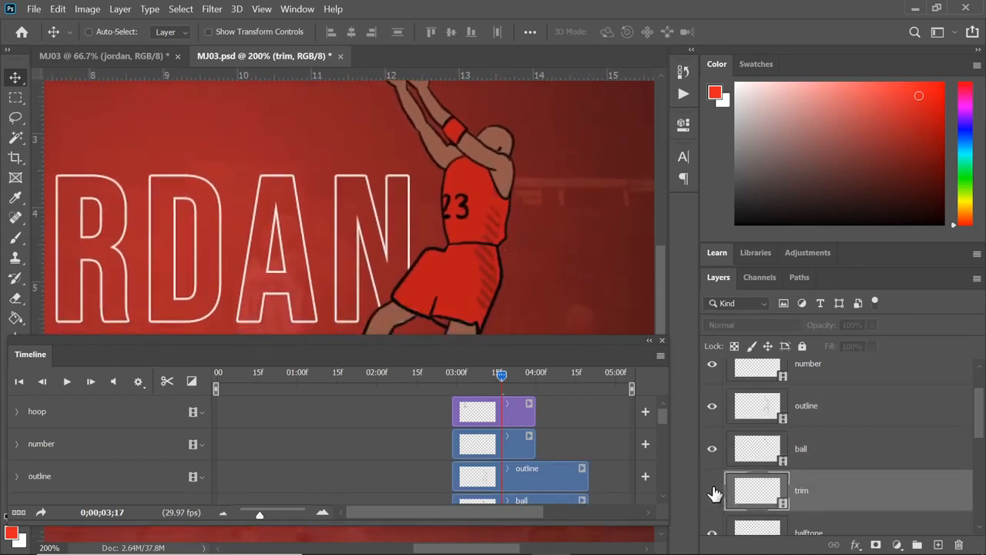
click(713, 490)
drag(978, 416, 977, 438)
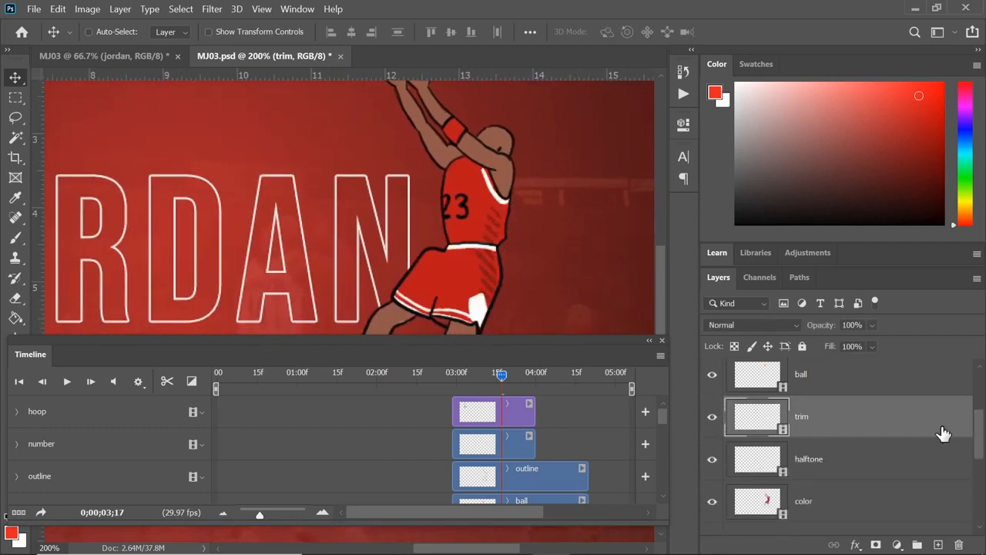
click(825, 456)
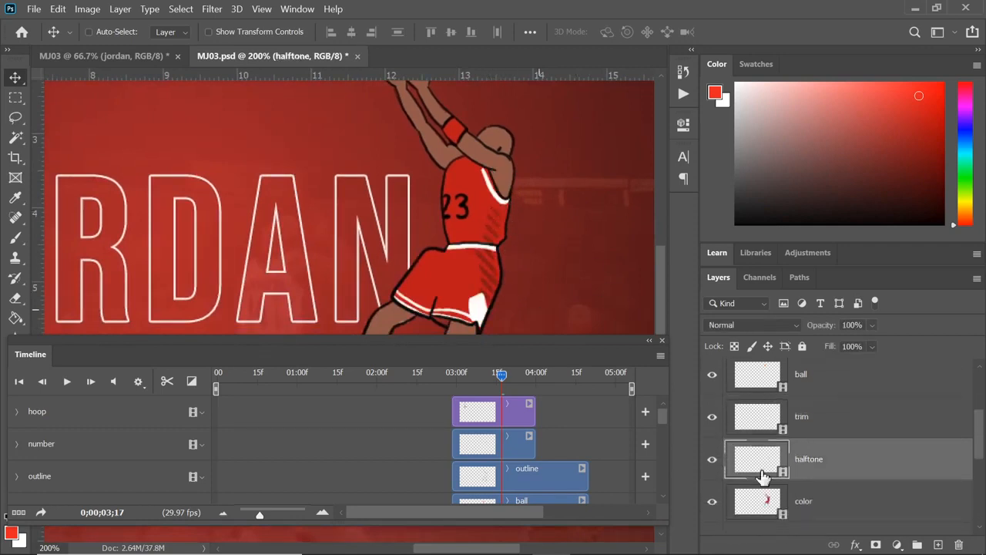
click(711, 460)
click(710, 460)
- Select the color layer and toggle its visibility off and back on to examine the player's flat colour fills
scroll(837, 440, down, 1)
click(770, 451)
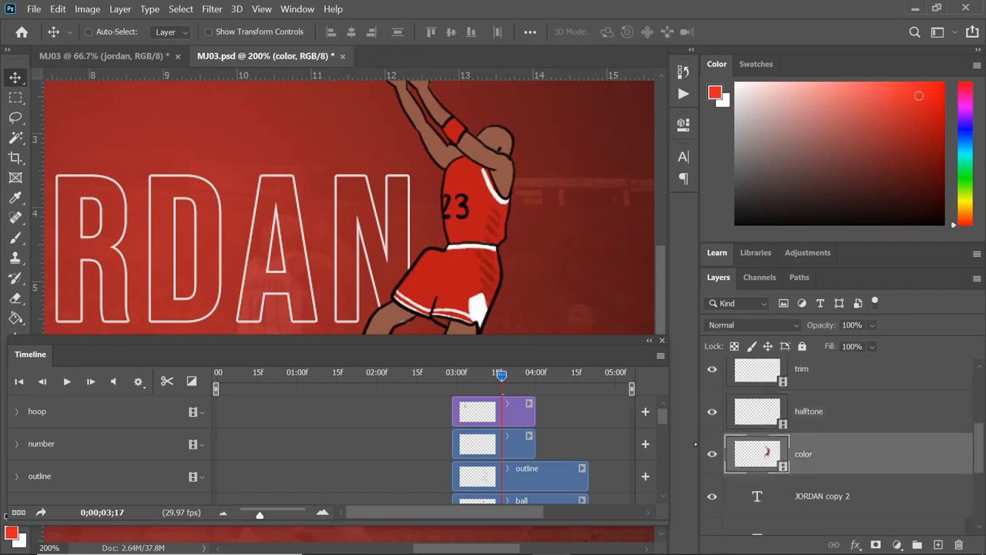
click(711, 459)
click(711, 460)
key(ctrl+minus)
drag(516, 214, 565, 202)
- Collapse the JORDAN and Red Grad tracks' properties, and play back the finished animation around 0;00;03;00
scroll(339, 451, down, 10)
scroll(608, 413, up, 1)
click(17, 441)
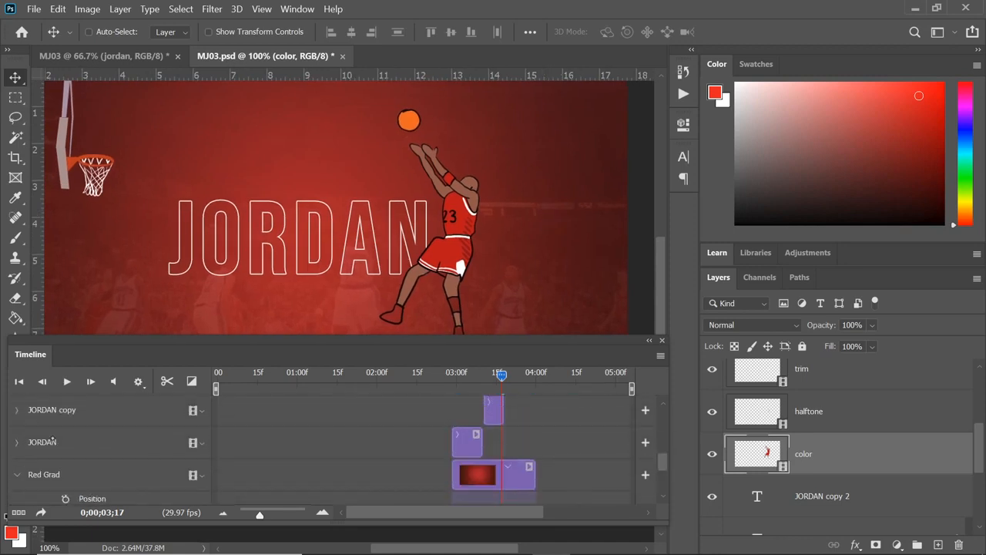
click(17, 474)
key(space)
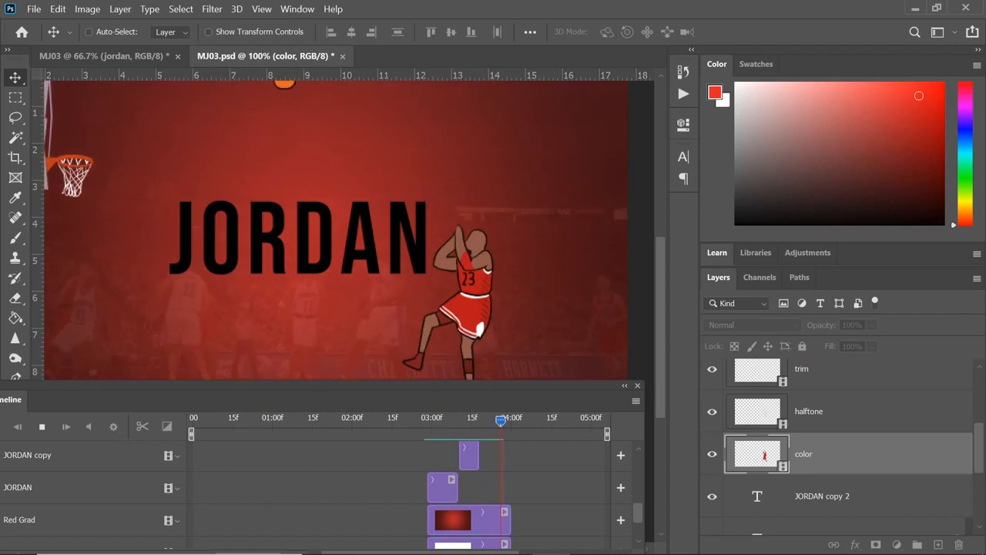
key(space)
drag(453, 422, 463, 422)
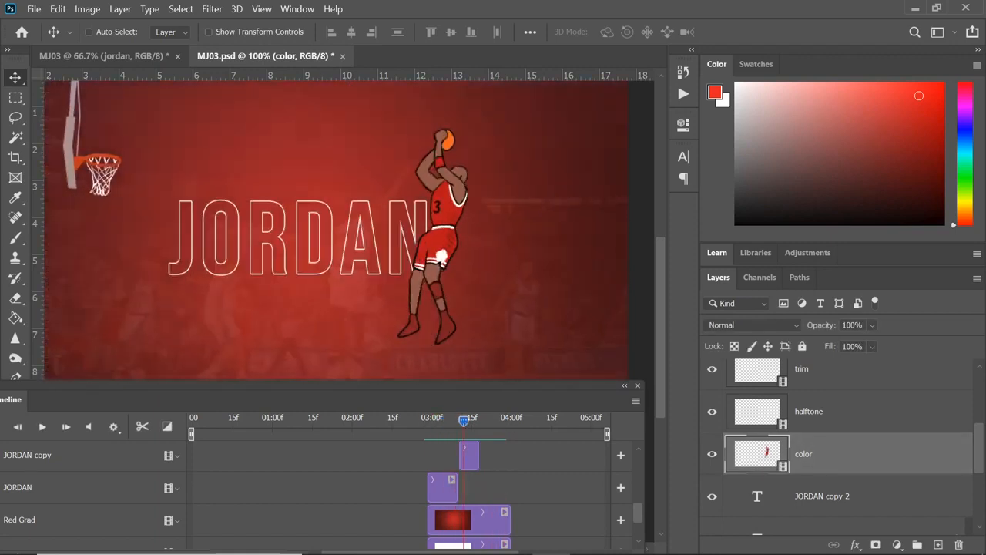
drag(385, 385, 415, 349)
- Select the JORDAN text layer and play the animation from 0;00;03;06 to examine its clip on an enlarged time scale
click(327, 522)
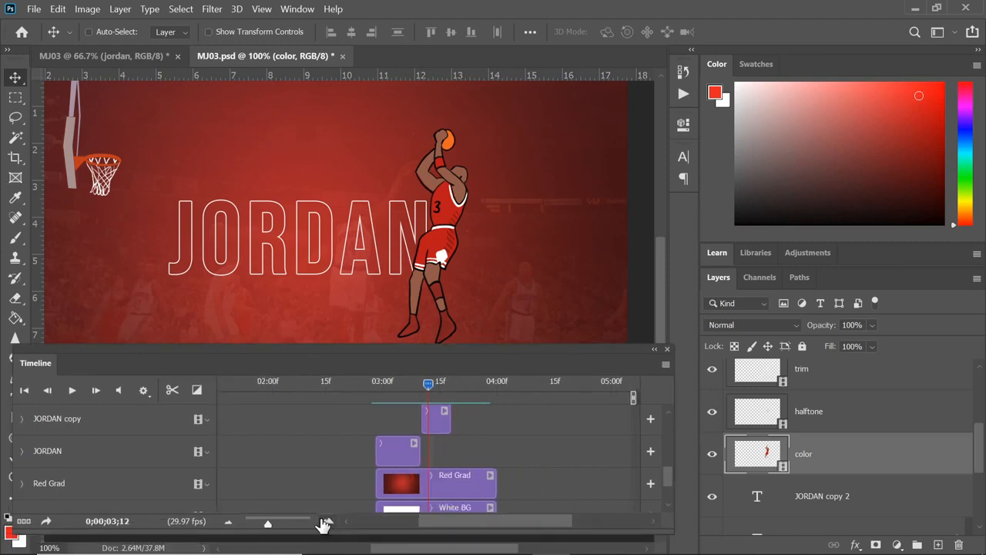
click(327, 522)
scroll(832, 462, down, 3)
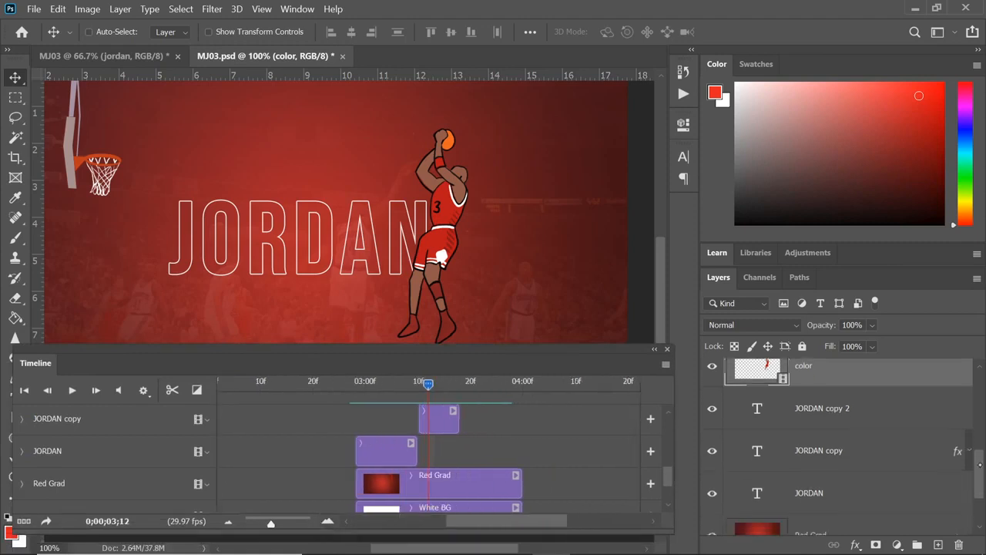
click(832, 487)
drag(428, 384, 398, 383)
key(space)
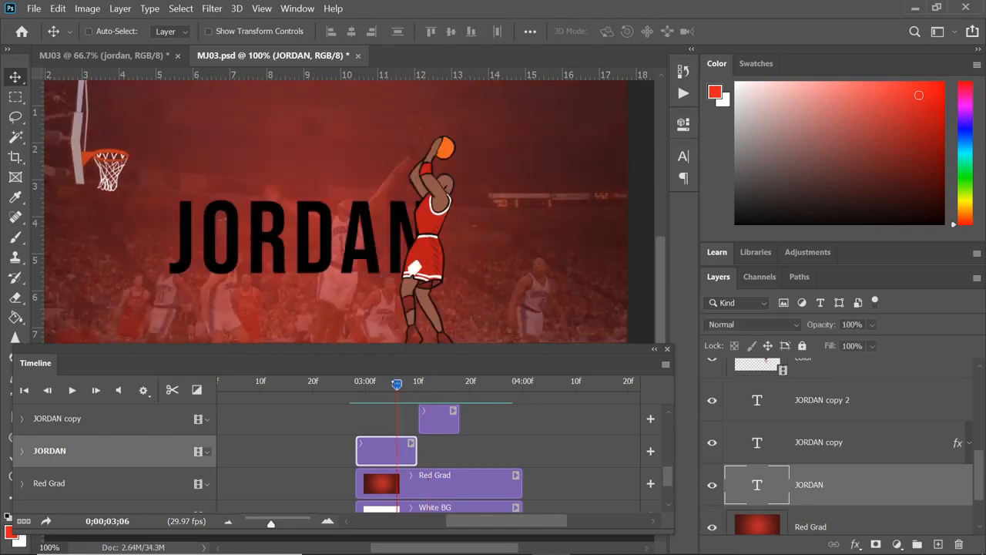
- Select the JORDAN copy and JORDAN copy 2 layers in turn and scrub through their clips to examine the alternating title styles
click(823, 440)
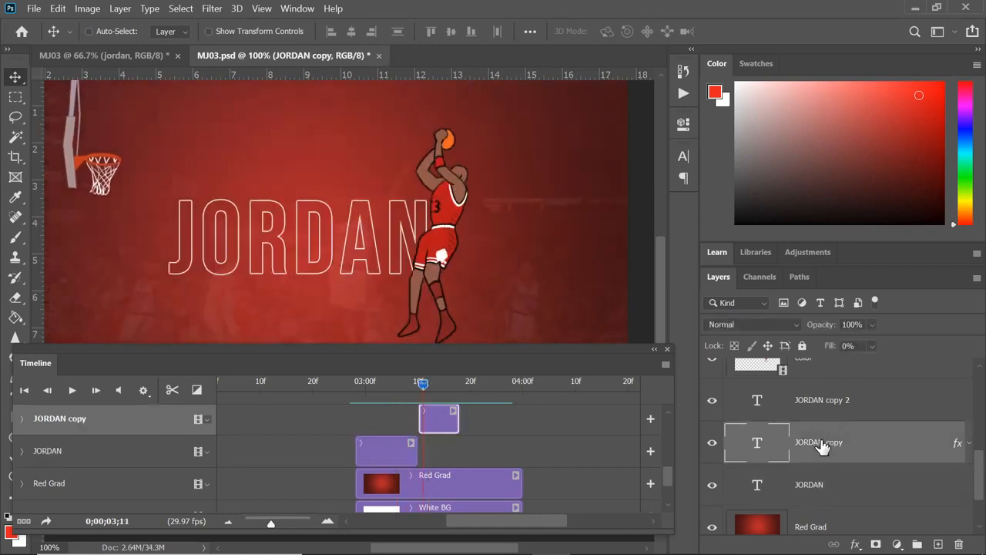
scroll(664, 464, up, 3)
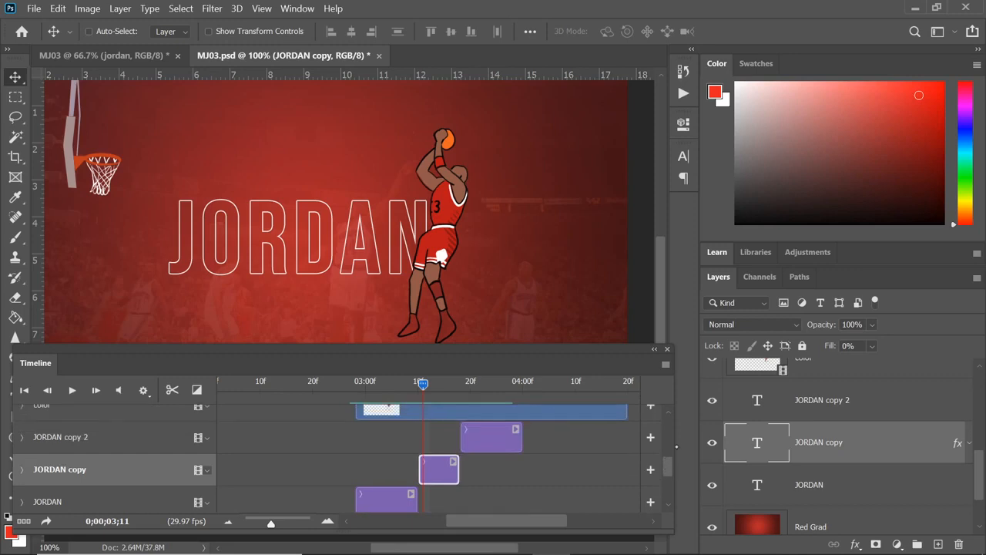
drag(423, 384, 460, 383)
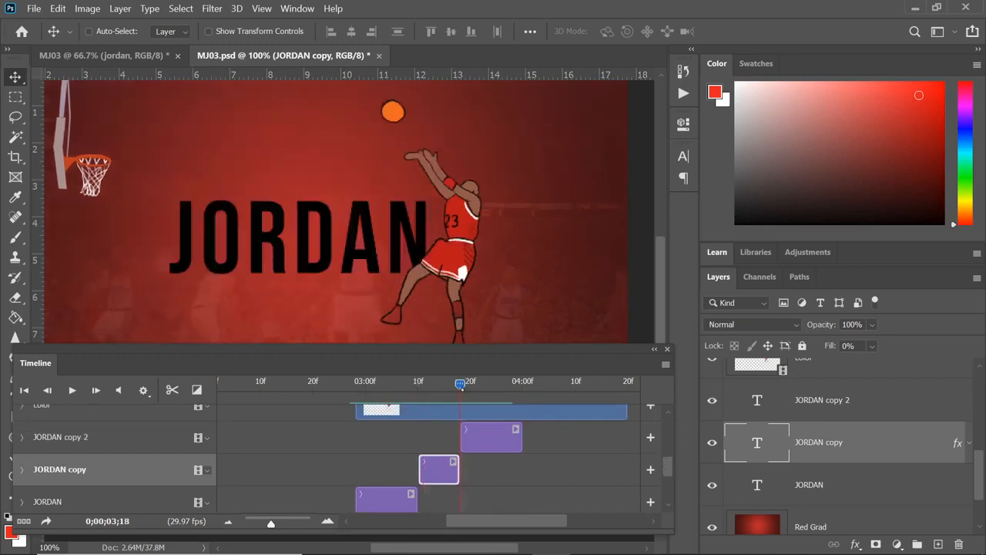
click(822, 400)
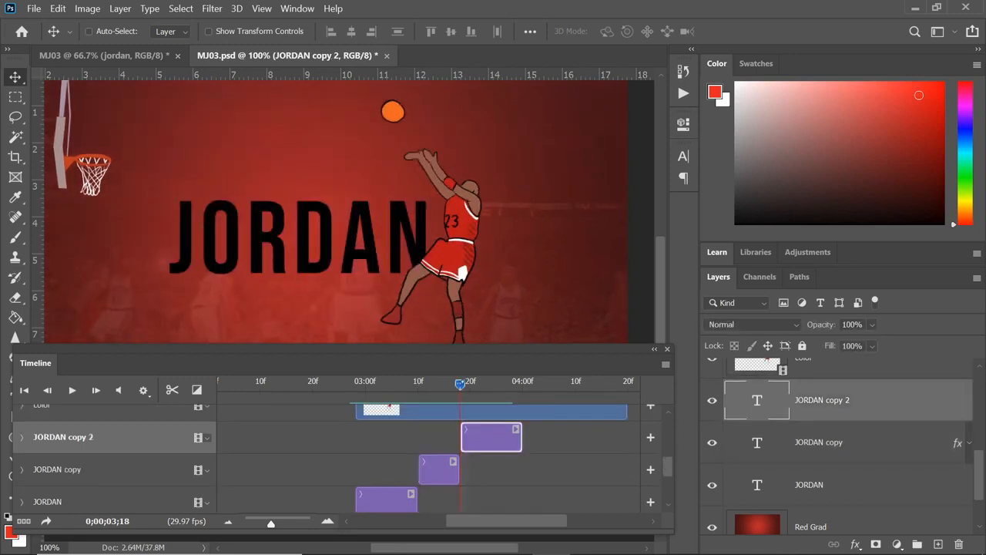
drag(460, 383, 496, 384)
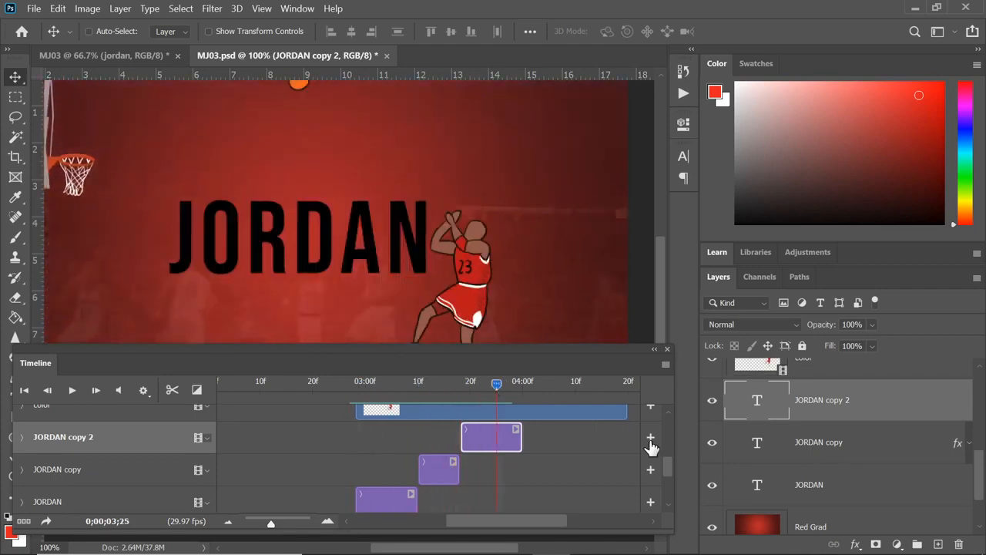
scroll(472, 451, down, 3)
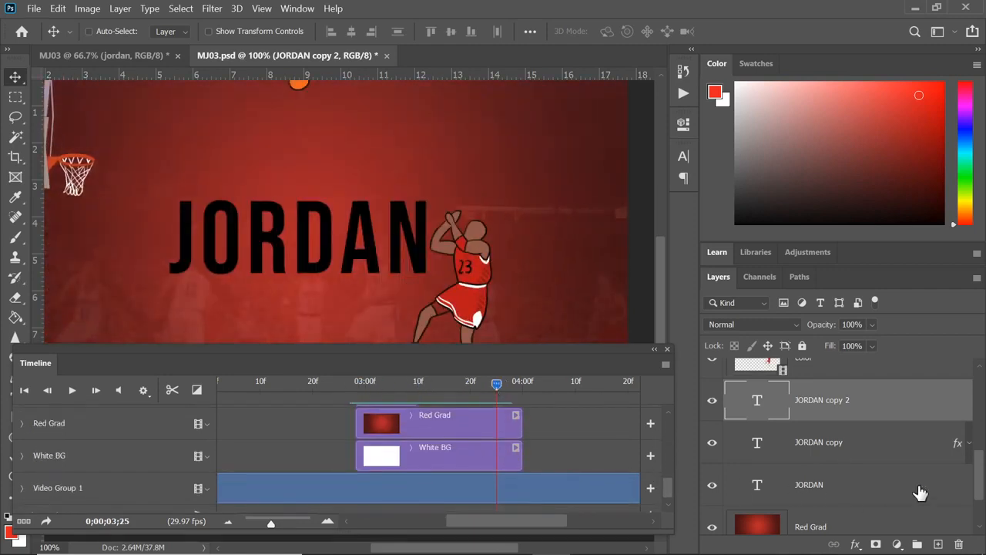
- Select the Red Grad layer, expand its track properties, and scrub around 0;00;03;15 to examine its opacity keyframes
scroll(909, 463, down, 3)
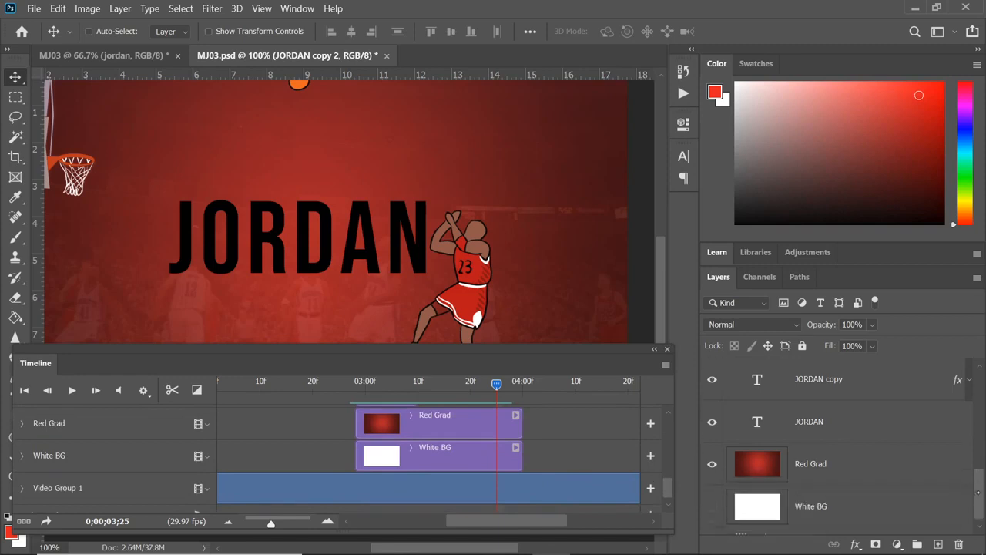
click(815, 468)
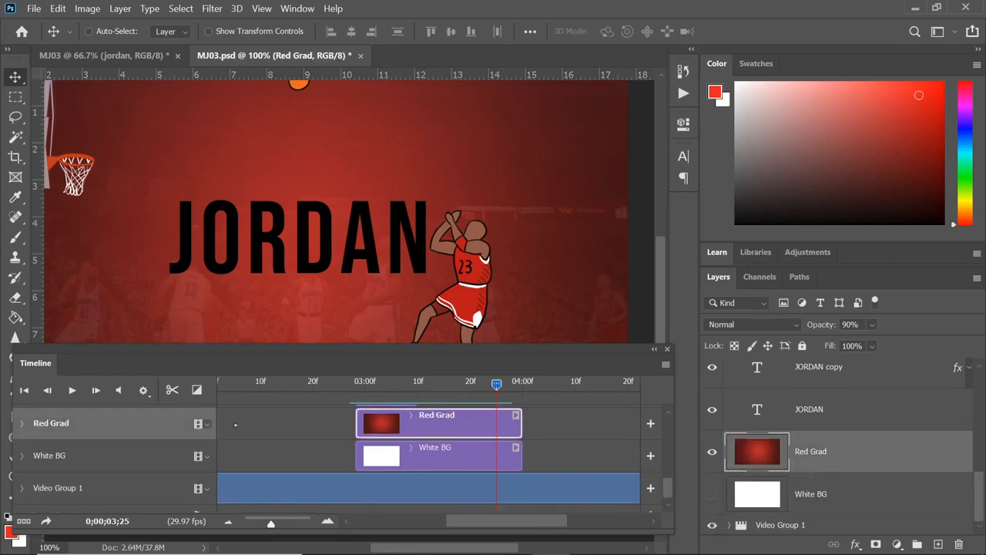
click(22, 423)
drag(496, 383, 527, 382)
drag(472, 383, 443, 383)
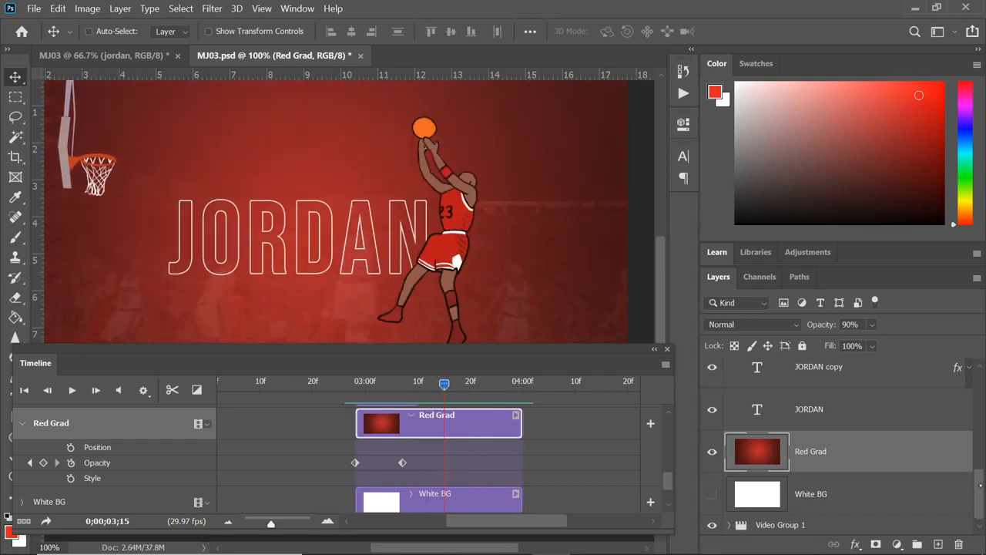
- Hide the color and halftone layers so the player's line art stands alone over the red background
scroll(880, 434, up, 5)
click(709, 486)
click(712, 440)
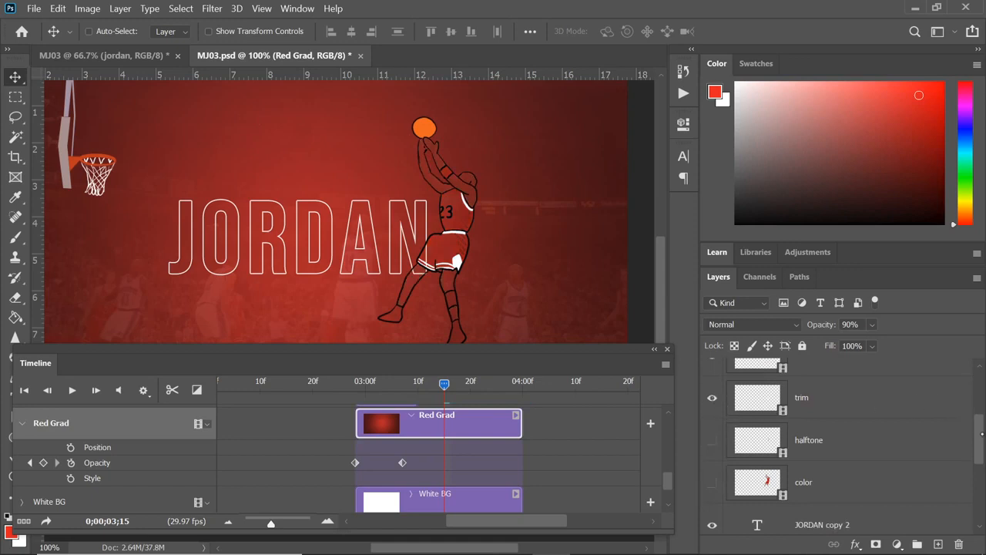
scroll(975, 408, up, 3)
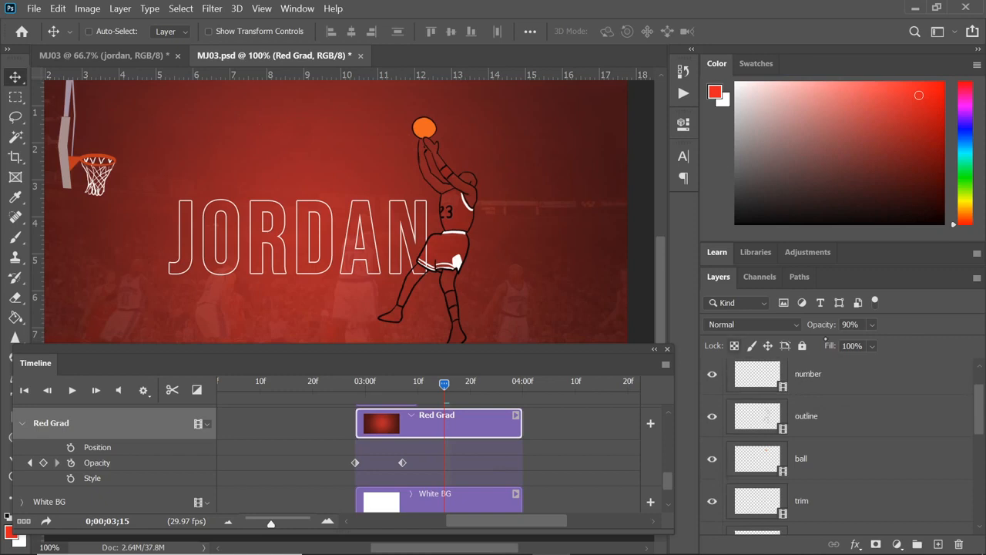
- Try a white Color Overlay on the outline layer, cancel the style, and show the color and halftone layers again
click(855, 423)
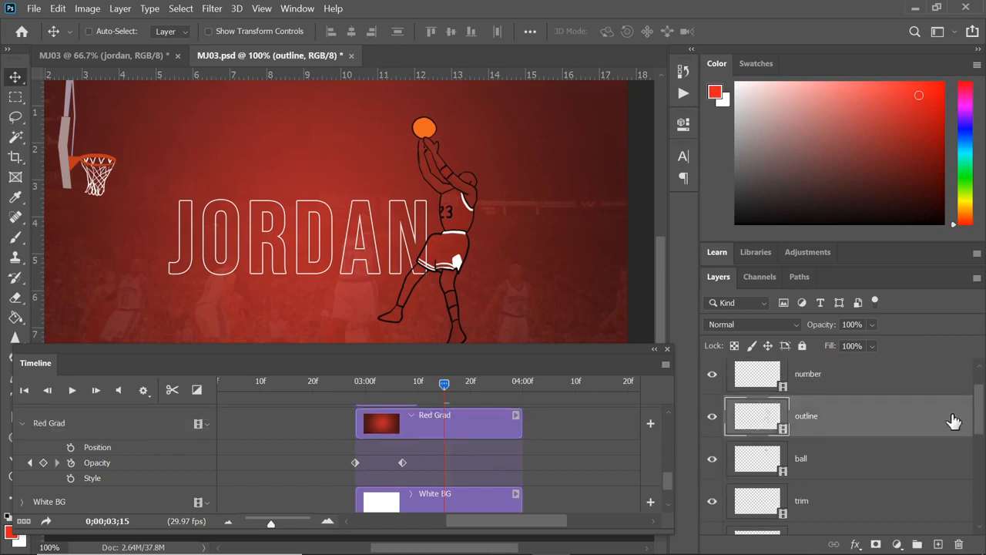
double_click(953, 420)
drag(479, 159, 701, 136)
click(584, 357)
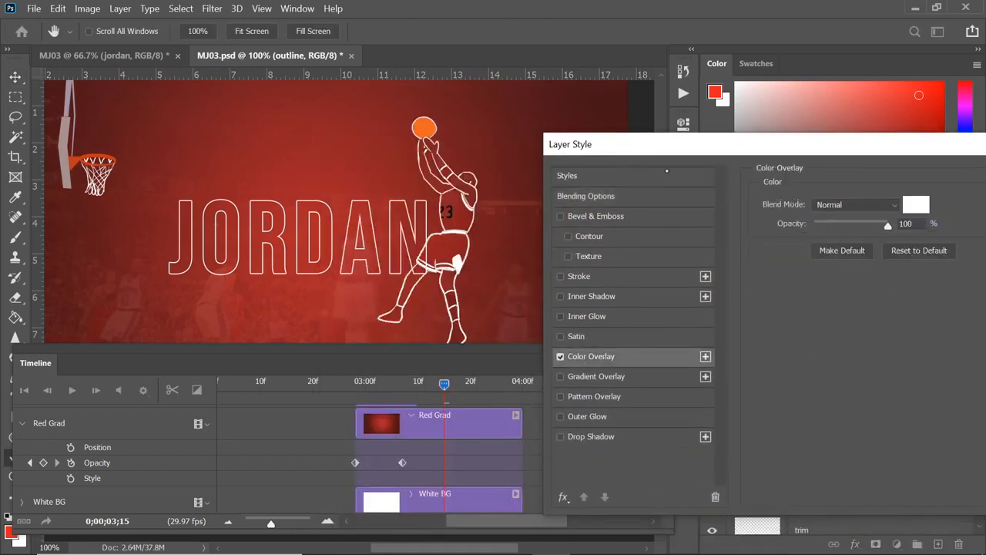
drag(894, 144, 632, 136)
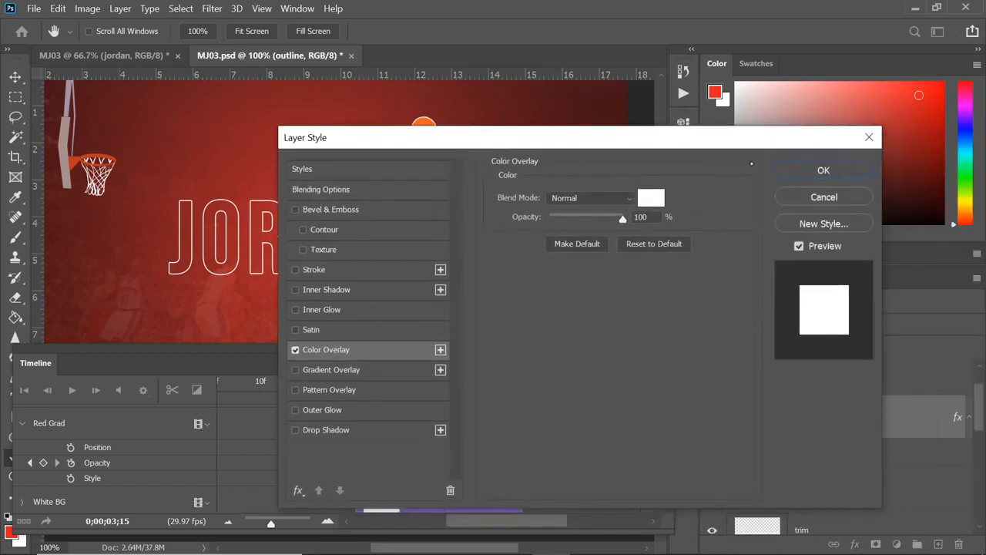
click(821, 196)
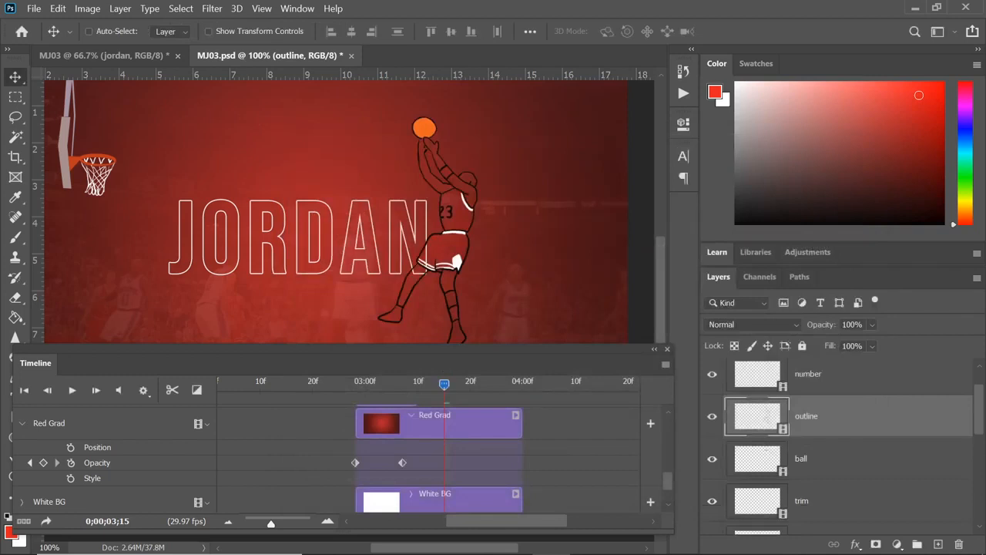
scroll(840, 432, down, 3)
click(709, 458)
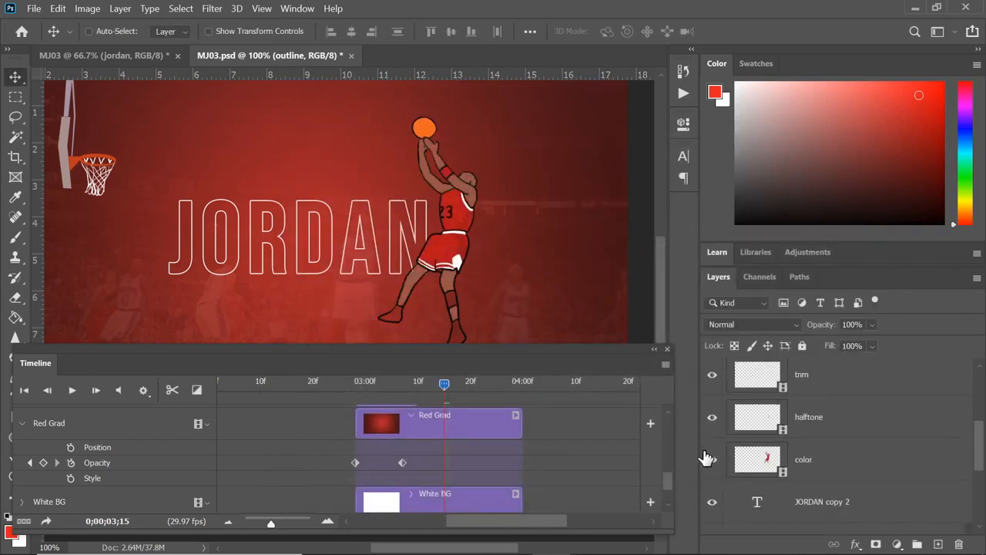
- Open the Render Video settings for the animation and examine the encoder choices, keeping Adobe Media Encoder
drag(666, 475, 676, 419)
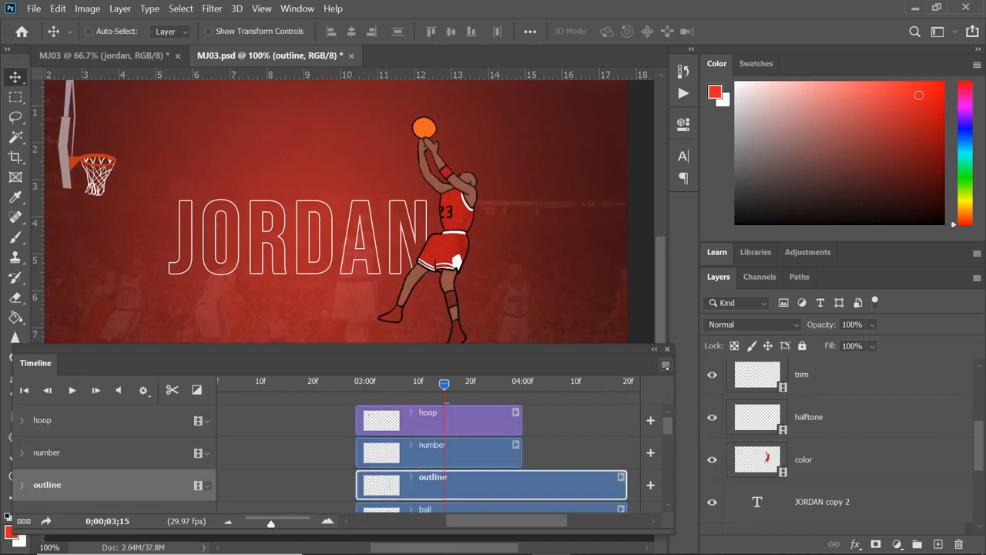
click(667, 365)
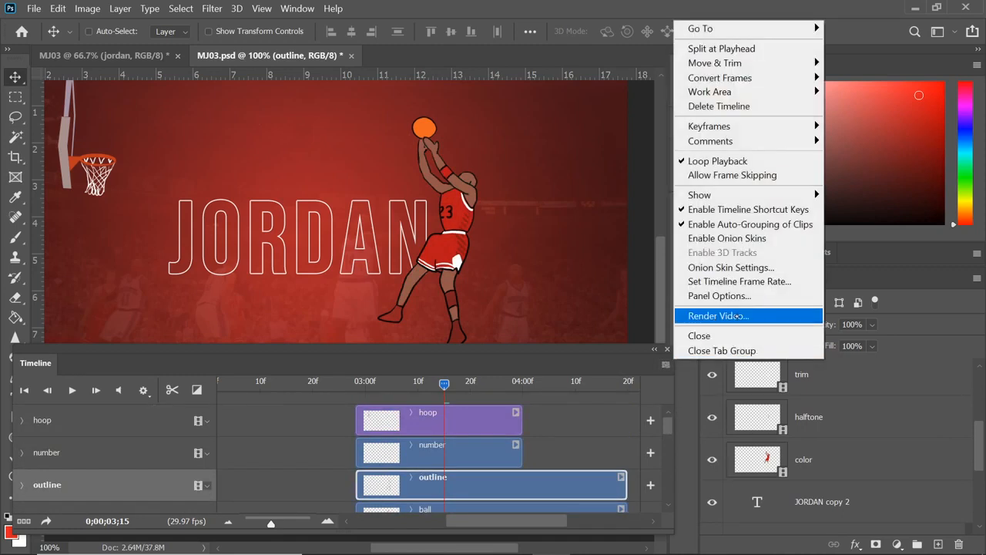
click(724, 316)
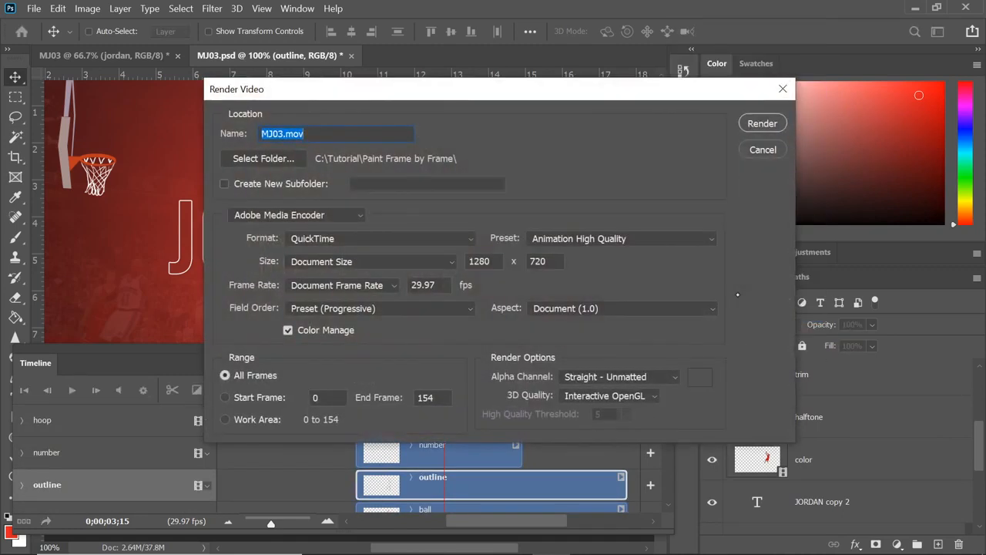
click(359, 215)
click(381, 215)
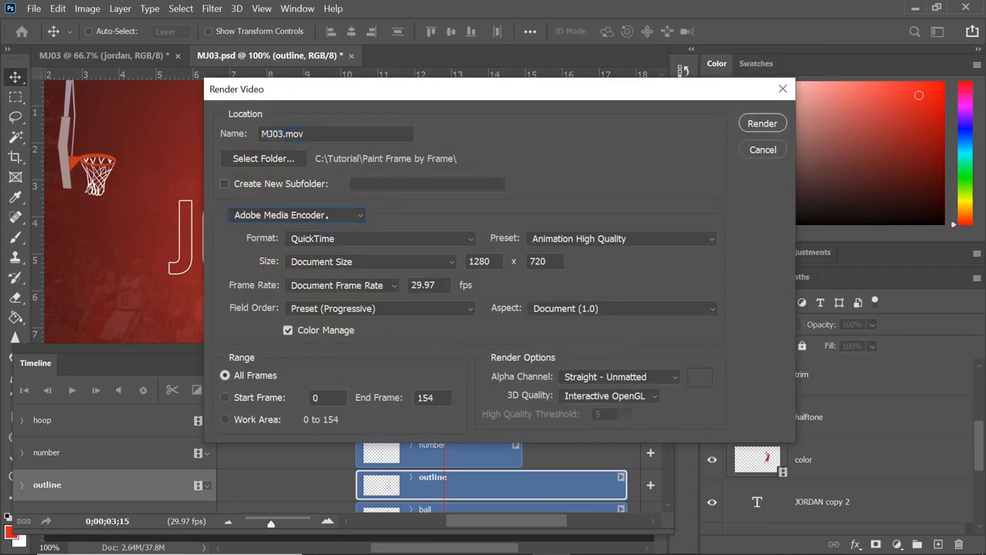
click(330, 216)
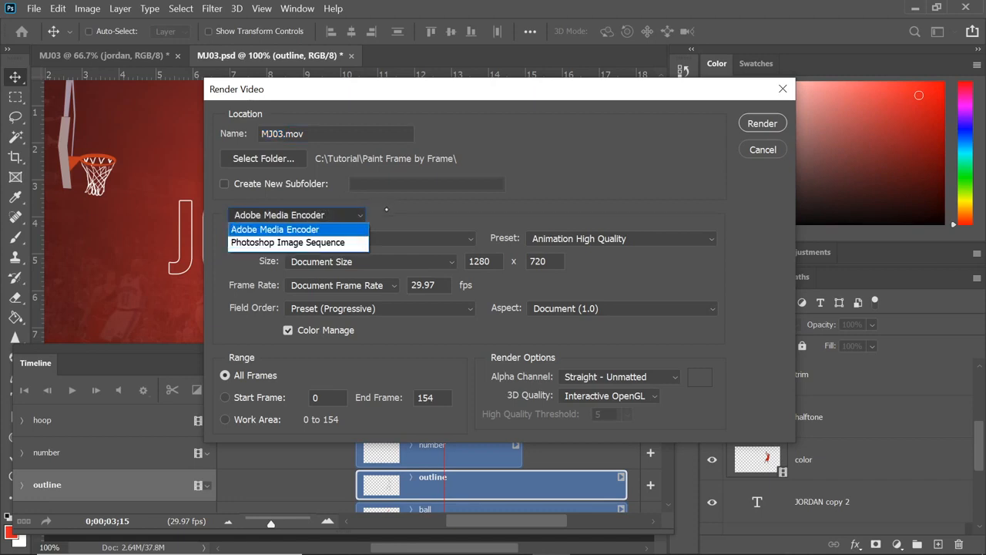
click(389, 211)
- Try the H.264 format, examine its presets while keeping High Quality, and cancel the video render
click(377, 238)
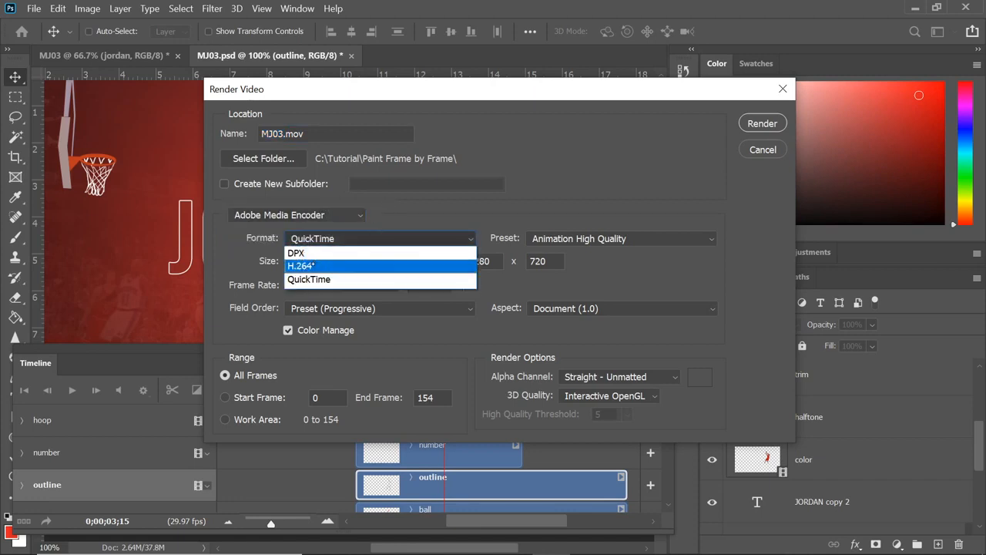
click(307, 265)
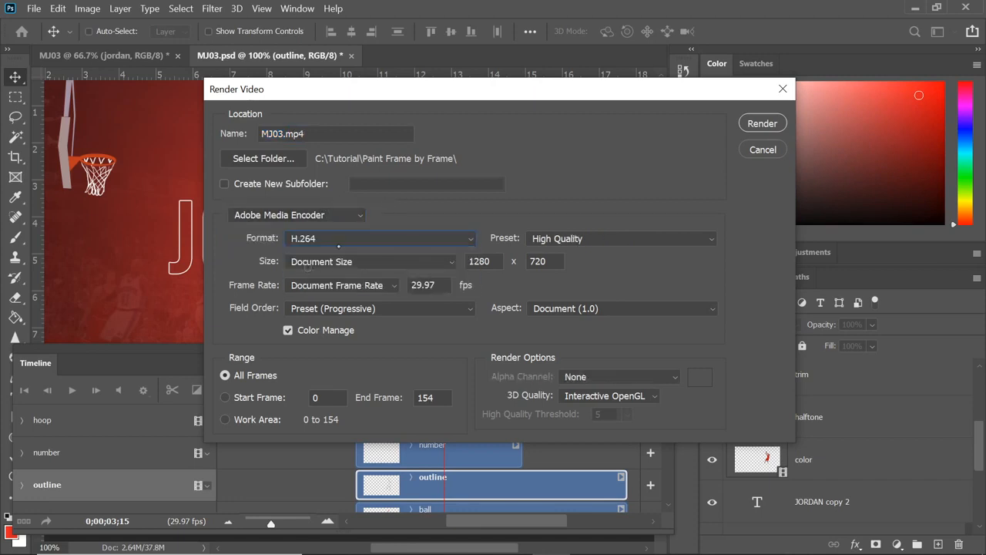
click(610, 238)
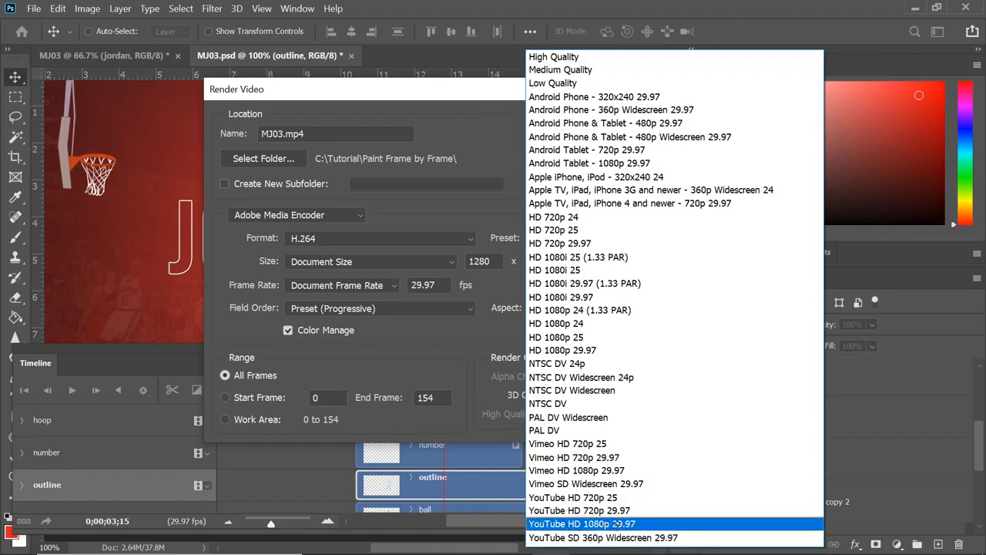
click(501, 101)
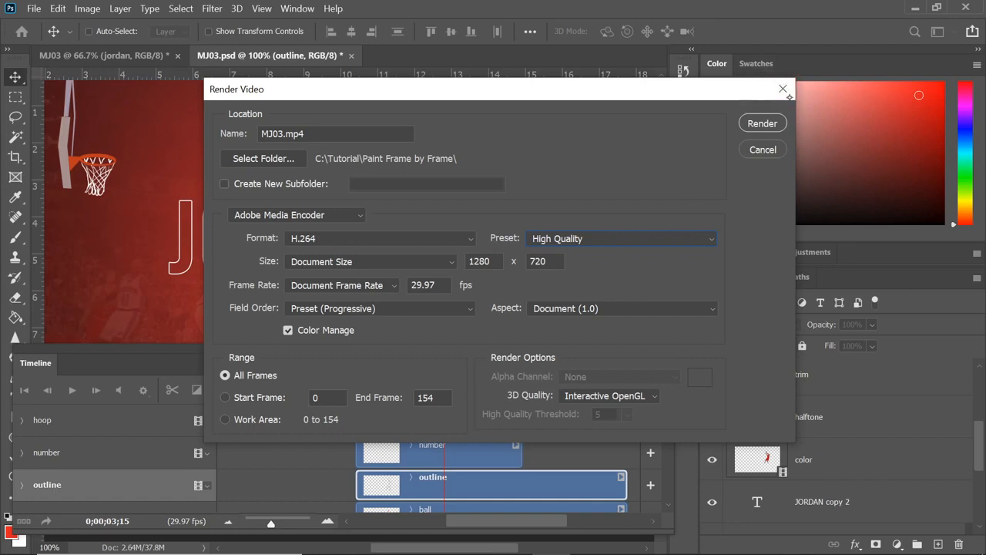
click(763, 149)
- Hide Video Group 1, the Red Grad layer and the three JORDAN text layers to leave a transparent background
drag(976, 445, 962, 510)
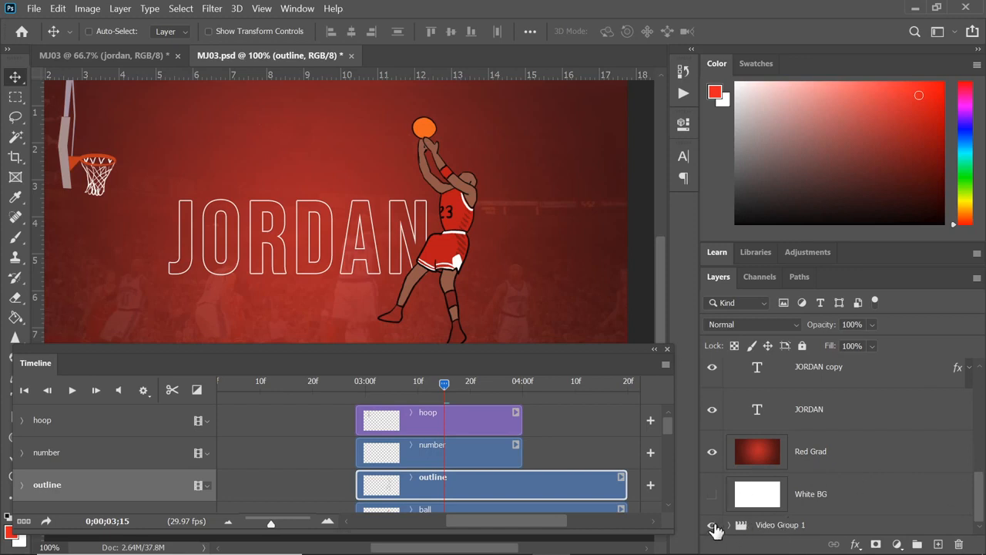
click(711, 522)
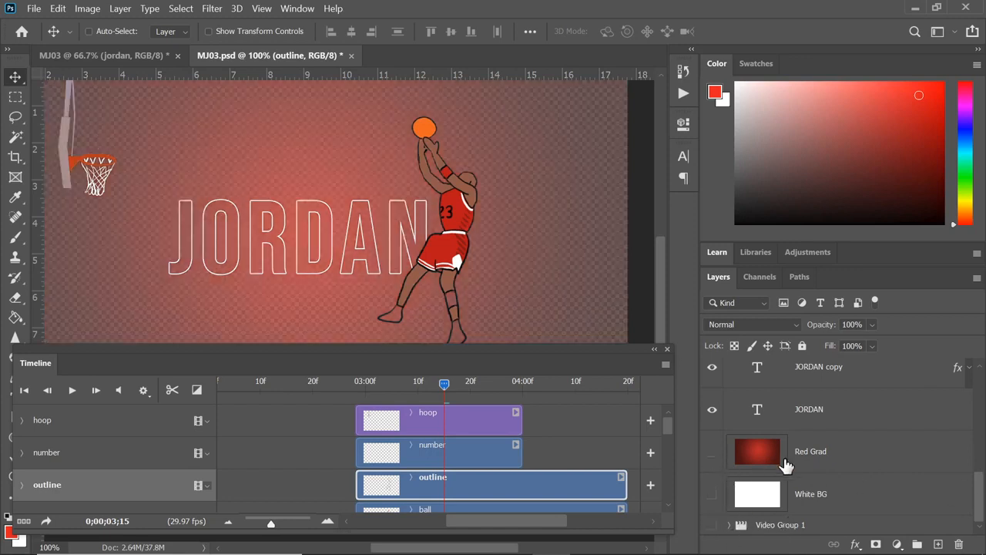
click(712, 451)
scroll(978, 482, up, 2)
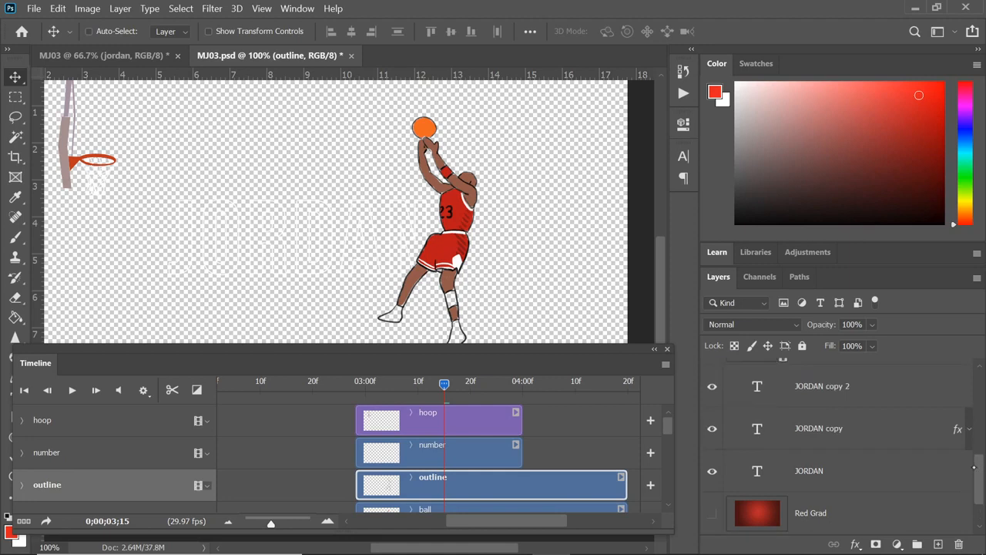
drag(712, 386, 717, 487)
scroll(963, 462, up, 4)
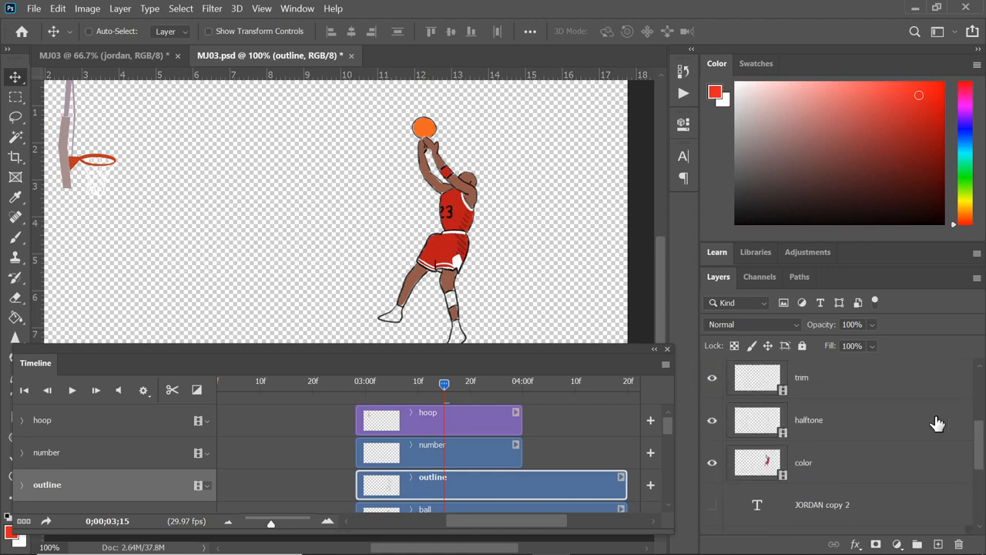
- Scrub the timeline to 0;00;03;07 to examine the player and hoop animation on the transparent background
drag(260, 381, 439, 349)
key(Right)
drag(444, 383, 402, 383)
- Set up the video render as QuickTime with the Animation High Quality preset and a Straight - Unmatted alpha channel
click(665, 364)
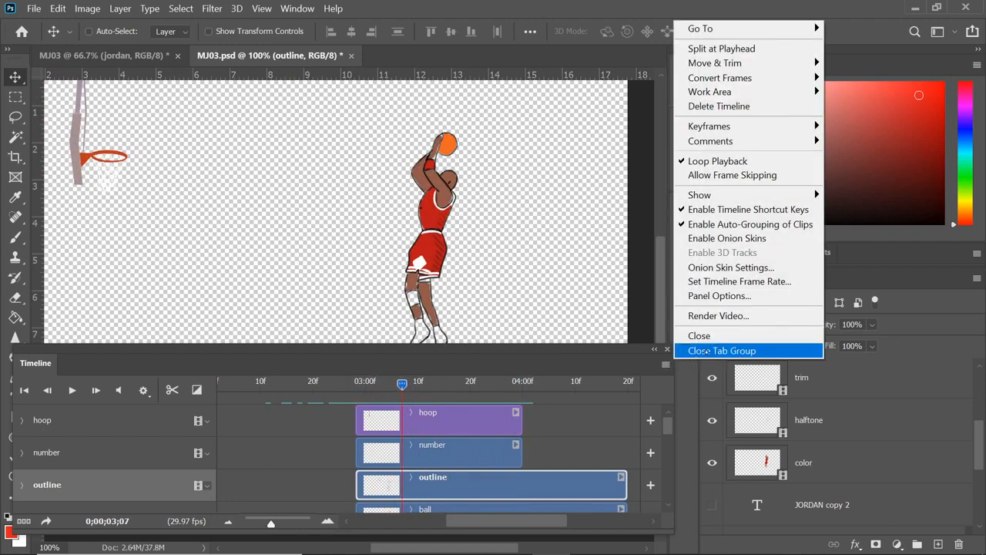
click(718, 316)
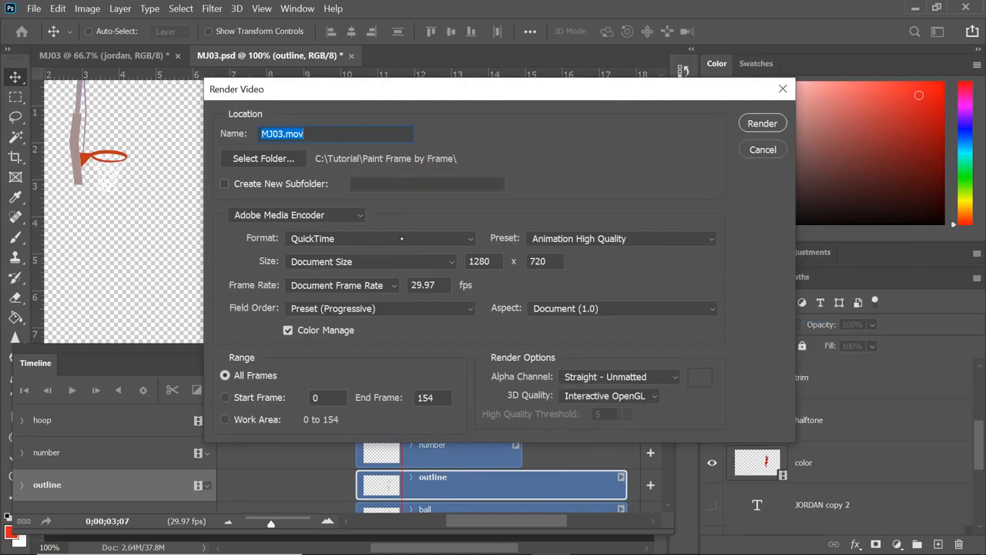
click(402, 239)
click(324, 279)
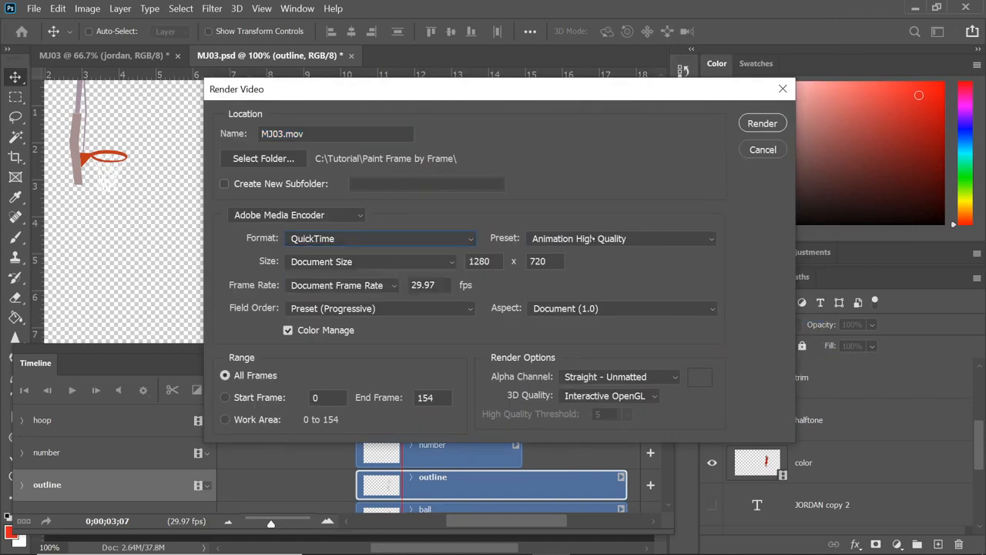
click(590, 238)
click(610, 251)
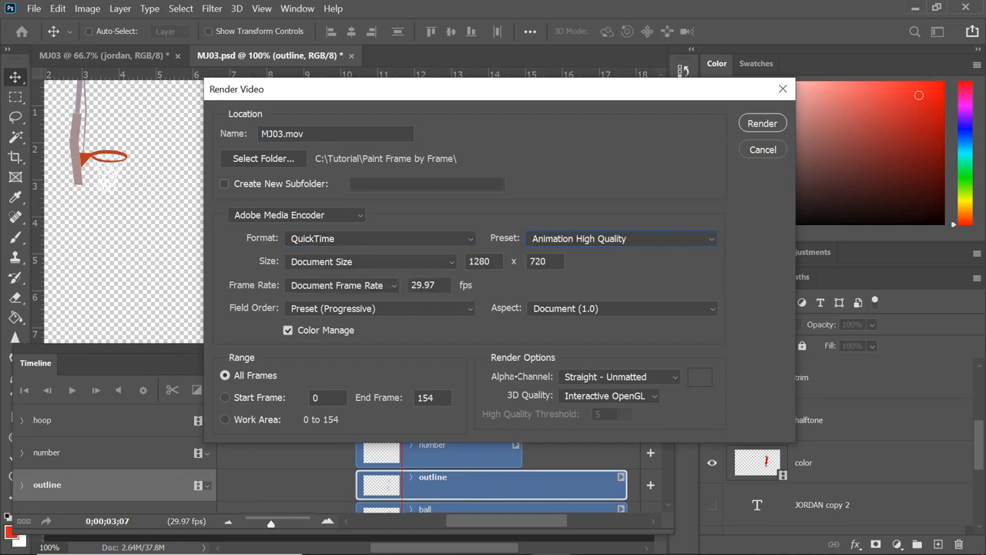
click(607, 376)
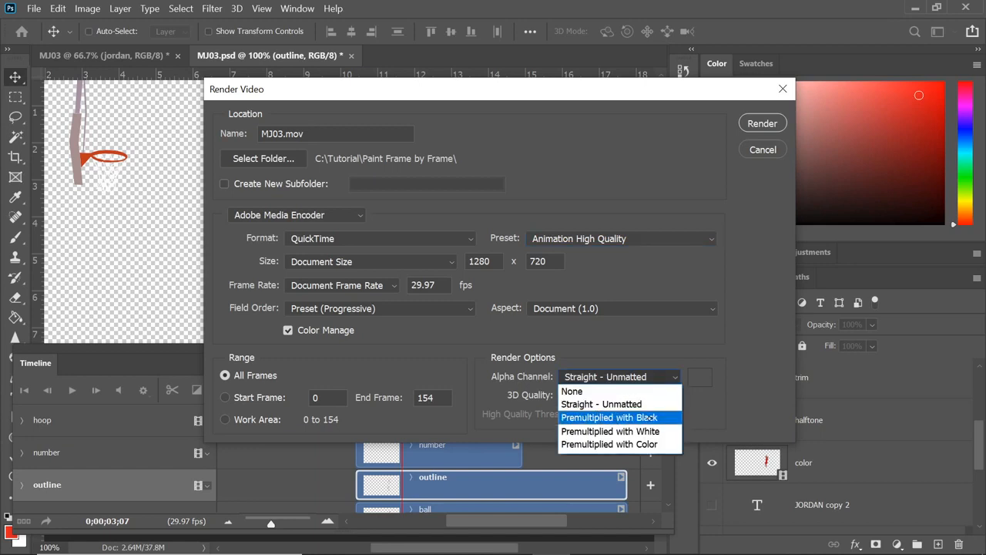
click(628, 404)
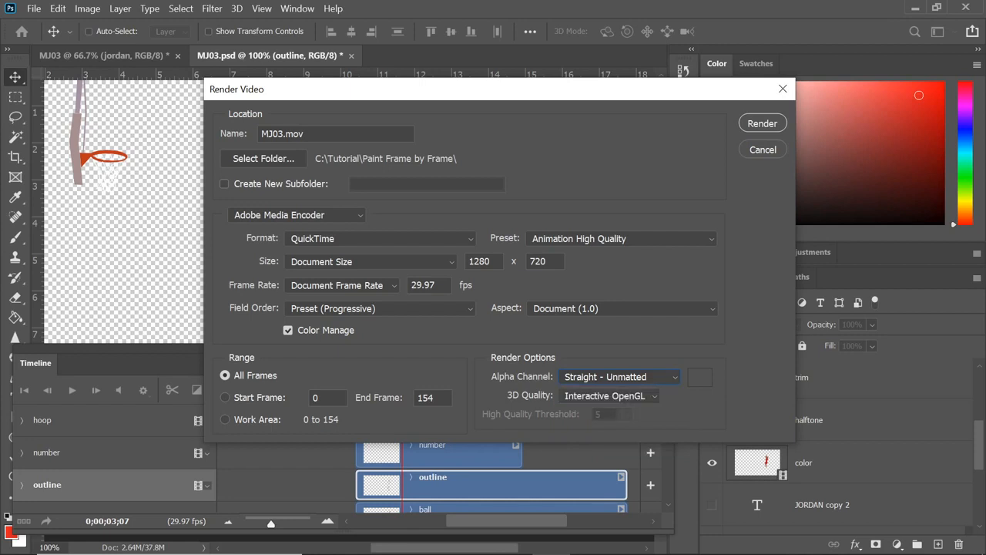
- Name the output video MJ Tutorial Alpha.mov and render it
key(BackSpace)
key(BackSpace)
key(BackSpace)
text(J Tutorial Alpha)
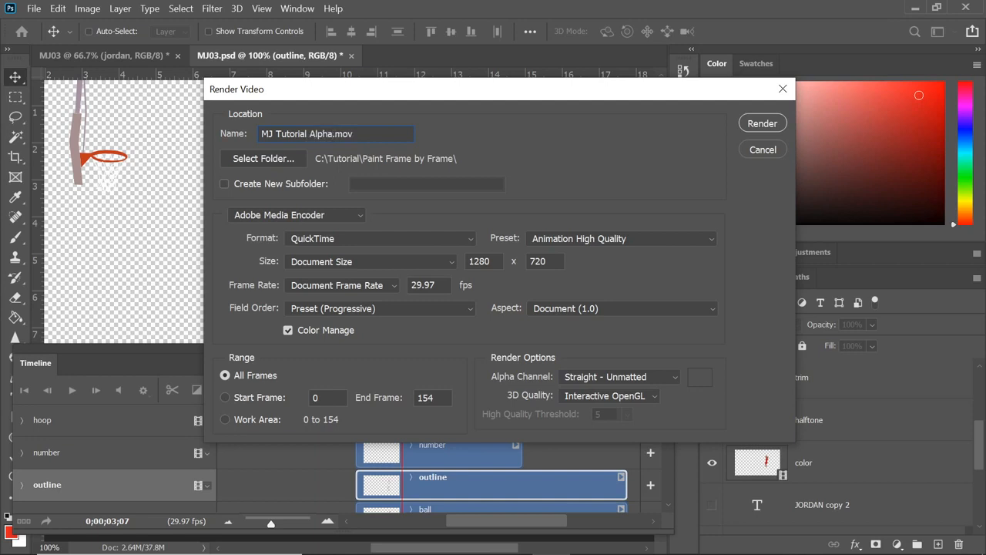
key(Return)
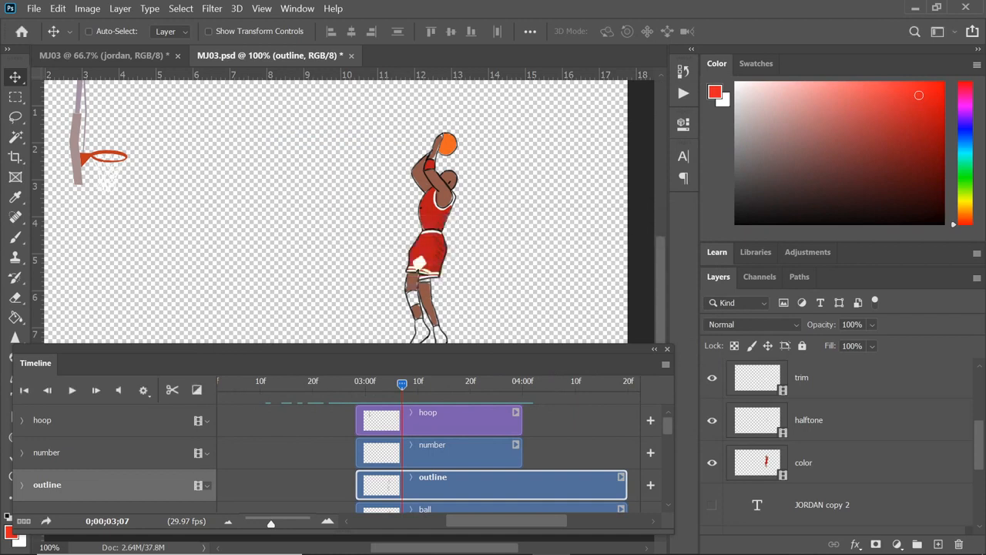
- Launch Adobe After Effects 2020 and return to the MJ03.psd document in Photoshop
key(super)
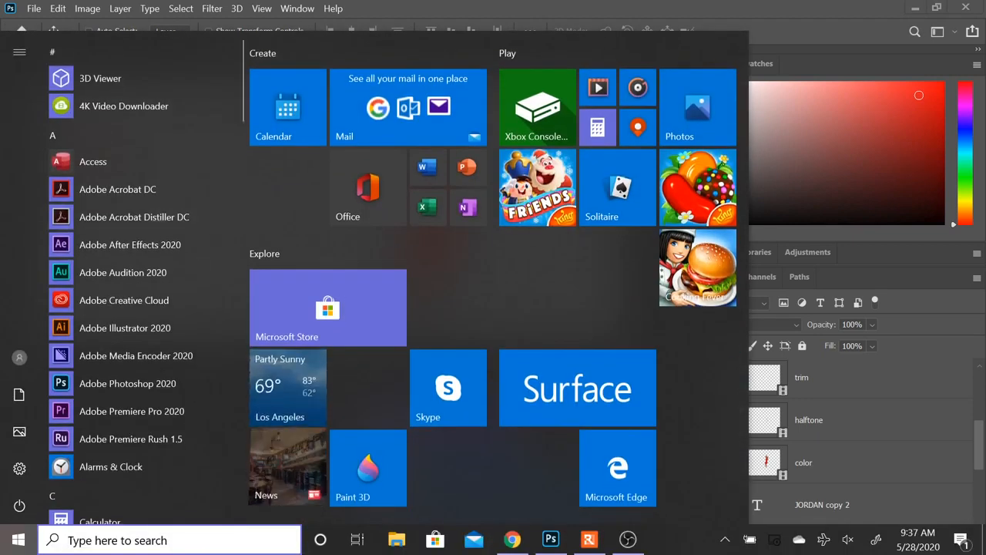
key(Escape)
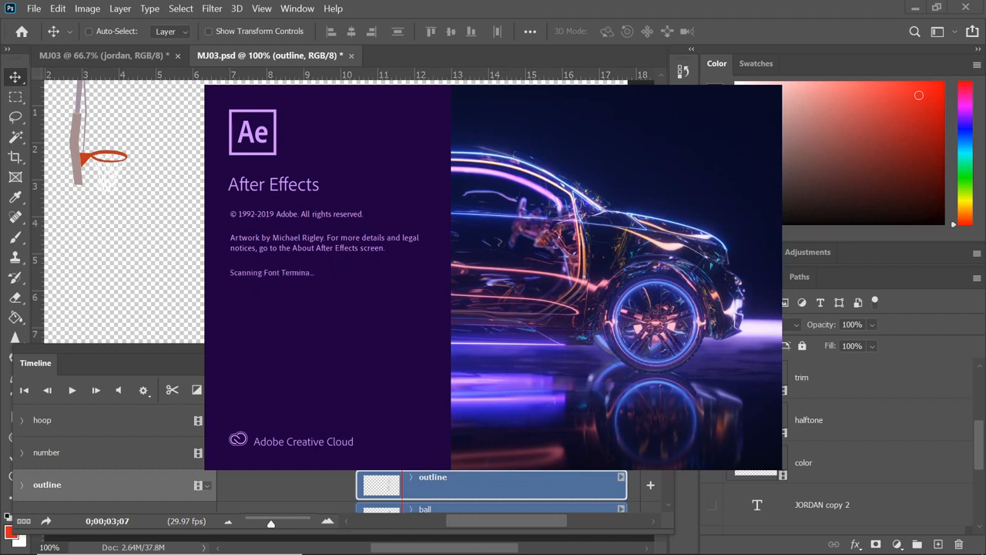
click(563, 5)
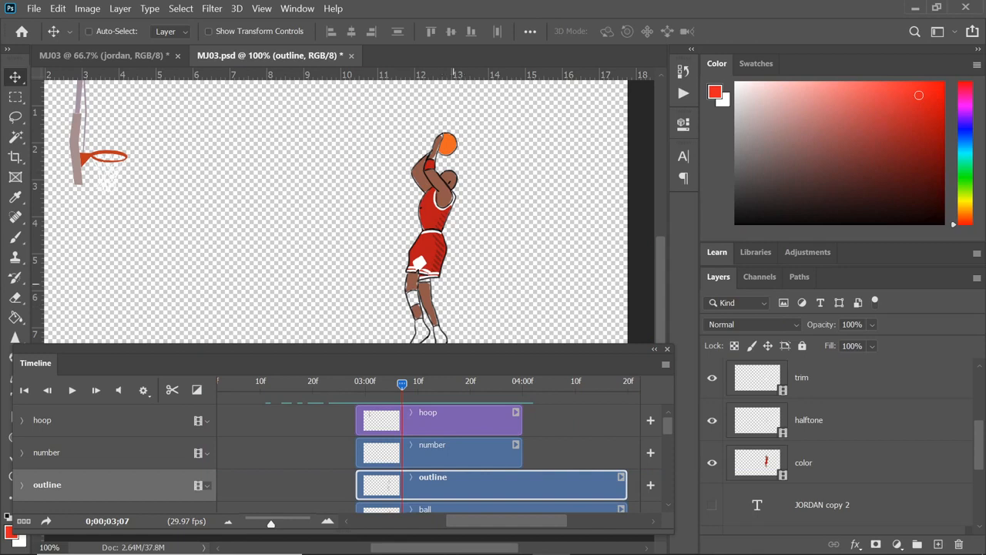
- Make the White BG layer visible behind the player and hoop artwork
scroll(874, 473, down, 4)
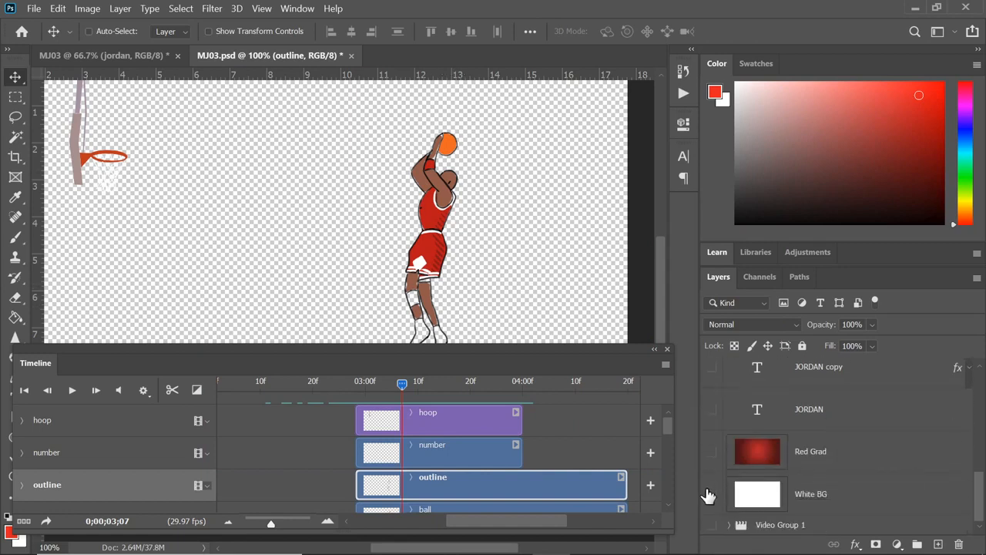
click(712, 494)
mouse_move(402, 384)
mouse_down()
mouse_move(360, 383)
mouse_move(402, 383)
mouse_up()
scroll(963, 455, up, 6)
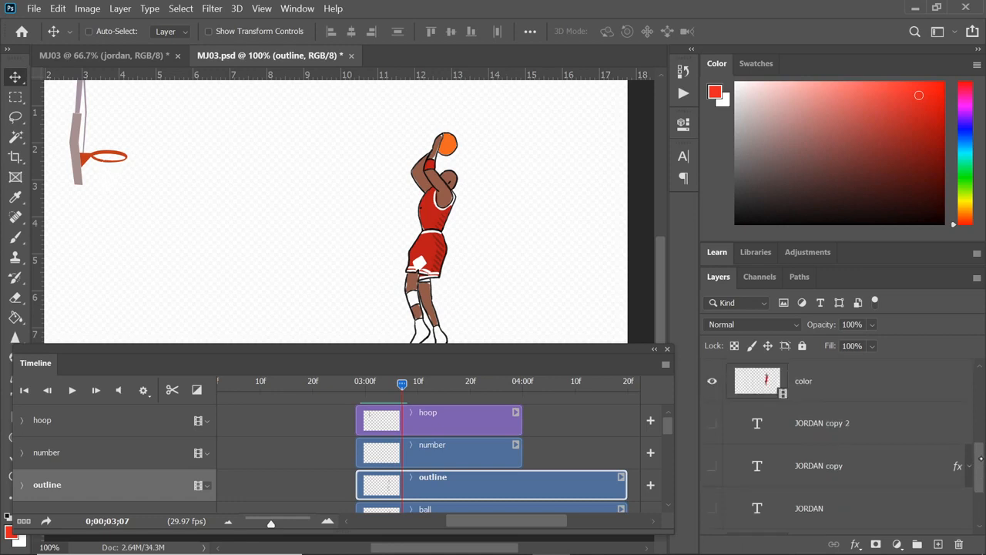
- Lower the Timeline panel to uncover more of the player, and toggle the color layer's visibility off and on to examine its artwork
key(ctrl+plus)
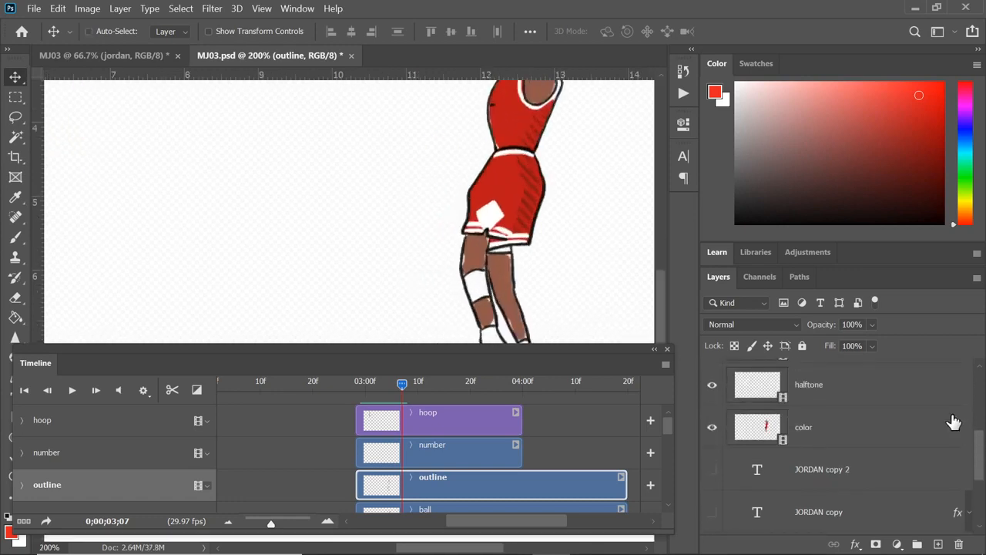
drag(585, 182, 511, 291)
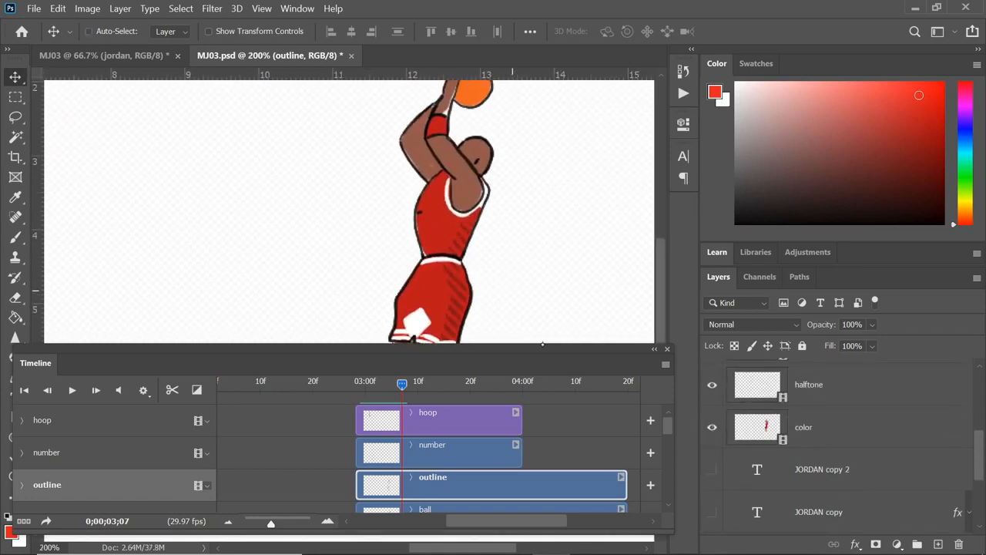
drag(564, 351, 551, 414)
drag(561, 289, 549, 314)
click(744, 446)
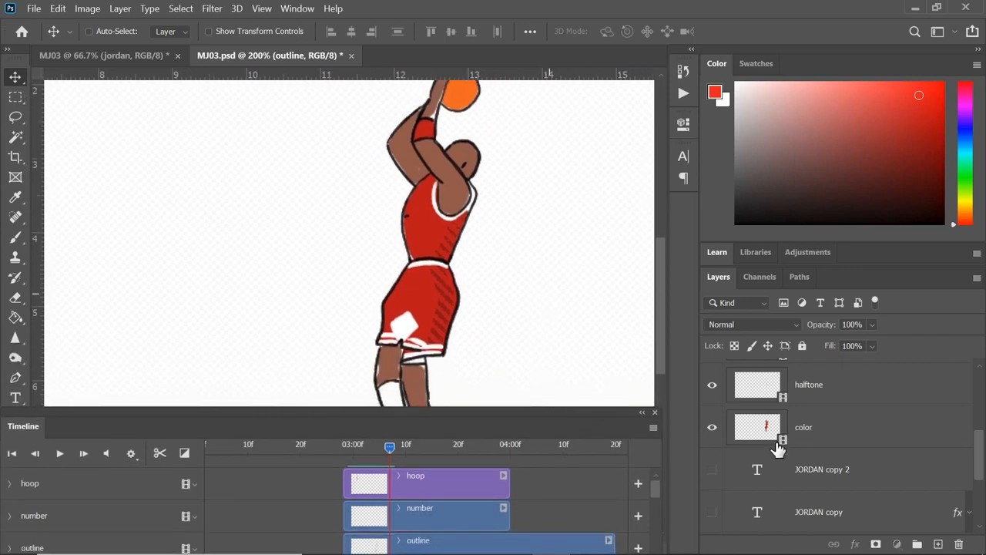
click(711, 428)
click(712, 429)
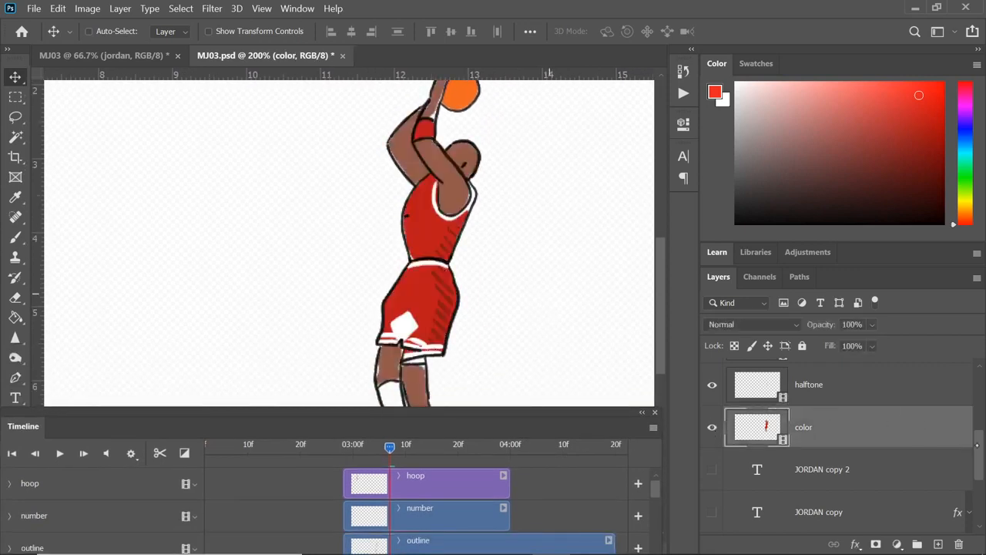
- Toggle the visibility of the trim and outline layers off and on to compare what each contributes to the player
drag(979, 453, 983, 428)
scroll(848, 447, up, 1)
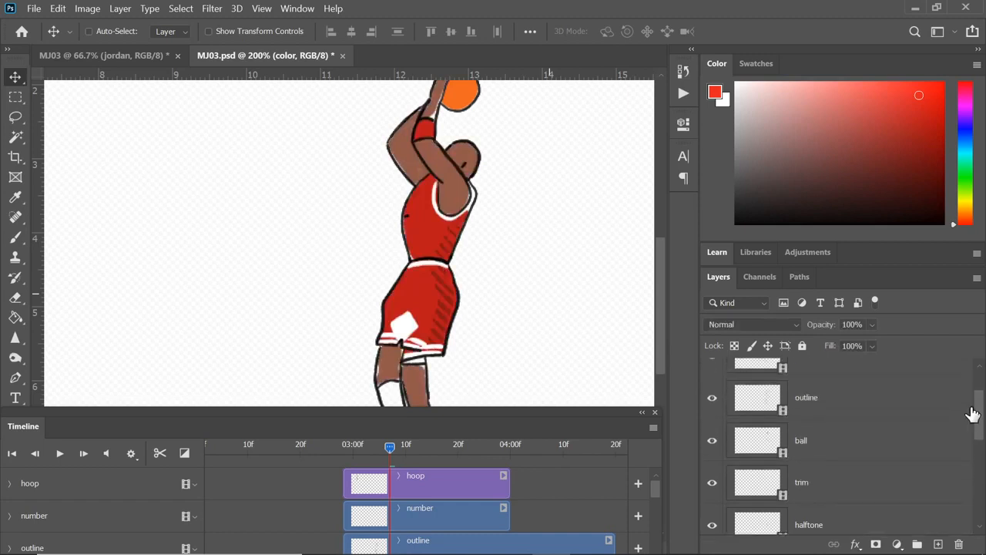
click(712, 482)
click(713, 483)
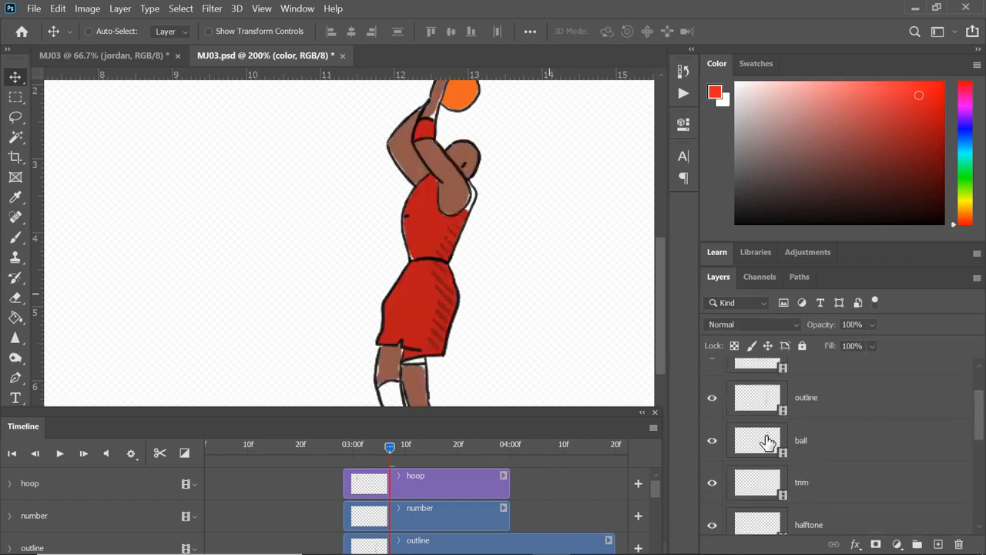
click(713, 398)
click(712, 398)
- Step frame by frame through the jump shot and ball release to examine how the outline, number and shading are redrawn
key(Right)
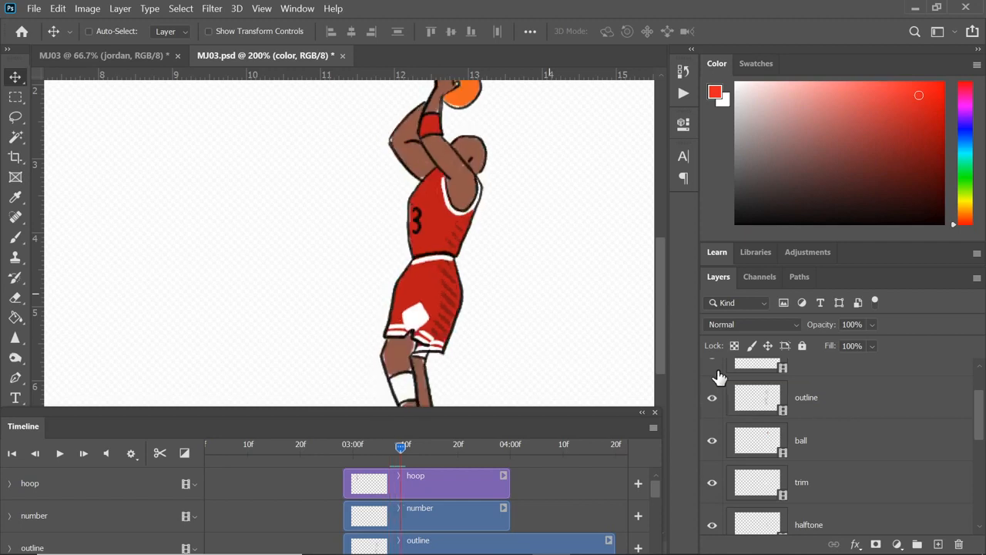
key(Right)
key(Right)
key(Right)
key(Right)
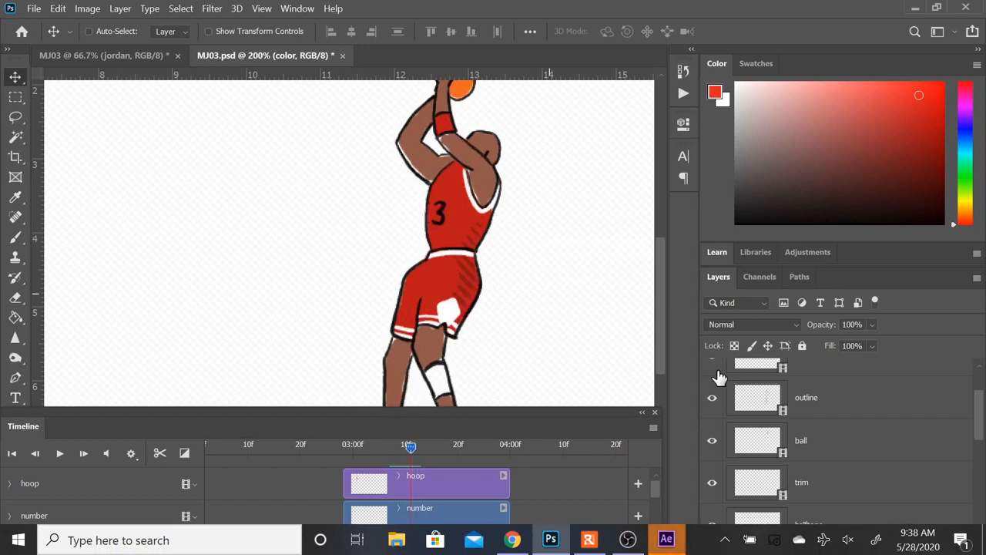
key(Left)
key(Left)
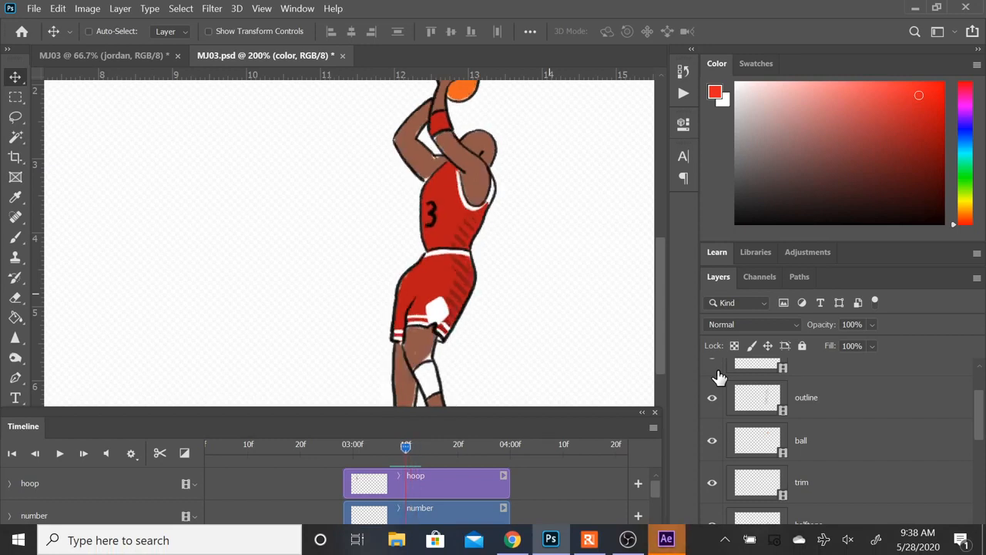
key(Right)
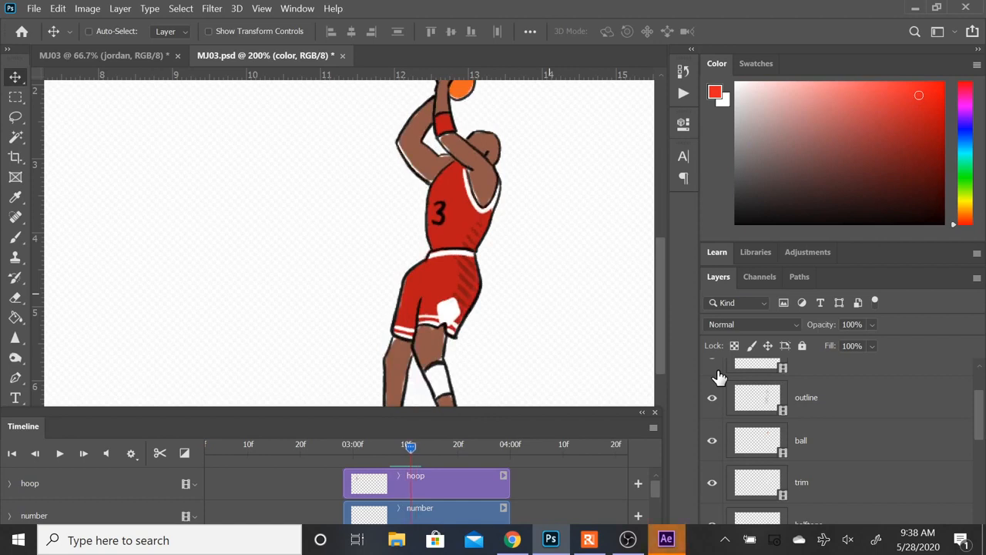
key(Right)
key(Right)
key(Right)
key(Right)
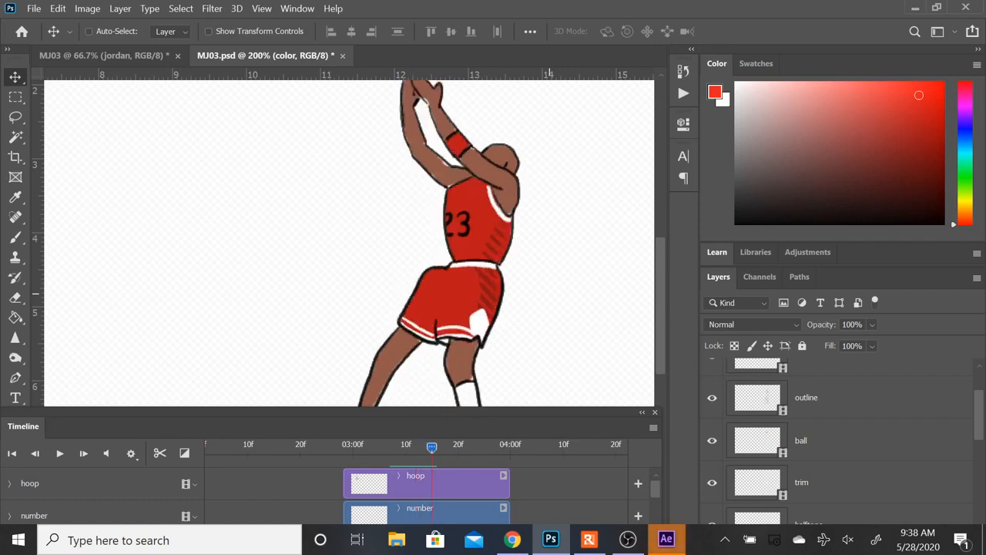
key(Right)
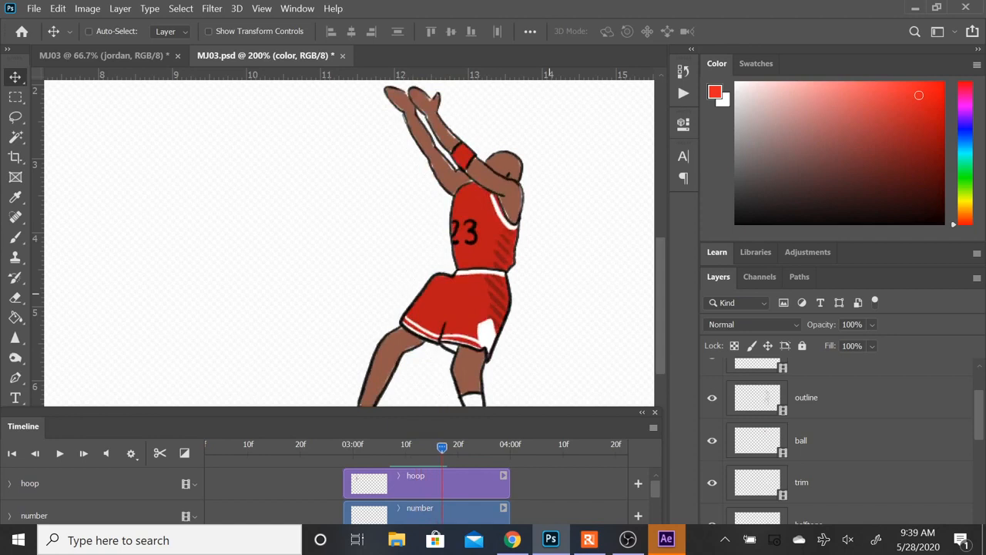
key(Right)
key(Right)
key(Right)
key(Right)
key(Right)
key(Right)
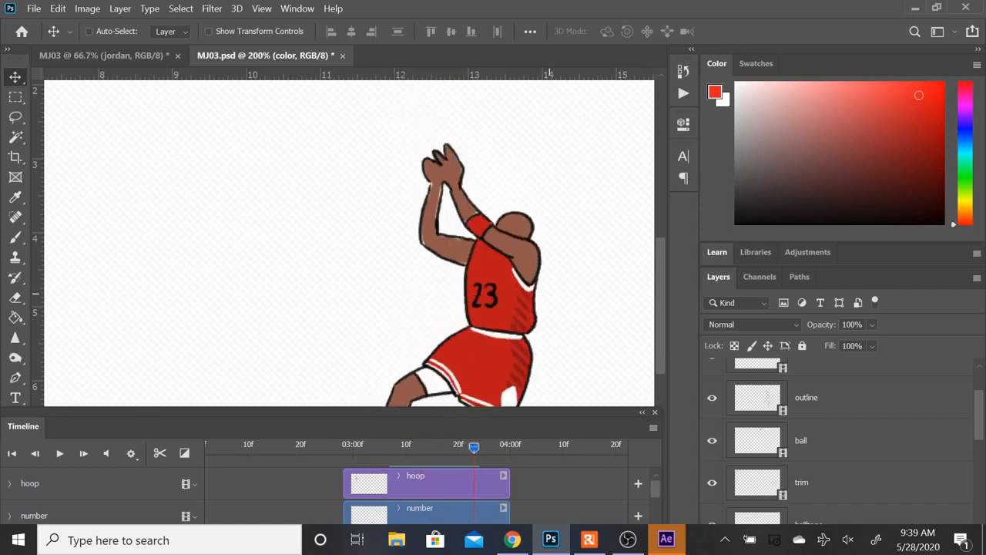
key(Right)
key(Right)
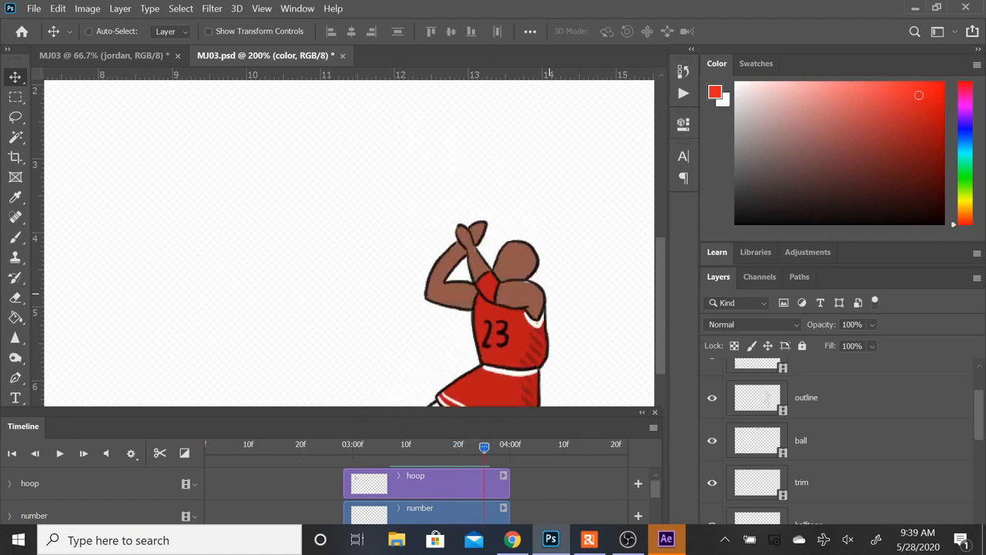
- Step forward through the player's landing frames up to about 04:00 to examine the arm, leg and jersey drawings
drag(549, 294, 516, 186)
key(Right)
key(Right)
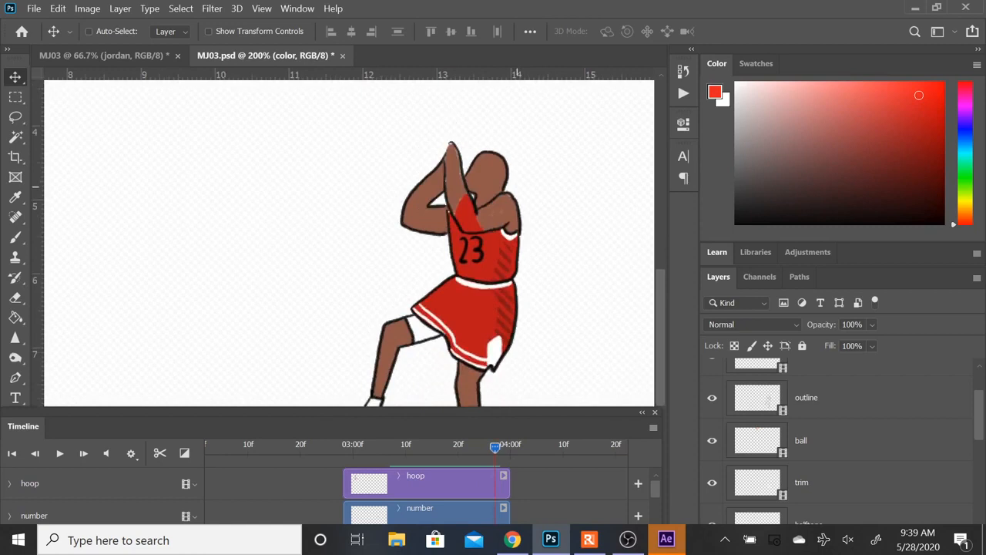
drag(533, 273, 529, 209)
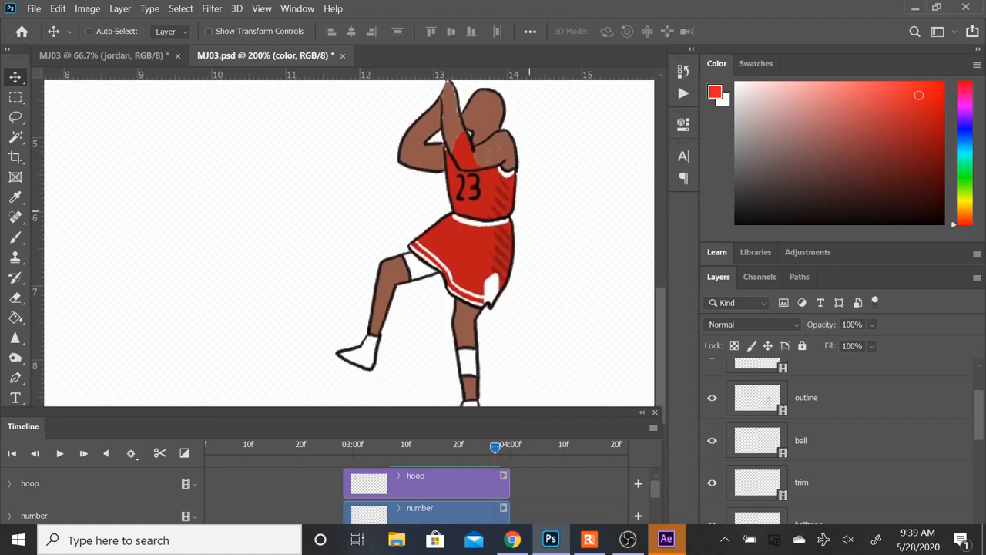
drag(499, 337, 473, 328)
mouse_move(521, 267)
mouse_down()
mouse_move(517, 291)
mouse_move(513, 277)
mouse_up()
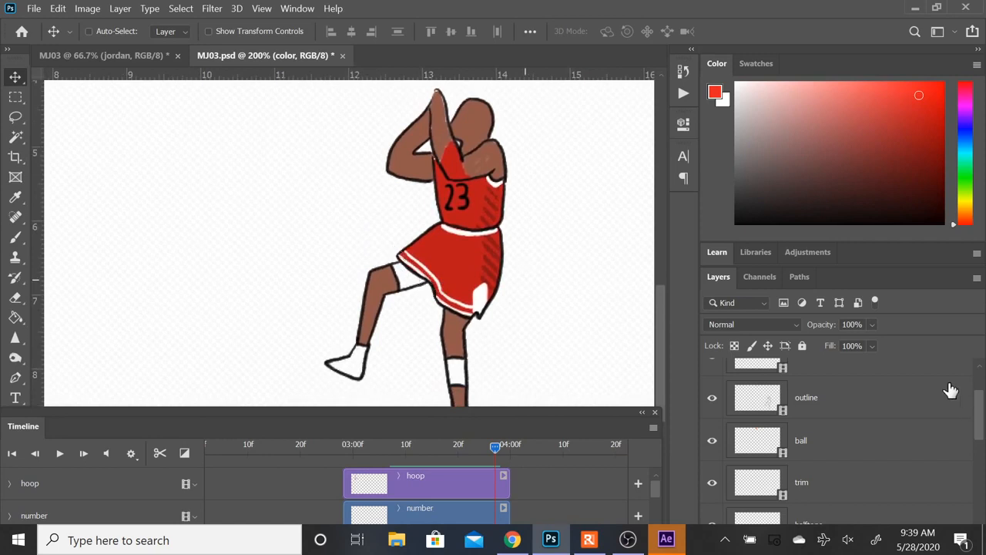
key(Right)
key(Right)
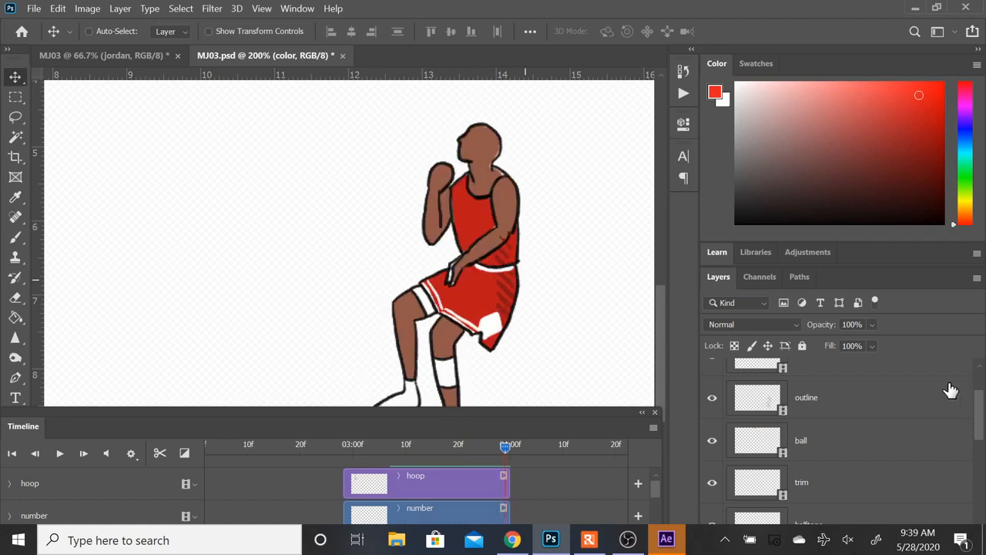
key(Right)
- Step backward from the landing frames to the follow-through pose to review the drawings in reverse
key(Left)
key(Left)
key(Left)
key(Left)
drag(549, 206, 565, 242)
key(Left)
key(Left)
key(Left)
- Scrub the timeline from 03:00 to nearly 04:00 at 100% magnification to review the player, ball and hoop together
key(ctrl+minus)
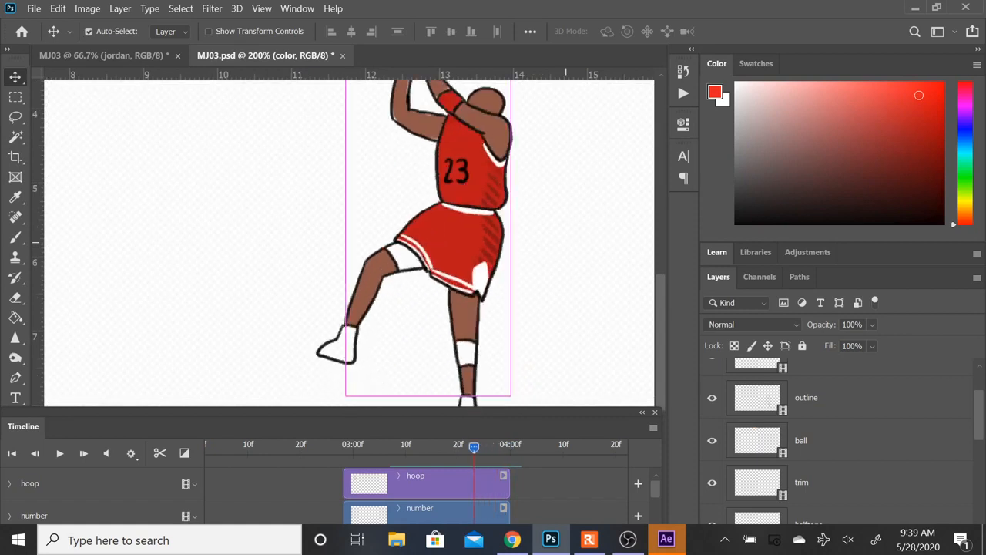
drag(354, 449, 502, 436)
drag(467, 259, 577, 321)
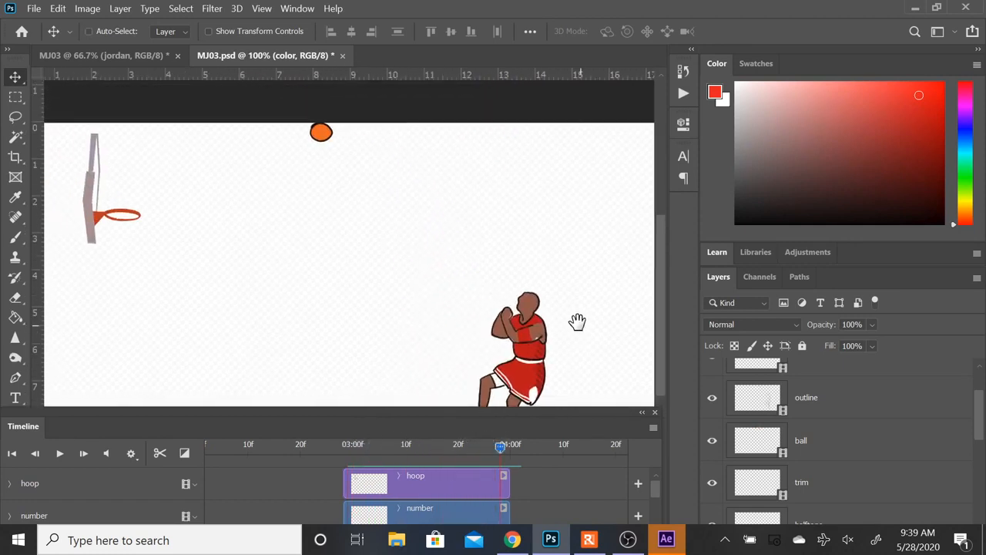
key(space)
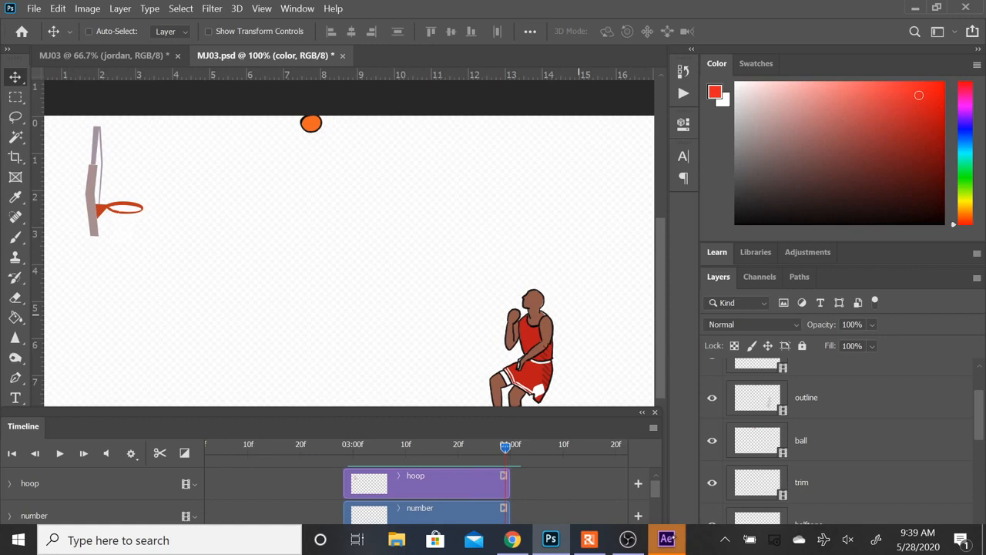
- Switch to Adobe After Effects and open the file import dialog
click(667, 539)
key(Escape)
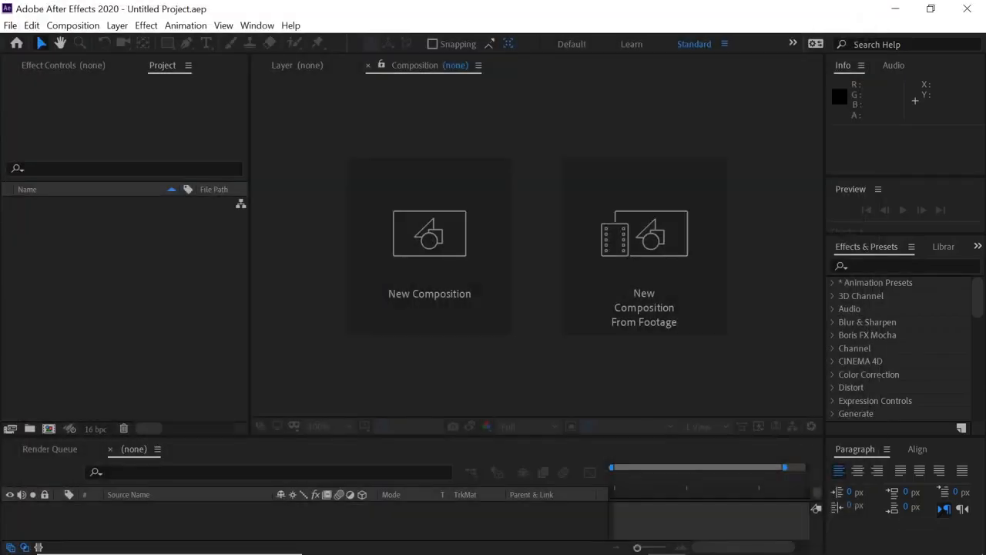
key(ctrl+o)
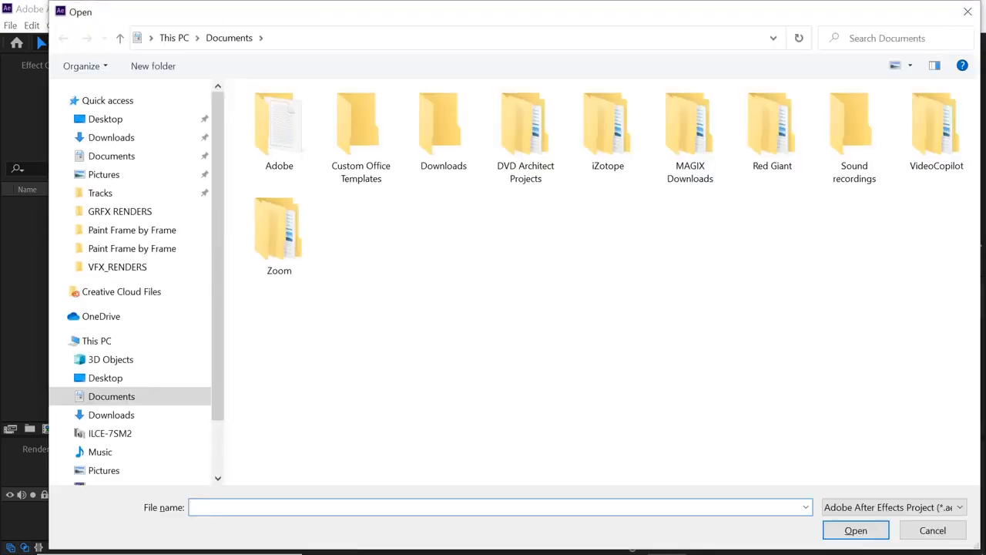
key(Escape)
click(10, 26)
mouse_move(111, 220)
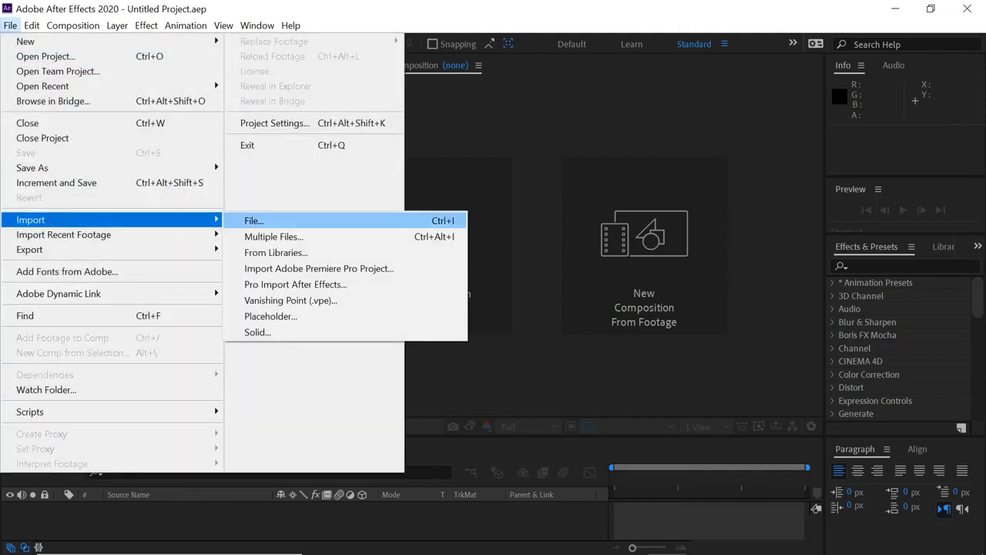
click(254, 220)
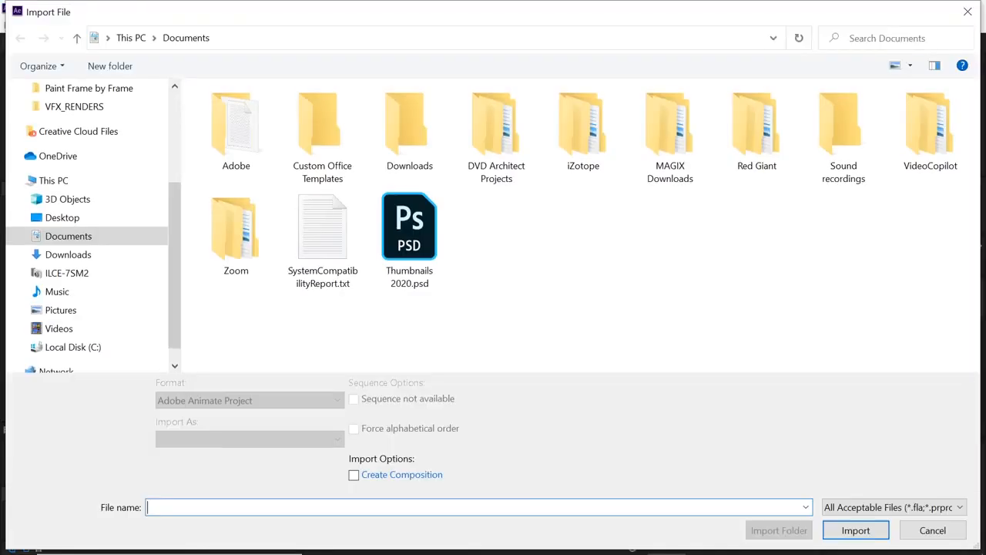
- Import MJ Tutorial Alpha.mov as footage from the Tutorial > Paint Frame by Frame folder on Local Disk (C:)
scroll(84, 308, down, 1)
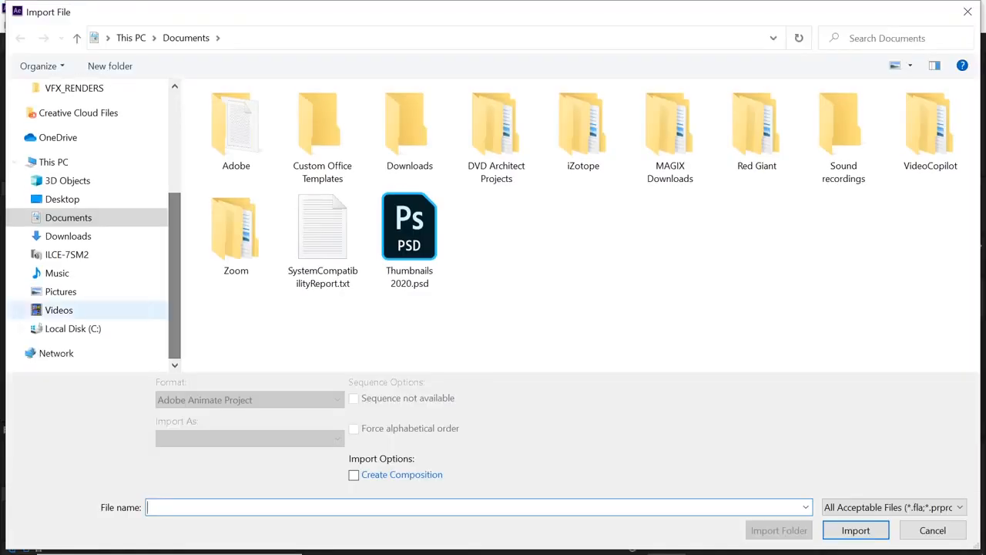
click(93, 330)
double_click(241, 342)
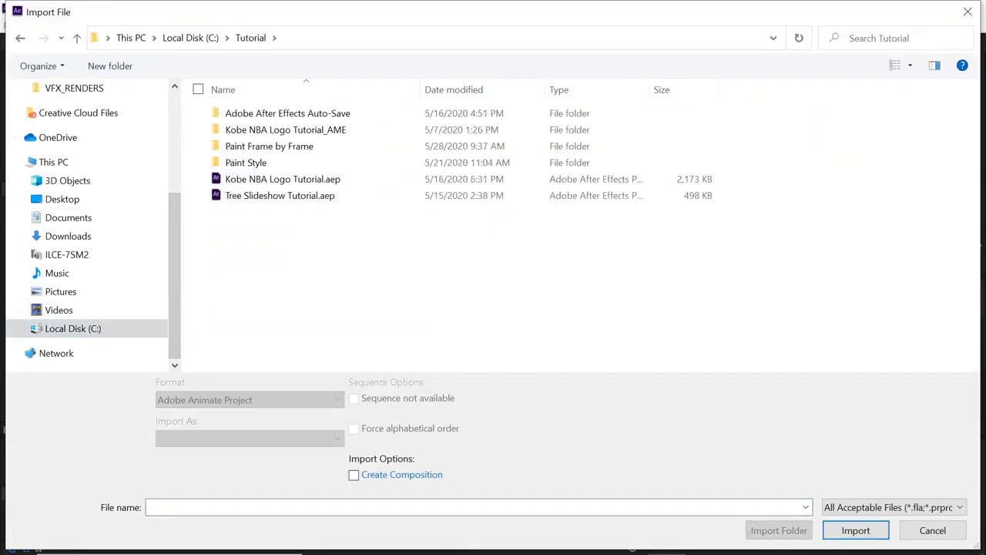
double_click(269, 146)
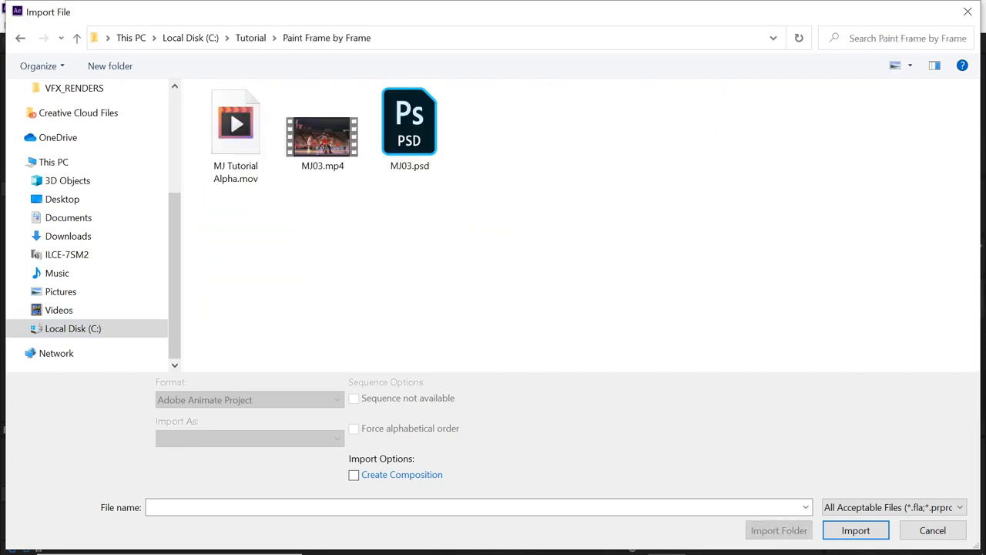
click(236, 132)
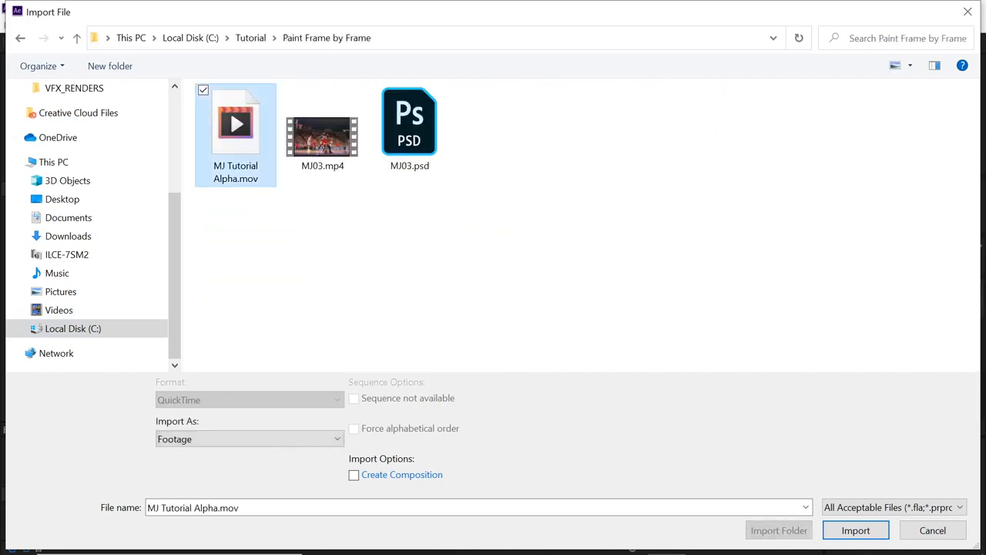
double_click(236, 133)
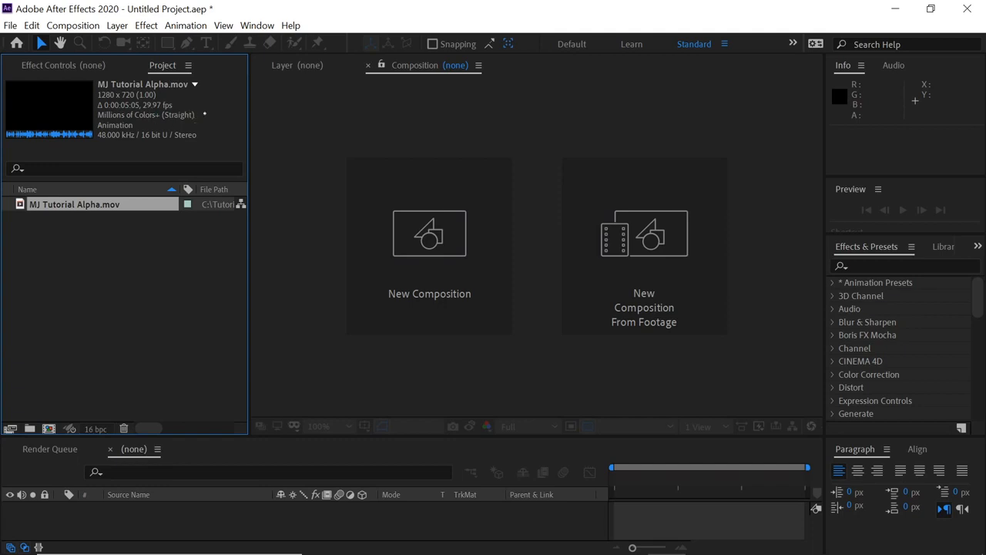
- Create a composition from the MJ Tutorial Alpha.mov footage and preview it at 50% magnification
drag(119, 202, 129, 286)
drag(114, 378, 50, 435)
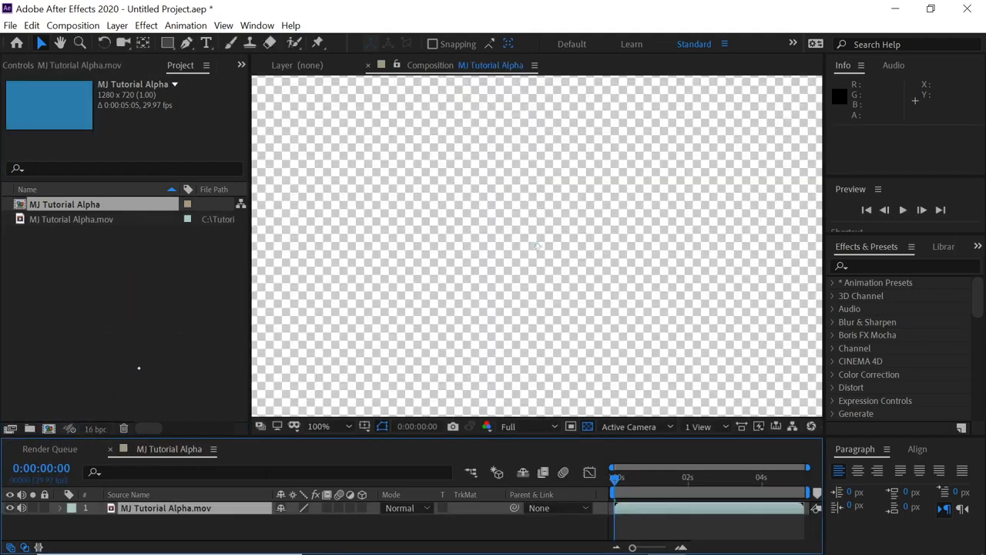
key(space)
key(comma)
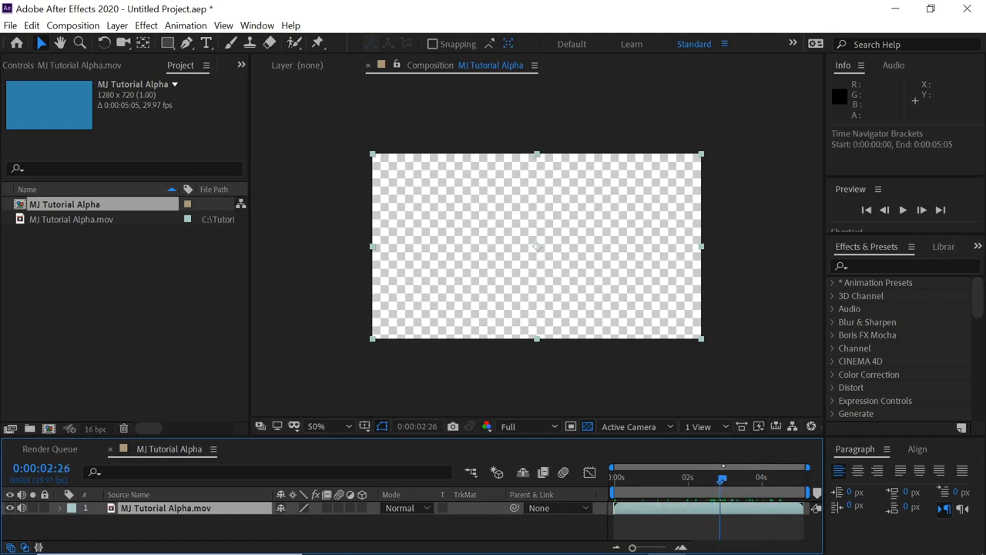
- Toggle the transparency grid off and on to check the alpha background of the rendered animation
click(587, 426)
click(587, 426)
click(587, 426)
click(586, 426)
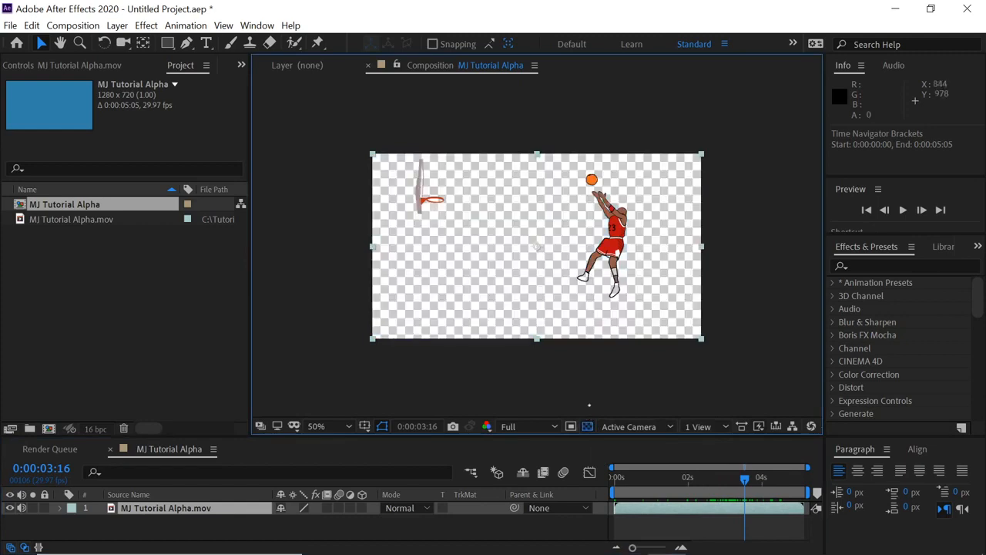
- Create a comp-size solid in turquoise 4BD49D and place it beneath the MJ Tutorial Alpha.mov layer as a background
key(ctrl+y)
click(177, 268)
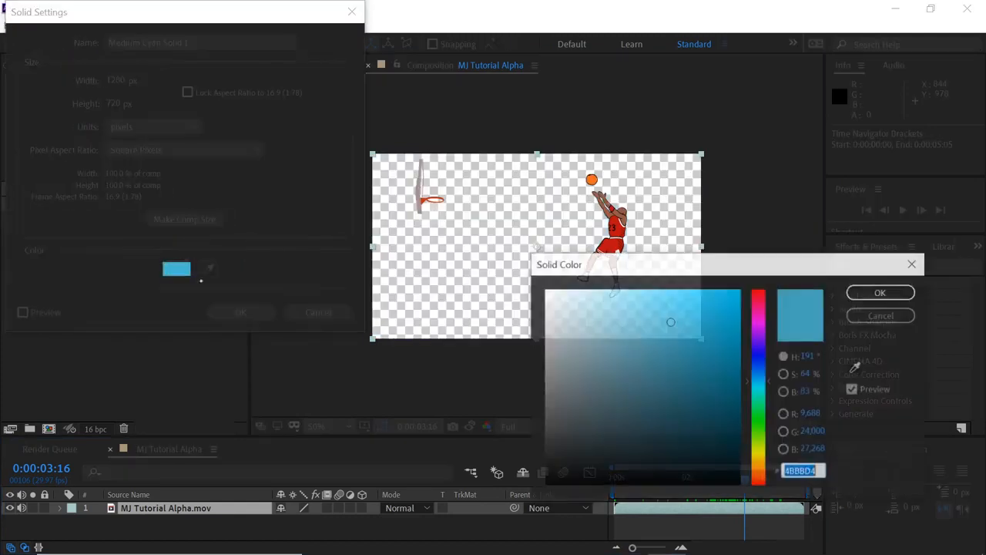
click(756, 402)
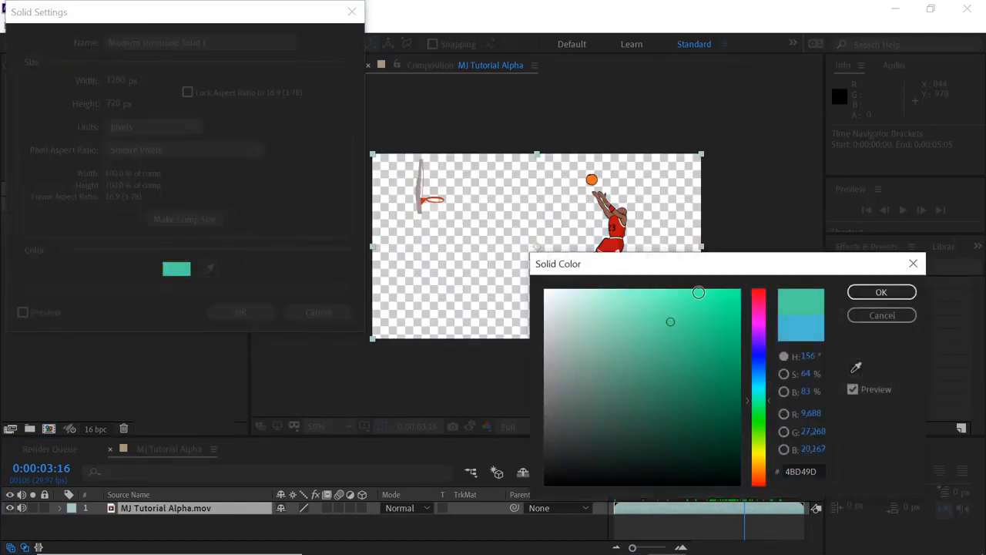
click(880, 292)
click(262, 308)
drag(177, 507, 207, 524)
- Add a "Jordan" text layer between the player footage and the solid, and set its font to Bebas Neue
key(ctrl+t)
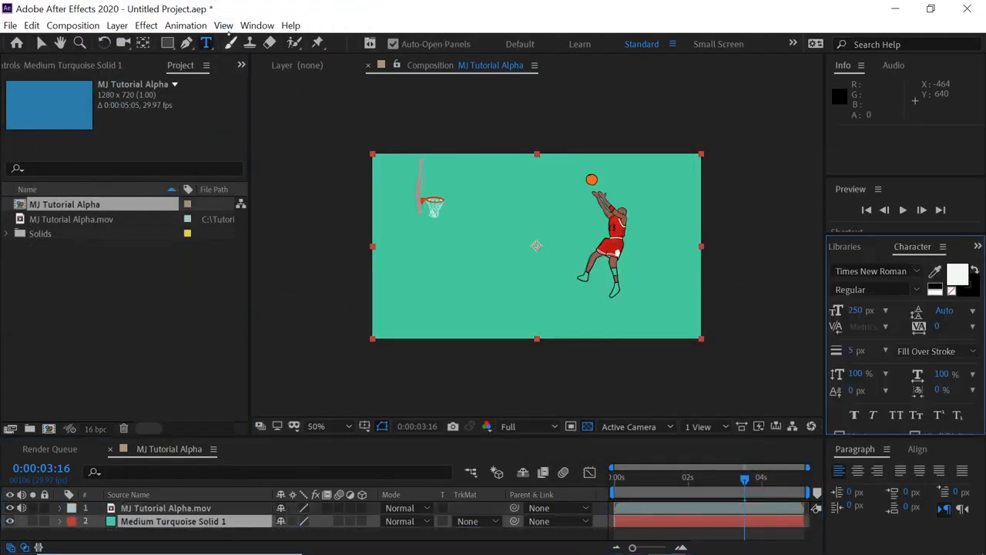
click(571, 247)
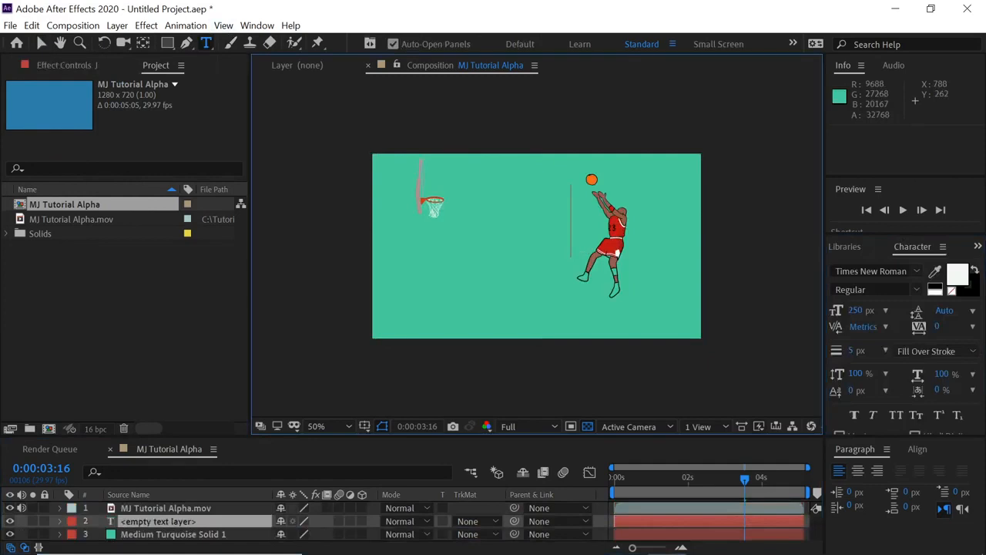
text(Jordan)
key(ctrl+a)
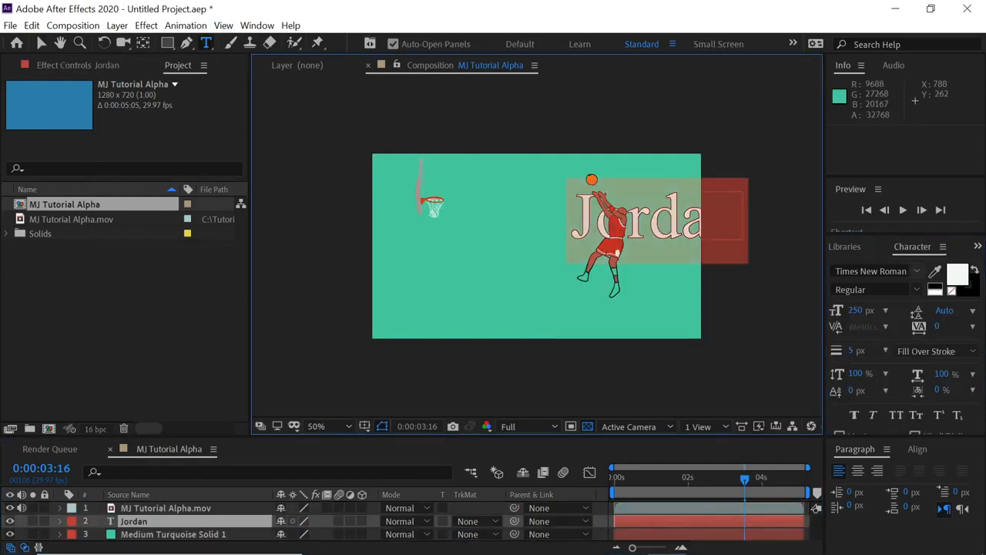
click(871, 271)
text(bebas)
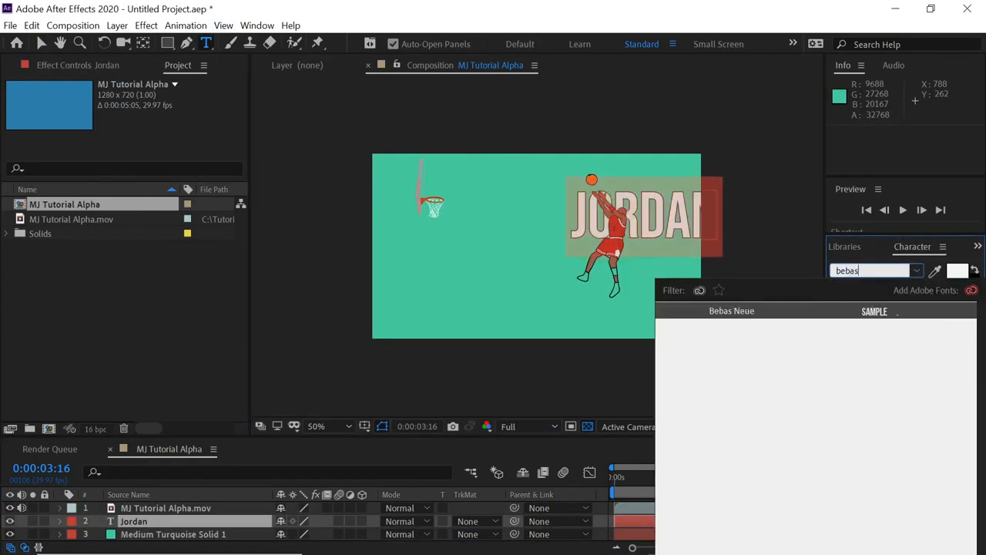
key(Return)
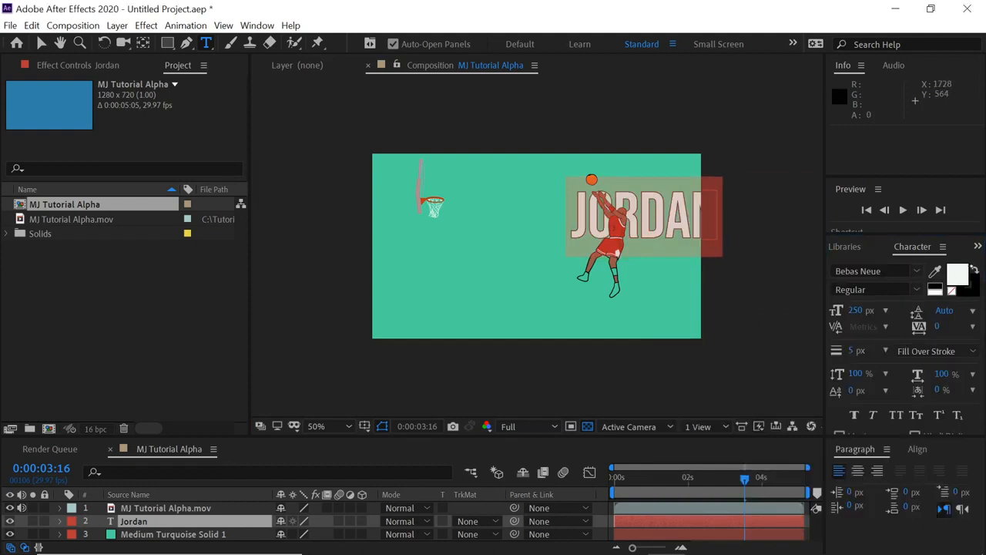
- Give the Jordan title a black fill with no stroke and move it behind the player to about 424, 394
click(971, 268)
click(41, 43)
drag(681, 222, 591, 241)
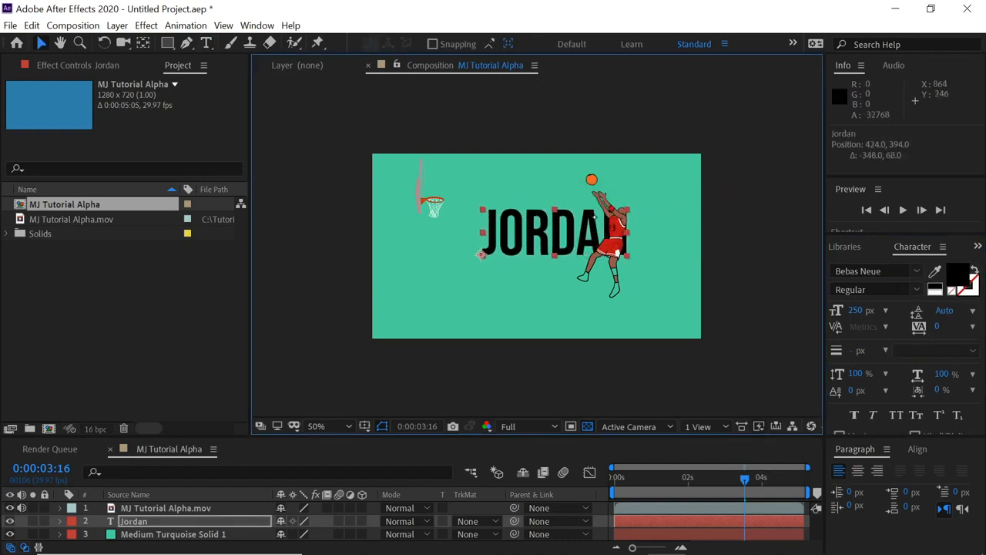
- Examine the player over the title and background at 100% magnification at 0:00:03:24, with all layers deselected
scroll(592, 241, up, 1)
key(space)
drag(659, 319, 615, 332)
mouse_move(745, 479)
mouse_down()
mouse_move(697, 479)
mouse_move(755, 479)
mouse_up()
key(space)
drag(604, 314, 639, 309)
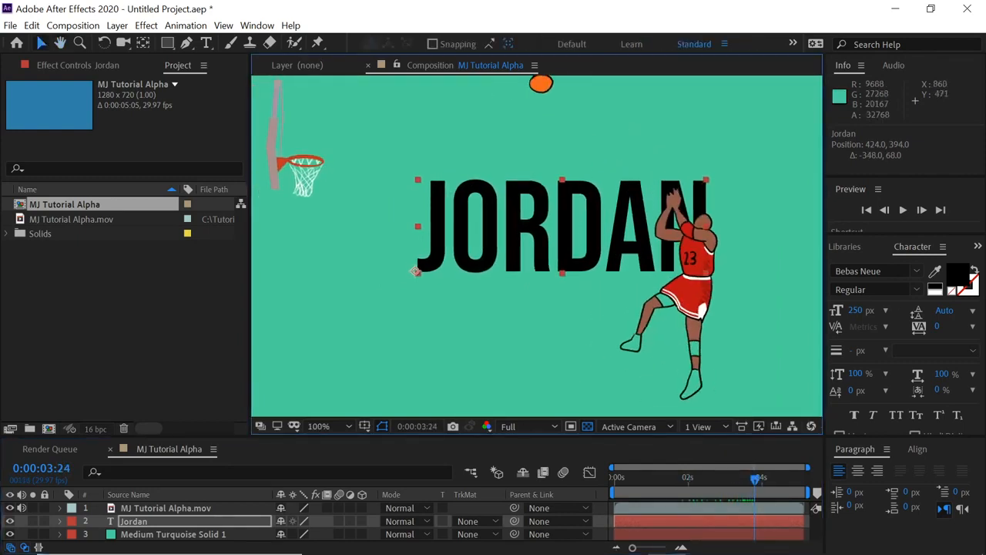
key(ctrl+shift+a)
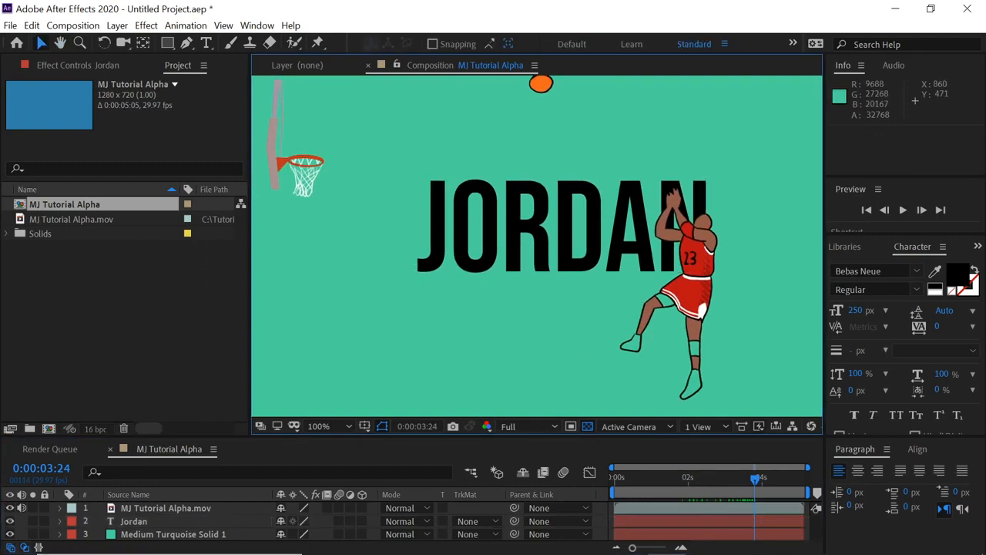
click(527, 253)
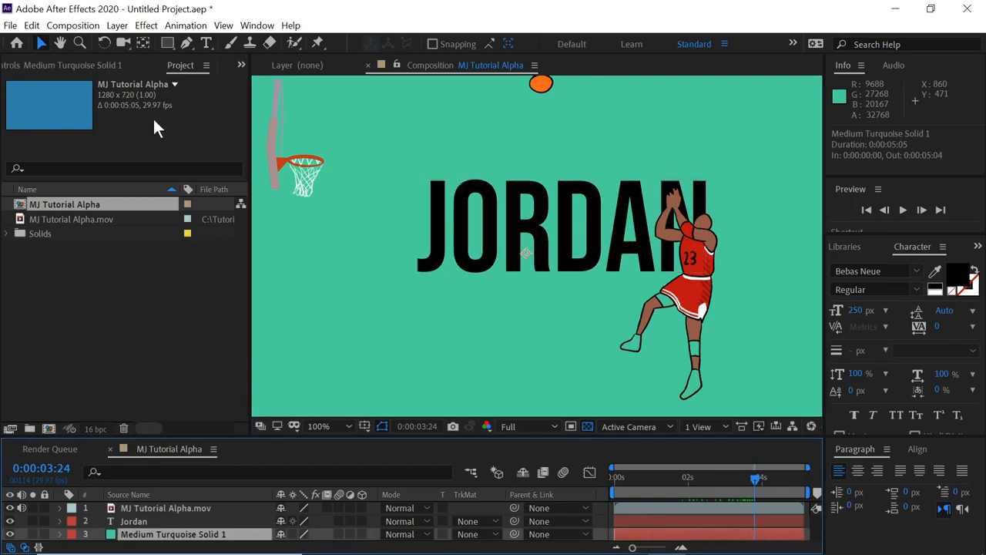
click(149, 27)
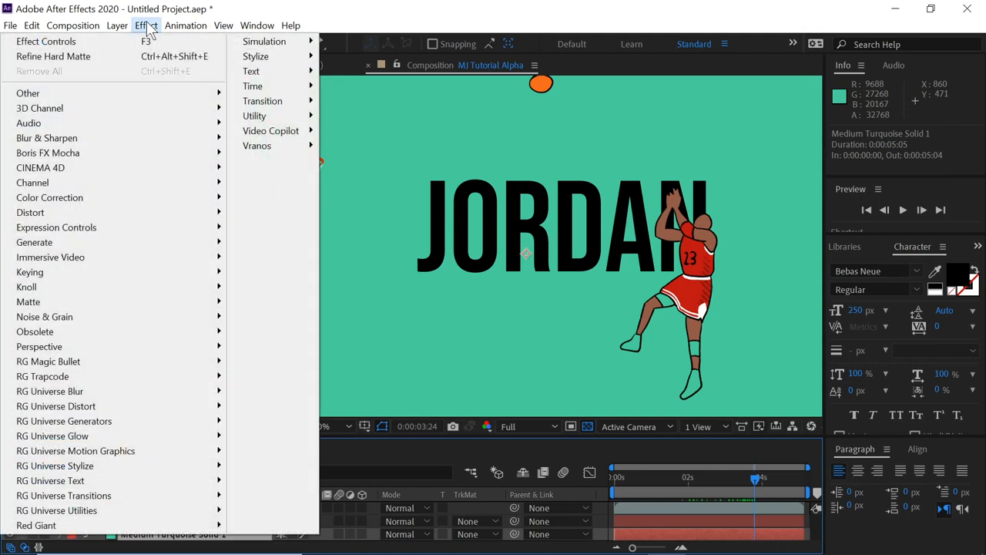
click(222, 14)
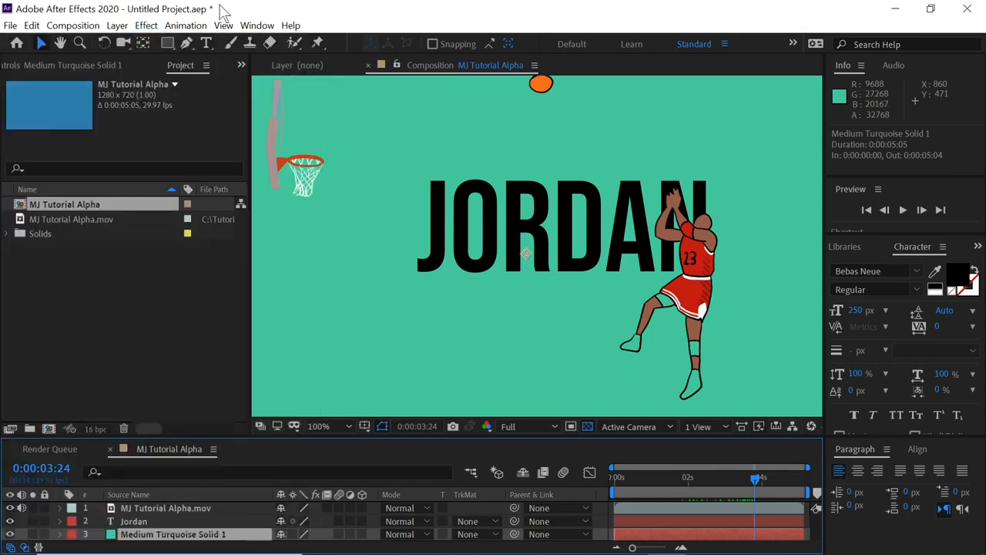